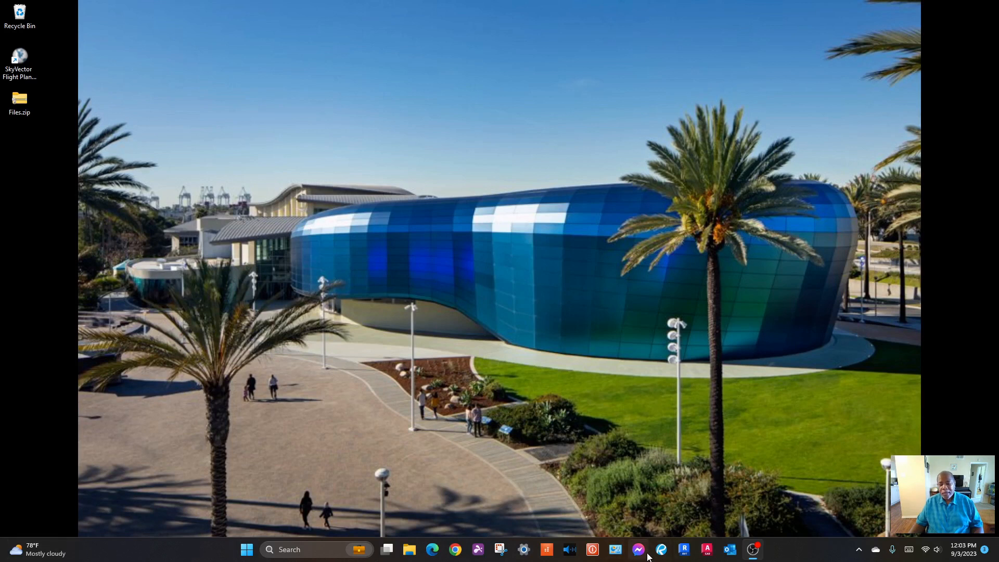
Launch AutoCAD 2024 and start a new drawing
click(710, 550)
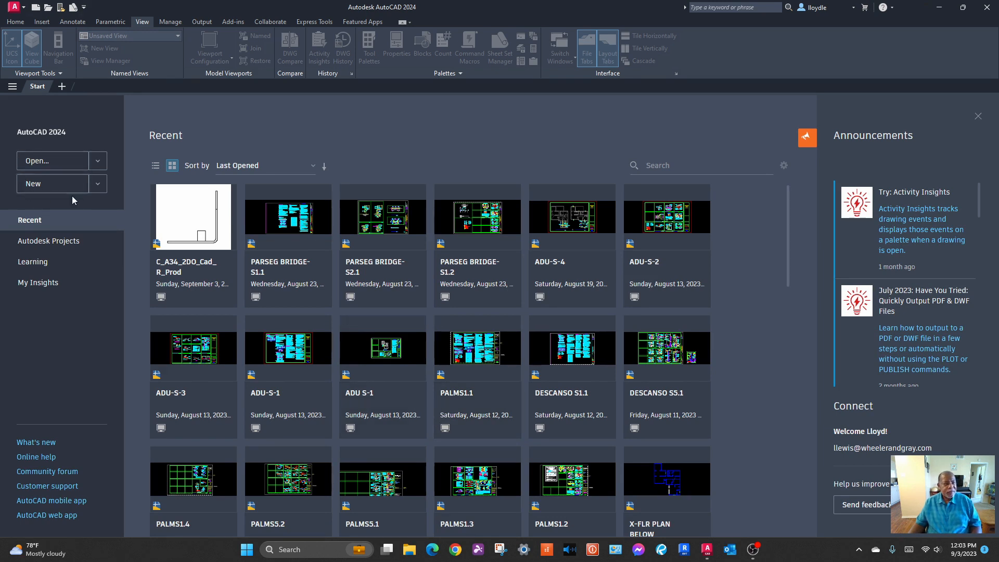
click(56, 188)
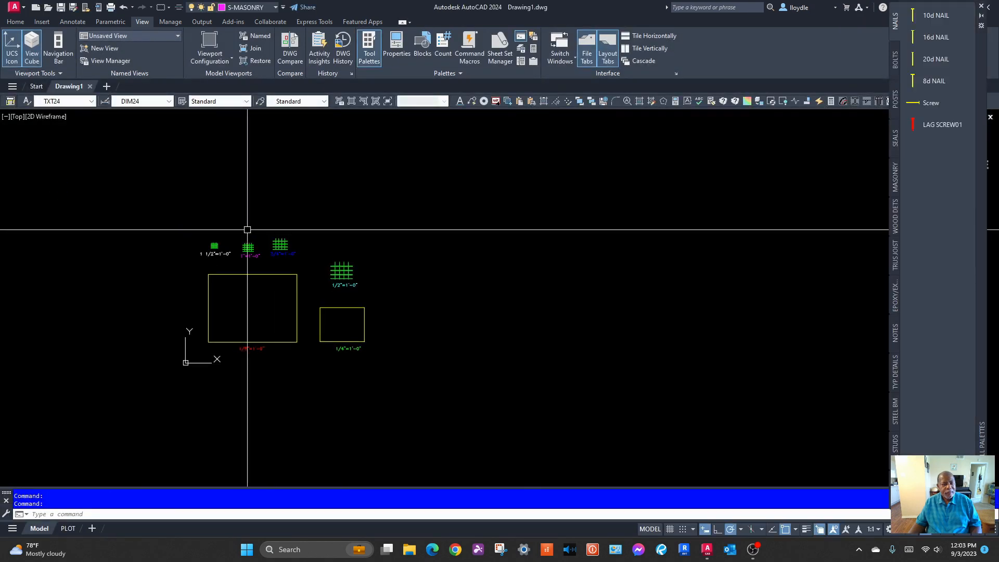
Set the current text style to TXT16 and the dimension style to DIM16 for work at the 3/4"=1'-0" grid
scroll(252, 234, up, 4)
scroll(286, 232, up, 4)
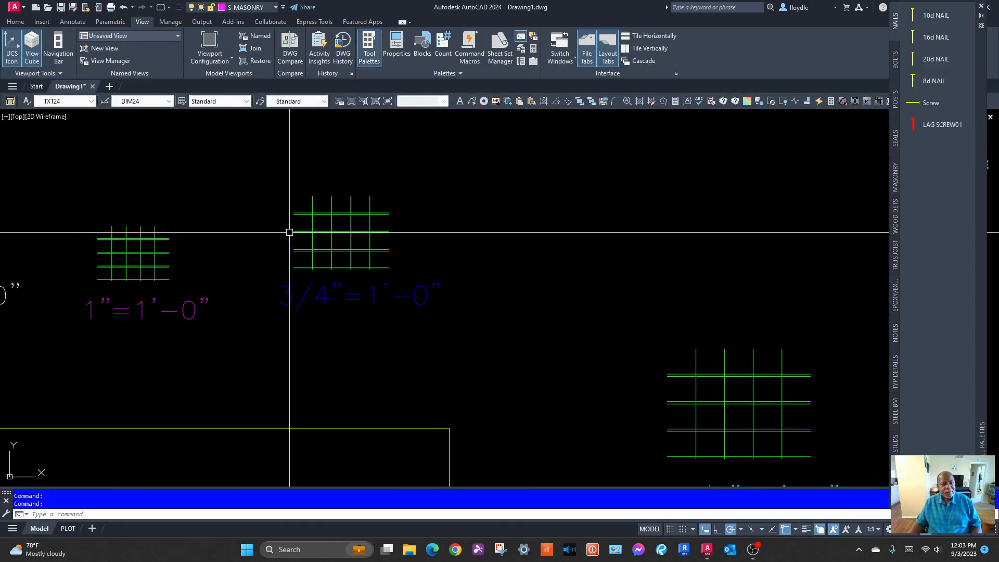
scroll(330, 190, up, 8)
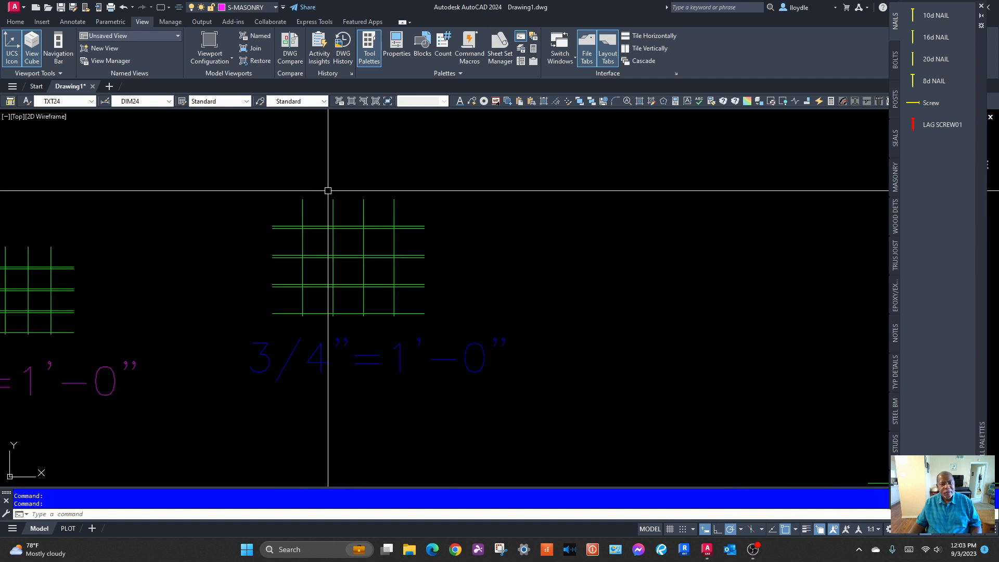
scroll(524, 290, up, 4)
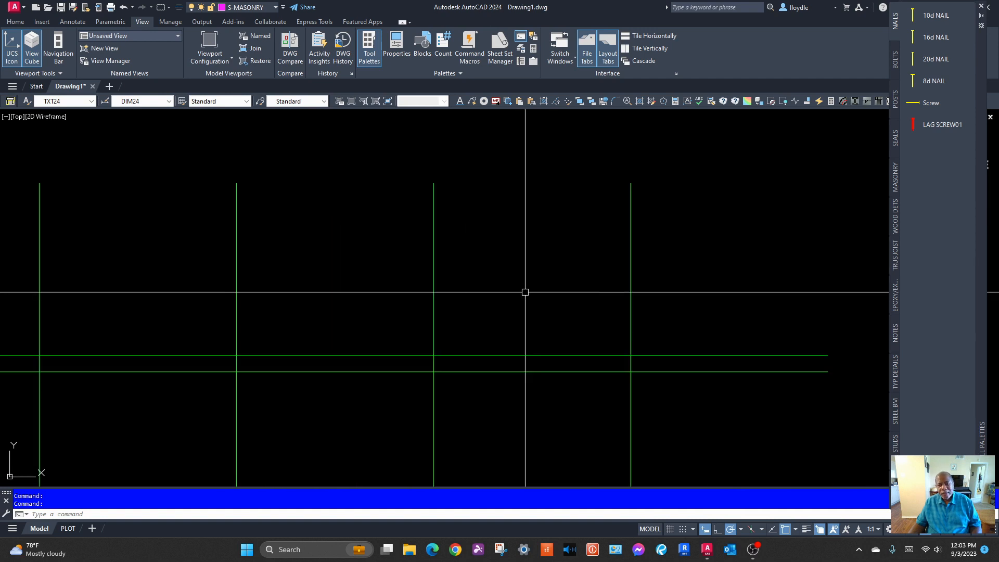
mouse_move(557, 265)
middle_down()
mouse_move(535, 285)
mouse_move(299, 295)
mouse_move(537, 303)
middle_up()
scroll(542, 300, up, 2)
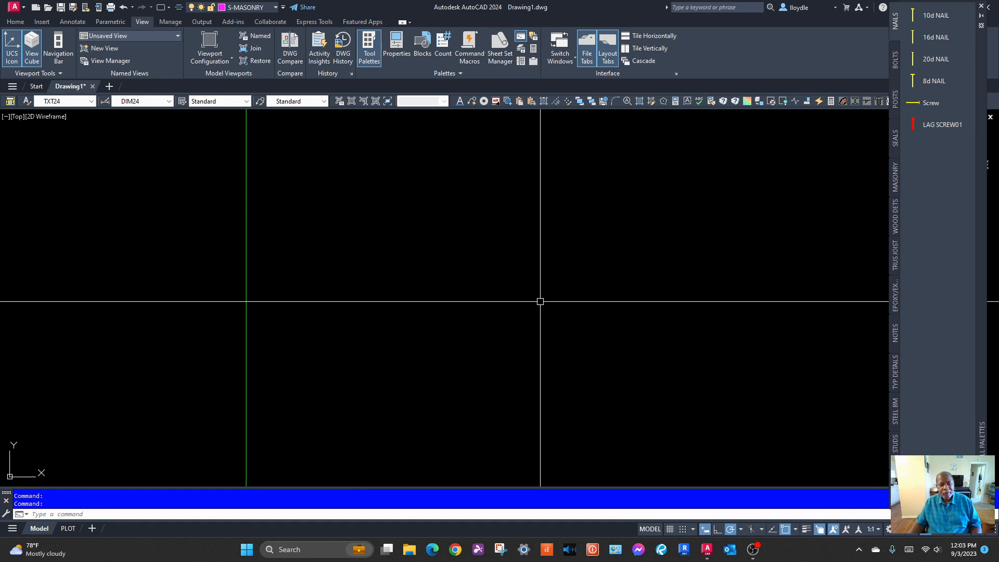
scroll(540, 301, down, 2)
mouse_move(540, 301)
middle_down()
mouse_move(531, 281)
mouse_move(524, 294)
middle_up()
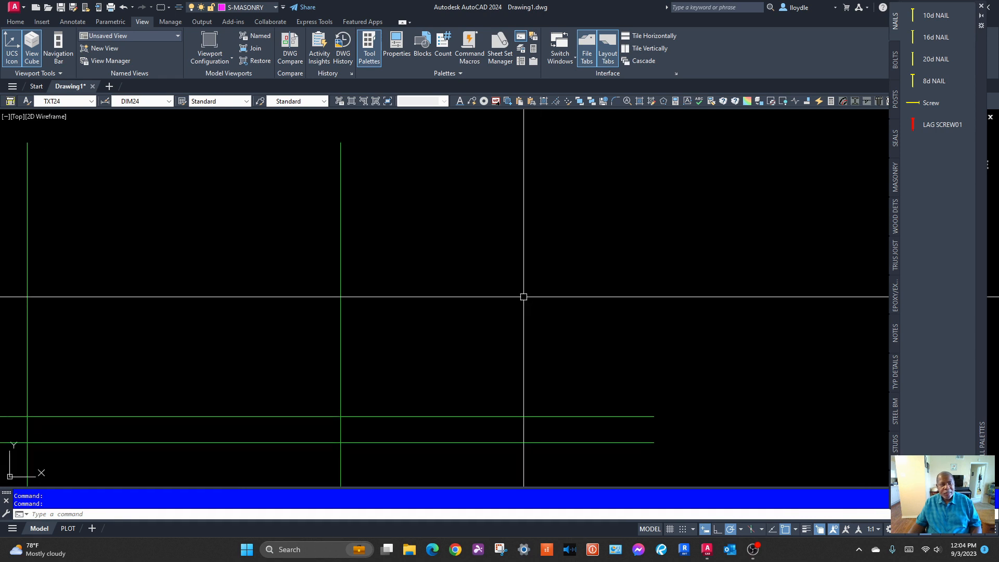
click(91, 101)
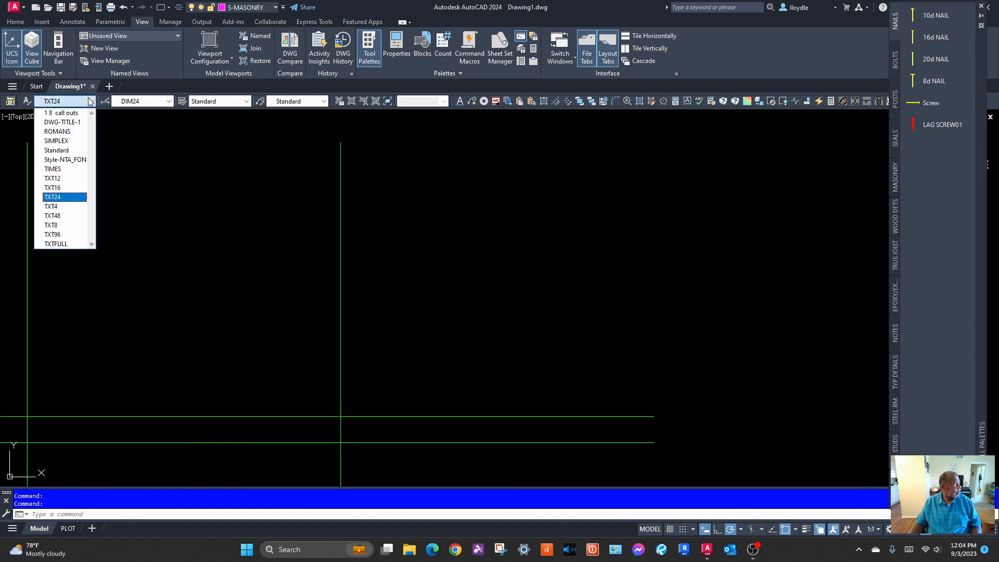
click(66, 189)
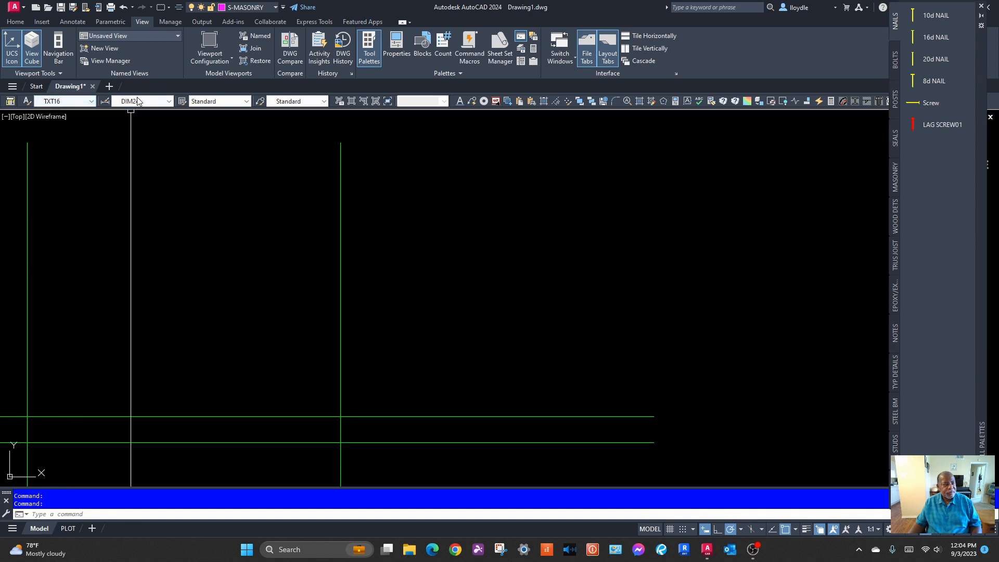
click(150, 106)
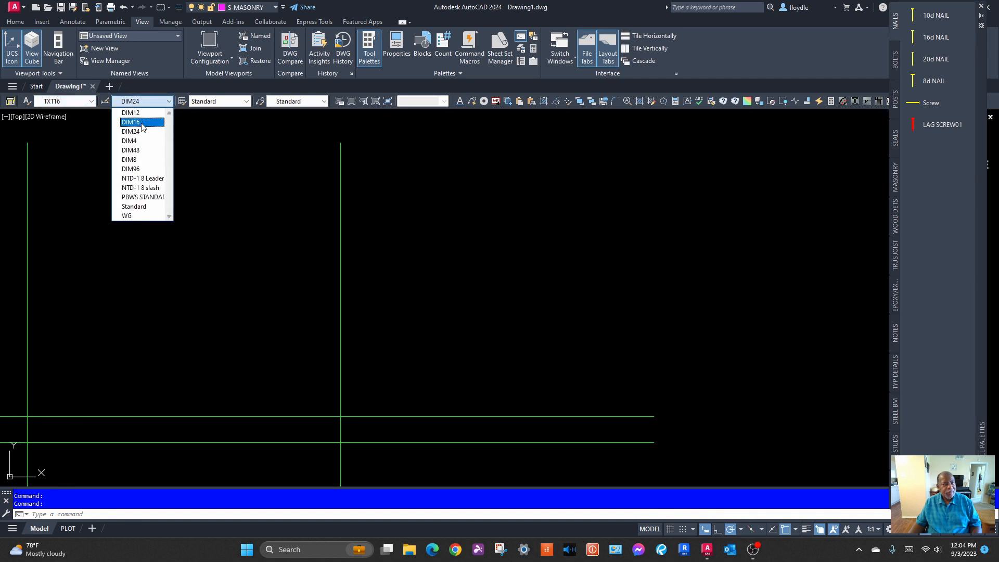
click(143, 123)
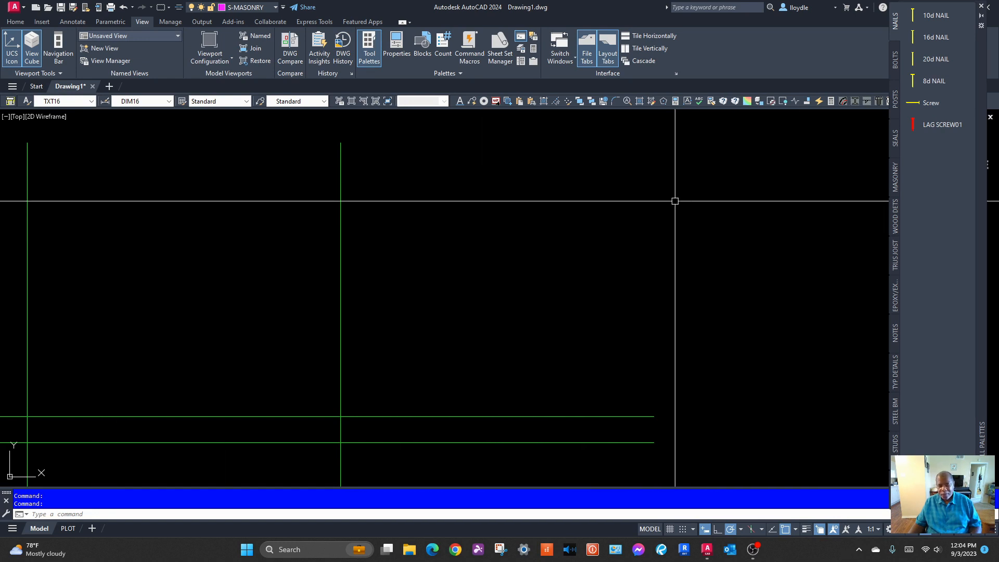
Switch to Chrome and search Google for "simpson h2.5"
click(456, 549)
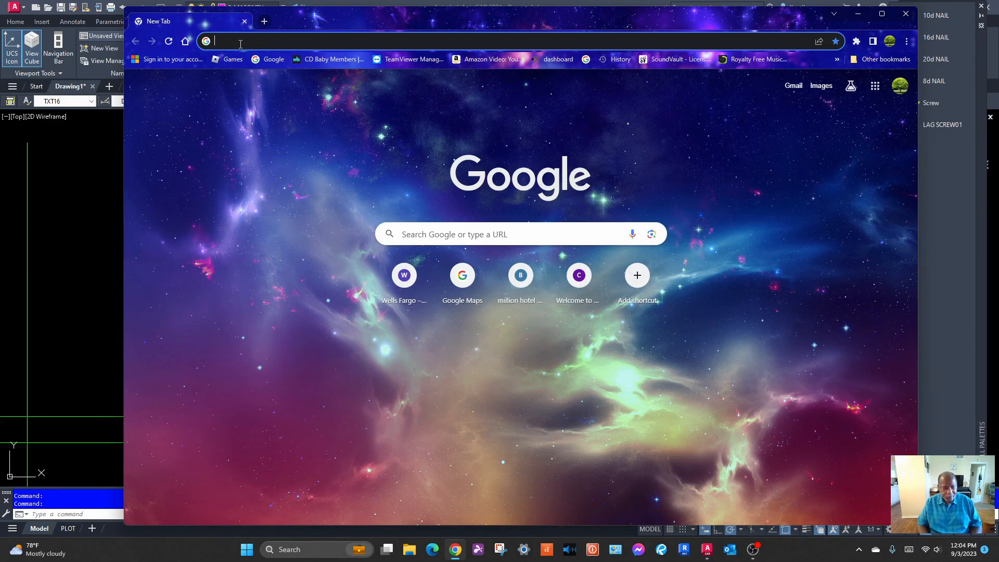
text(SIMPSN)
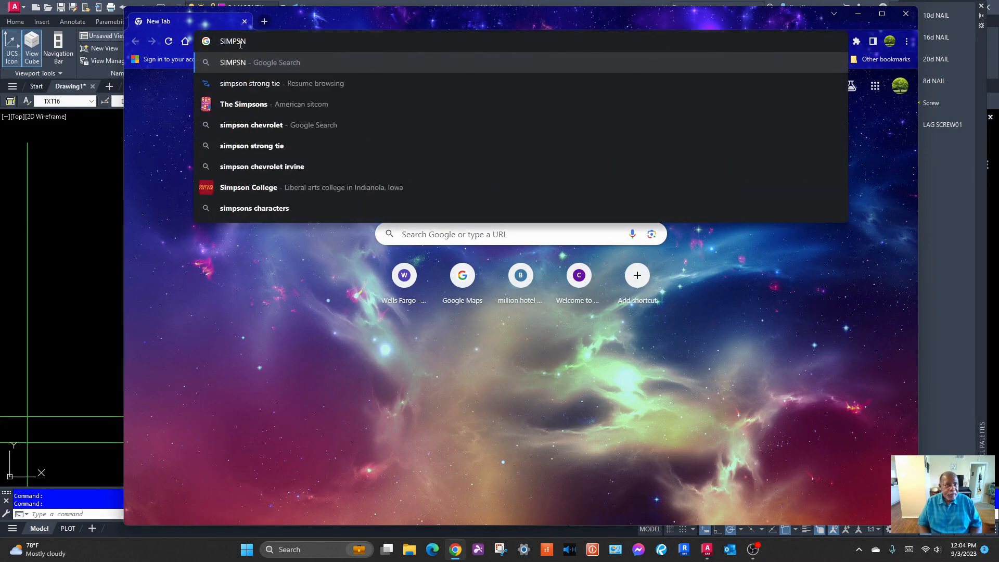
key(BackSpace)
text(ON )
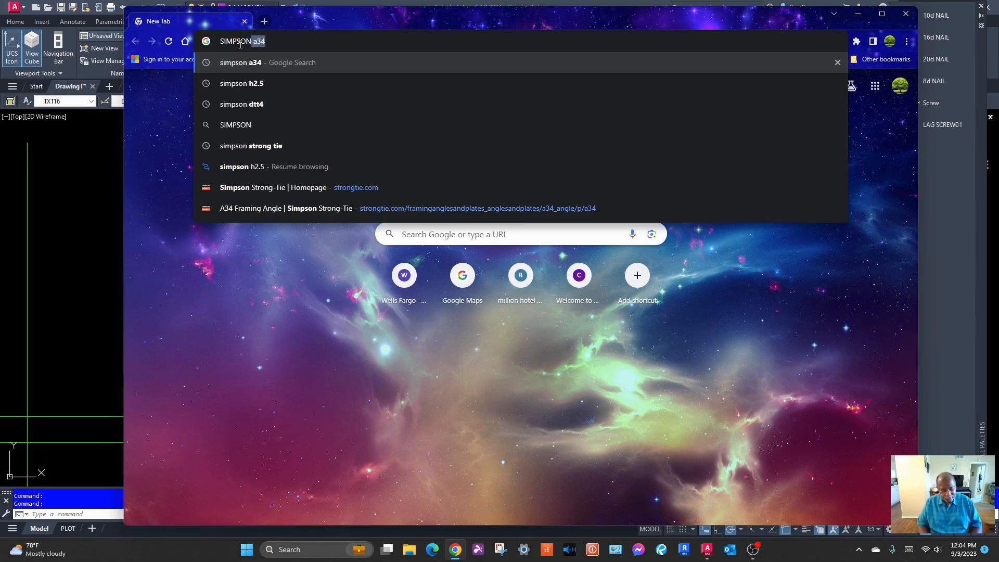
text(H)
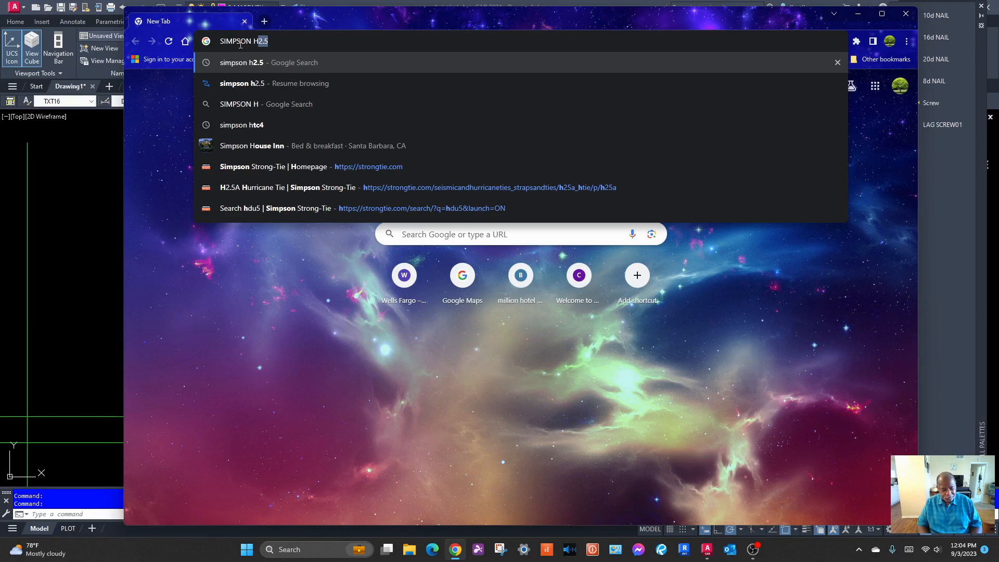
text(2.5)
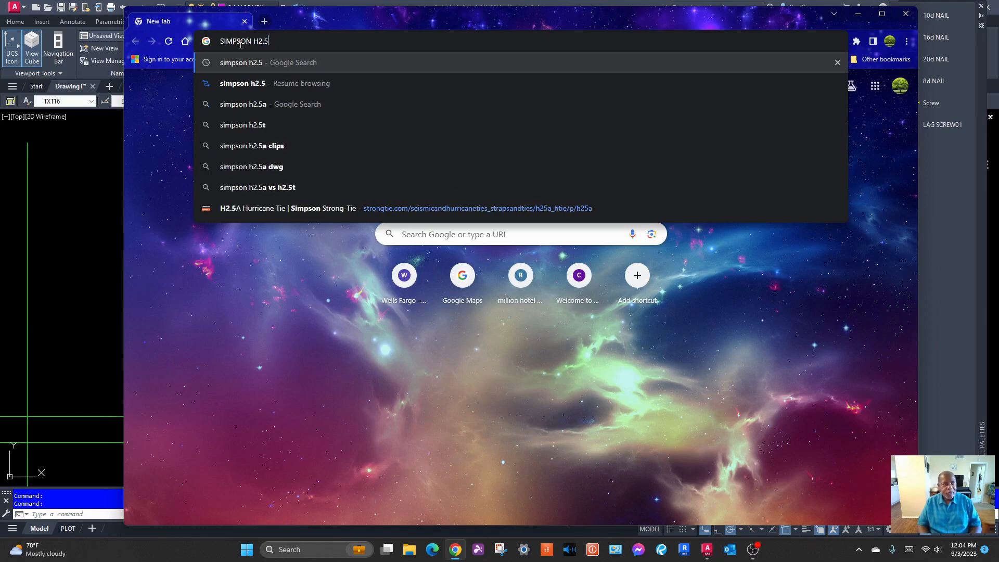
key(Return)
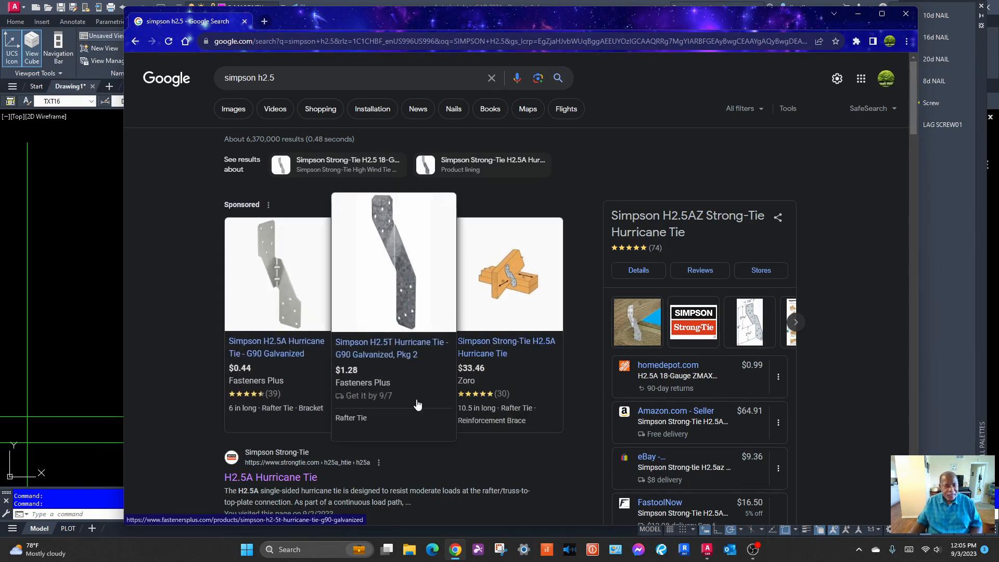
Open the Simpson Strong-Tie product page for the H2.5A Hurricane Tie from the search results
scroll(427, 412, down, 4)
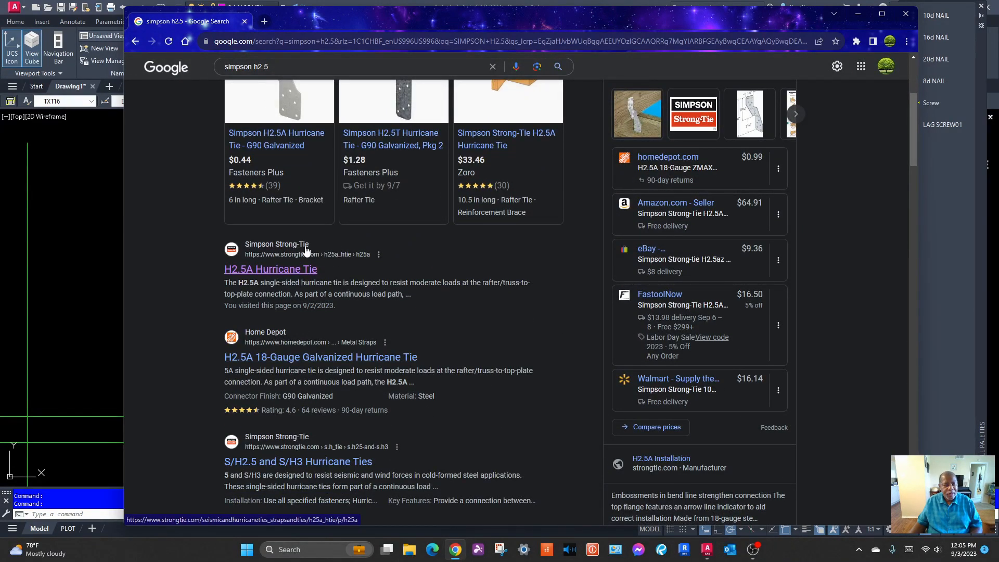
scroll(281, 338, down, 2)
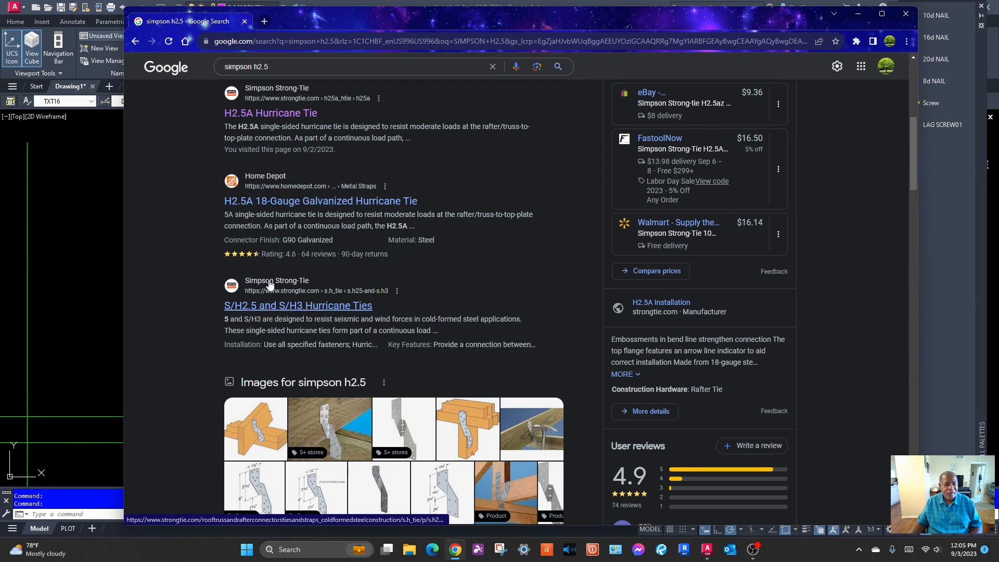
scroll(299, 213, up, 3)
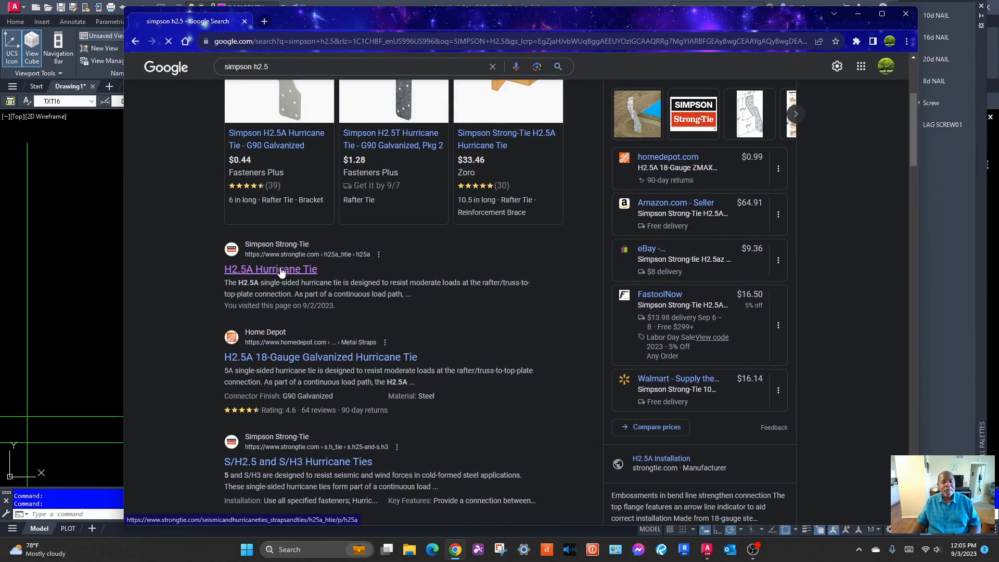
click(281, 270)
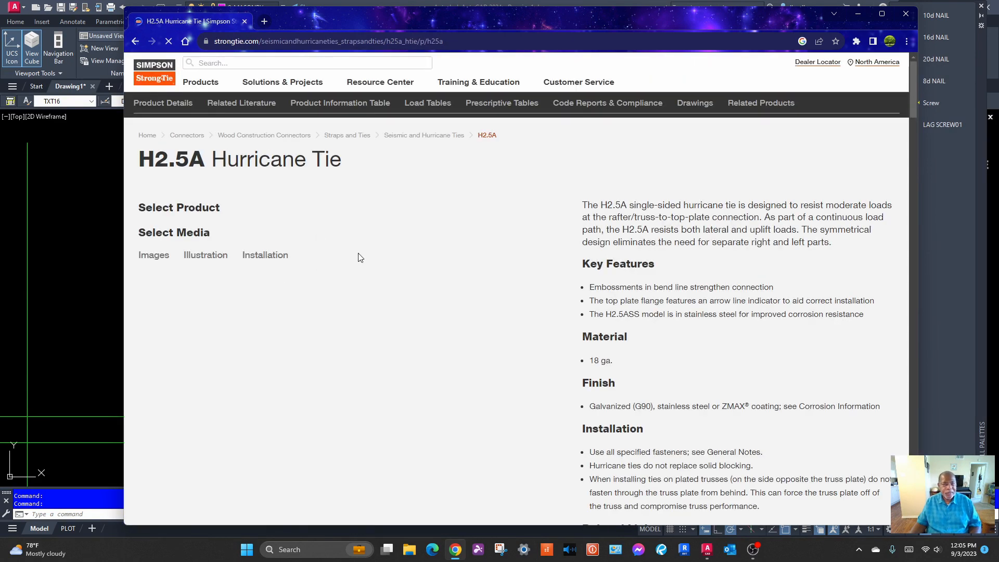
Download the DWG file of the H2.5A Left View from the product page's drawings table
scroll(436, 297, down, 2)
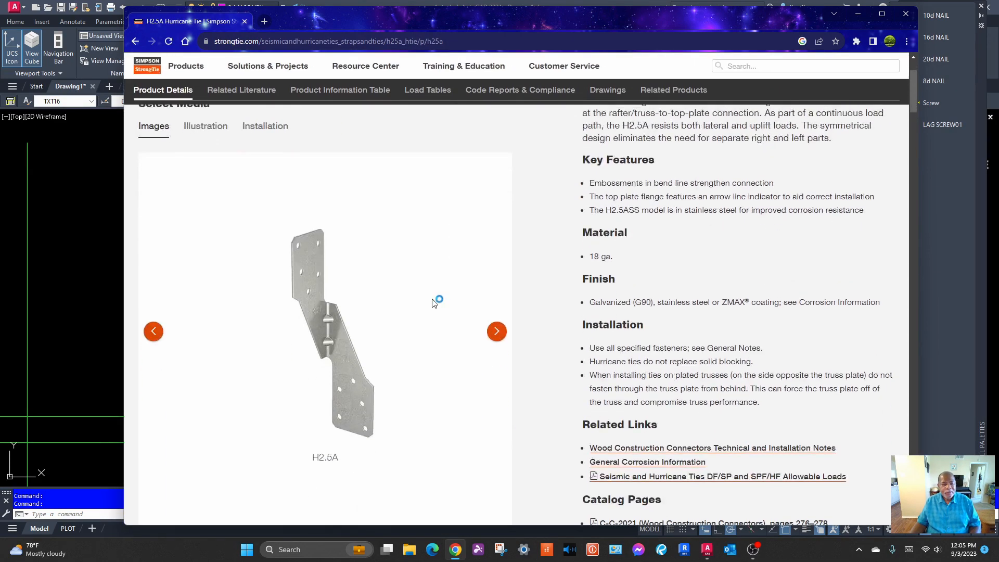
scroll(368, 286, down, 4)
scroll(368, 289, down, 15)
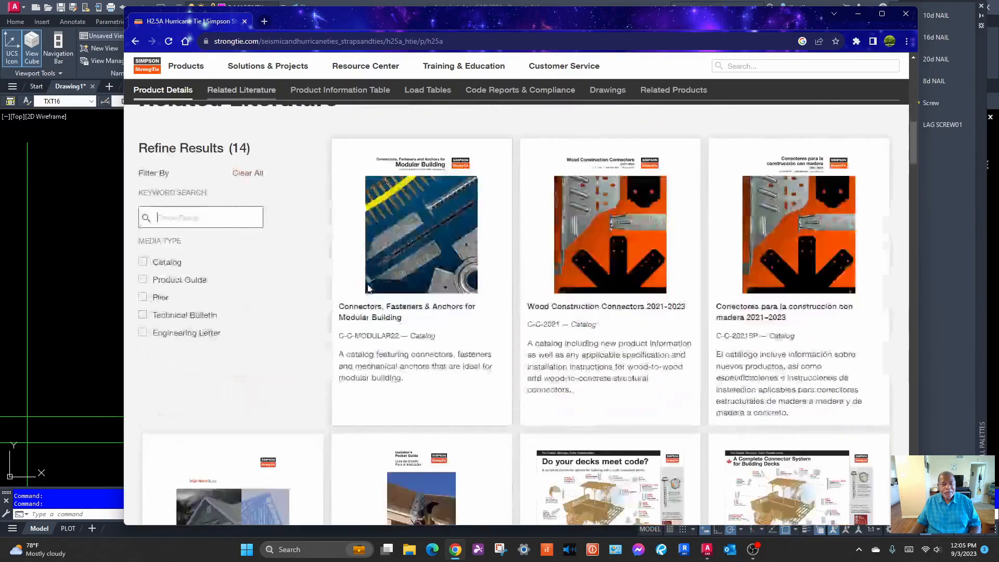
scroll(368, 289, down, 20)
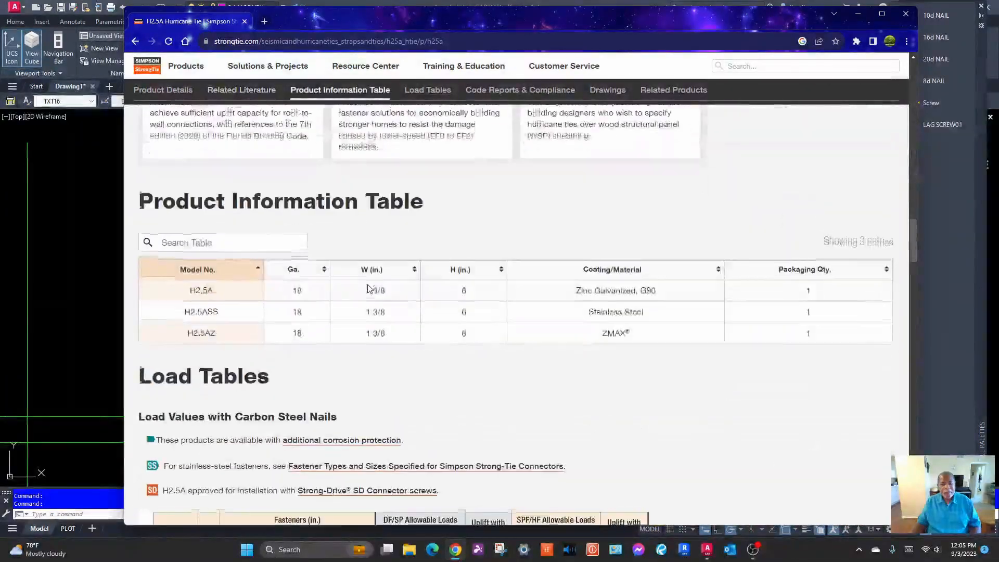
scroll(369, 289, down, 20)
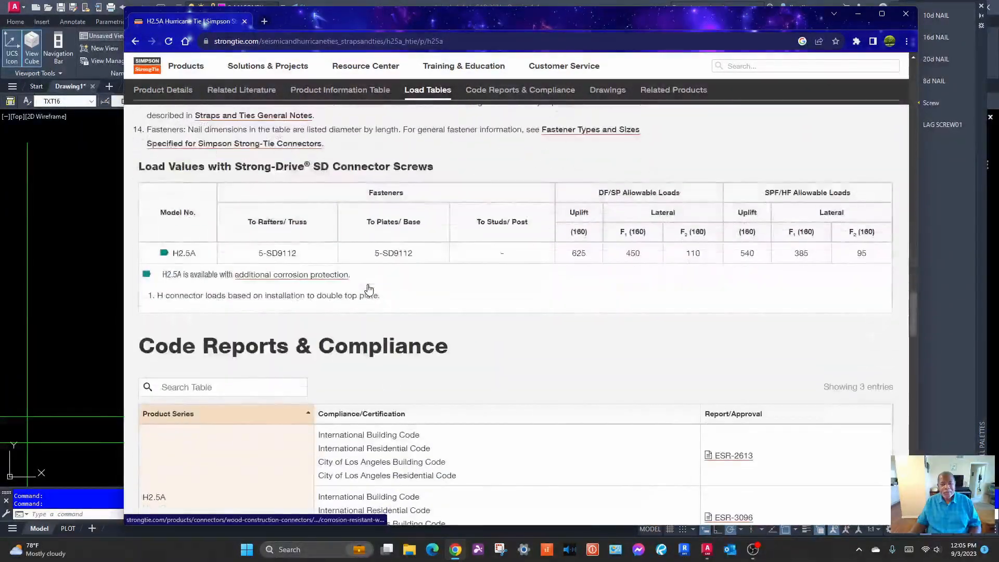
scroll(368, 288, down, 2)
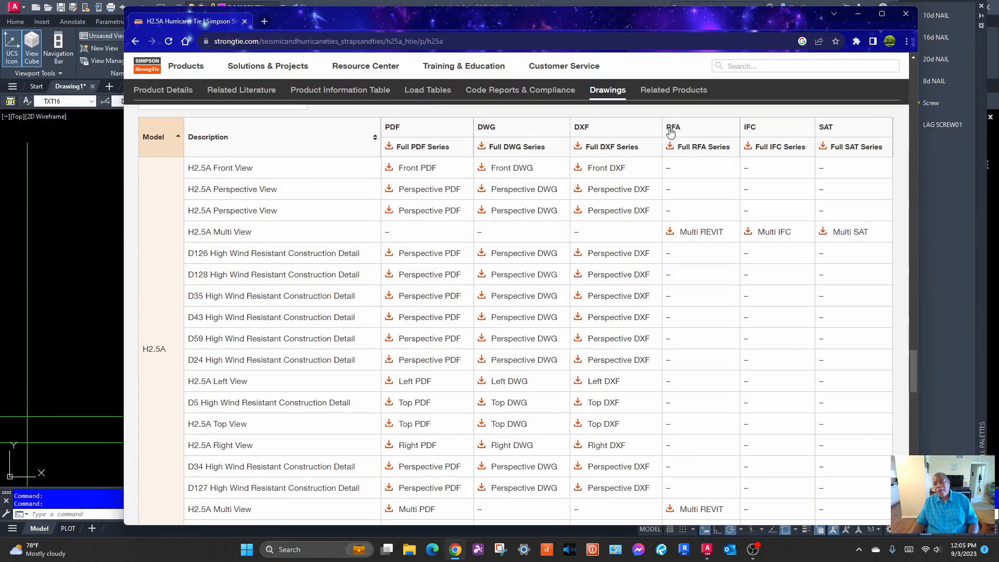
mouse_move(701, 236)
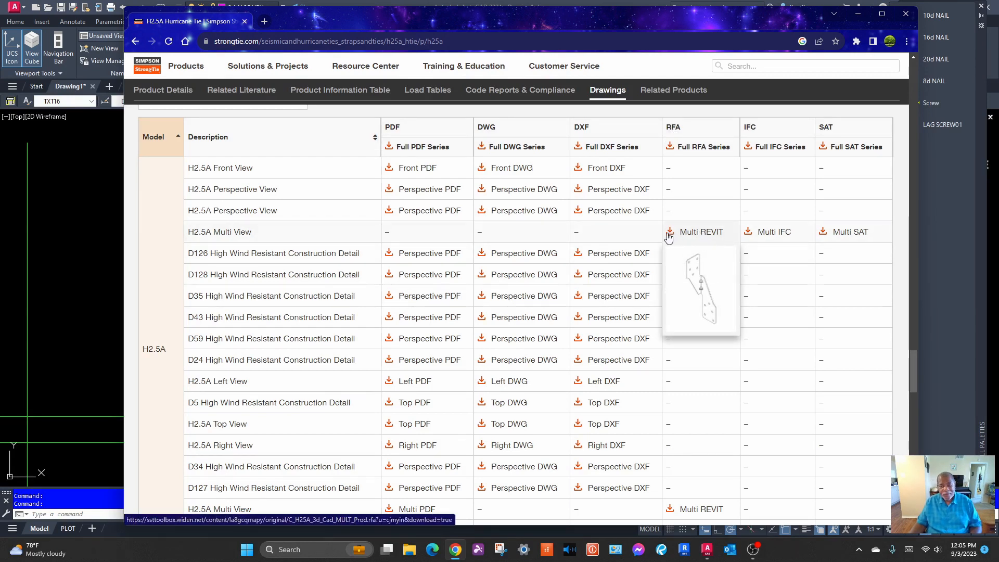
mouse_move(496, 304)
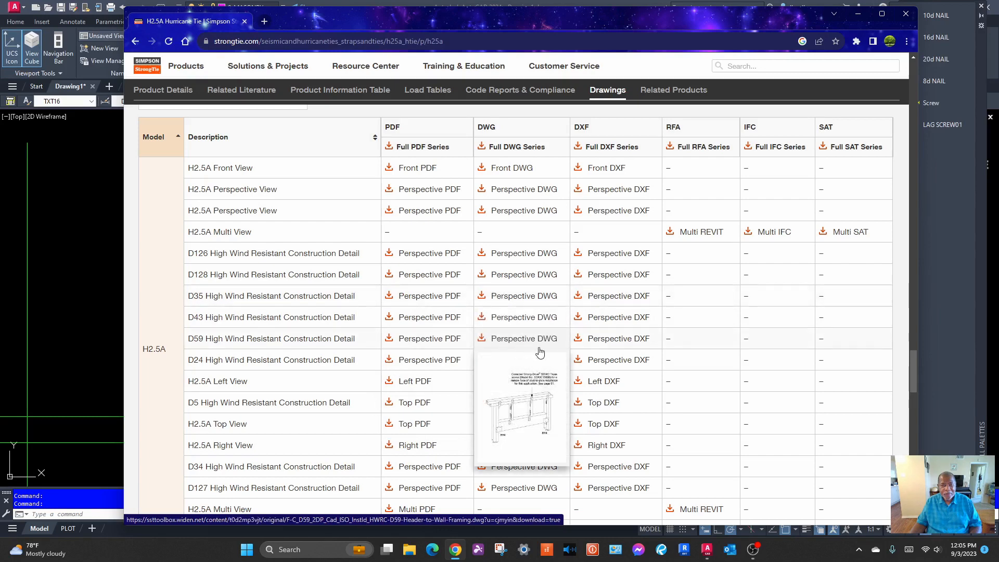
scroll(526, 404, down, 2)
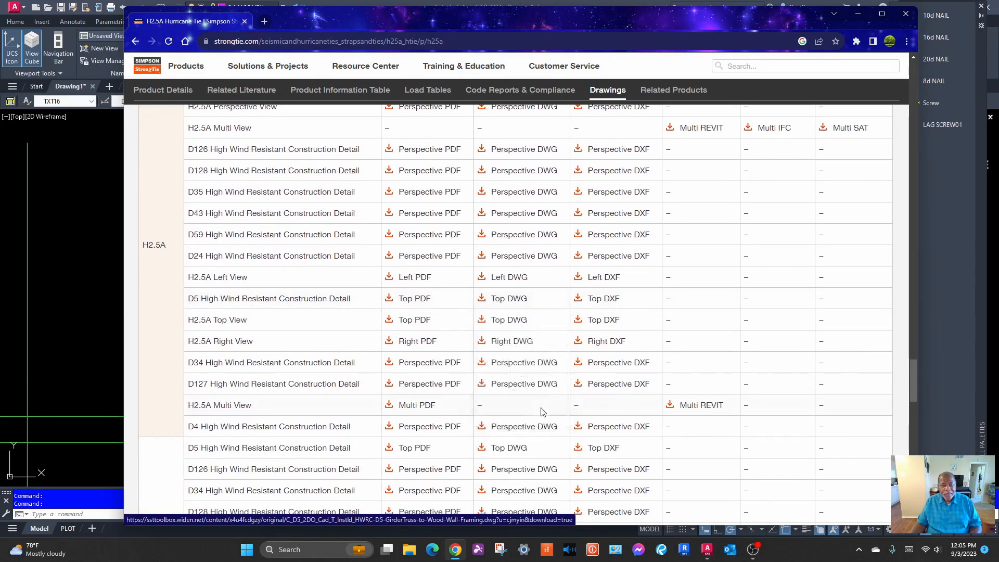
mouse_move(534, 284)
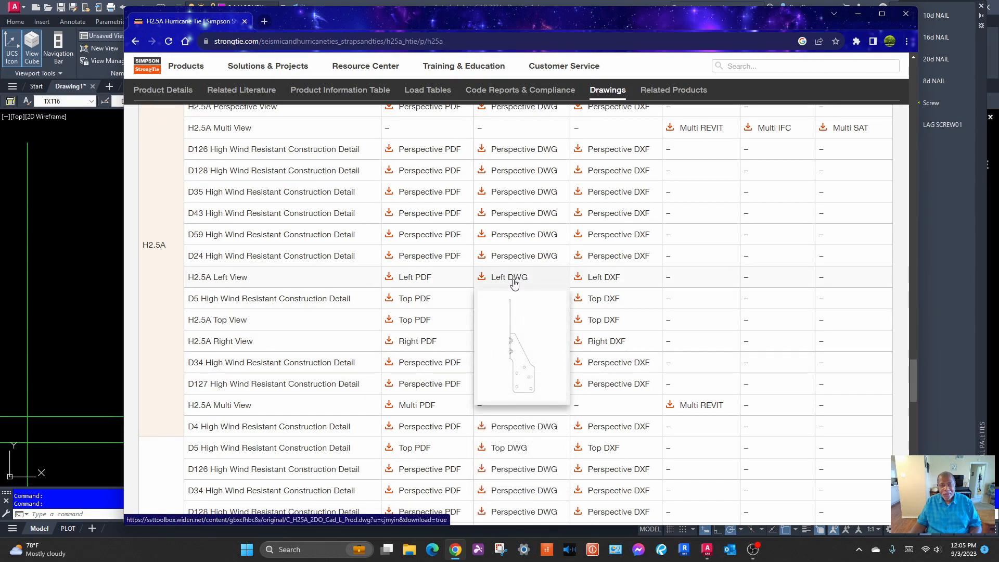
click(513, 282)
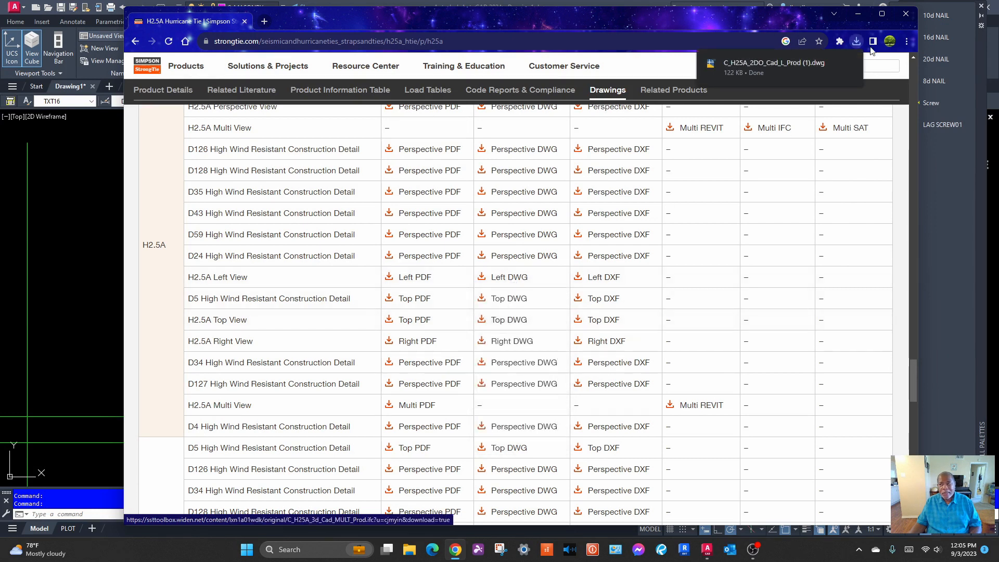
mouse_move(730, 71)
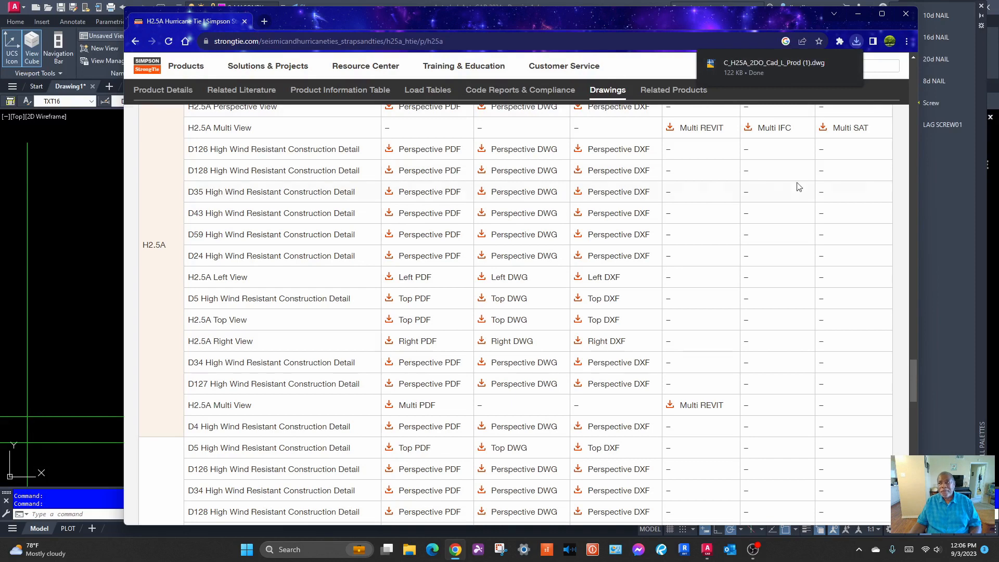
Close the browser and switch to File Explorer to open the Downloads folder
click(905, 13)
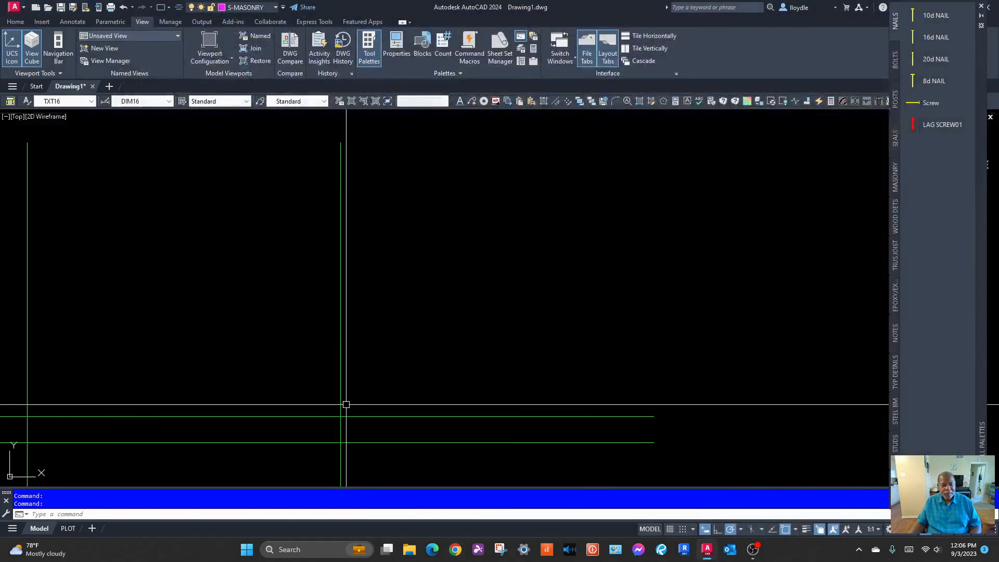
click(410, 550)
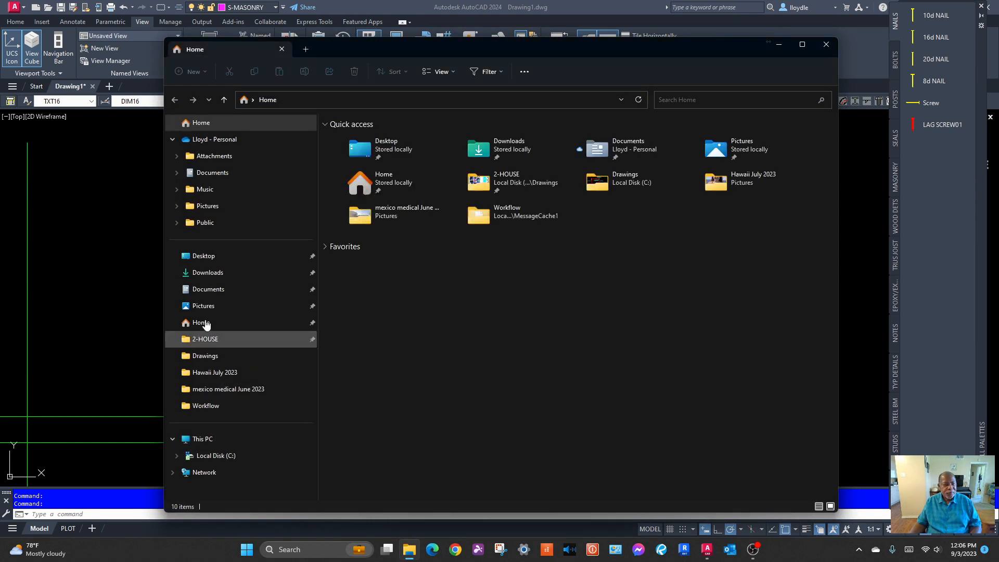
click(207, 272)
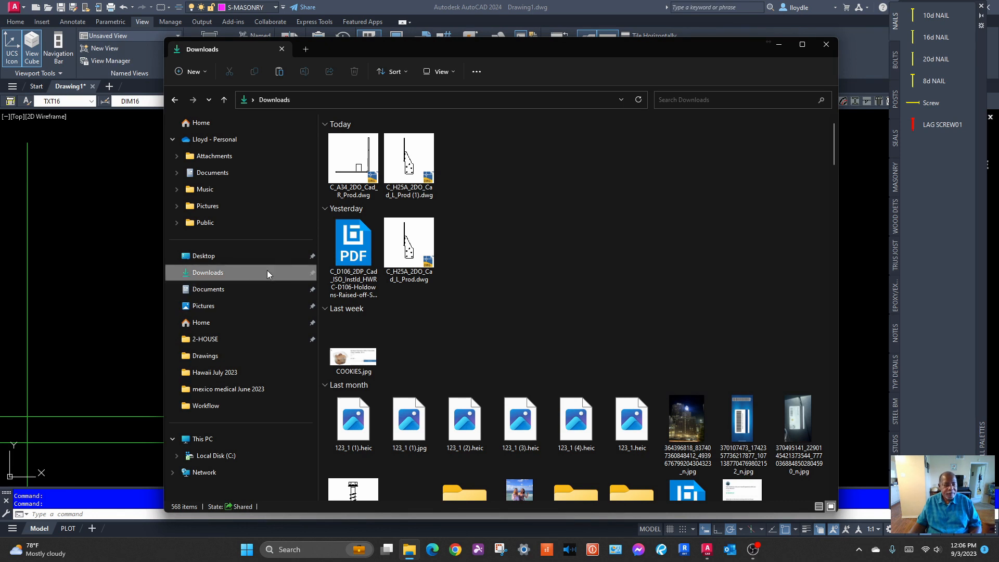
Look through the Drawings folder for the simpson folder
click(203, 357)
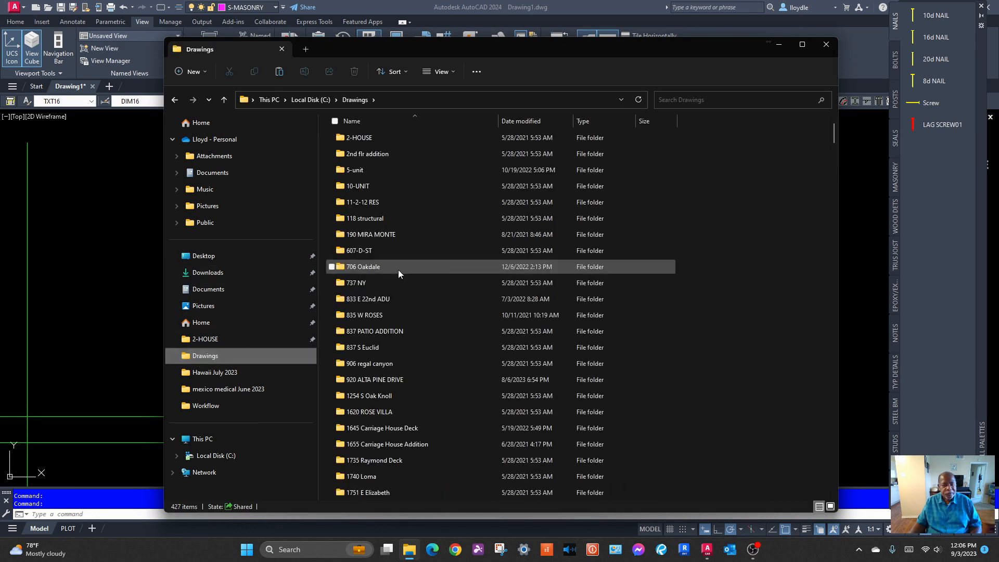
click(358, 234)
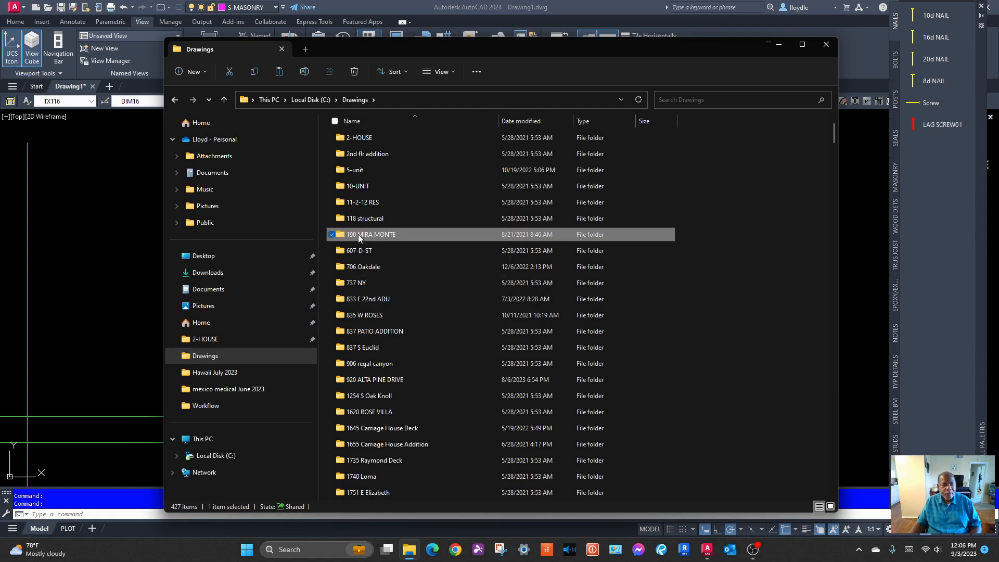
key(s)
scroll(362, 318, down, 2)
scroll(362, 318, down, 2)
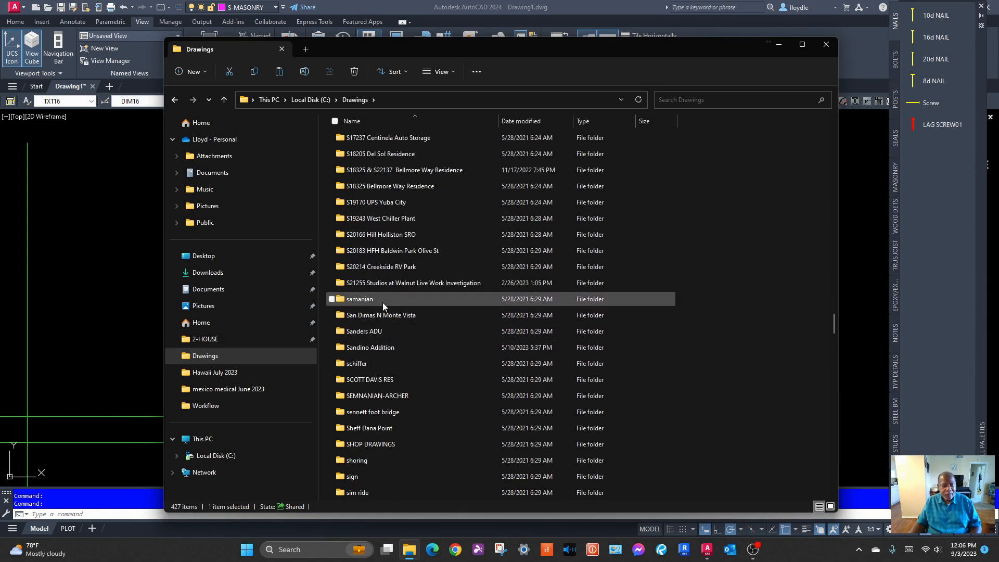
scroll(382, 302, down, 2)
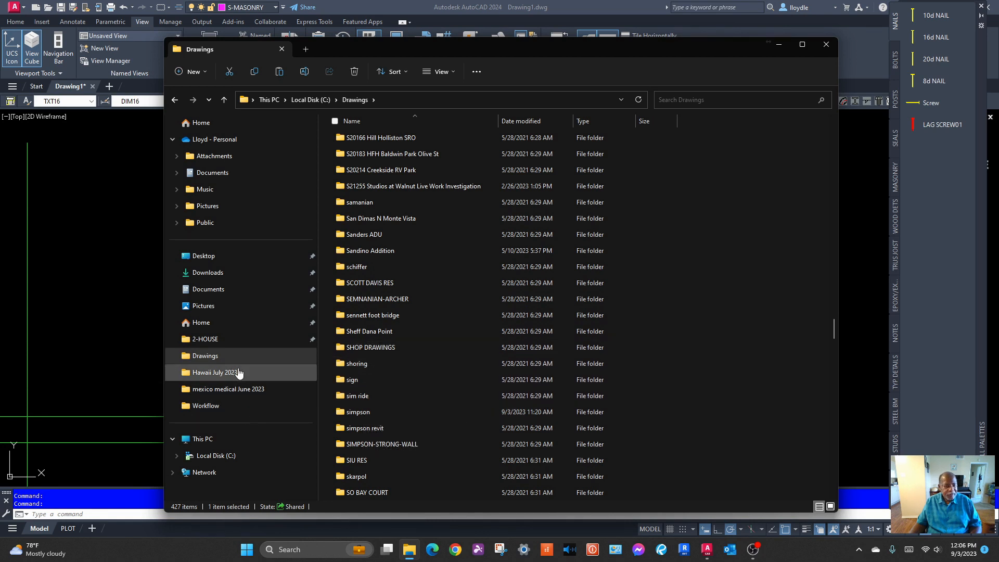
Return to the Downloads folder and copy the file C_H25A_2DO_Cad_L_Prod (1).dwg
click(208, 272)
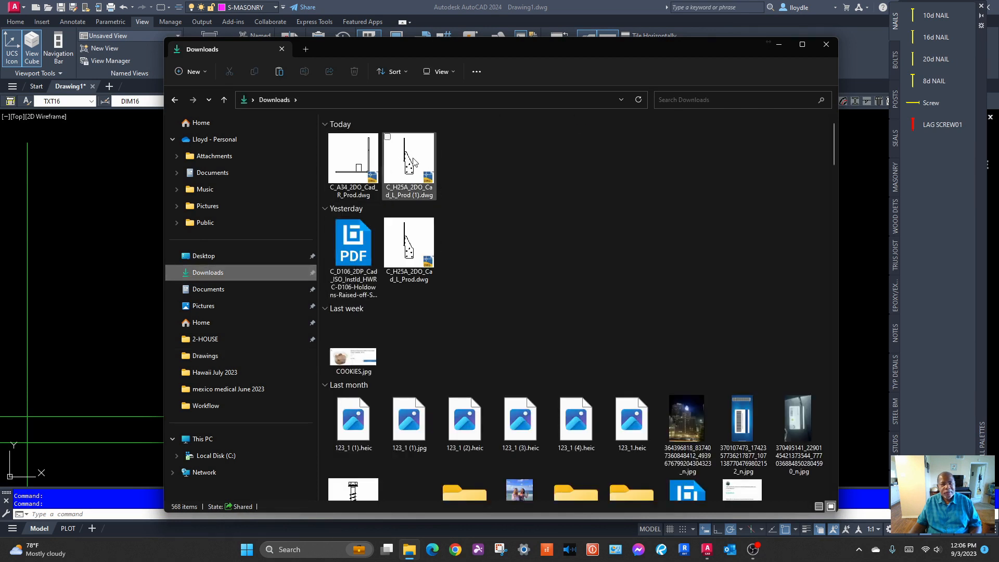
right_click(411, 159)
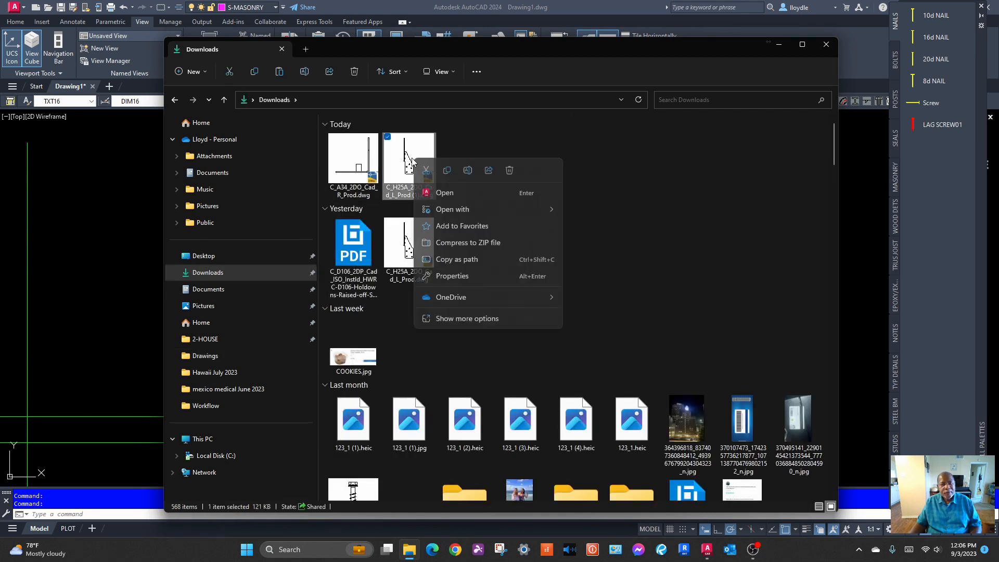
click(447, 170)
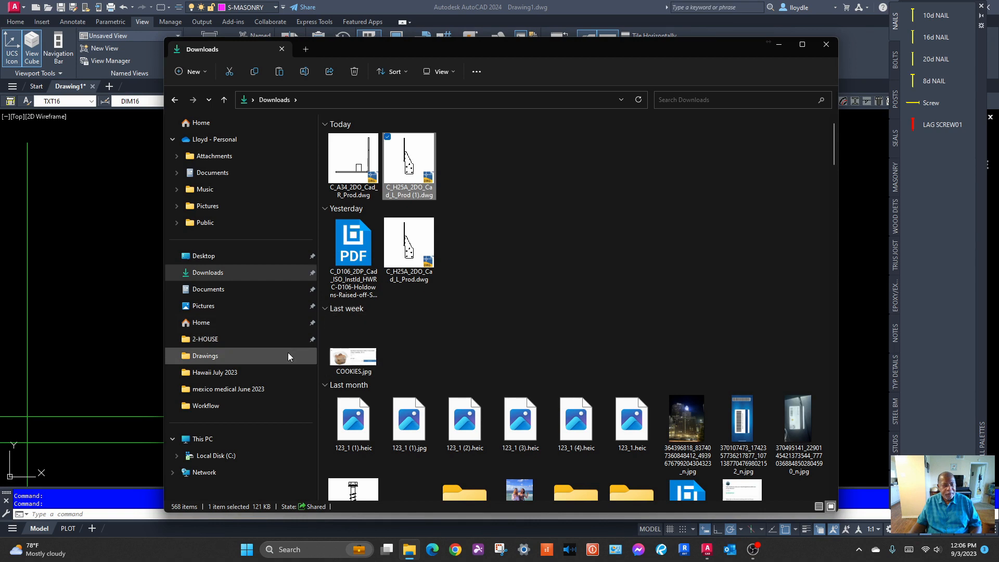
Browse Local Disk (C:) and open its Drawings folder
click(227, 456)
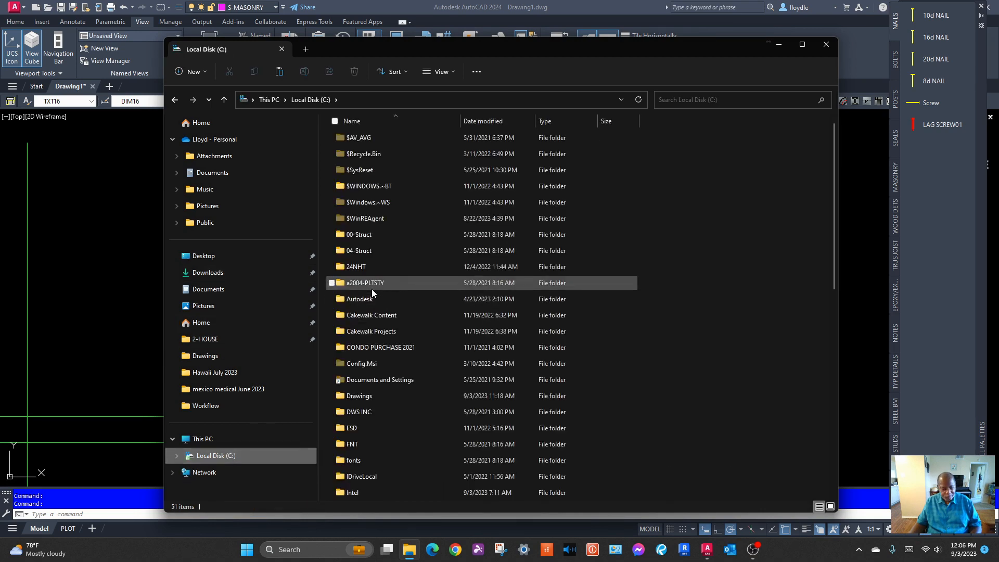
click(371, 287)
key(s)
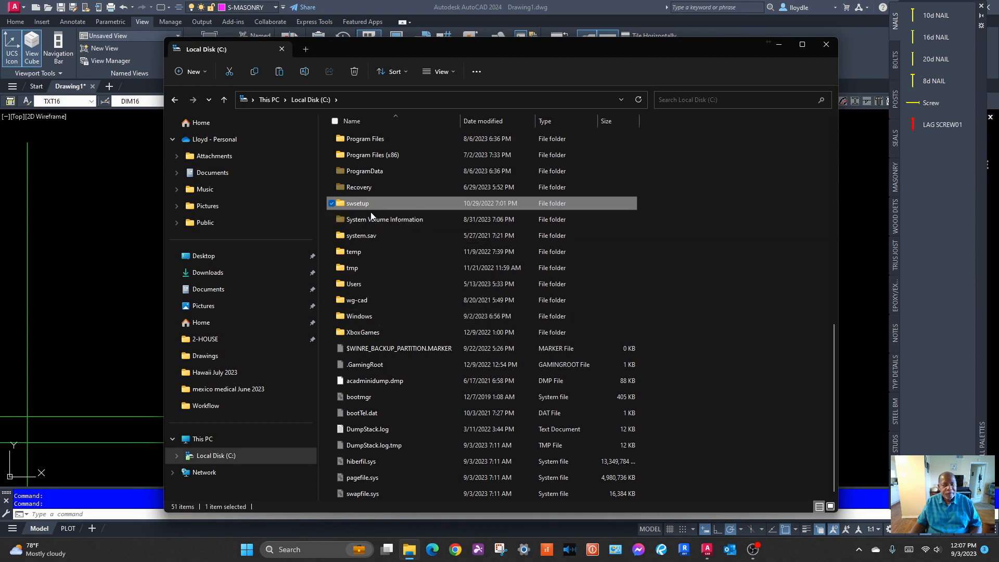
scroll(371, 215, up, 1)
scroll(371, 215, up, 1)
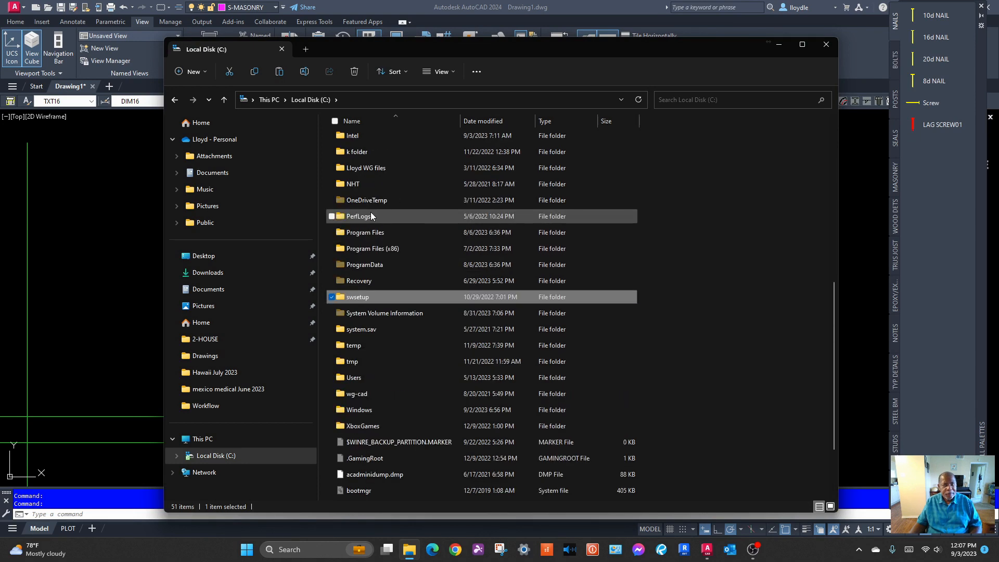
scroll(373, 217, up, 7)
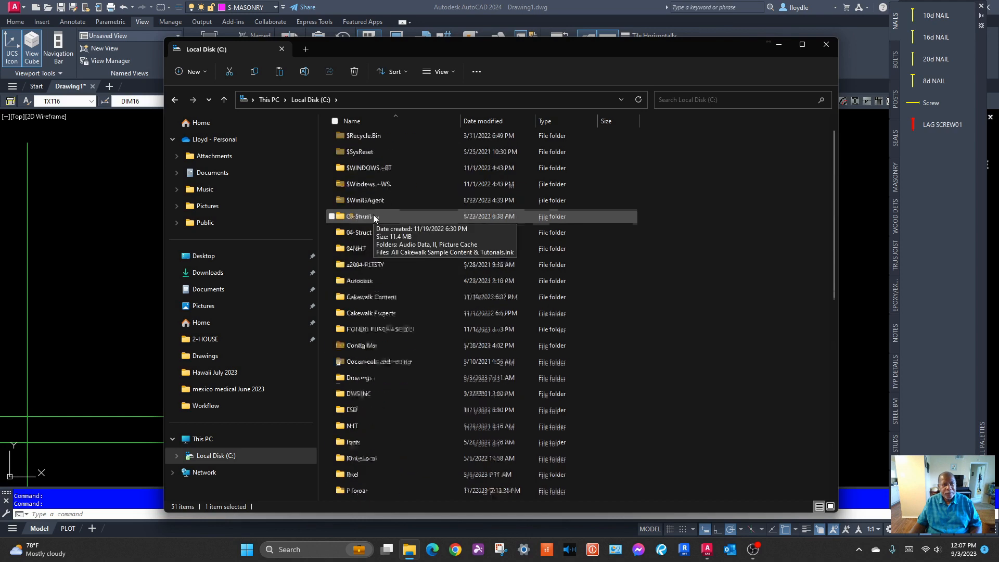
scroll(373, 218, down, 3)
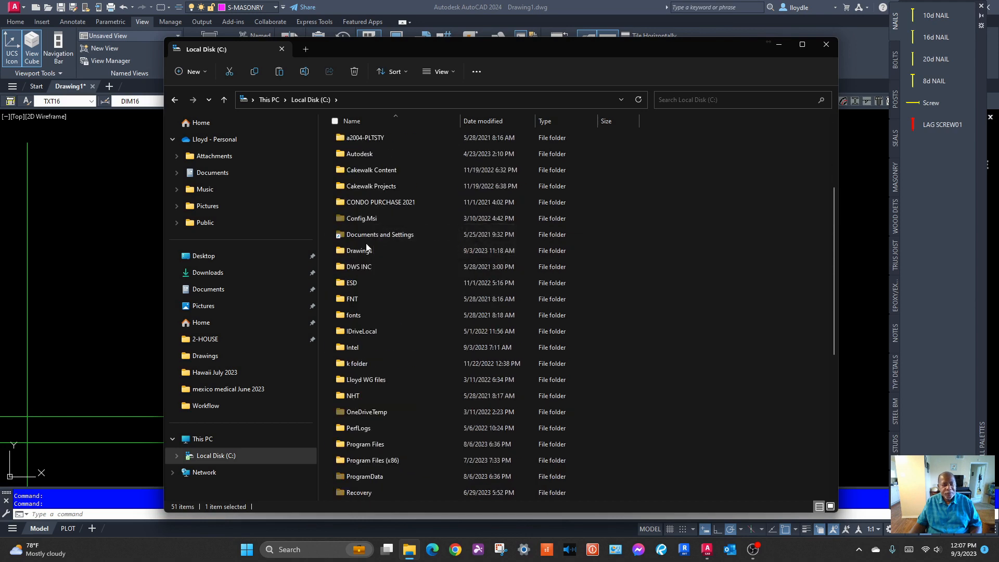
double_click(360, 249)
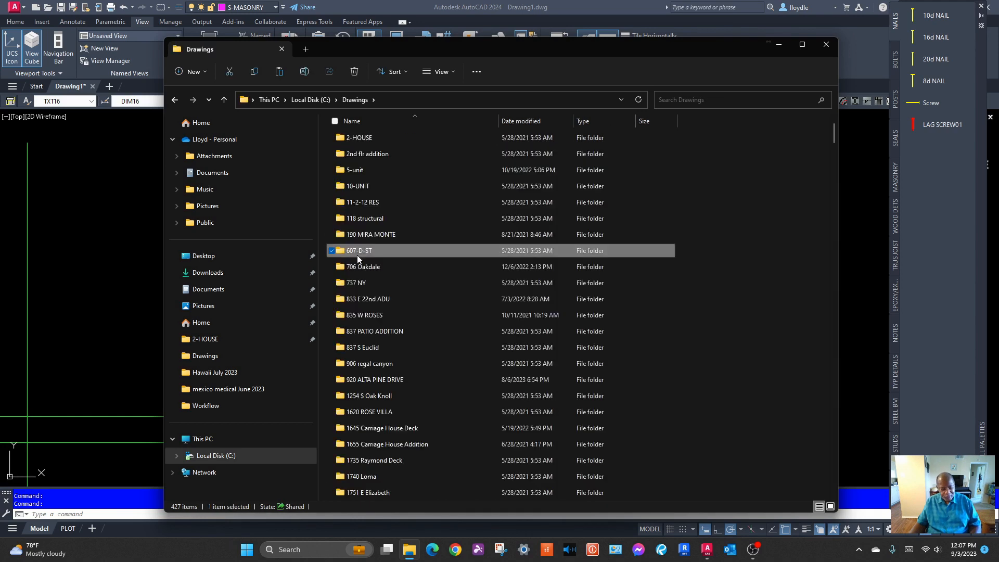
Open the simpson folder inside Drawings and paste the copied H2.5A DWG file into it
text(si)
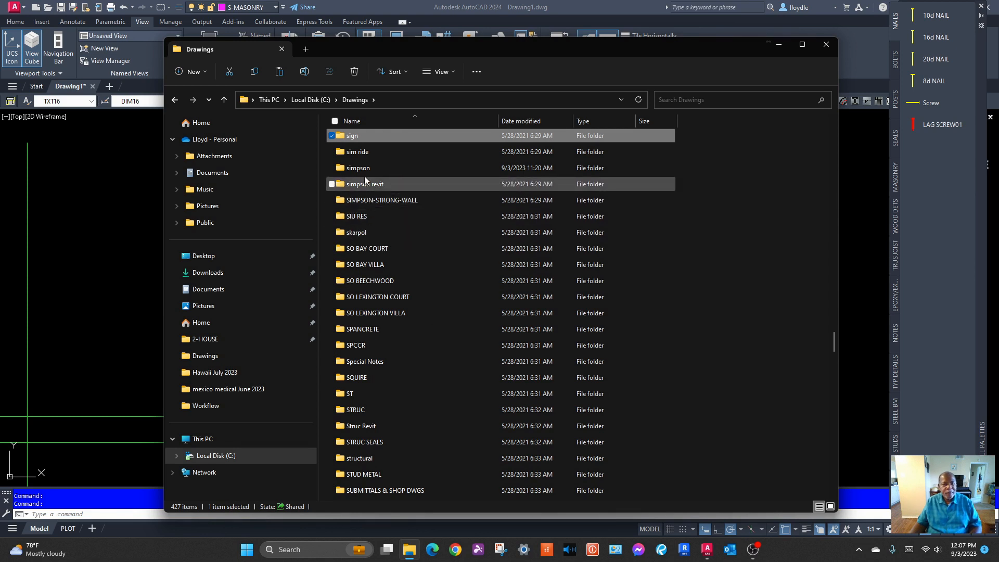
double_click(362, 166)
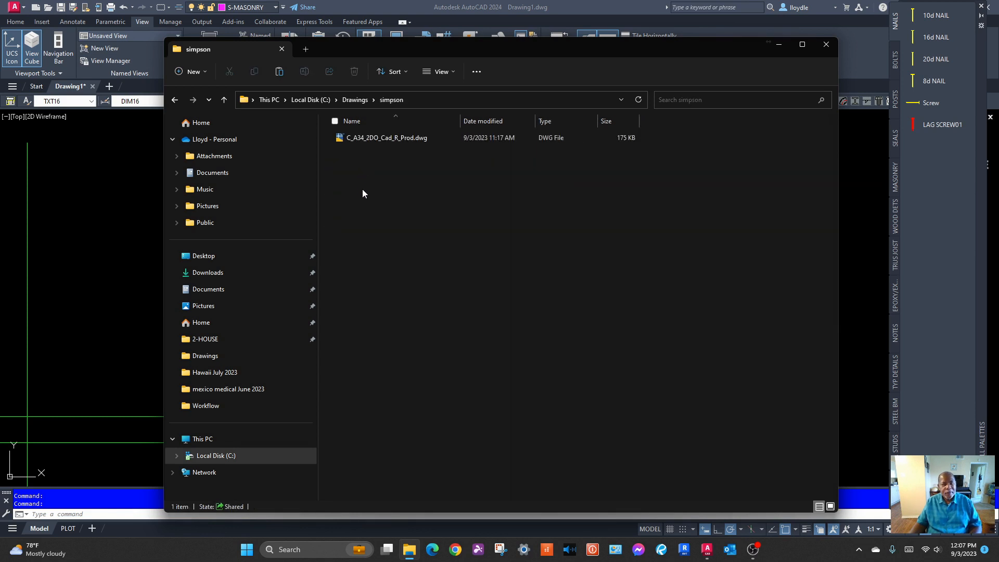
key(ctrl+v)
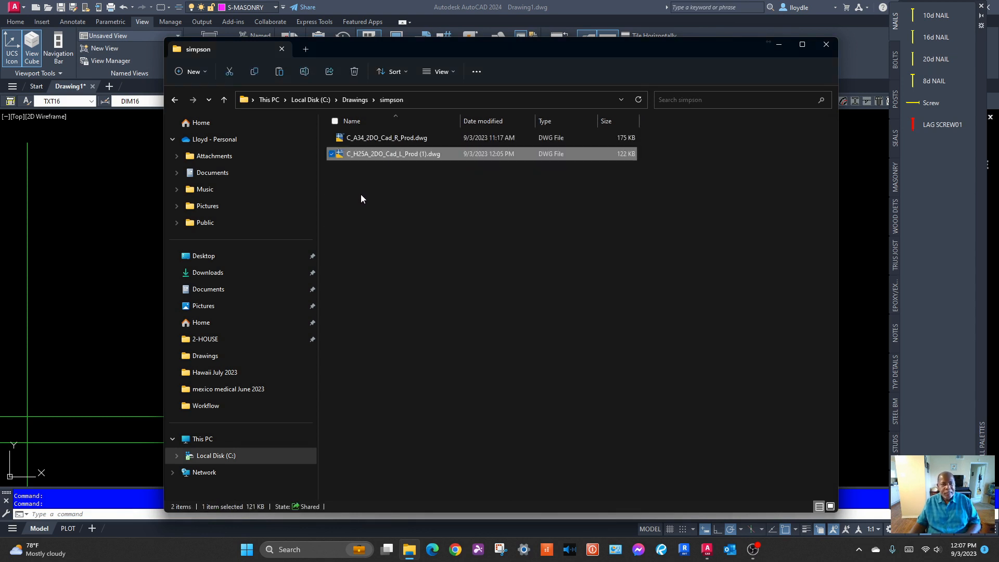
click(412, 201)
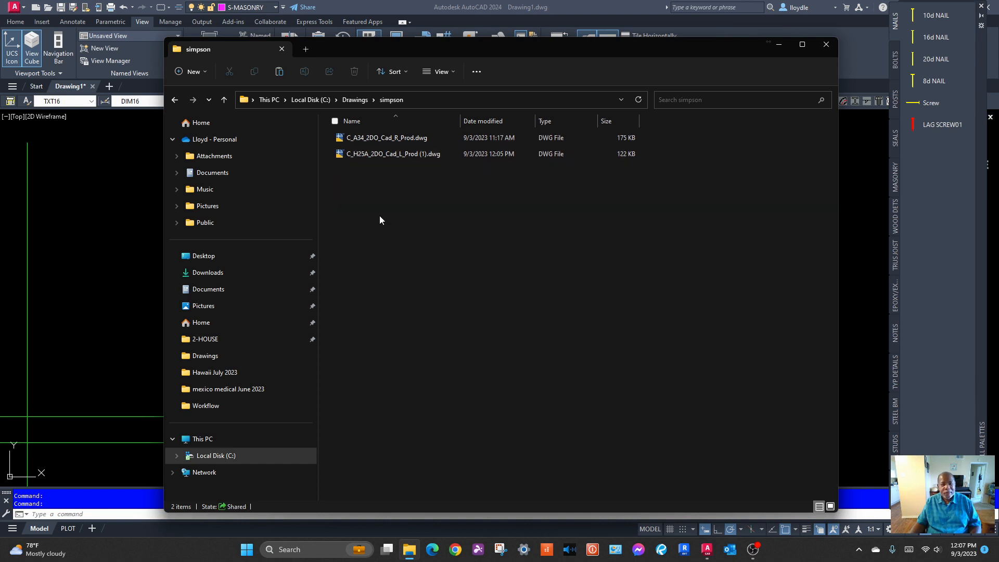
Add C_H25A_2DO_Cad_L_Prod (1).dwg from the simpson folder to AutoCAD's NAILS tool palette and close File Explorer
click(368, 162)
mouse_move(379, 154)
mouse_down()
mouse_move(765, 213)
mouse_move(881, 133)
mouse_move(716, 193)
mouse_move(457, 187)
mouse_move(942, 161)
mouse_move(937, 149)
mouse_up()
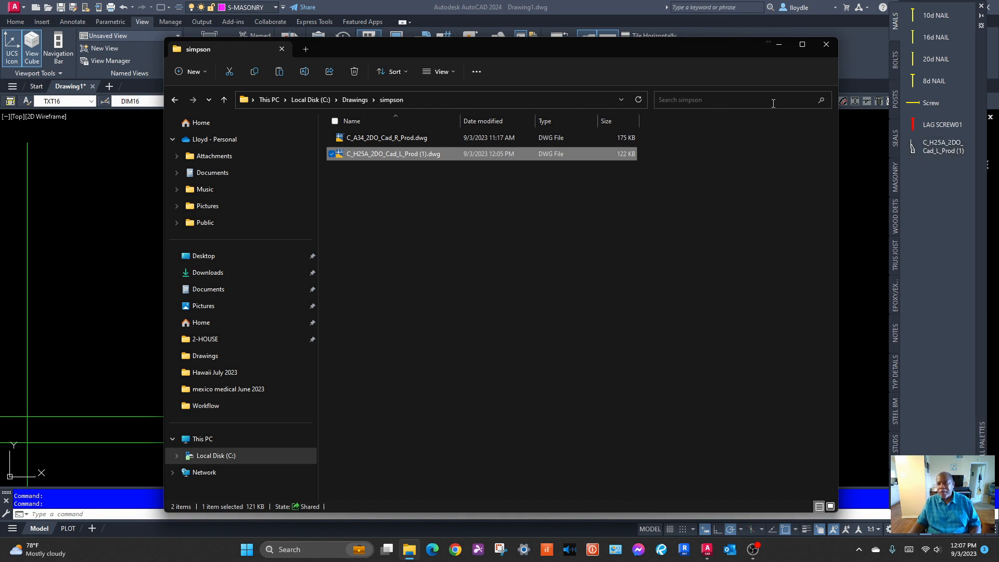
click(826, 45)
Insert the C_H25A_2DO_Cad_L_Prod (1) block from the tool palette into an empty area beside the green lines
click(911, 147)
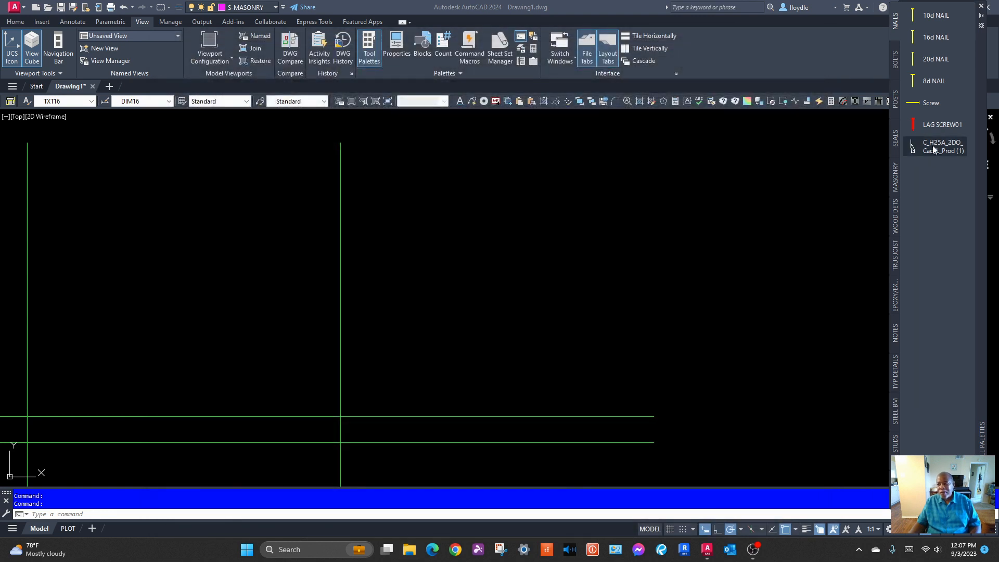
scroll(475, 235, up, 8)
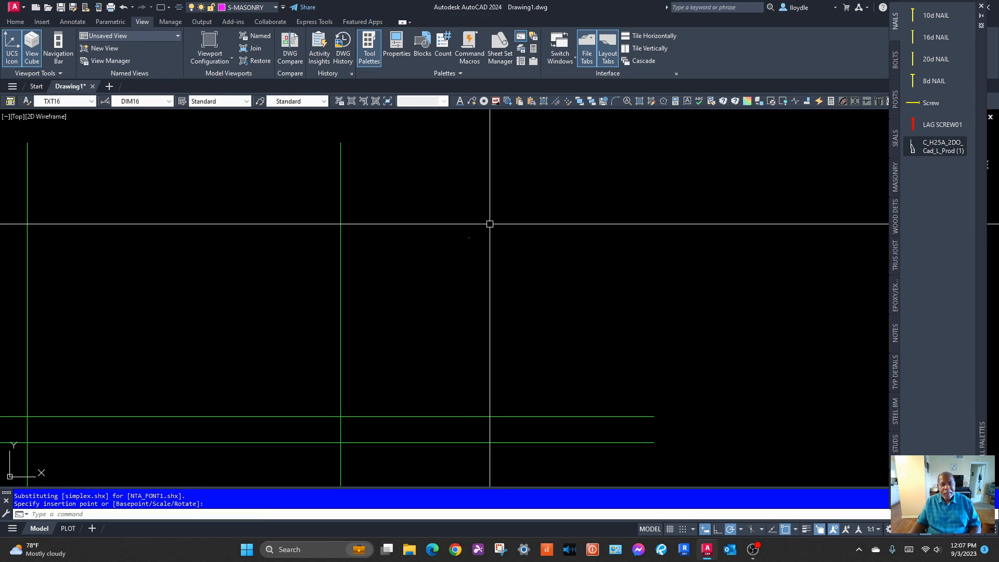
scroll(345, 167, up, 8)
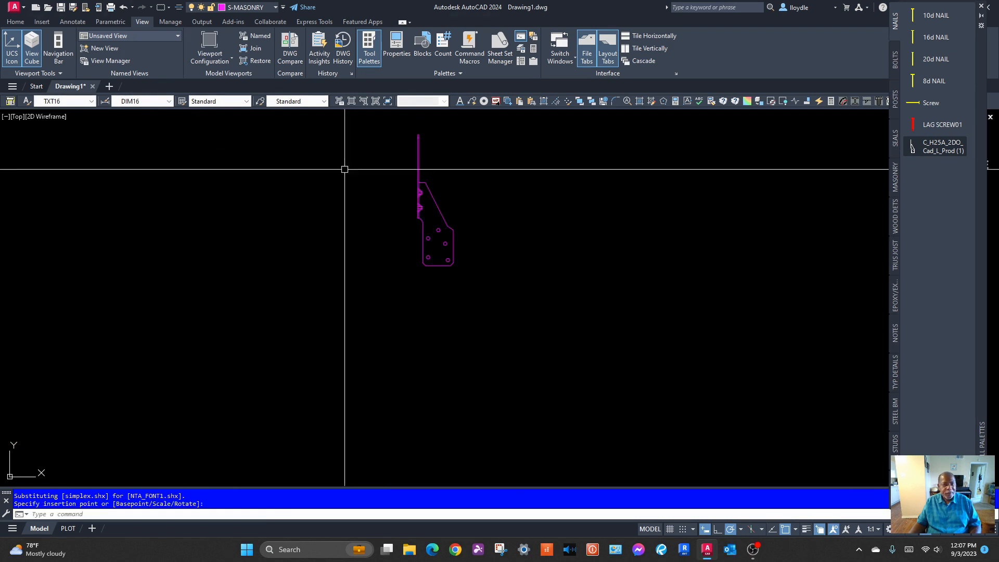
Erase the magenta H2.5A tie block from the drawing
click(512, 196)
click(490, 189)
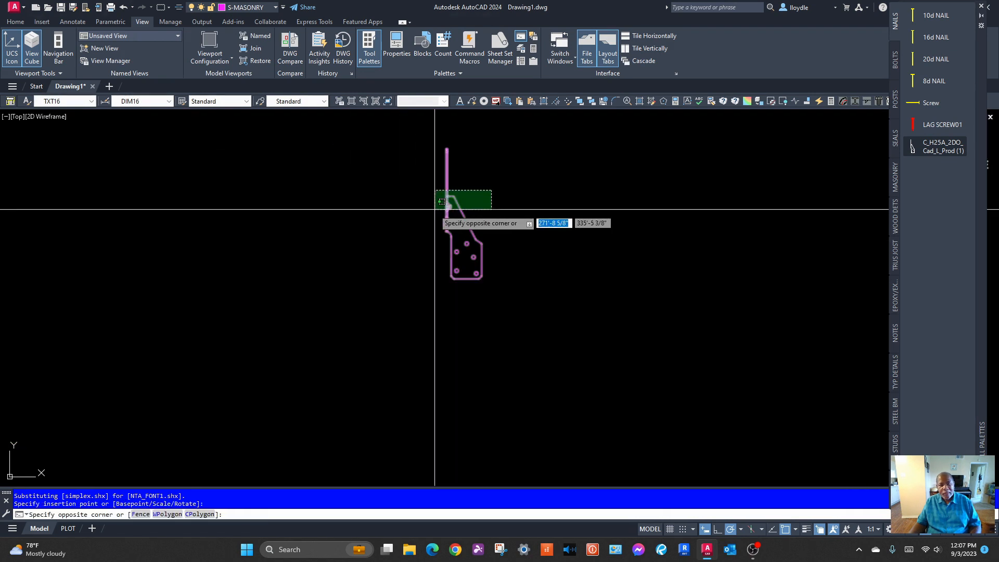
click(439, 196)
key(Delete)
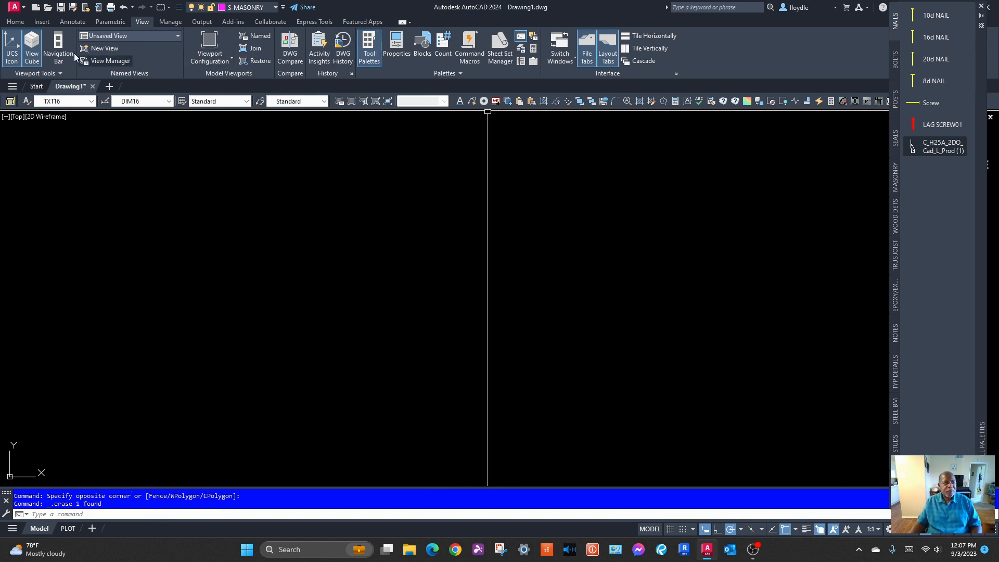
Make S-STRAP the current layer
click(15, 21)
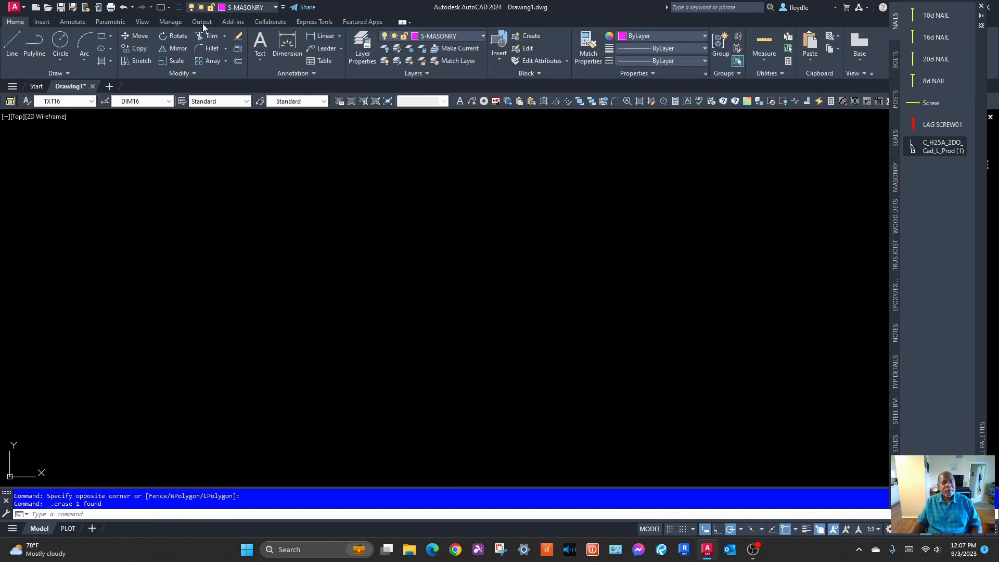
click(469, 35)
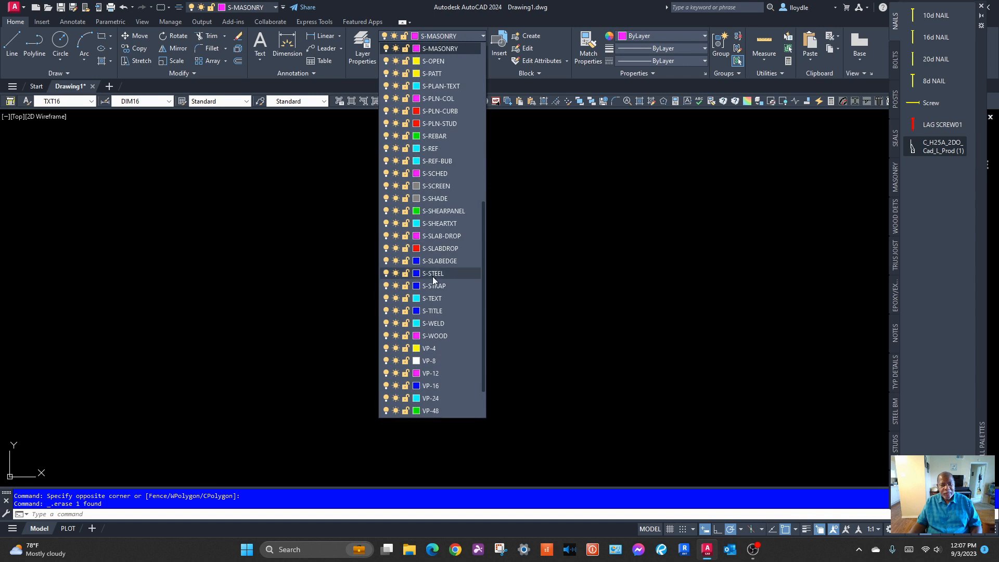
click(436, 285)
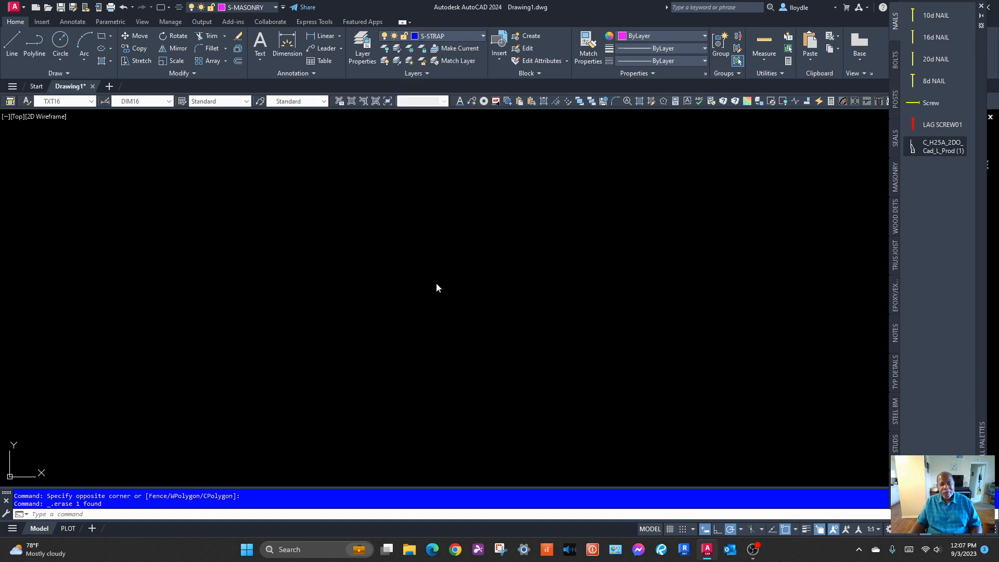
Insert the C_H25A_2DO_Cad_L_Prod (1) block from the tool palette on the S-STRAP layer
click(931, 149)
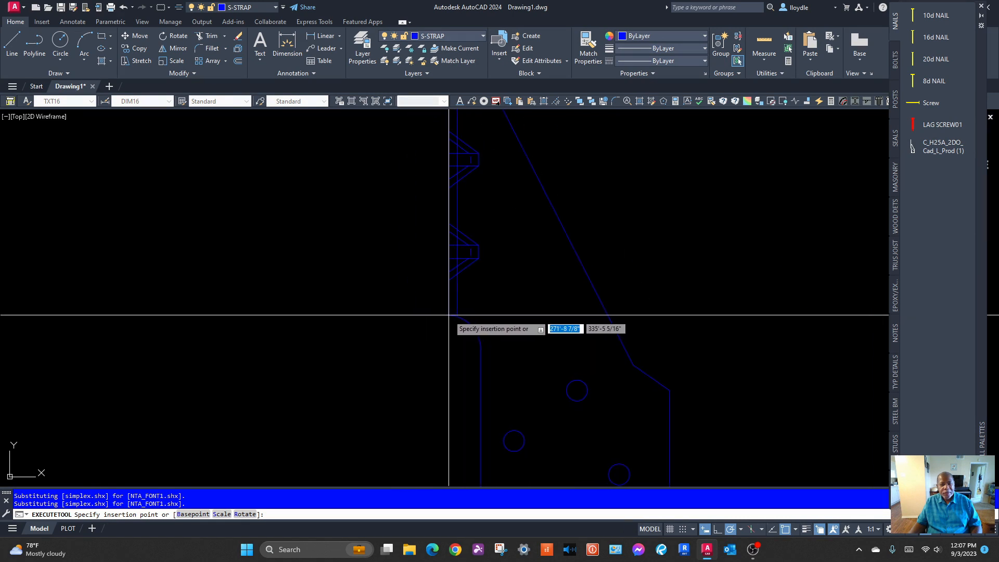
scroll(445, 323, down, 5)
click(426, 306)
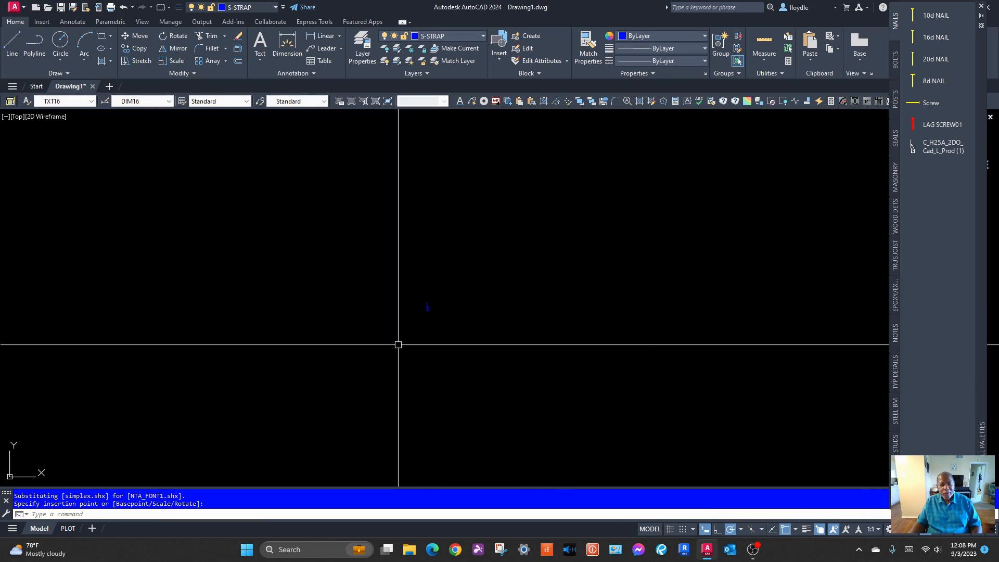
scroll(392, 274, up, 5)
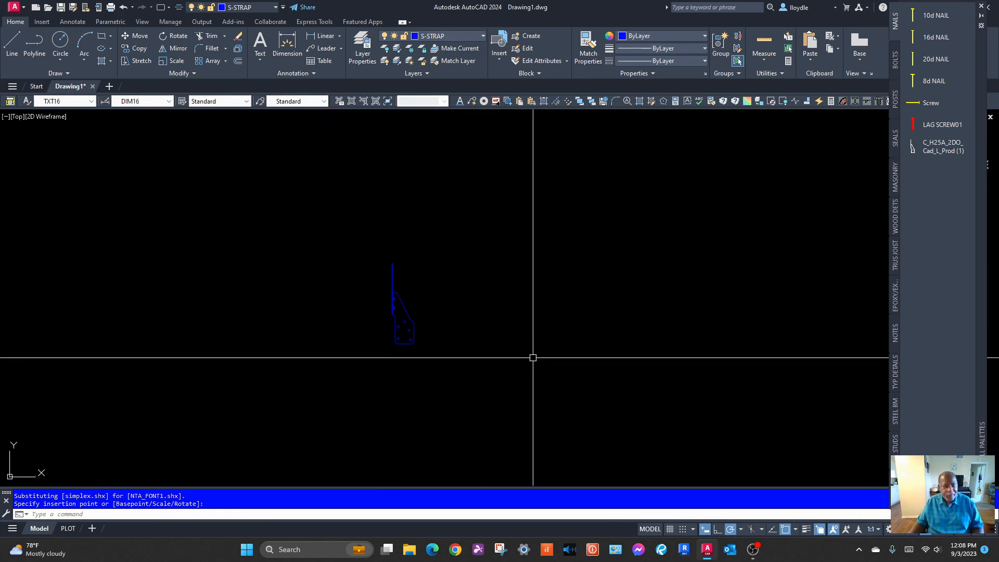
key(Escape)
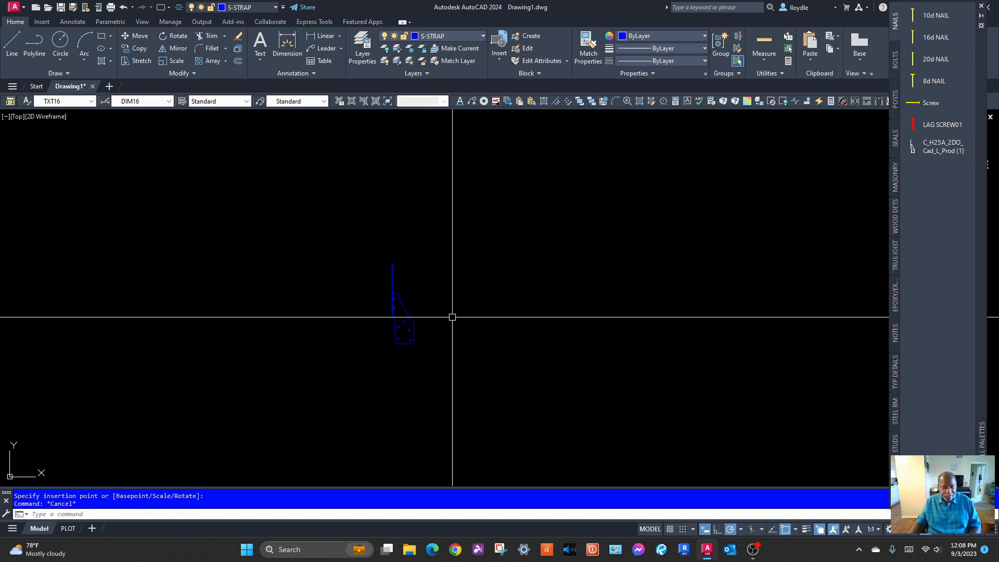
Erase the blue H2.5A tie block placed on the S-STRAP layer
click(433, 286)
click(364, 323)
key(Delete)
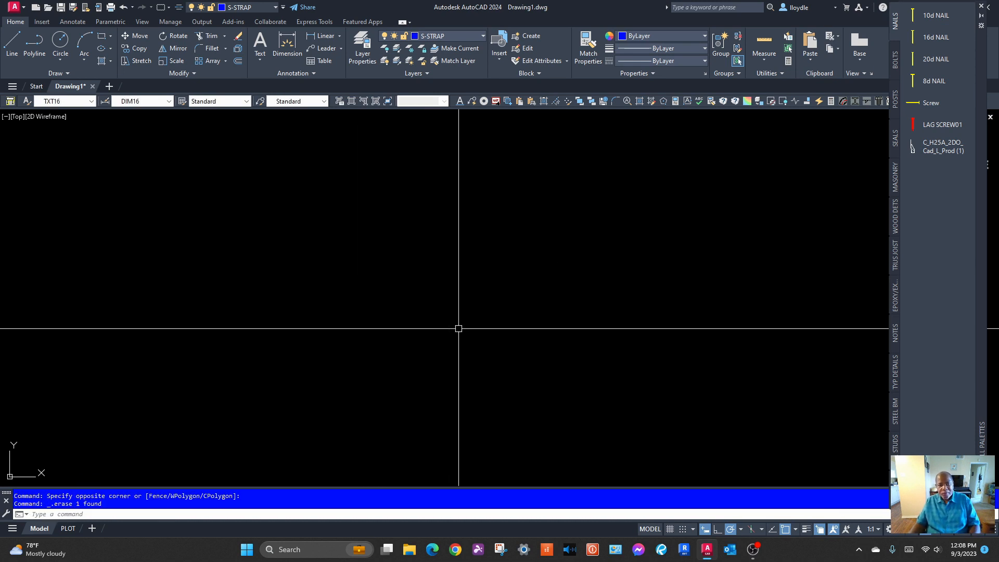
Set the C_H25A_2DO_Cad_L_Prod (1) palette tool's prompt for rotation to Yes in its properties
right_click(943, 142)
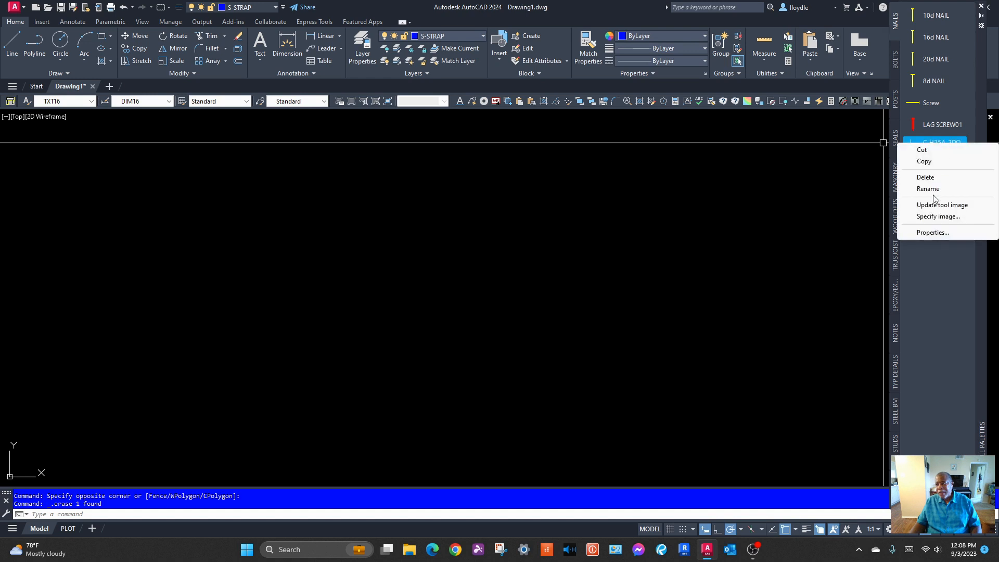
click(932, 233)
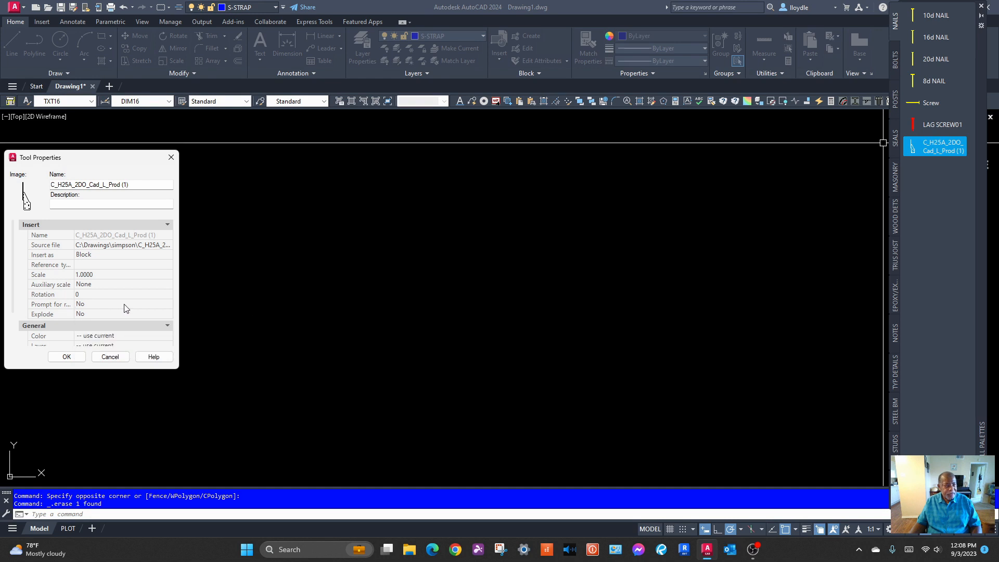
click(158, 306)
click(168, 306)
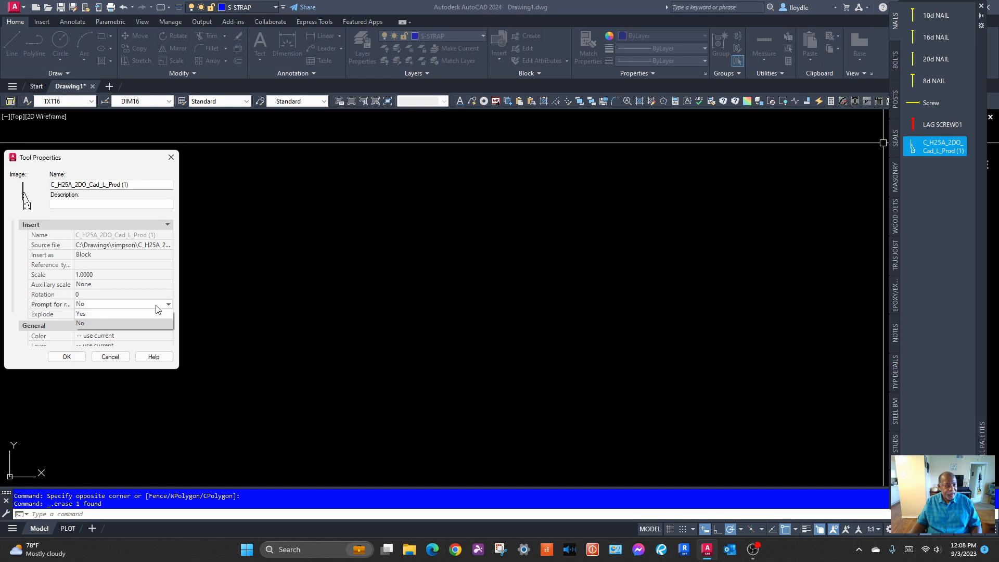
click(84, 314)
click(67, 356)
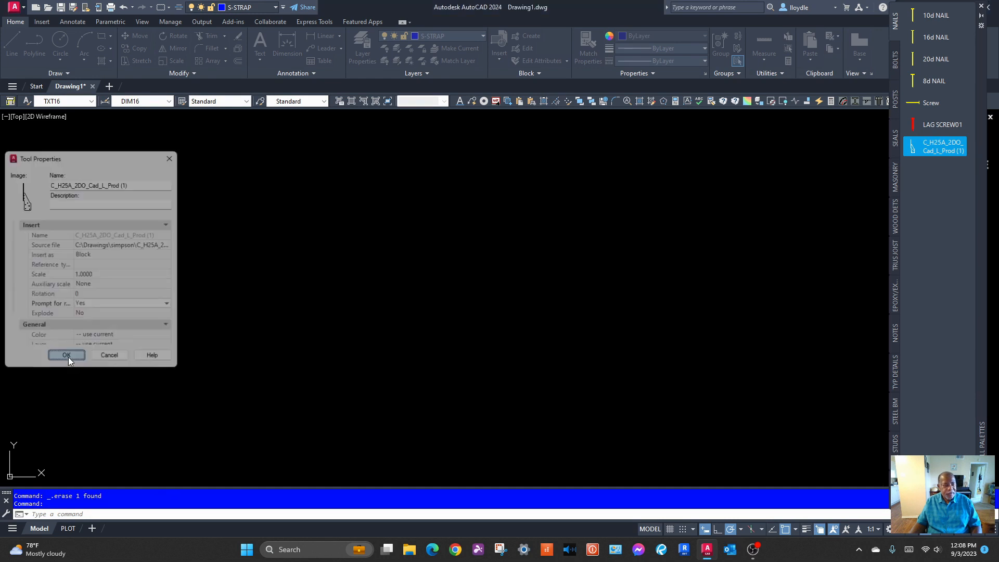
Insert the C_H25A_2DO_Cad_L_Prod (1) block from the tool palette in the drawing area and pick an upright rotation
click(912, 148)
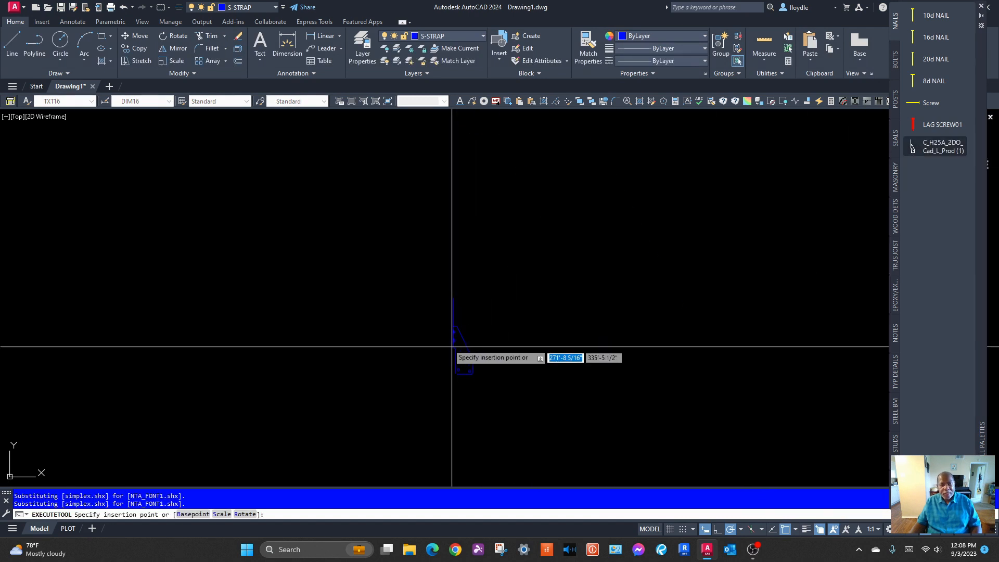
click(422, 325)
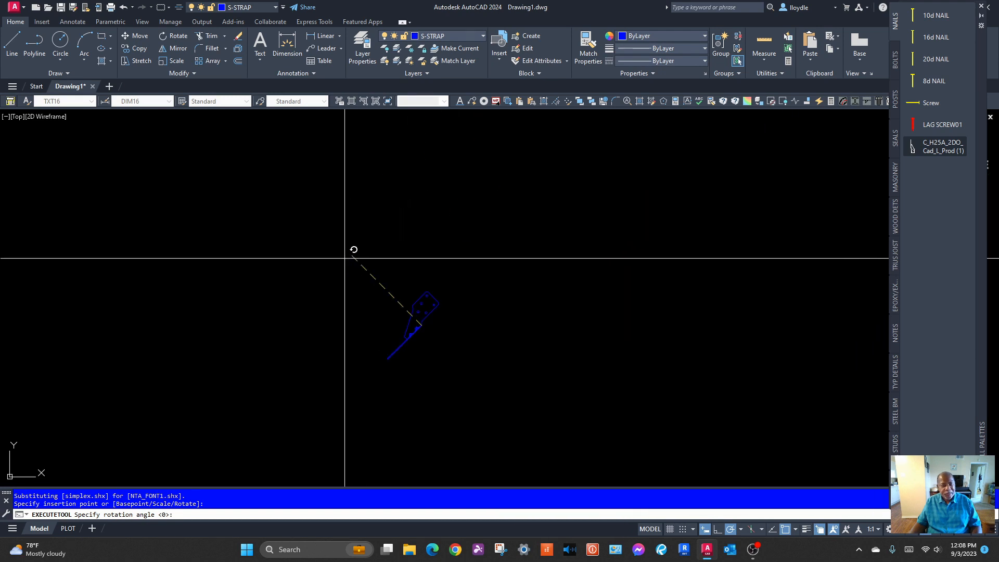
click(600, 330)
scroll(413, 332, up, 10)
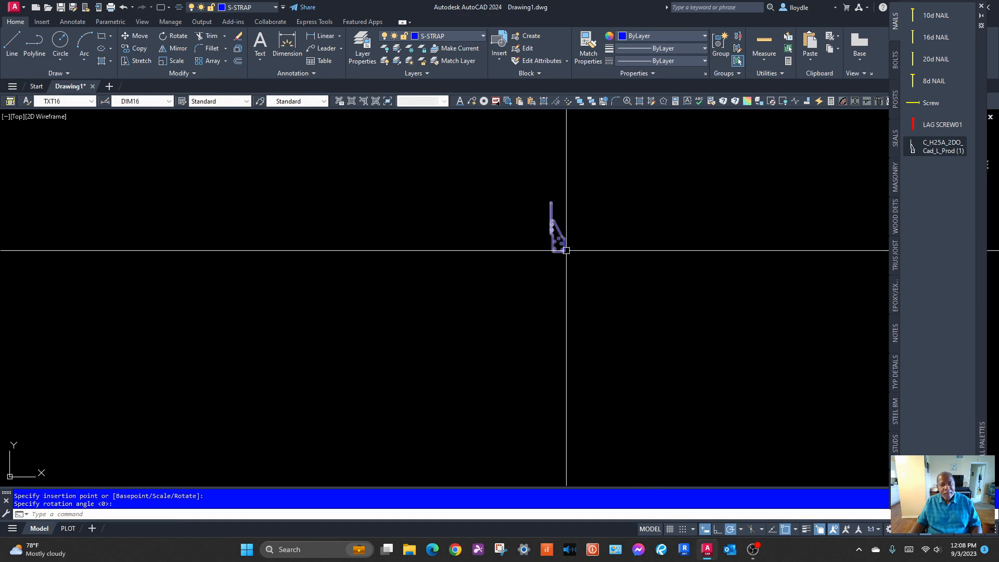
Erase the rotation-test H2.5A tie block from the drawing
click(575, 213)
click(525, 241)
key(Delete)
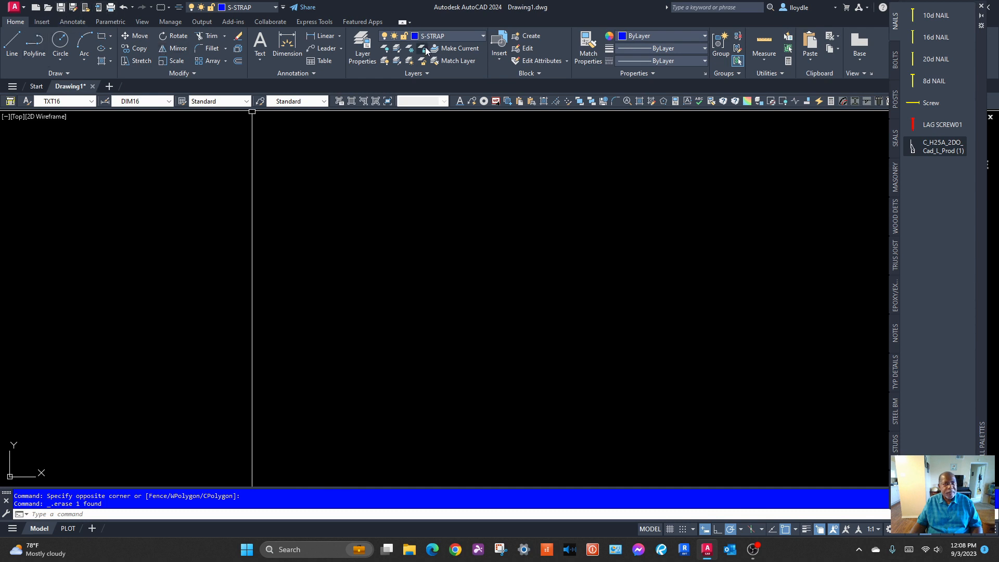
Make S-PLN-STUD the current layer and draw a rectangle 3.5 inches wide by 1.5 inches high
click(452, 35)
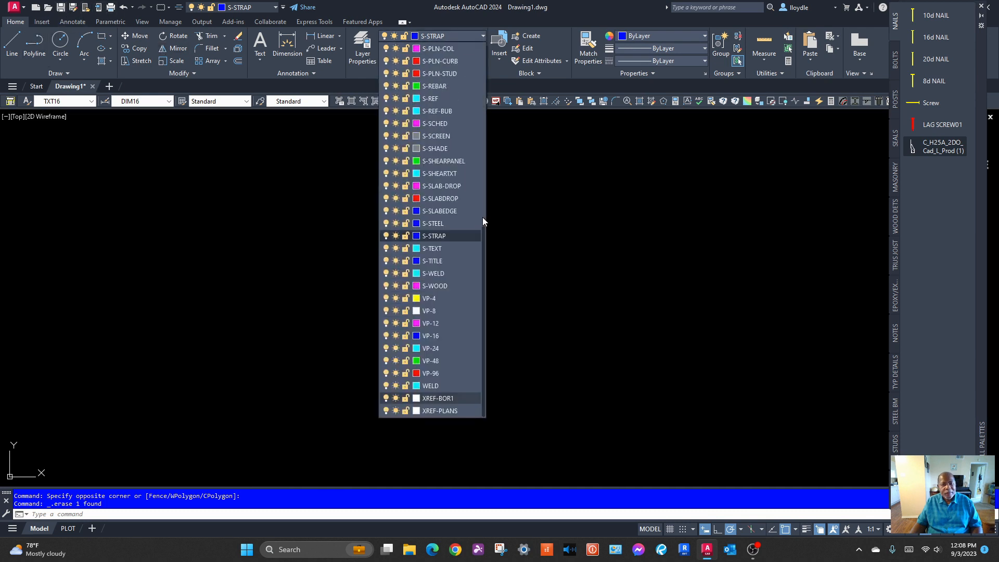
click(439, 74)
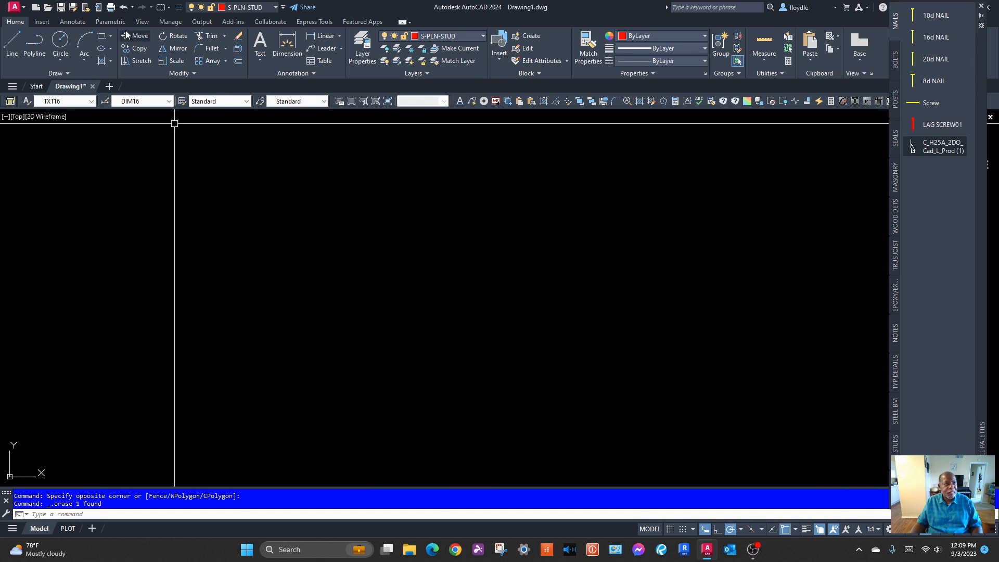
click(103, 38)
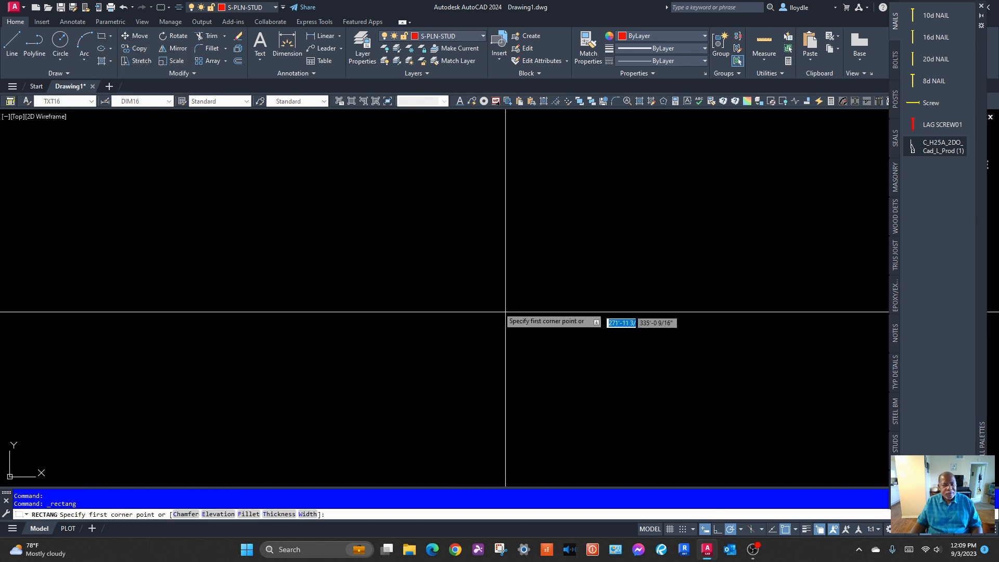
click(362, 282)
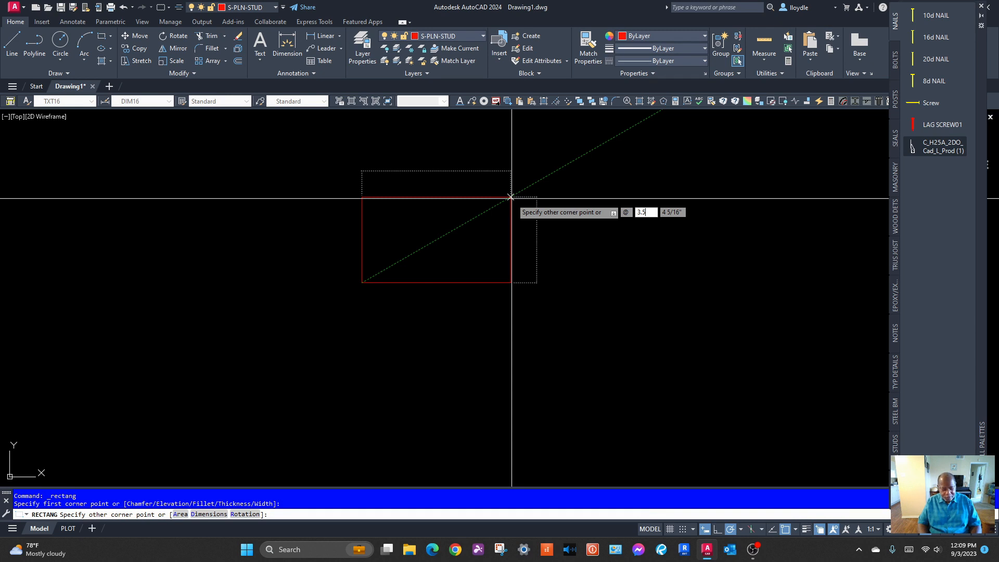
key(Tab)
text(1.5)
key(Return)
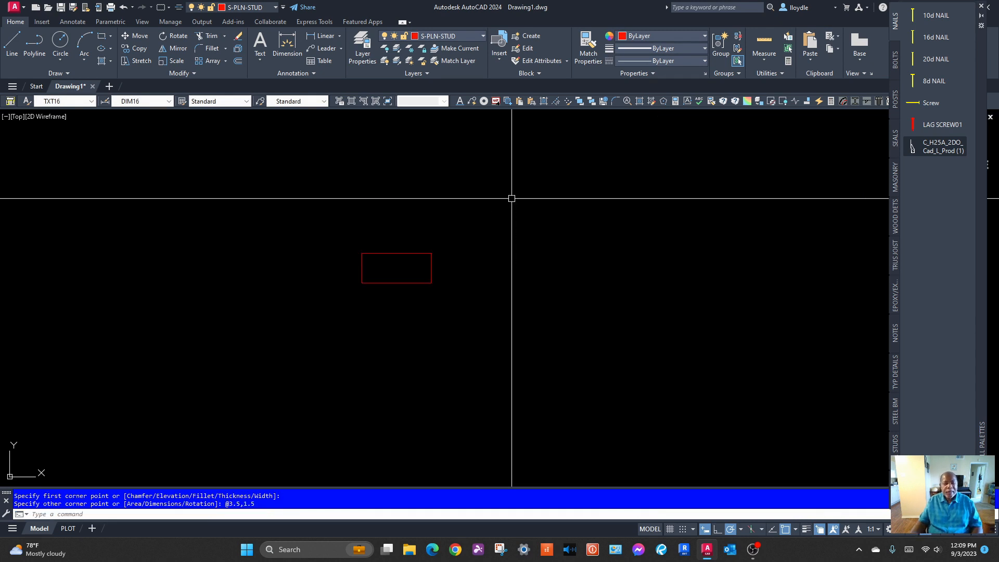
scroll(382, 261, up, 5)
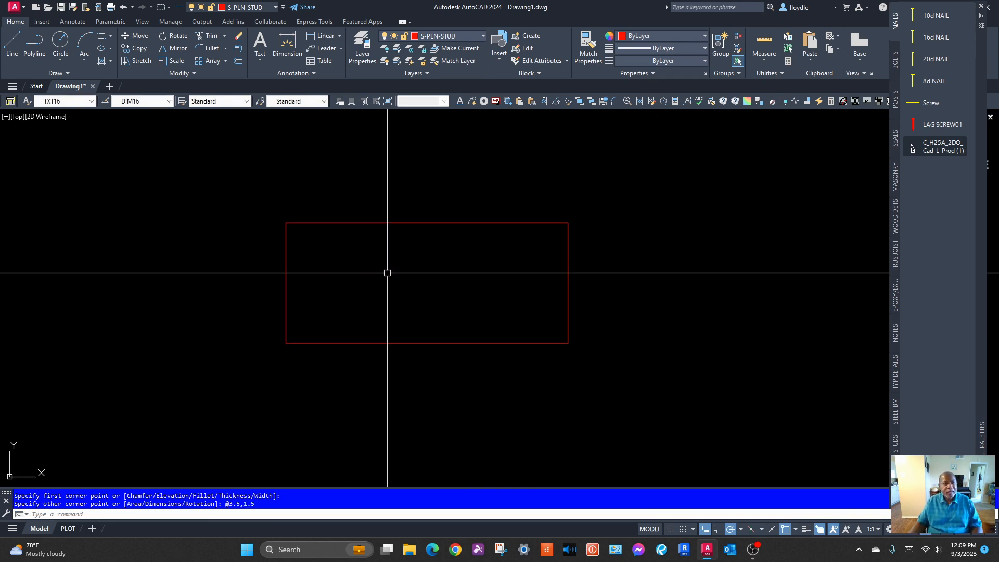
Draw two diagonal lines between the opposite corners of the stud rectangle
click(467, 37)
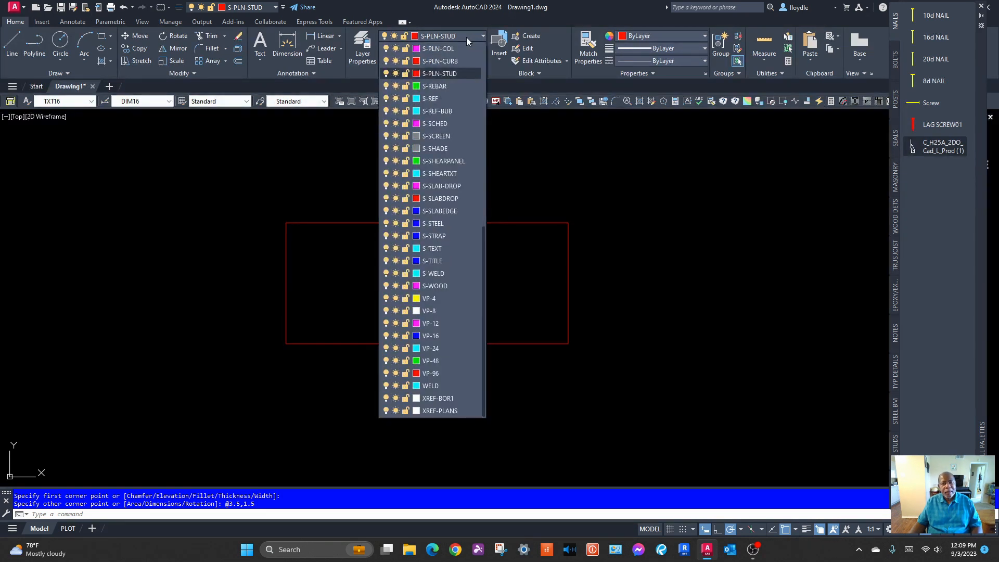
click(467, 38)
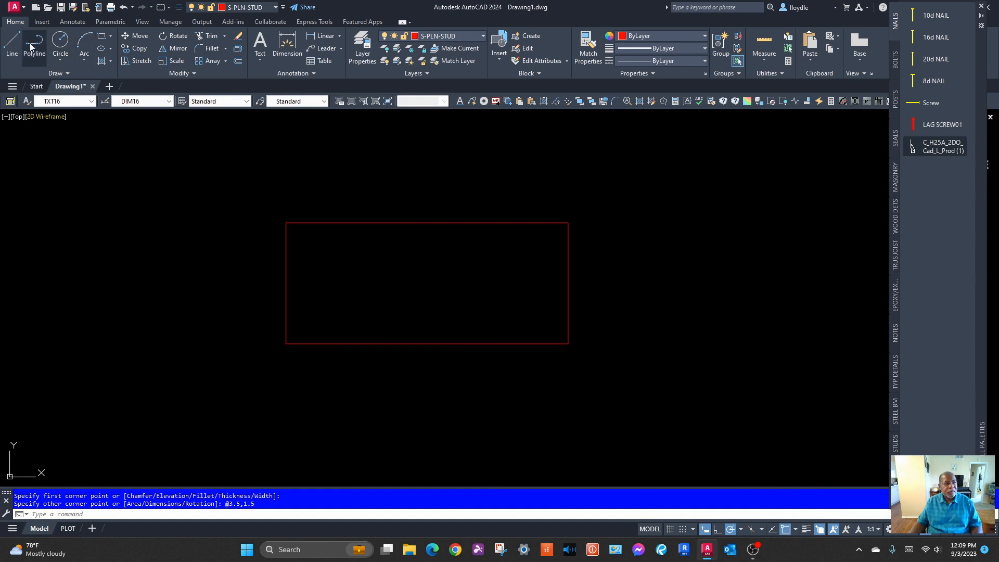
click(12, 40)
click(286, 343)
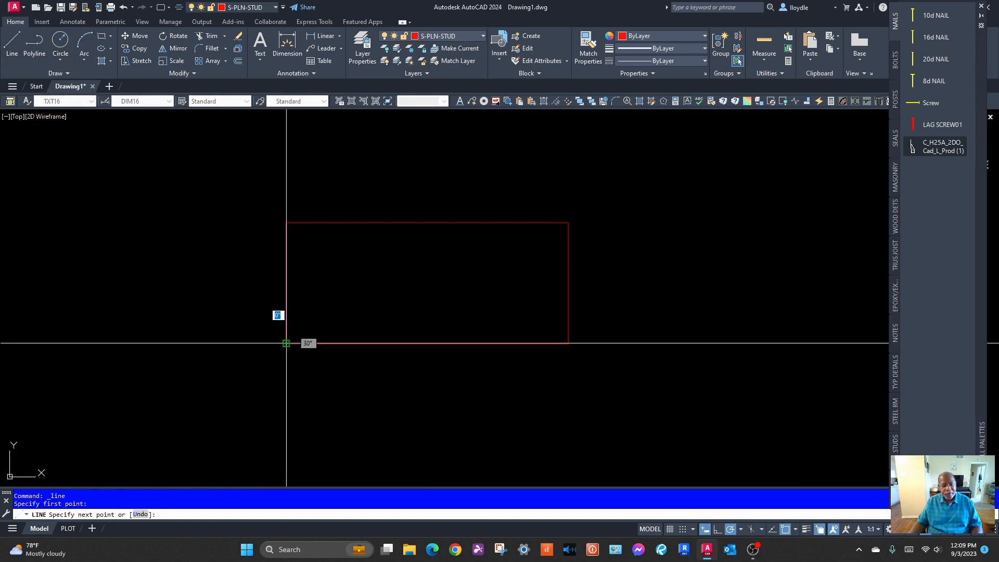
click(568, 223)
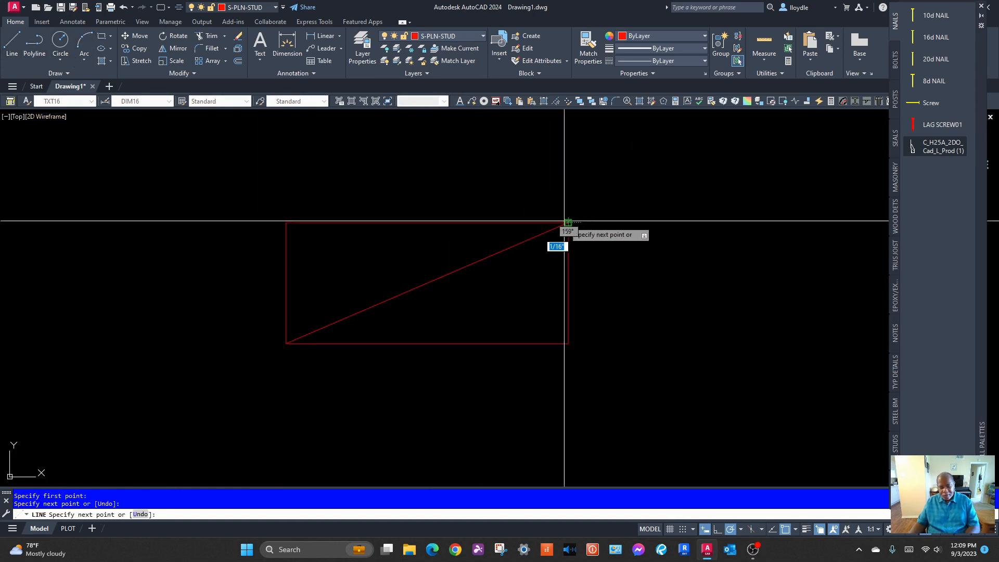
key(Return)
key(Return)
click(568, 343)
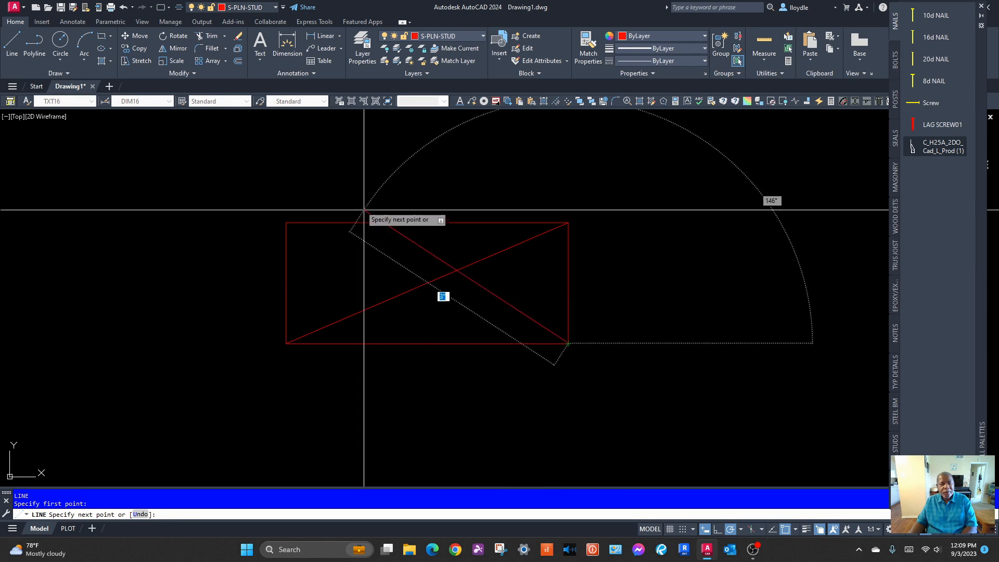
click(286, 224)
key(Return)
Override the color of both diagonal lines to Yellow and clear the selection
click(441, 307)
click(416, 280)
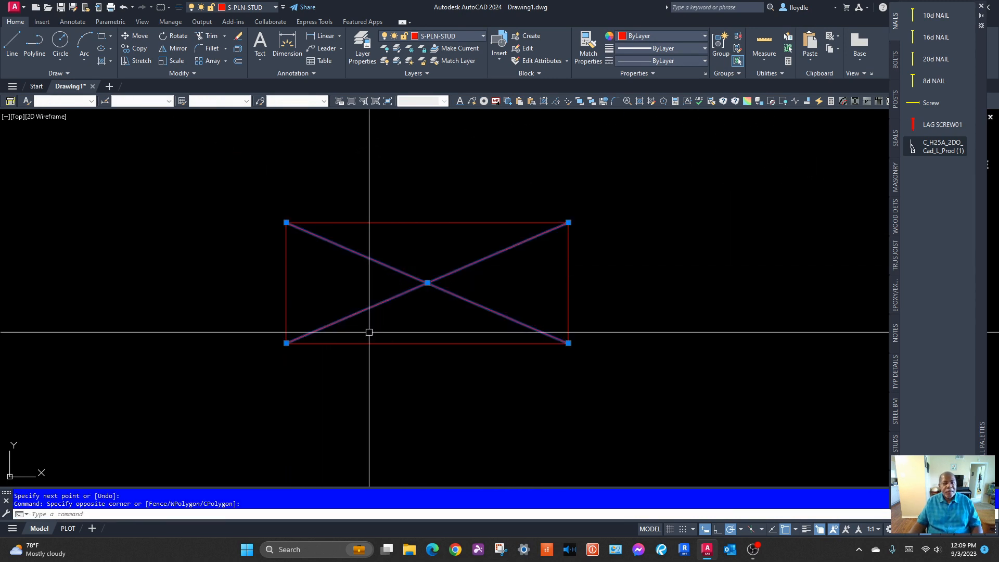
click(624, 36)
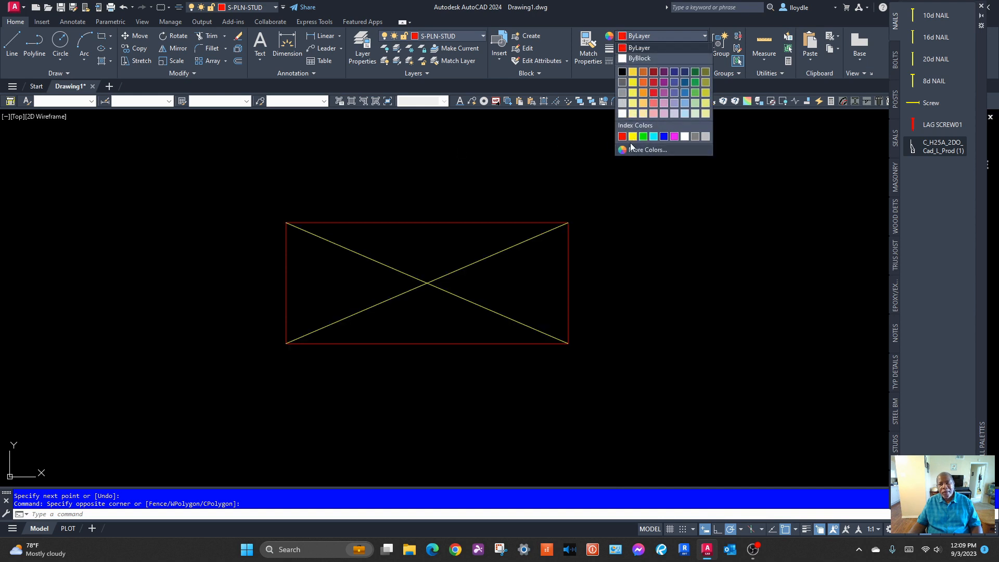
click(633, 136)
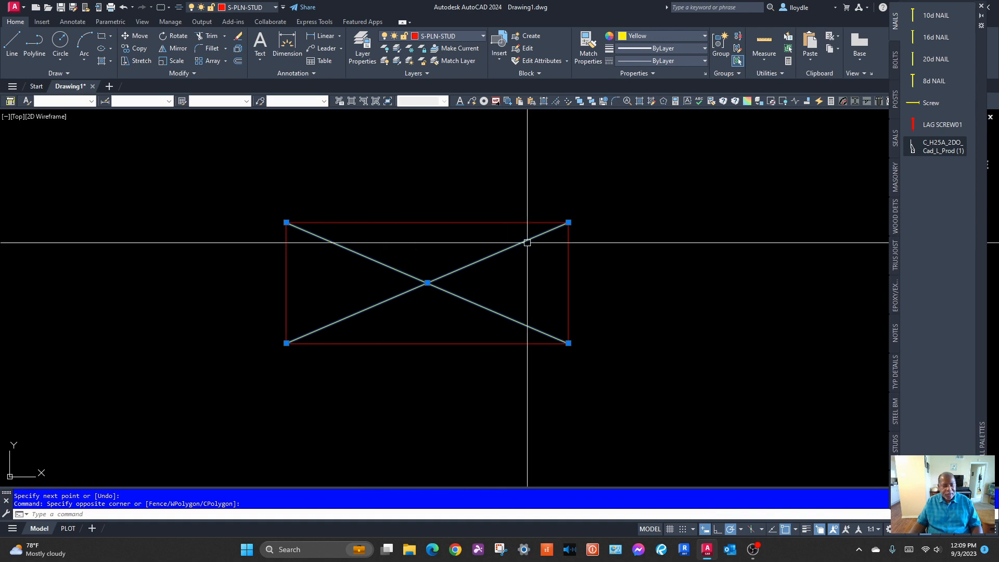
key(Escape)
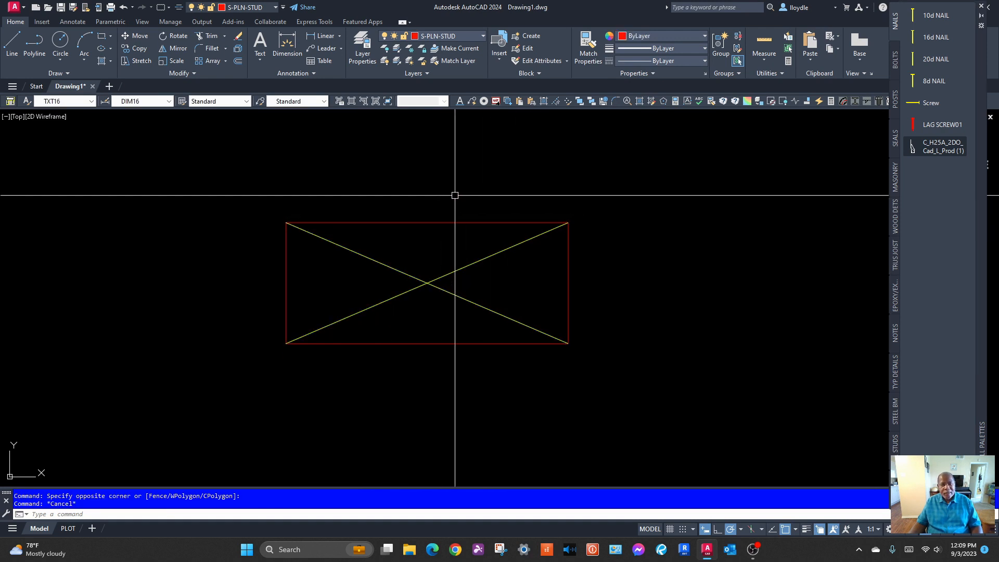
Make S-SLAB-DROP the current layer
click(482, 35)
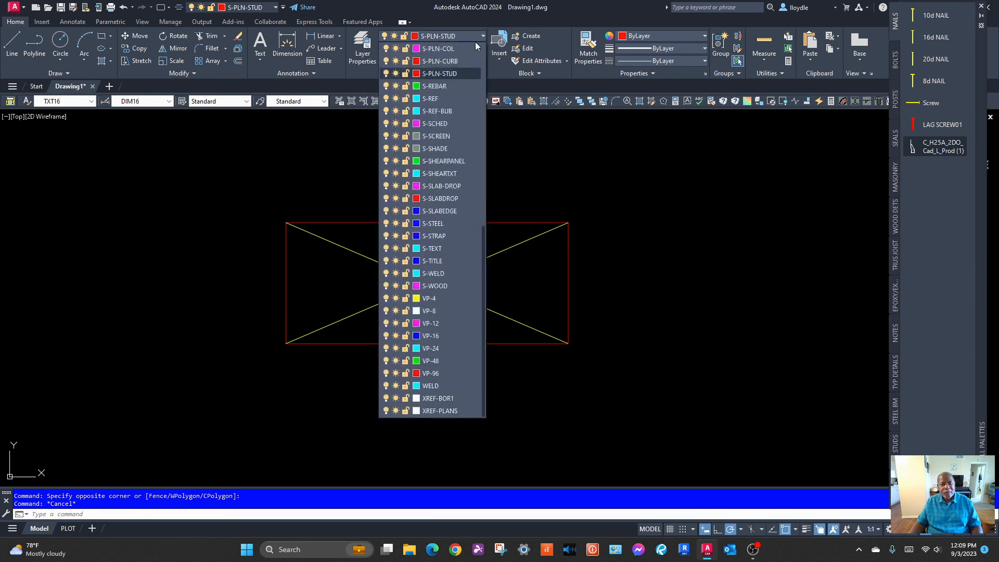
click(442, 186)
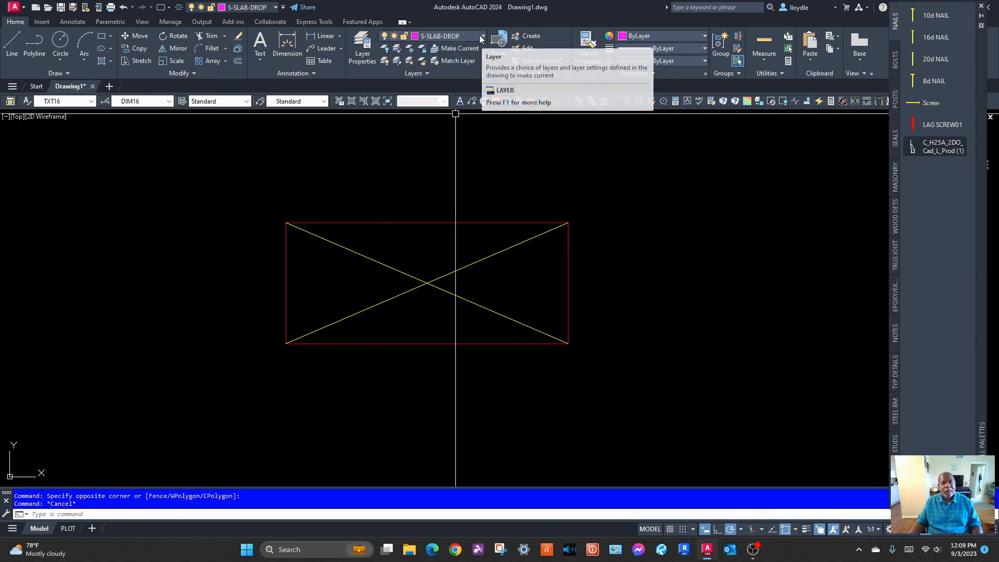
Freeze the S-PLN-STUD layer by picking the stud rectangle, and undo the freeze
click(414, 49)
click(531, 223)
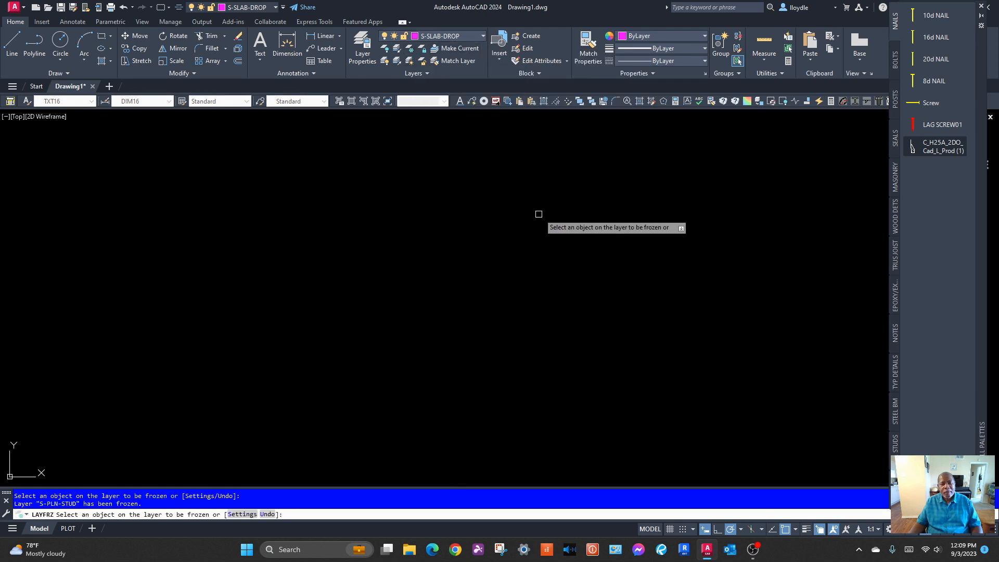
key(Escape)
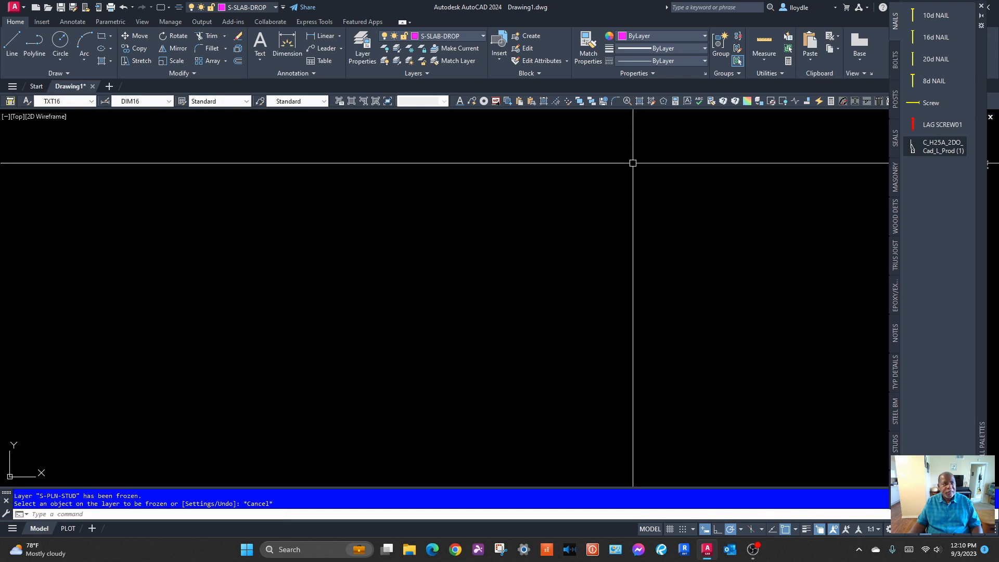
click(123, 7)
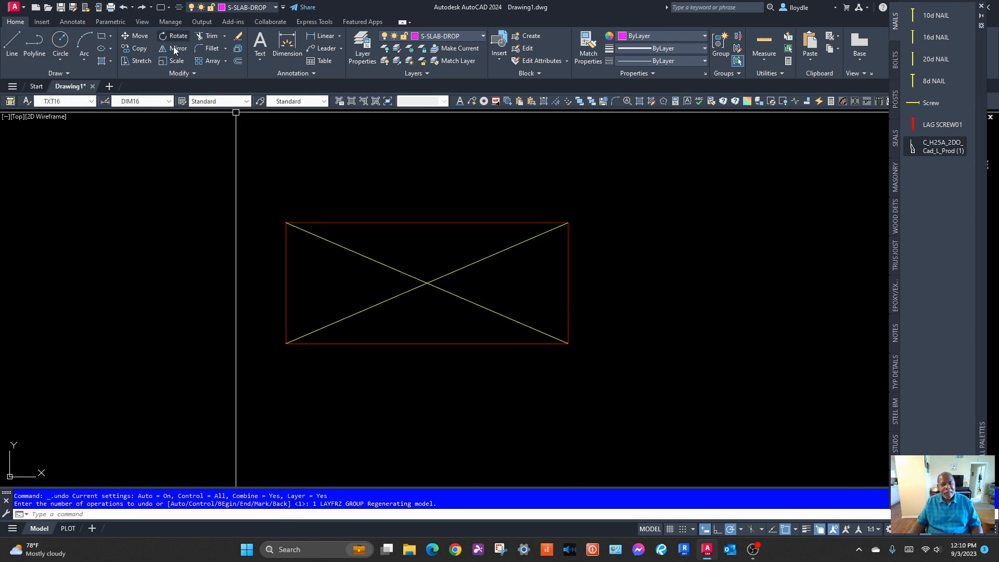
Check the layer and color assigned to each diagonal line of the stud
click(404, 272)
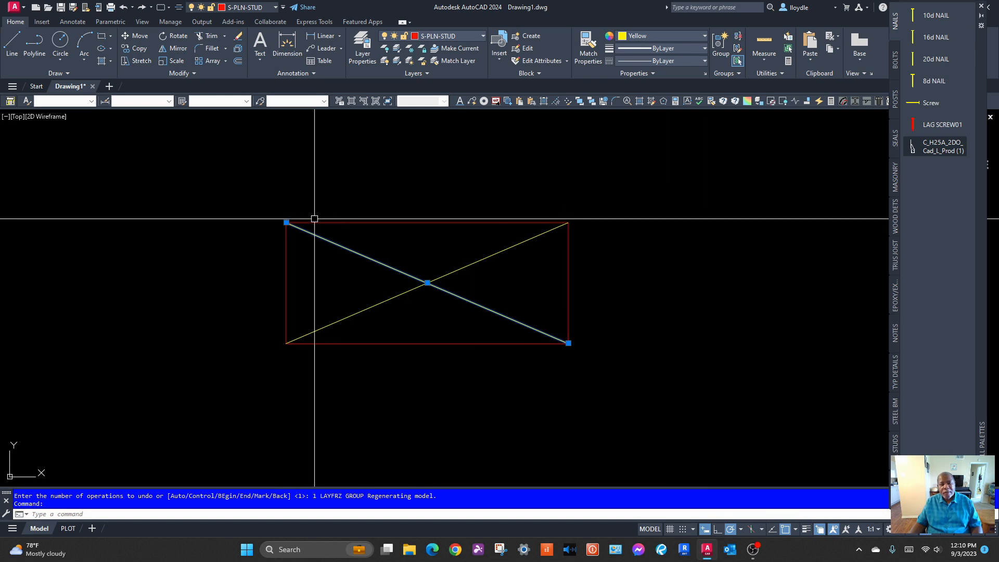
key(Escape)
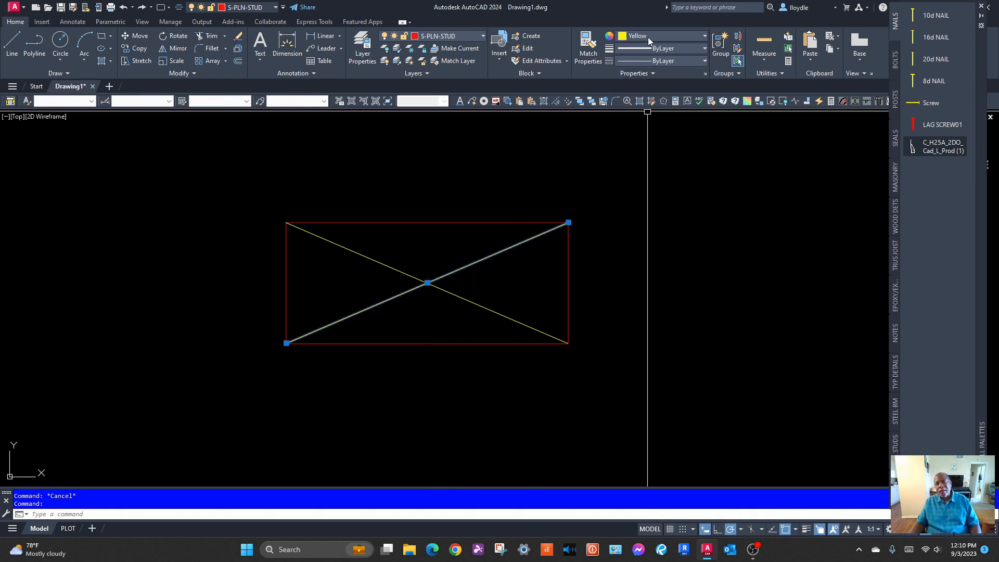
key(Escape)
Erase the stud rectangle together with its two diagonal lines
scroll(618, 257, down, 8)
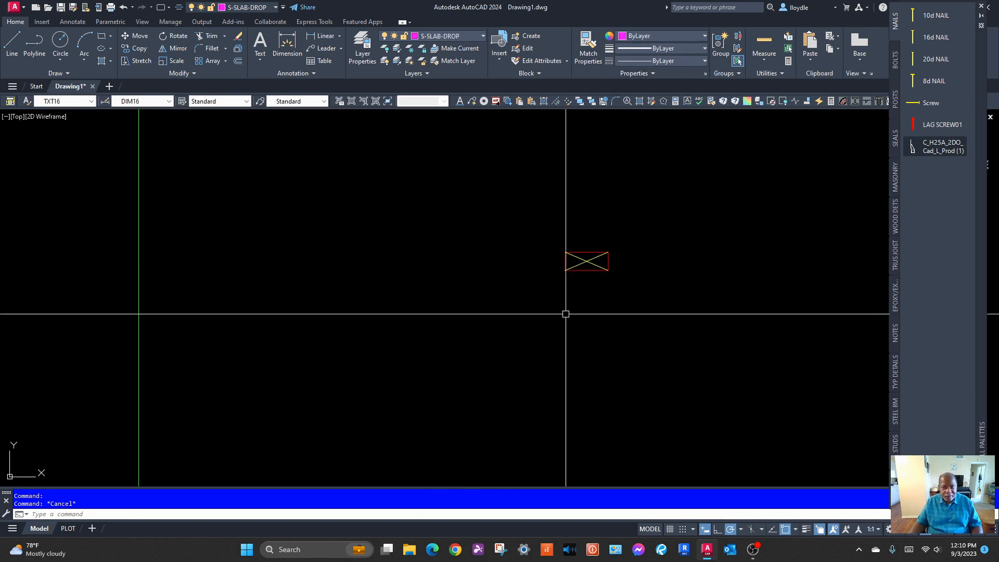
scroll(611, 267, up, 4)
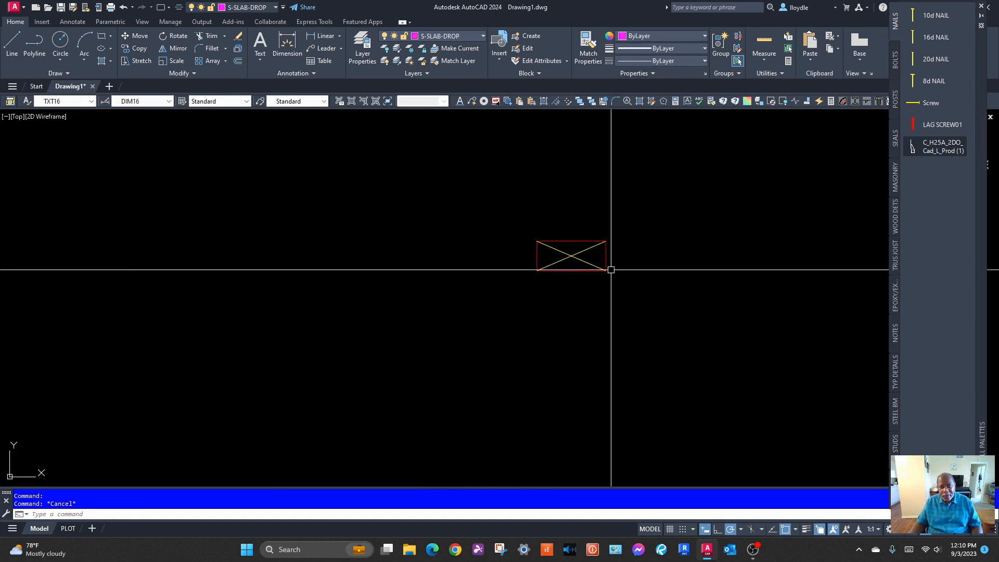
click(507, 217)
click(482, 249)
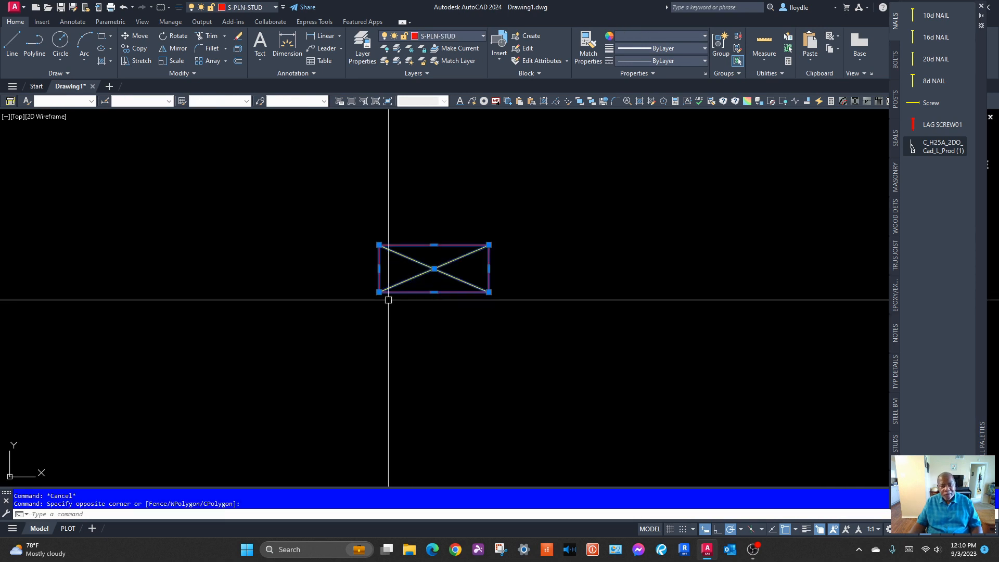
key(Delete)
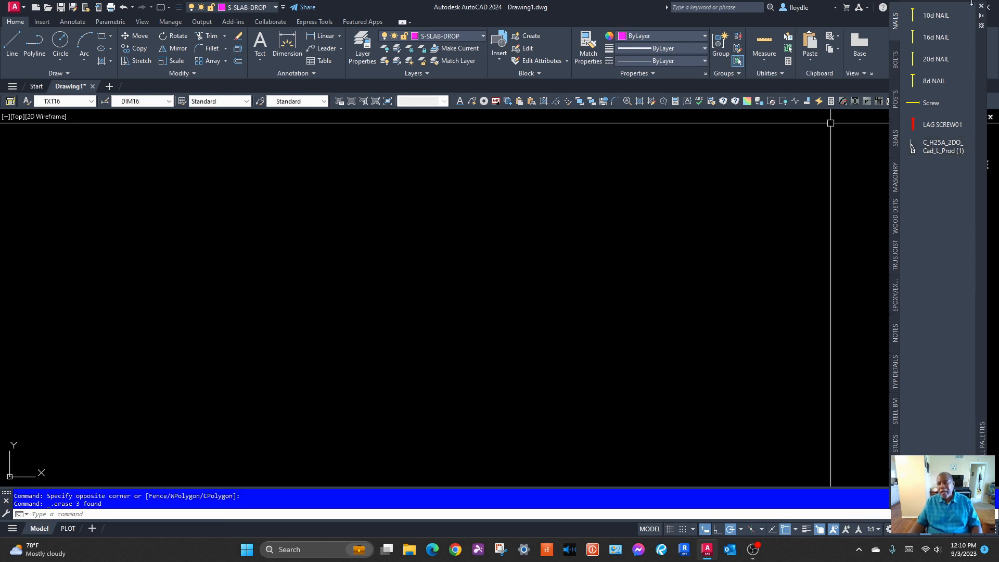
Insert the 2X4LUMB block from the POSTS tool palette at the default rotation of 0
click(893, 103)
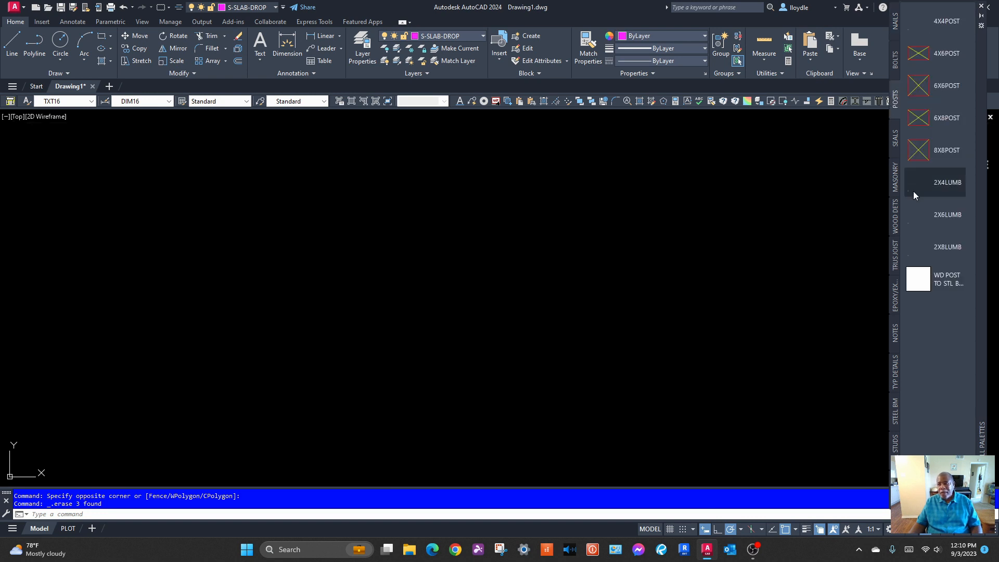
click(947, 179)
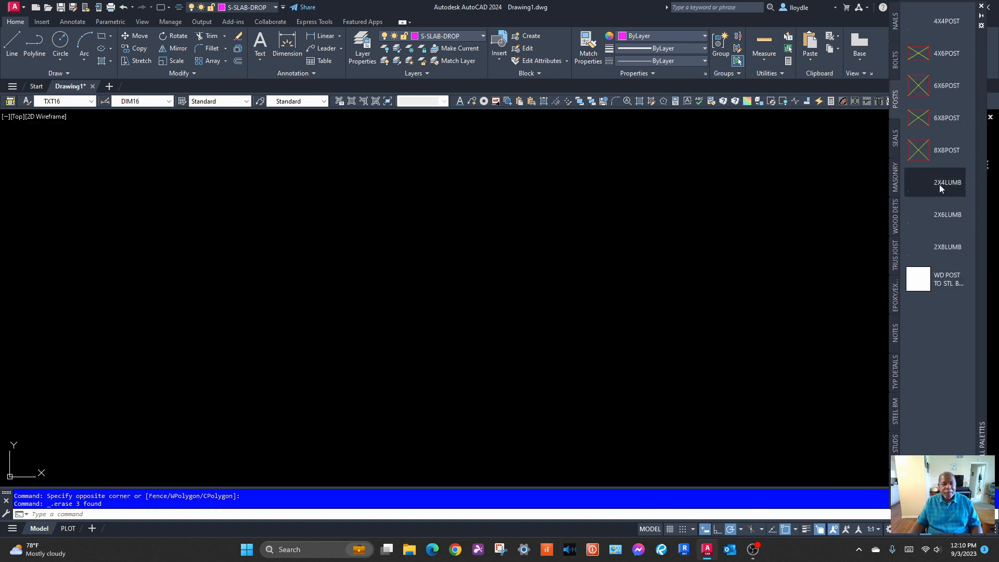
click(396, 354)
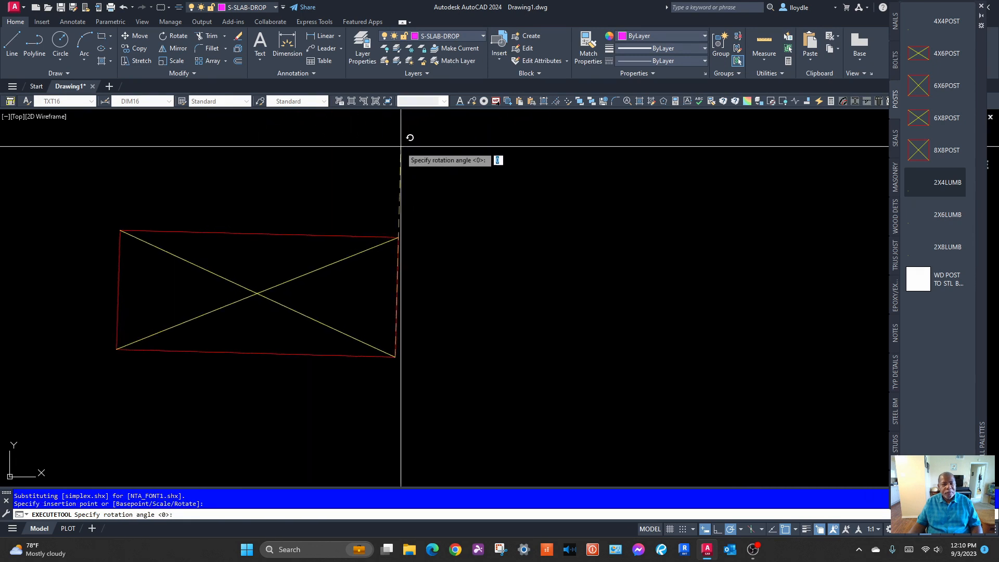
key(Return)
scroll(458, 141, down, 6)
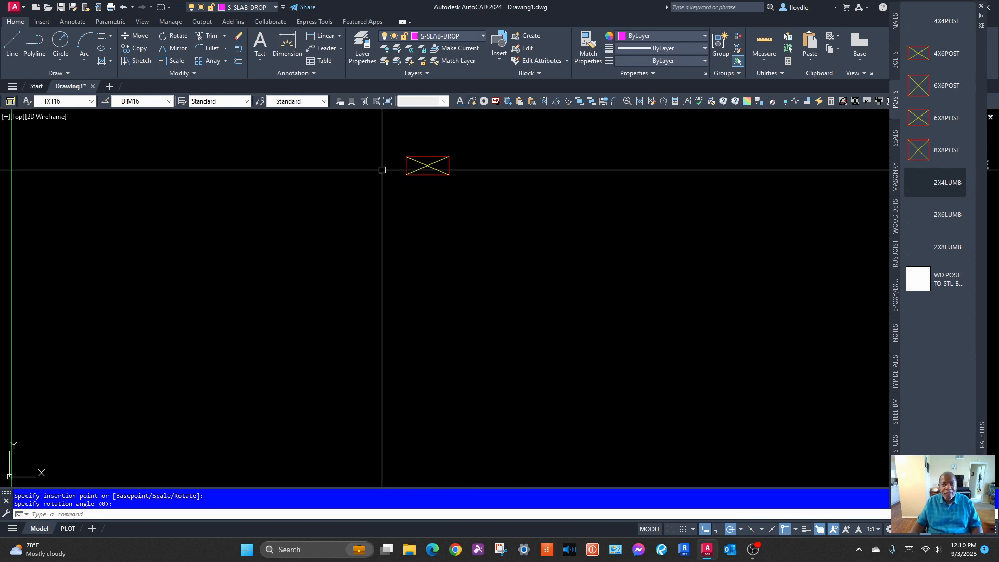
key(Escape)
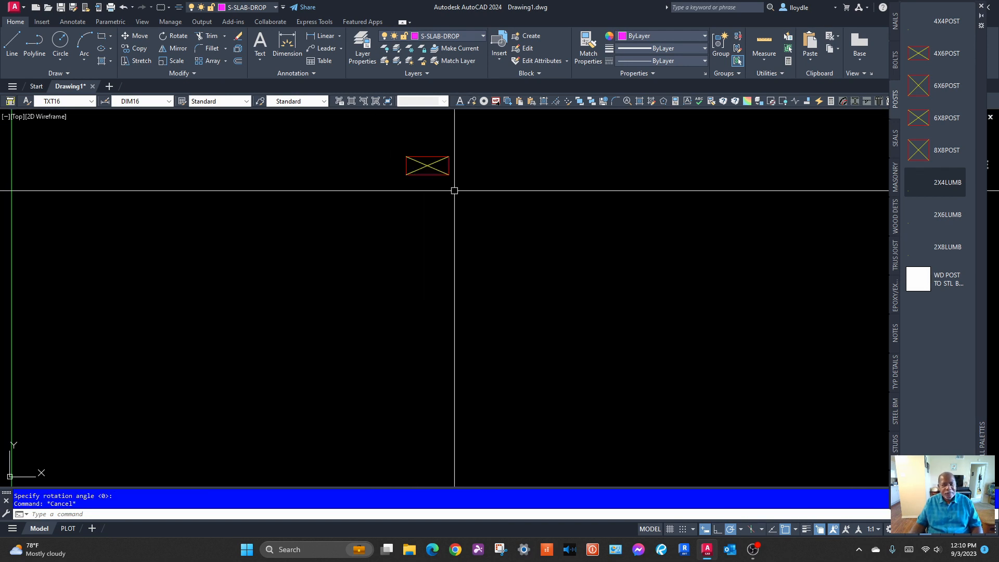
Erase the inserted 2x4 block and insert the 2X4LUMB block again in an open area at the default rotation
click(460, 156)
click(419, 172)
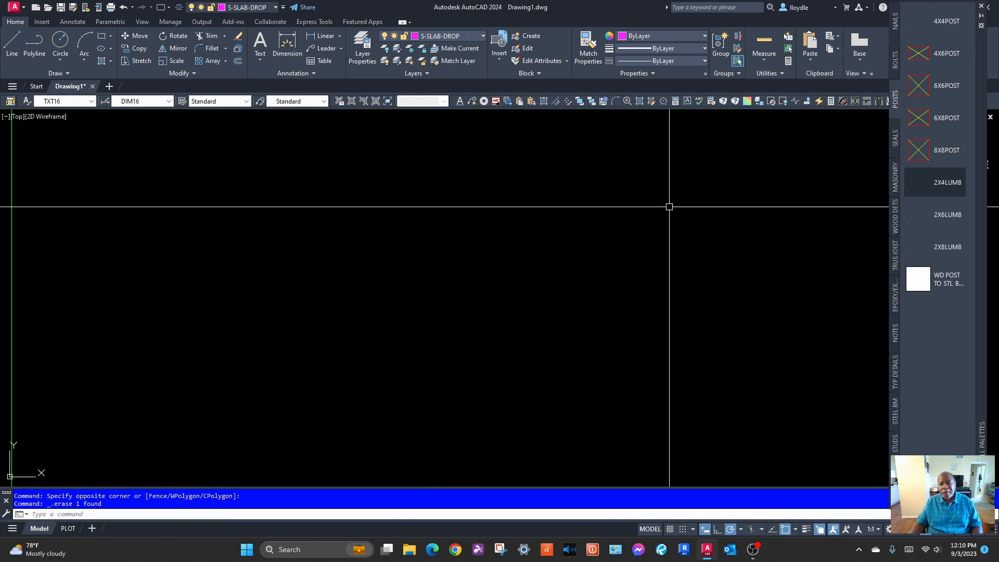
scroll(669, 206, down, 2)
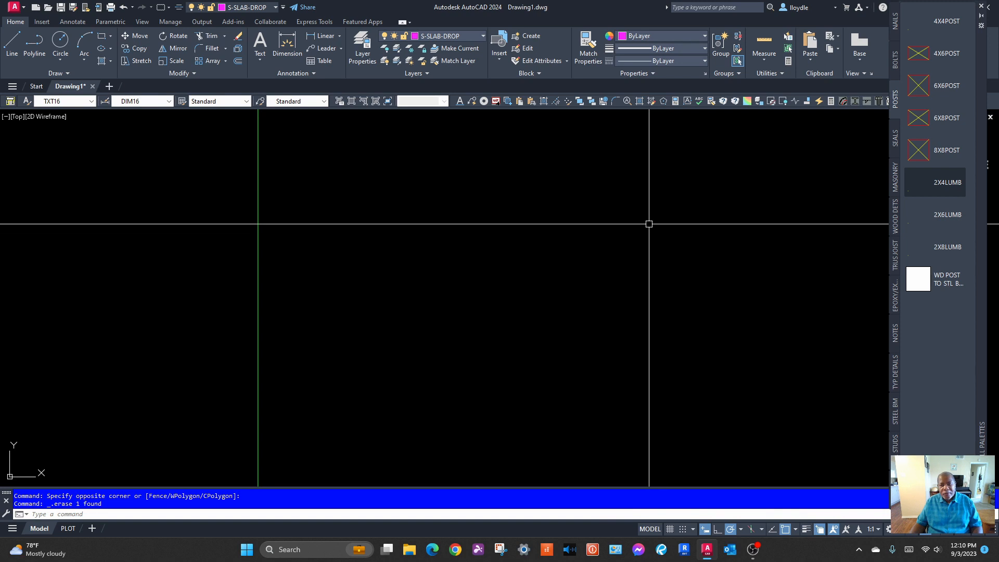
scroll(643, 250, down, 2)
middle_drag(699, 242, 554, 244)
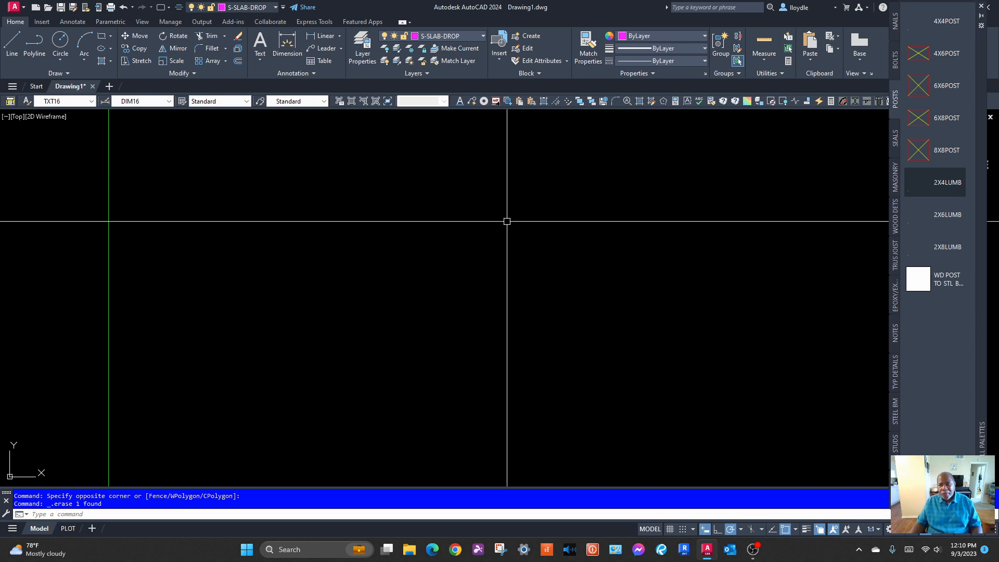
click(931, 186)
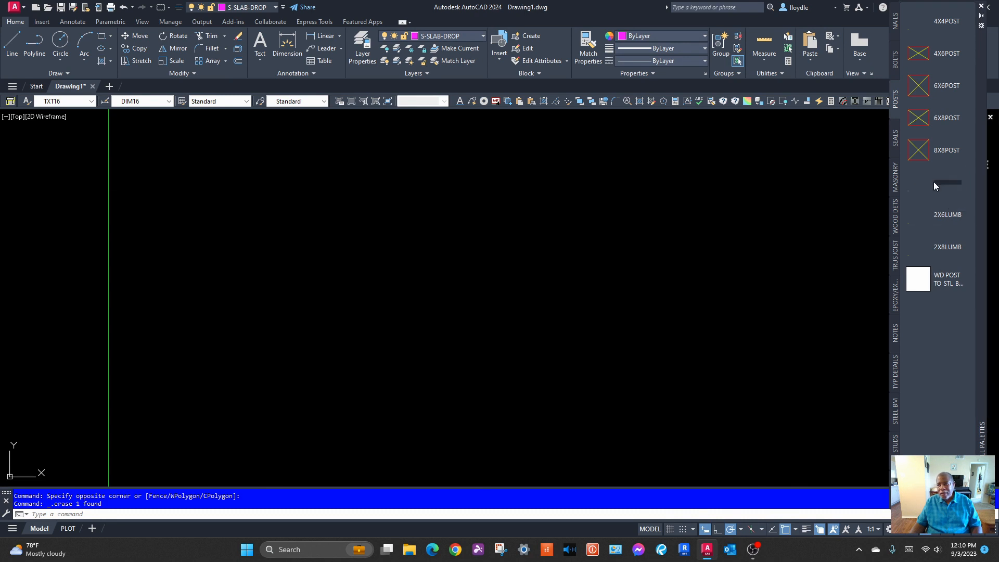
click(445, 263)
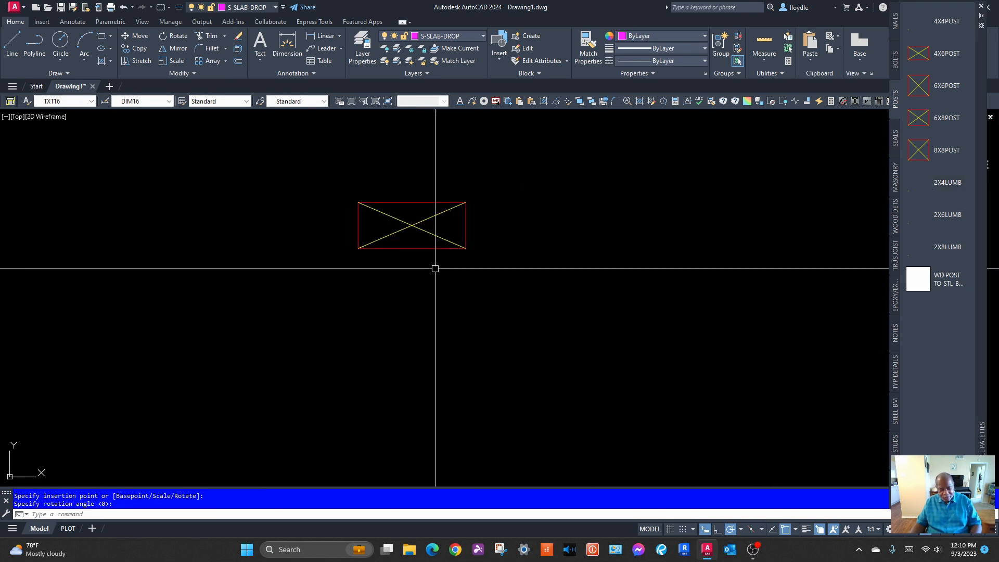
Copy the 2x4 block 1 1/2" straight down so the two plates are stacked
click(430, 200)
key(Return)
click(405, 202)
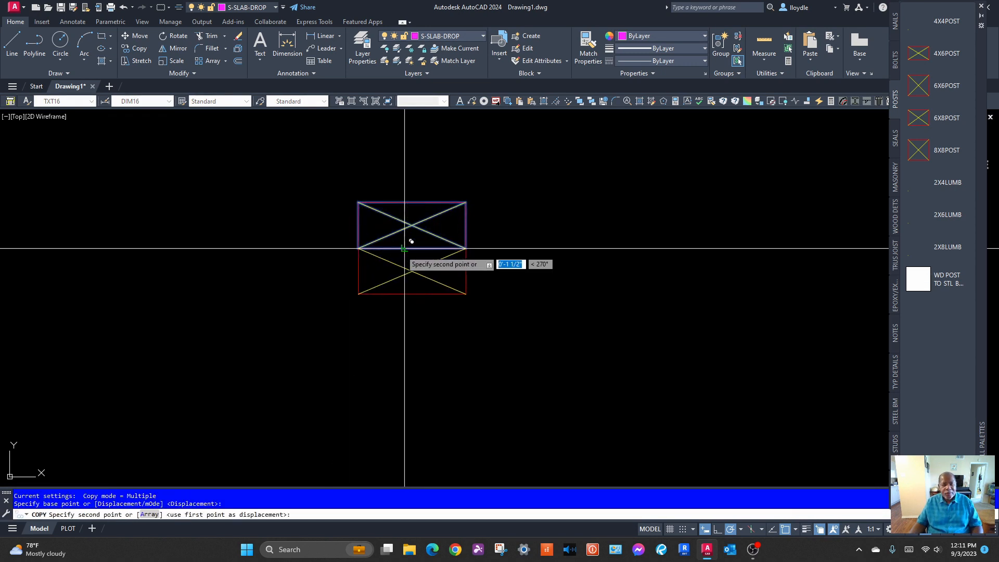
key(Escape)
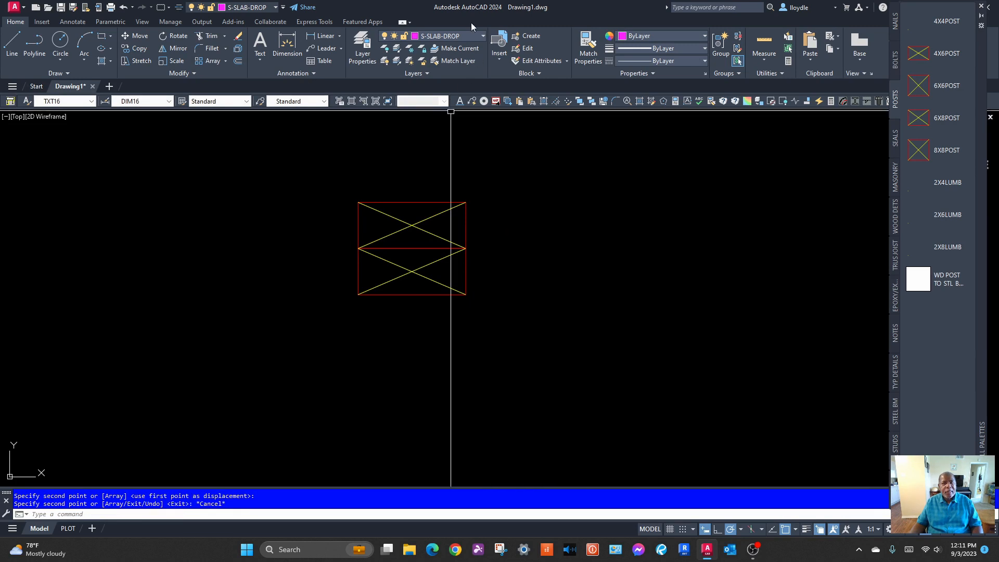
Make S-STUD the current layer and draw a vertical line down from the lower-right corner of the stacked plates
click(451, 37)
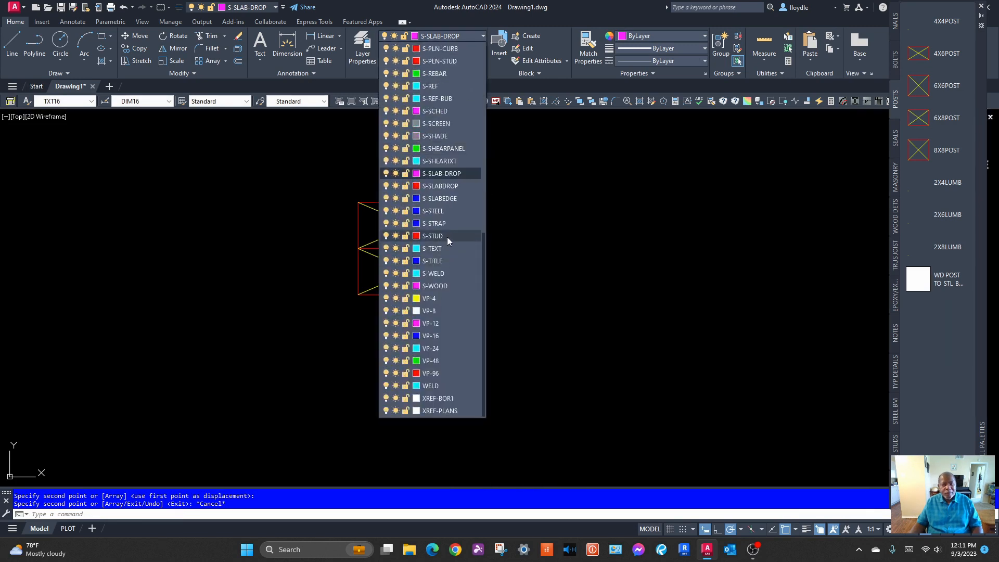
click(445, 236)
scroll(445, 233, down, 4)
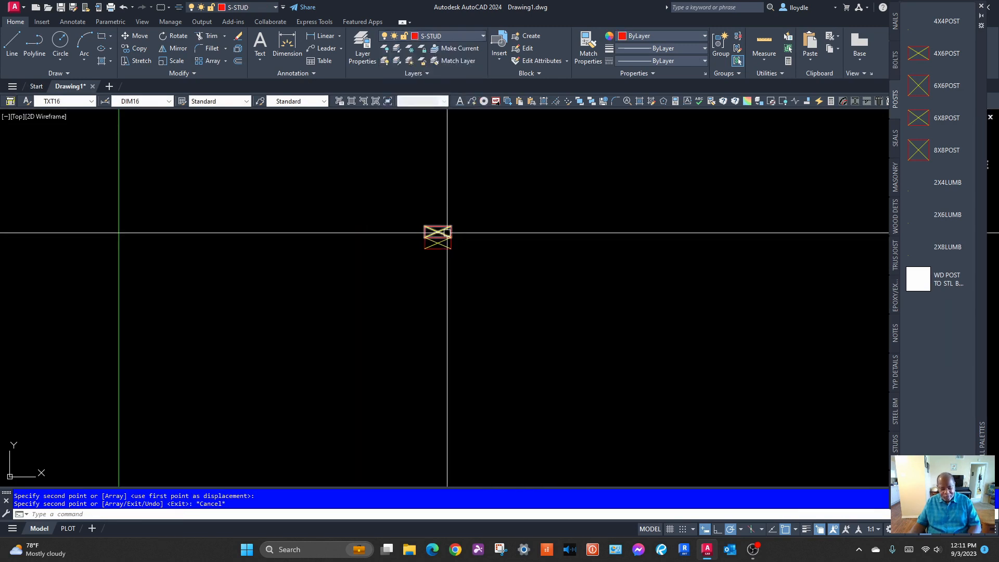
text(L)
key(Return)
click(450, 249)
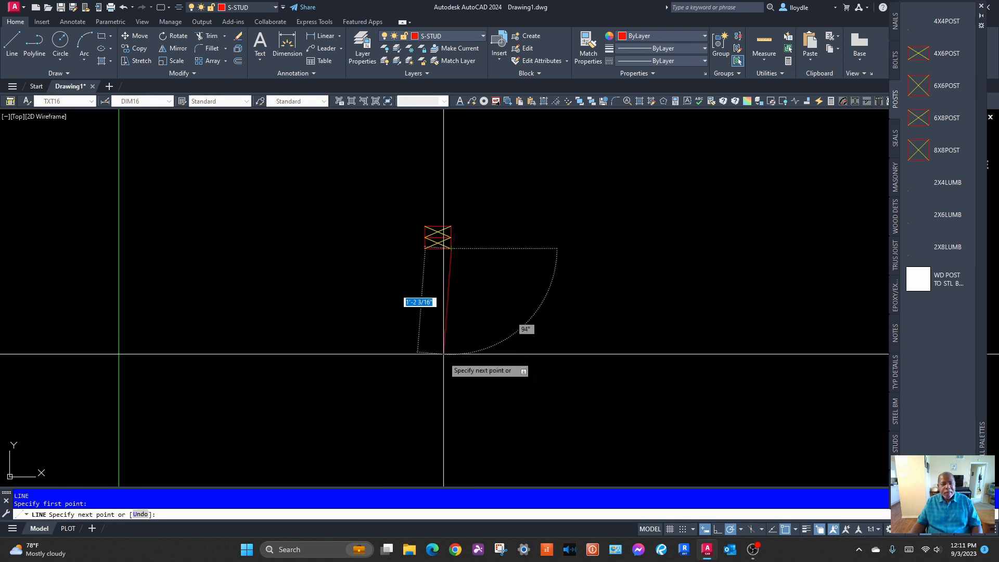
click(450, 409)
key(Return)
Draw a matching vertical line down from the plates' lower-left corner, ending level with the first stud line
key(Return)
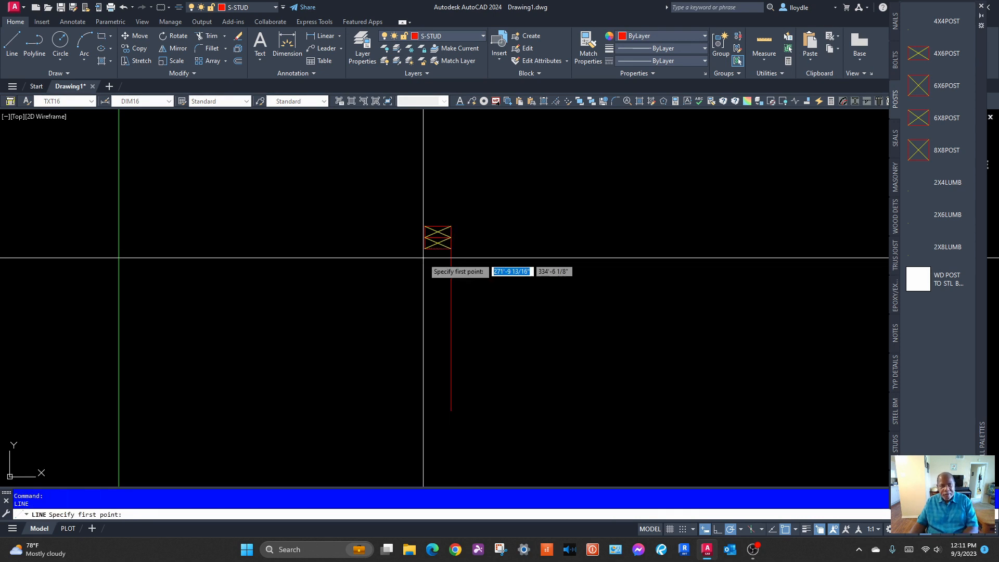
click(425, 251)
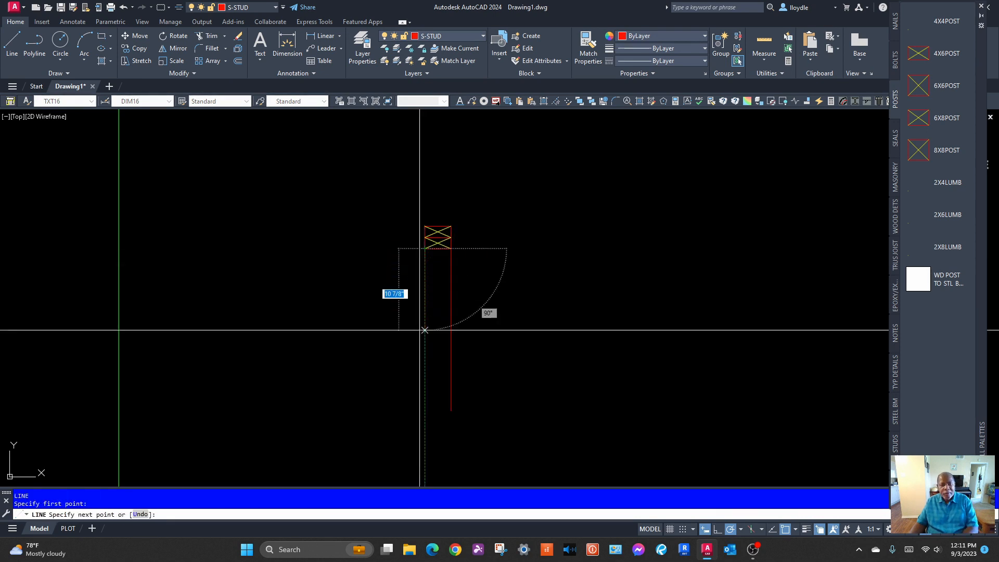
click(425, 412)
key(Return)
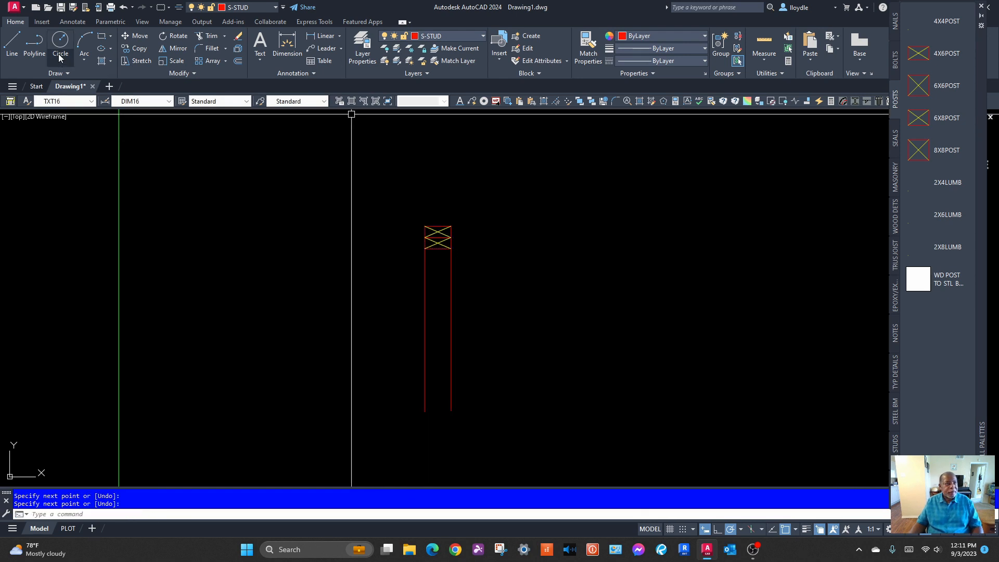
Draw a sloped line about 3 feet long, rising to the right across the stacked plates, as the rafter's bottom edge
click(16, 43)
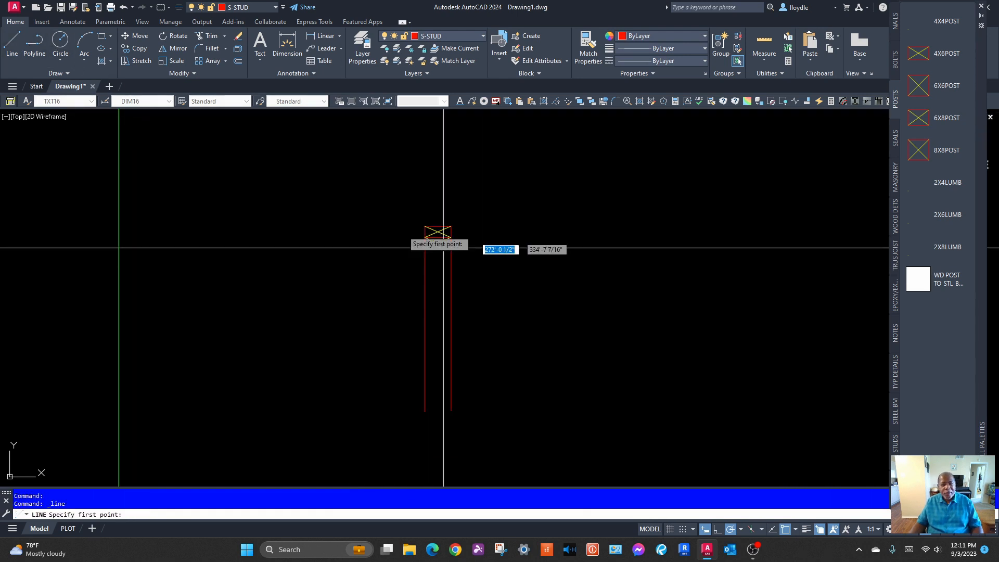
click(316, 267)
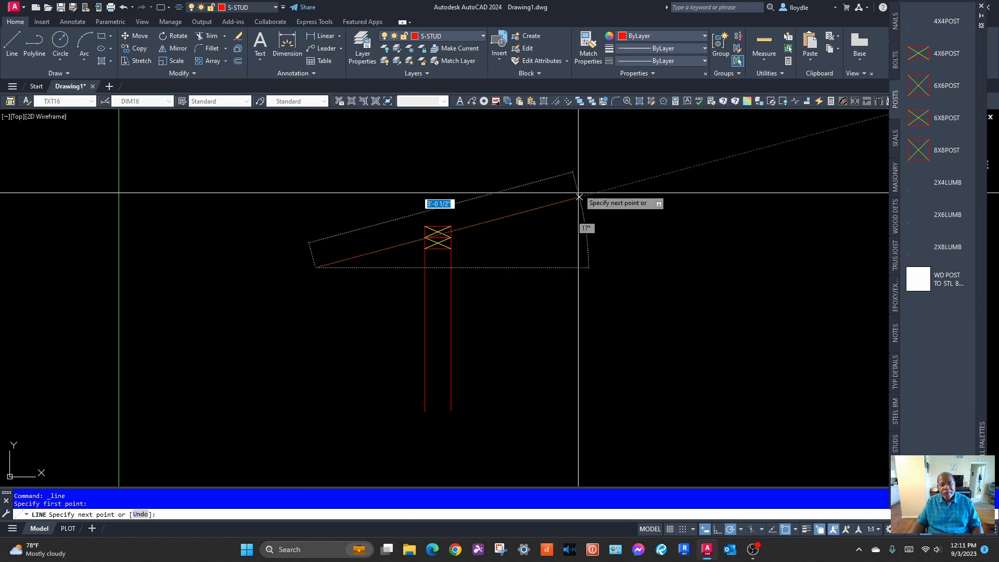
key(Return)
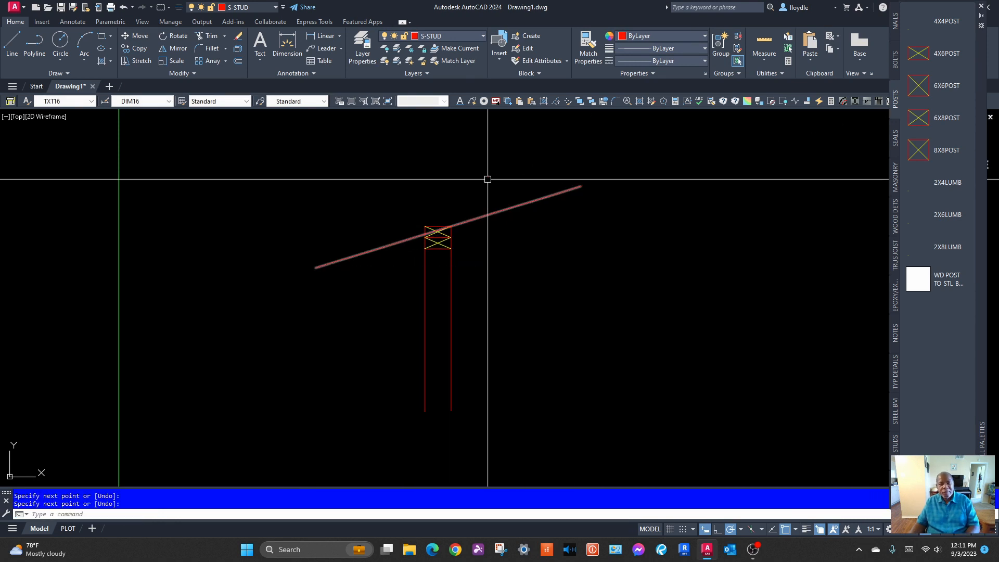
Offset the sloped rafter line 7.25 inches upward
scroll(466, 175, down, 2)
middle_drag(495, 164, 465, 228)
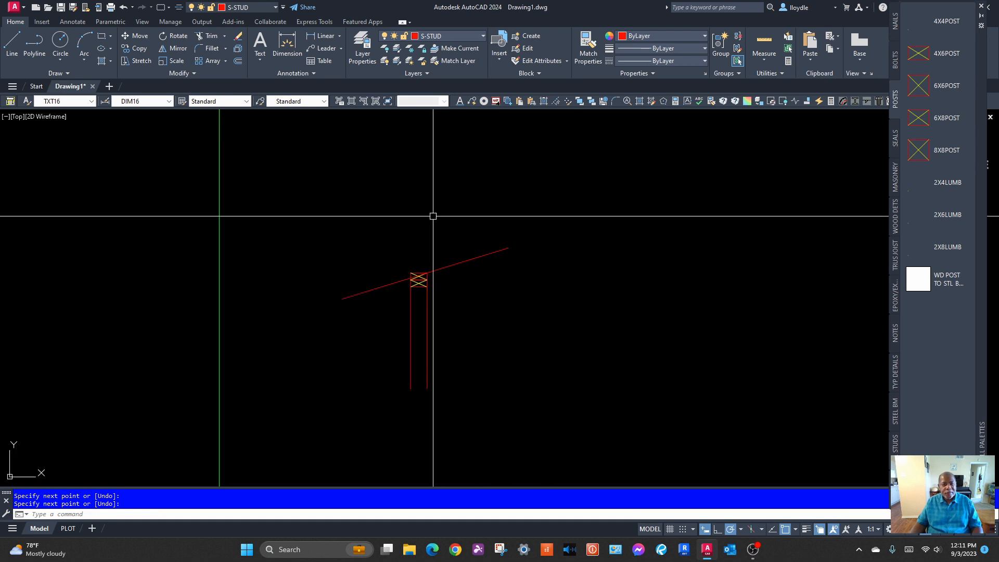
click(238, 62)
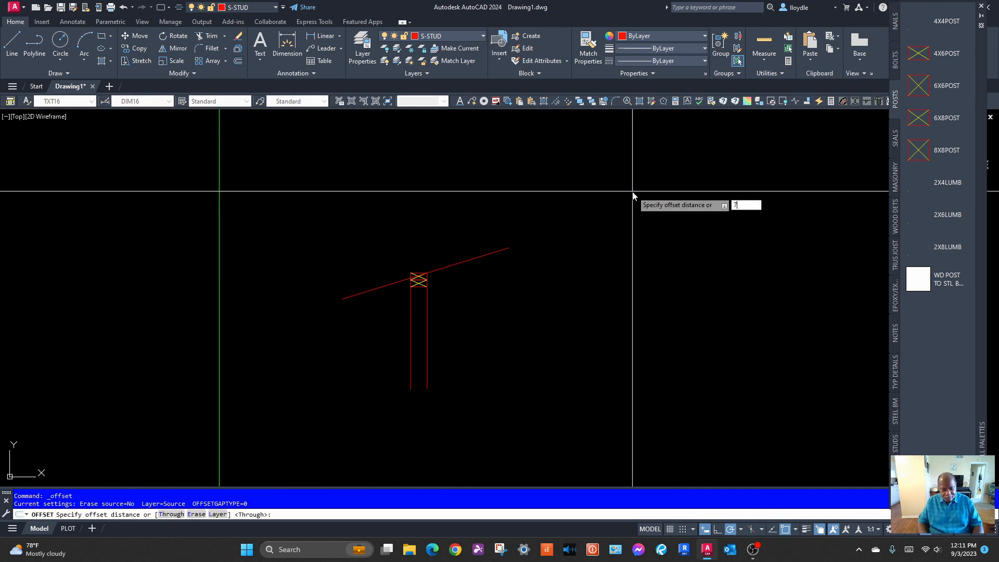
text(7.25)
key(Return)
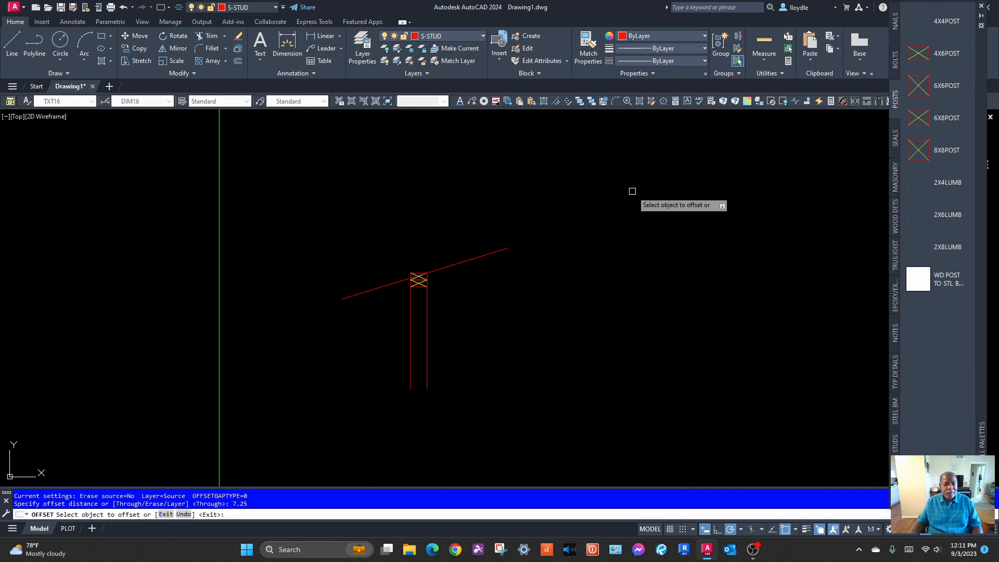
click(468, 258)
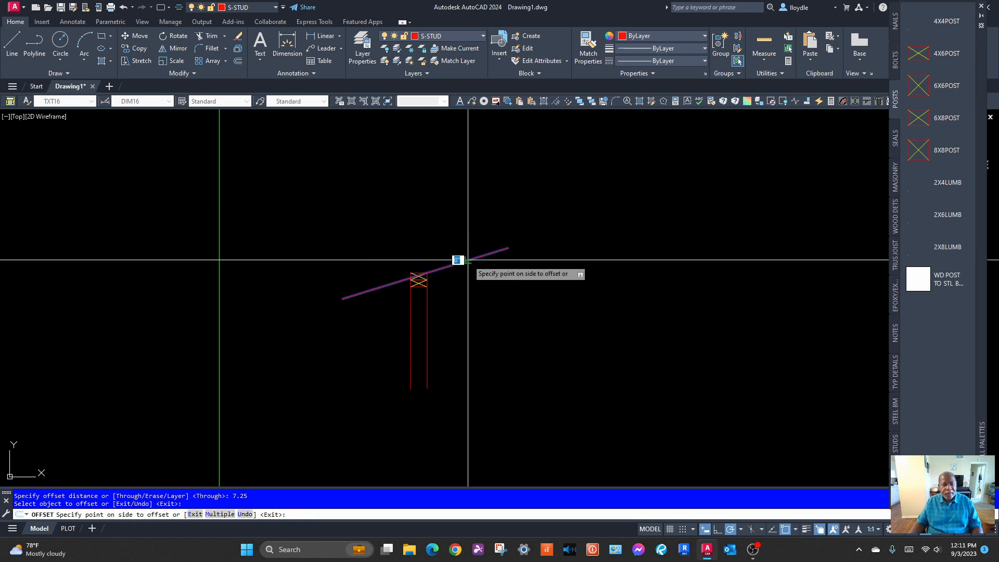
click(437, 192)
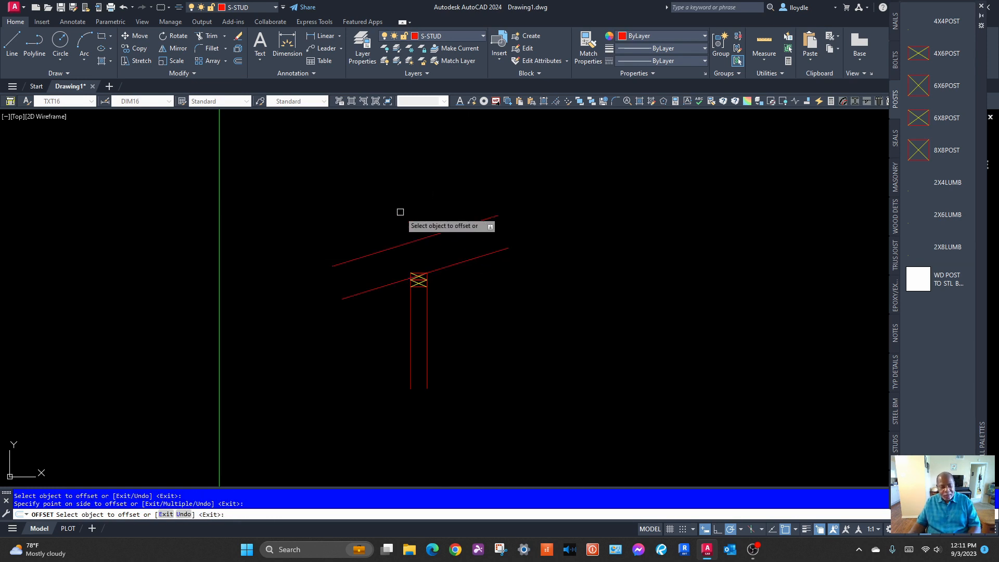
key(Return)
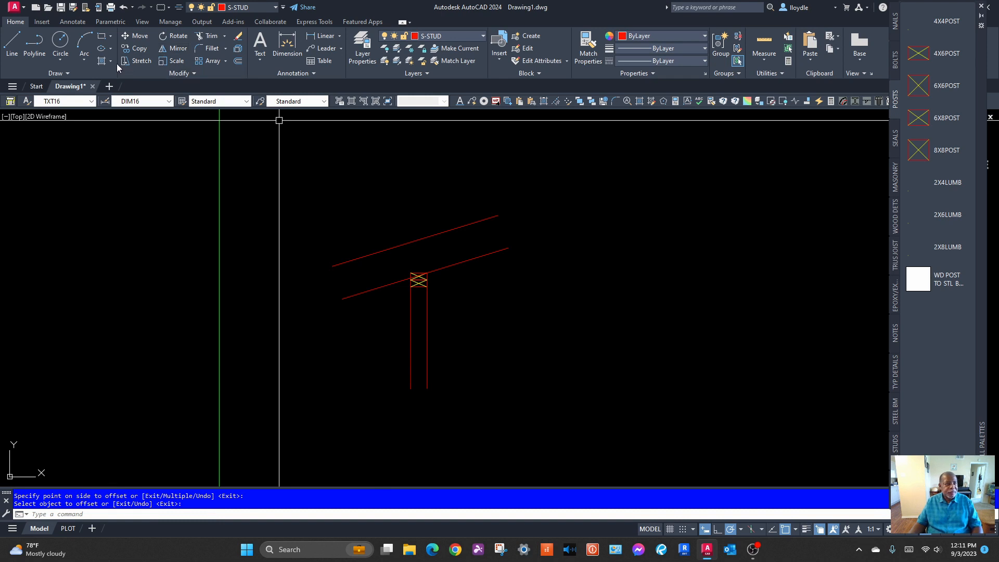
Offset the upper sloped line .5 inch upward to show the roof sheathing
click(239, 62)
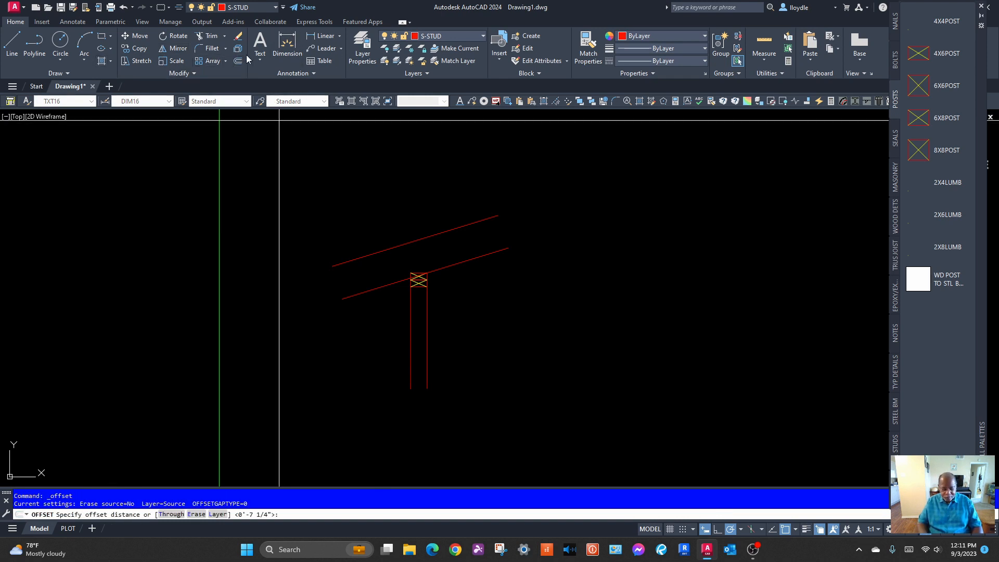
text(.5)
key(Return)
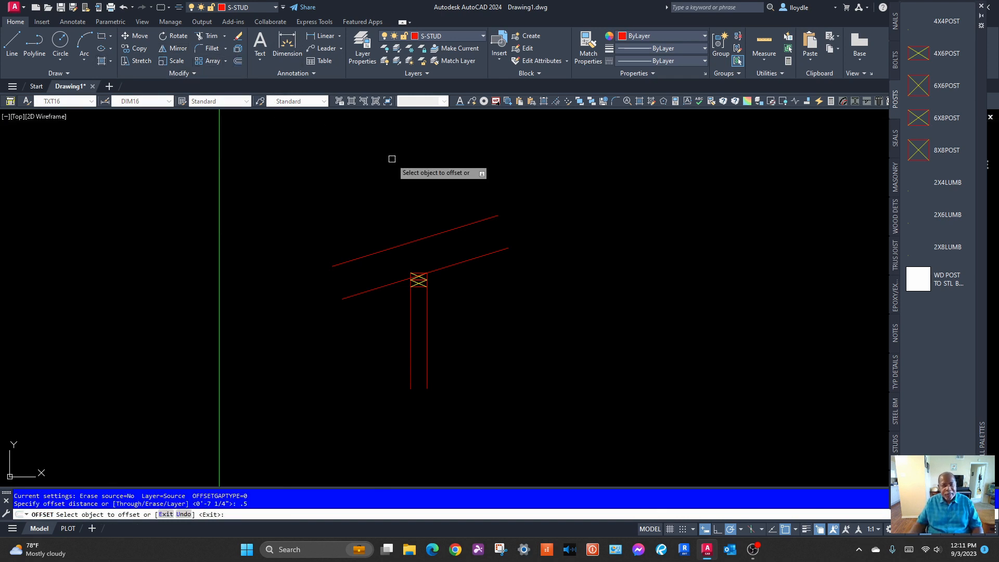
click(409, 243)
click(396, 182)
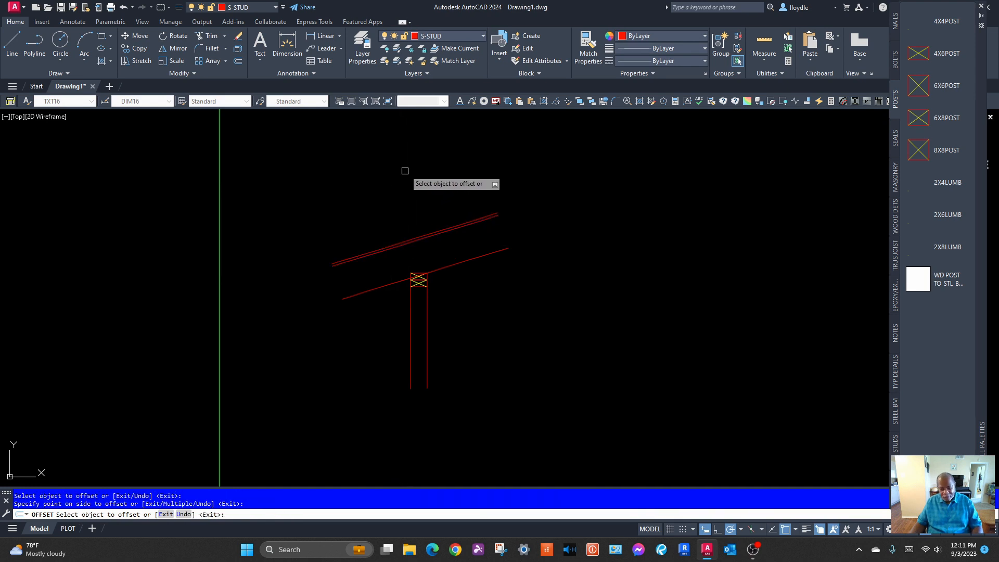
key(Return)
Insert the 2X8LUMB block from the tool palette at the lower-left end of the rafter's bottom line
scroll(384, 283, up, 5)
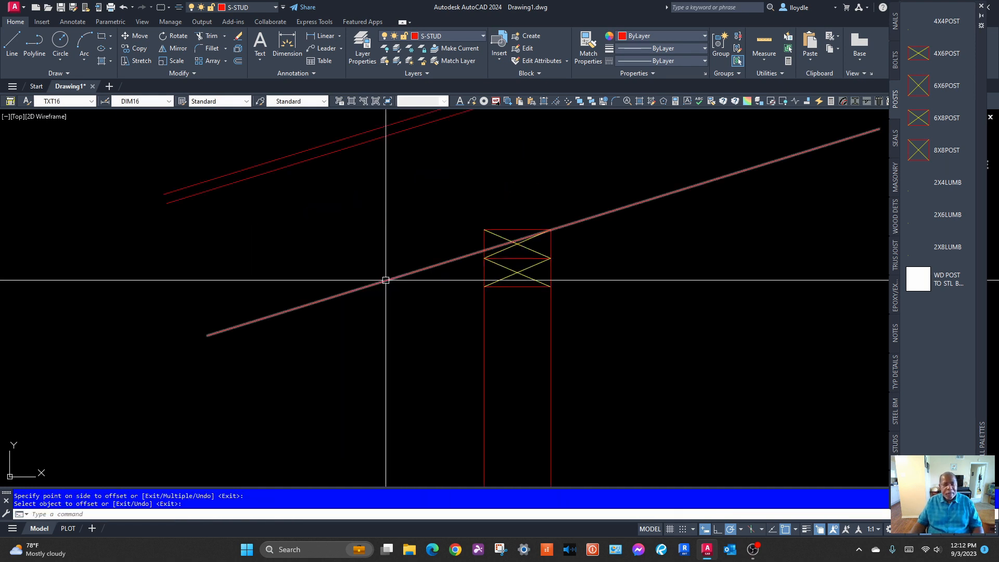
middle_drag(410, 245, 447, 241)
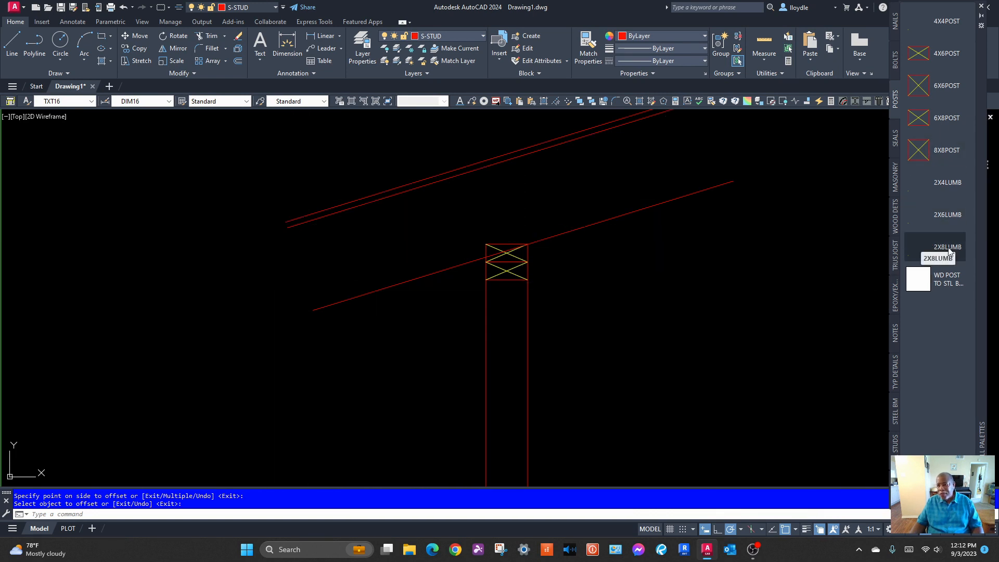
click(916, 255)
scroll(341, 296, up, 1)
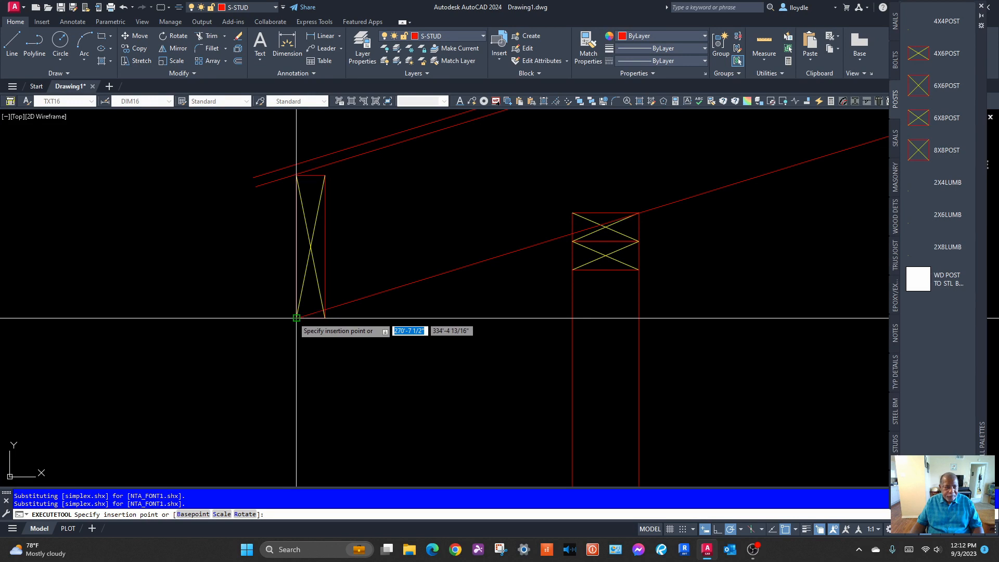
scroll(384, 292, up, 2)
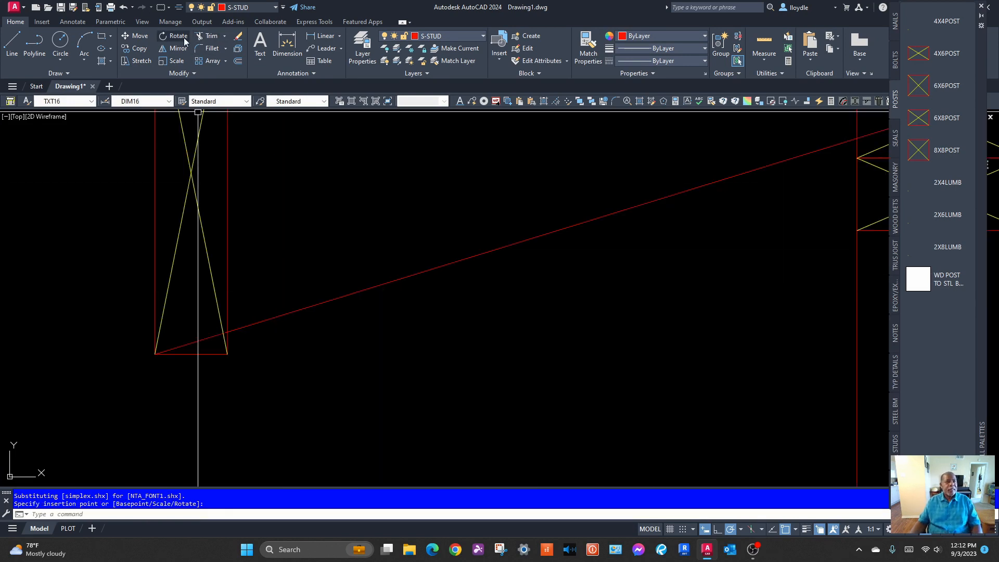
Rotate the 2x8 block about its lower-left corner to align its base with the rafter slope
click(227, 272)
key(Return)
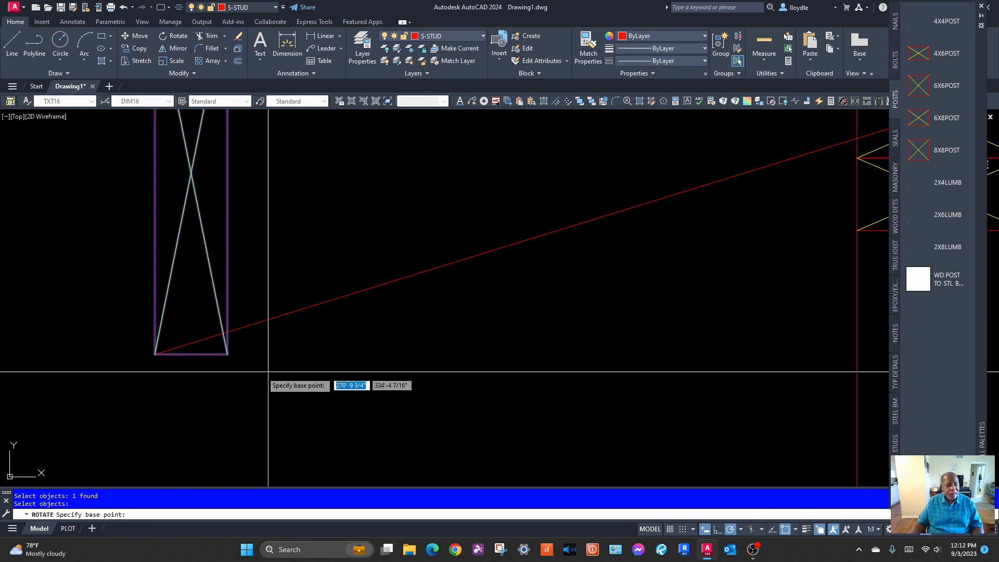
click(155, 354)
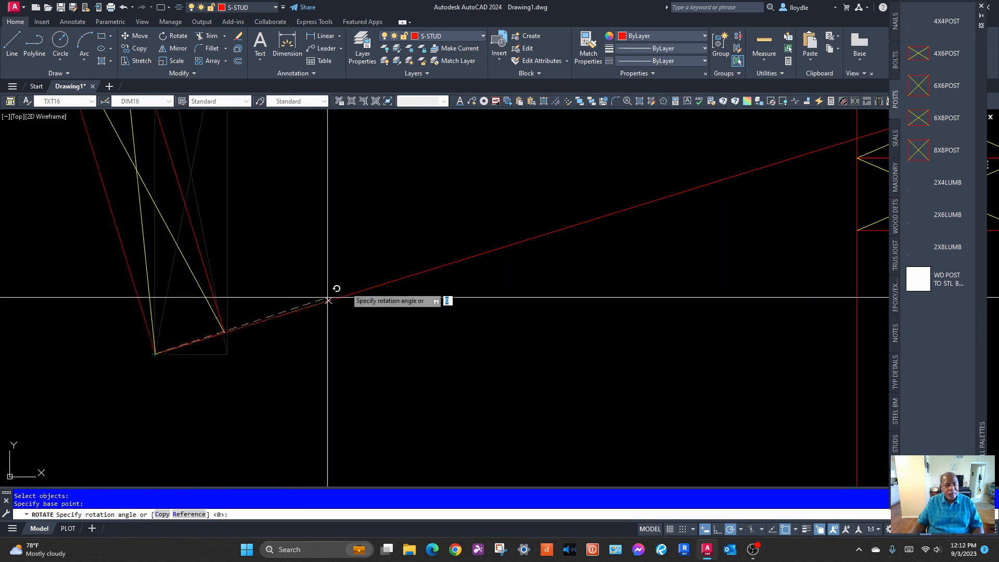
click(354, 295)
Move the rotated 2x8 block so its upper-left corner meets the end of the lower roof sheathing line
scroll(345, 217, down, 3)
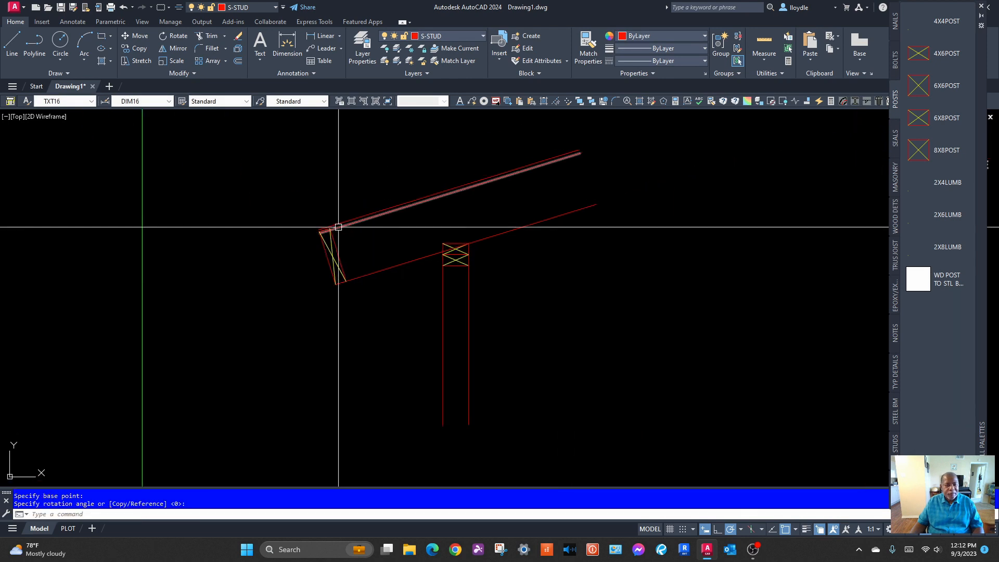
scroll(335, 228, up, 5)
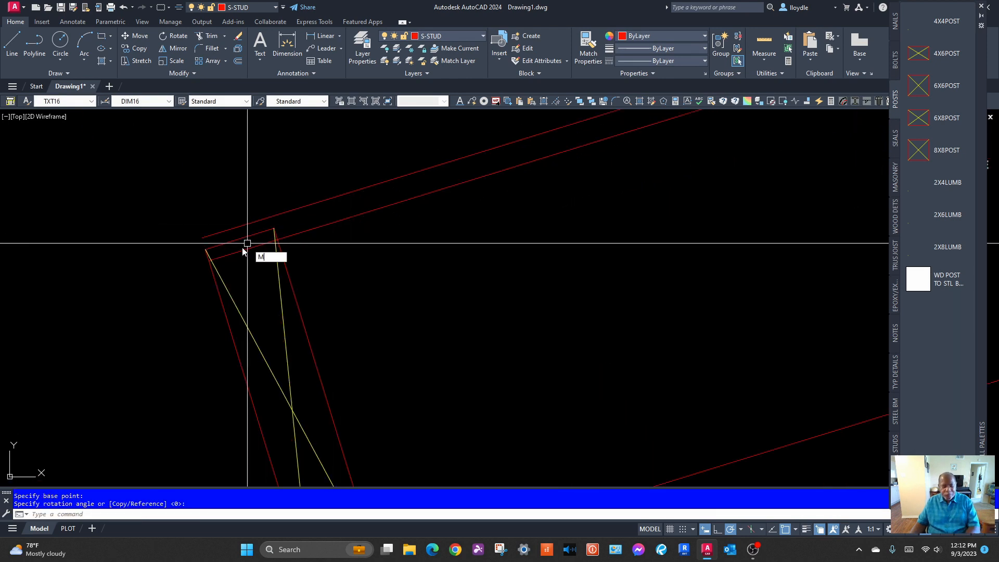
key(Return)
click(285, 262)
key(Return)
scroll(207, 251, up, 2)
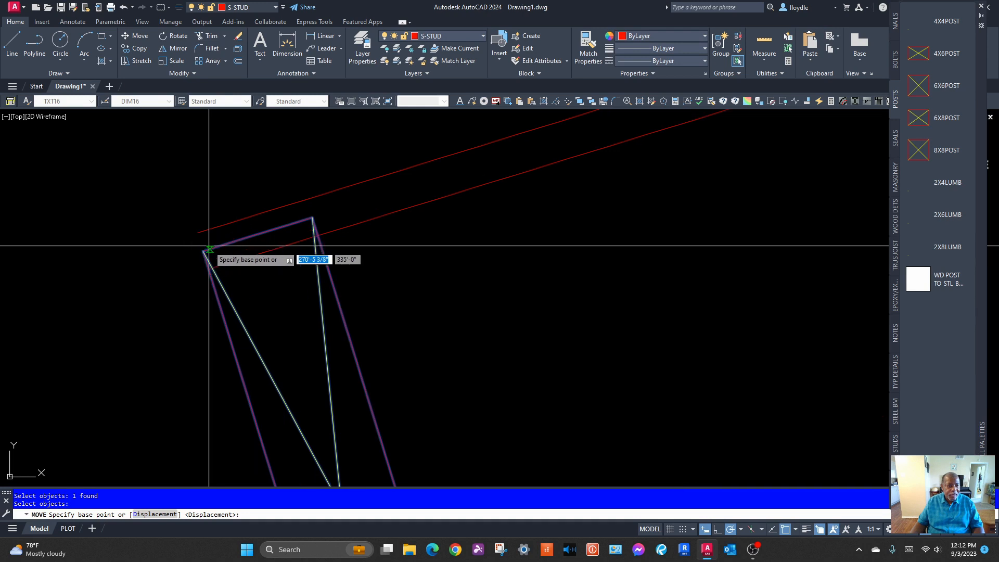
click(207, 250)
scroll(206, 255, up, 2)
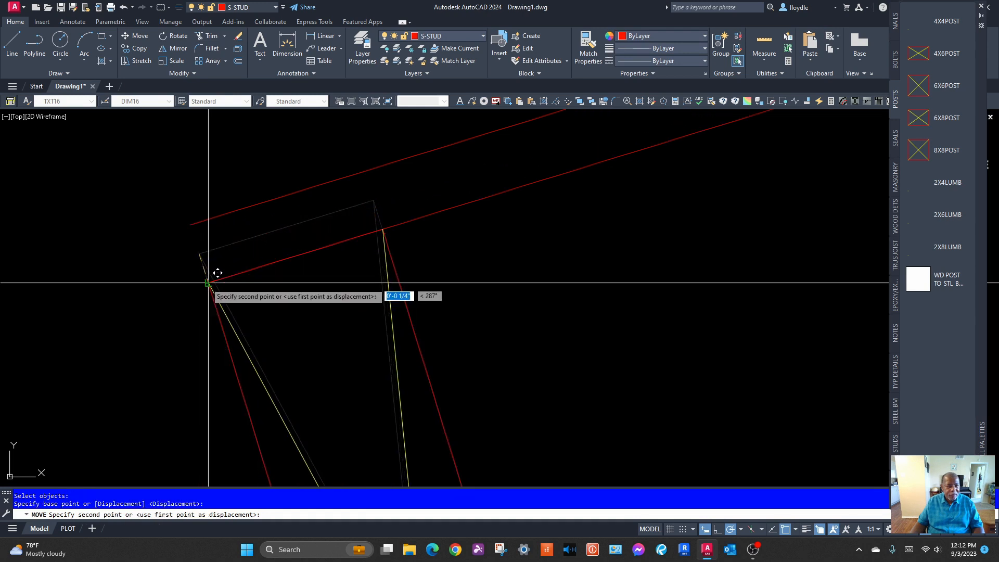
click(208, 282)
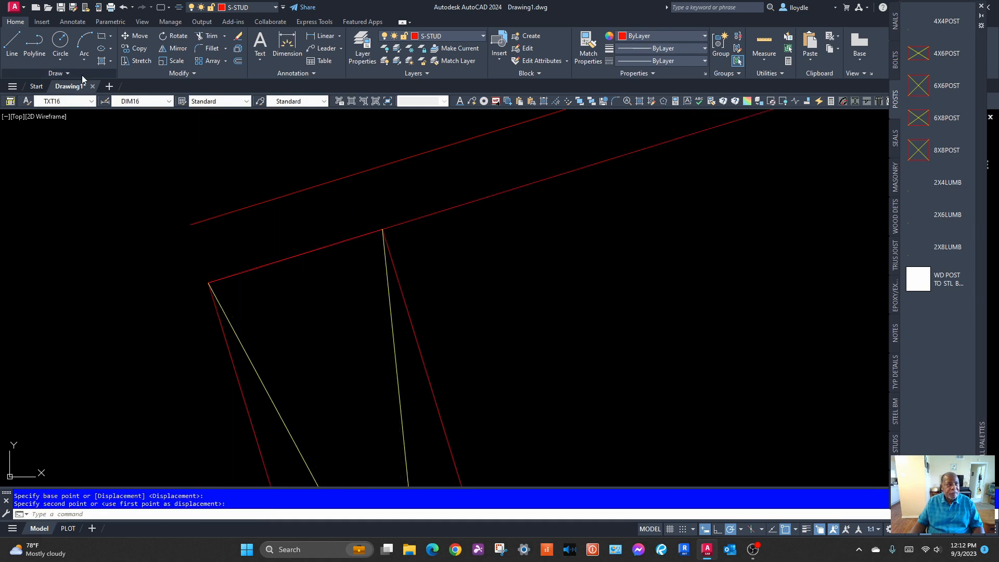
Draw a line closing the lower-left end of the roof sheathing, from the 2x8's upper corner to the top line's end
key(Escape)
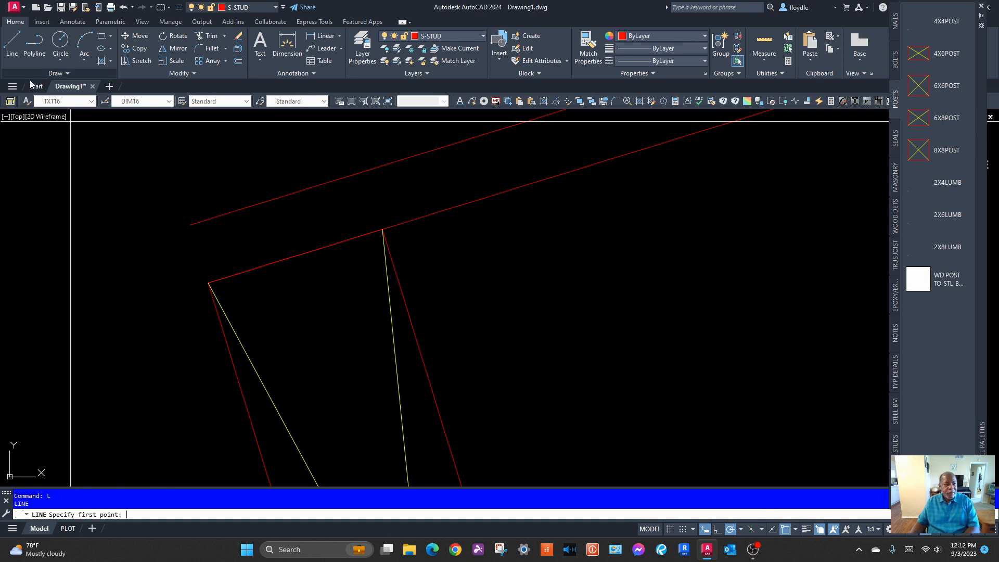
click(208, 282)
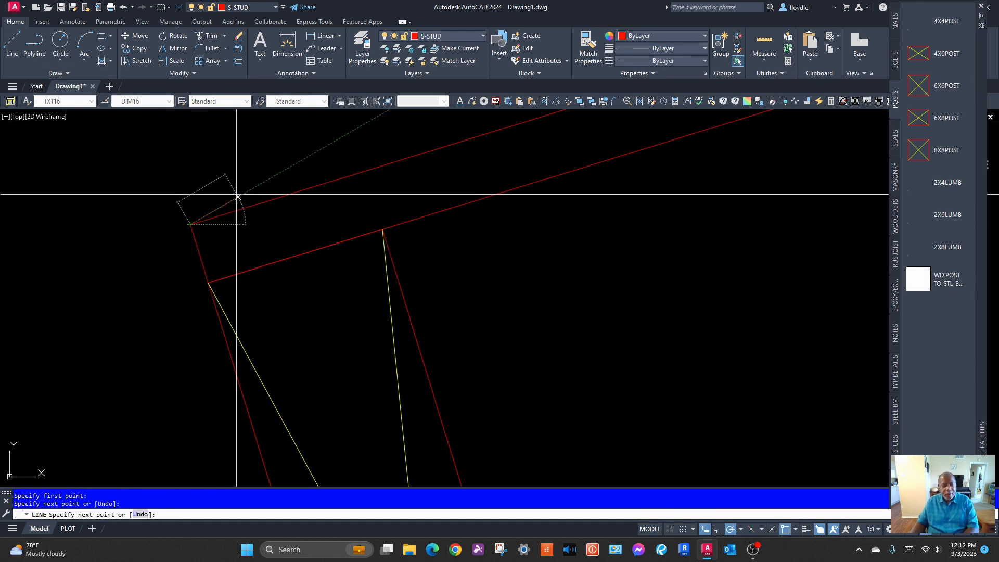
key(Return)
Stretch the lower-left end of the rafter's bottom line back to the inner face of the 2x8
scroll(239, 189, down, 6)
scroll(368, 415, up, 6)
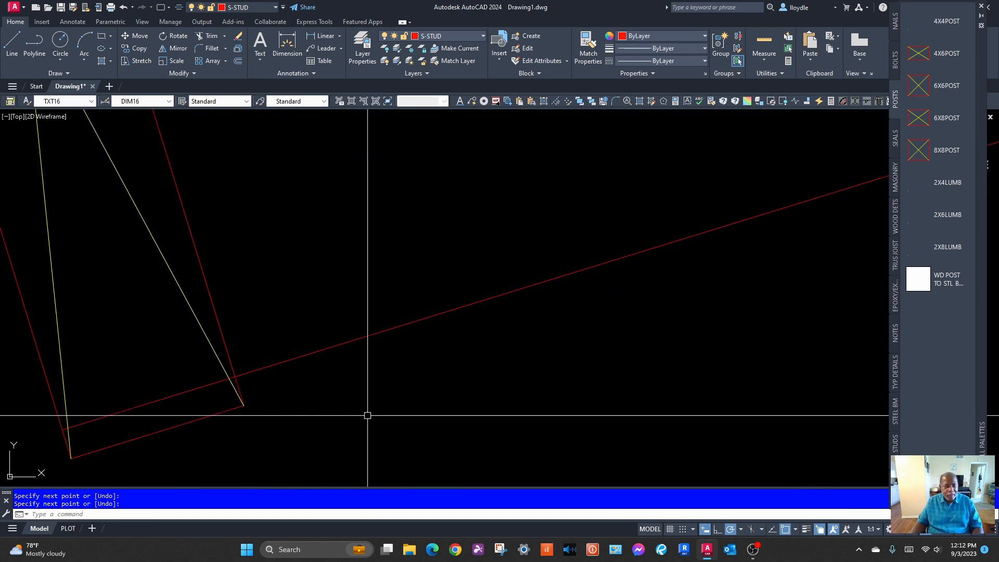
click(286, 358)
click(62, 429)
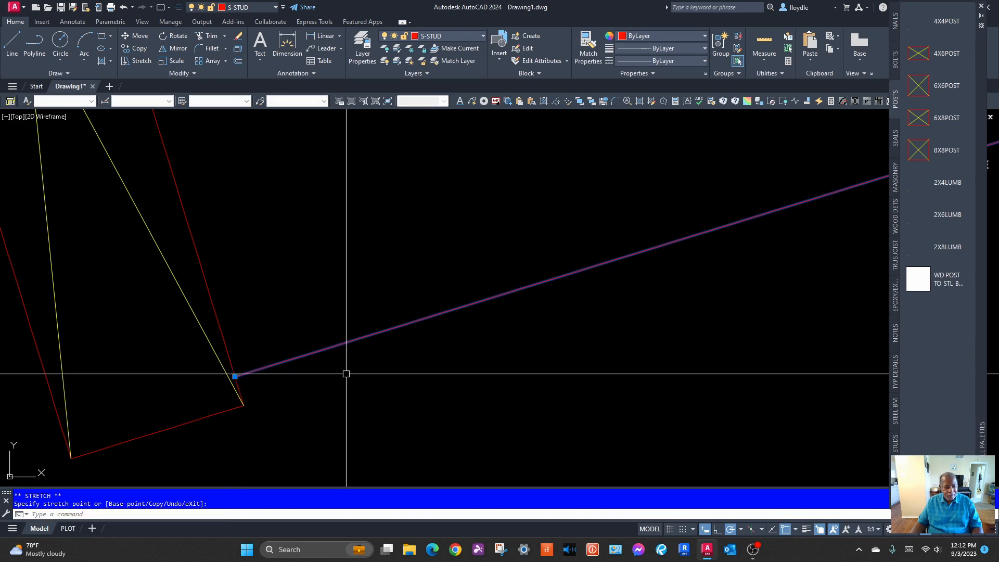
scroll(346, 373, down, 4)
key(Escape)
Add a break line across the rafter's upper-right end, from its bottom line to the top sheathing line, with the symbol at the midpoint
scroll(408, 397, down, 5)
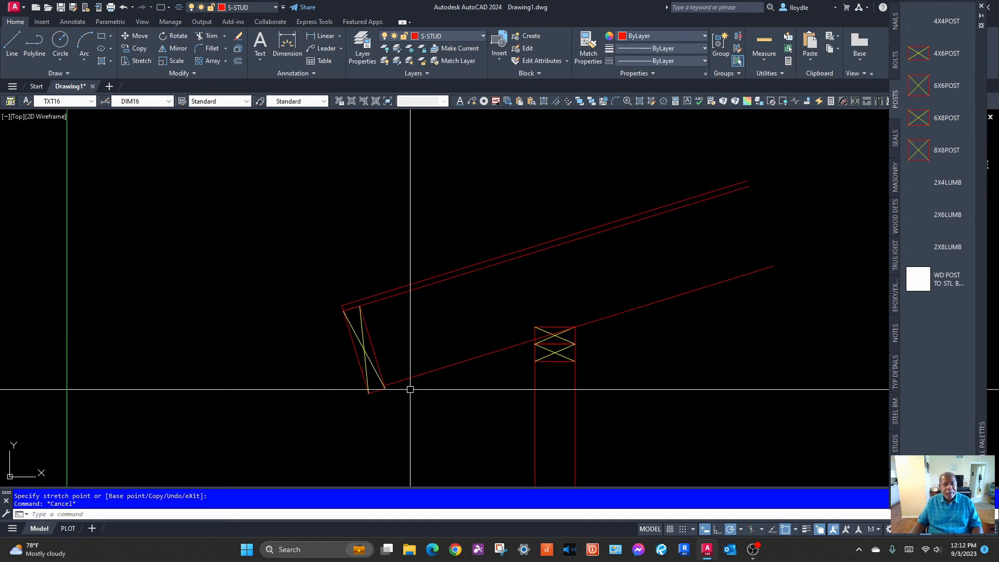
scroll(728, 283, down, 3)
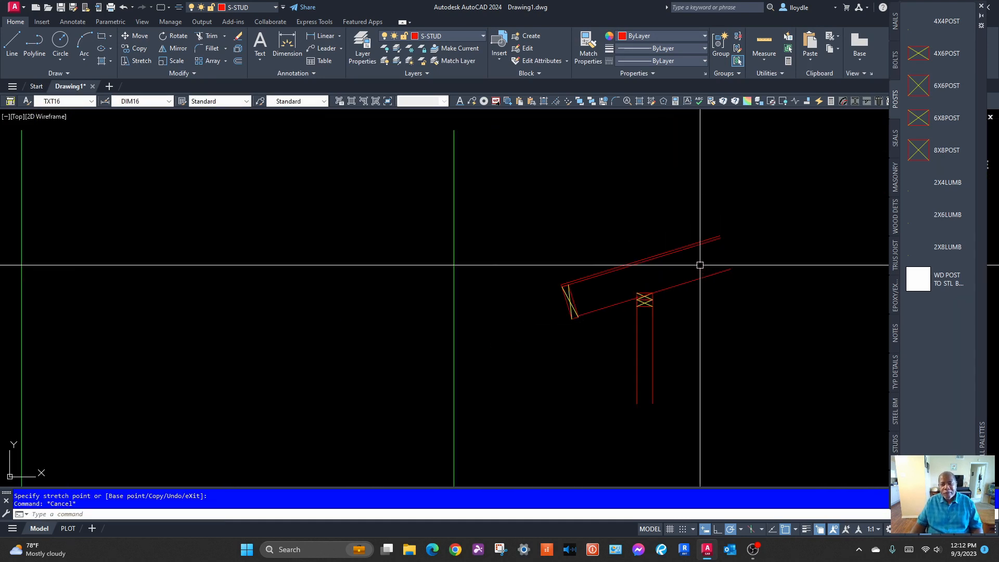
scroll(679, 270, up, 3)
mouse_move(684, 279)
middle_down()
mouse_move(519, 203)
mouse_move(492, 205)
middle_up()
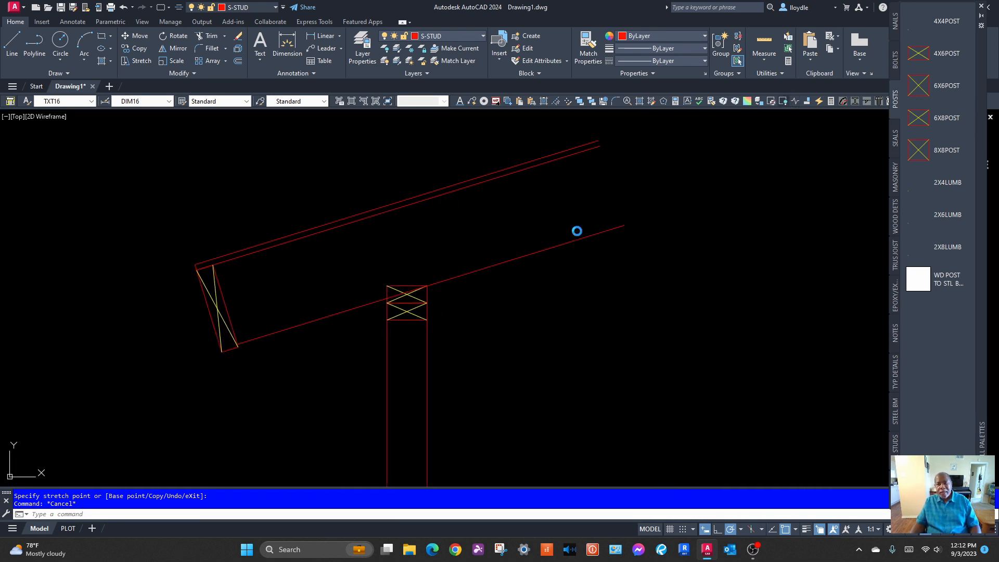
click(623, 225)
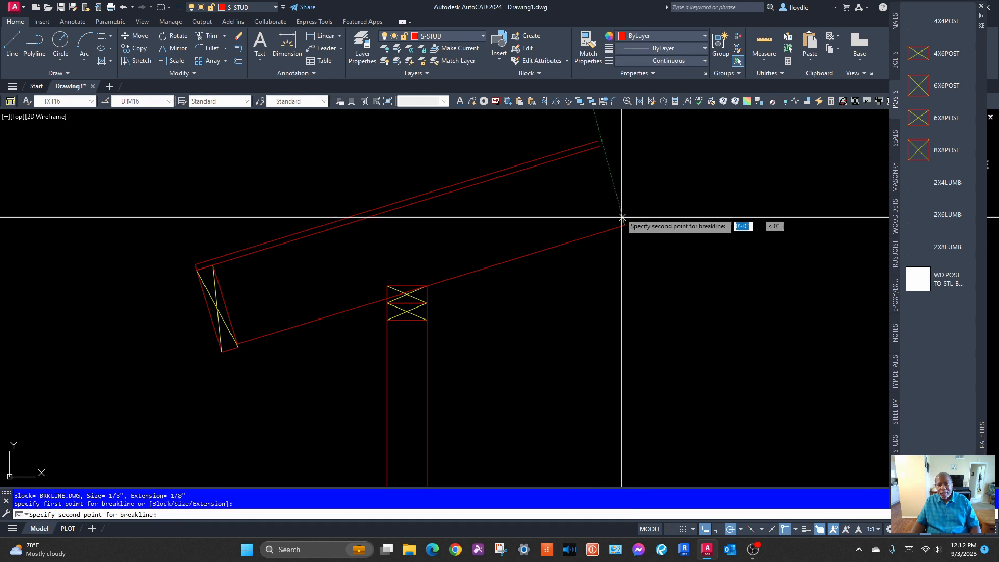
click(598, 140)
key(Return)
Add a horizontal break line across the two wall stud lines near their lower ends, with the symbol at the midpoint
middle_drag(557, 330, 578, 203)
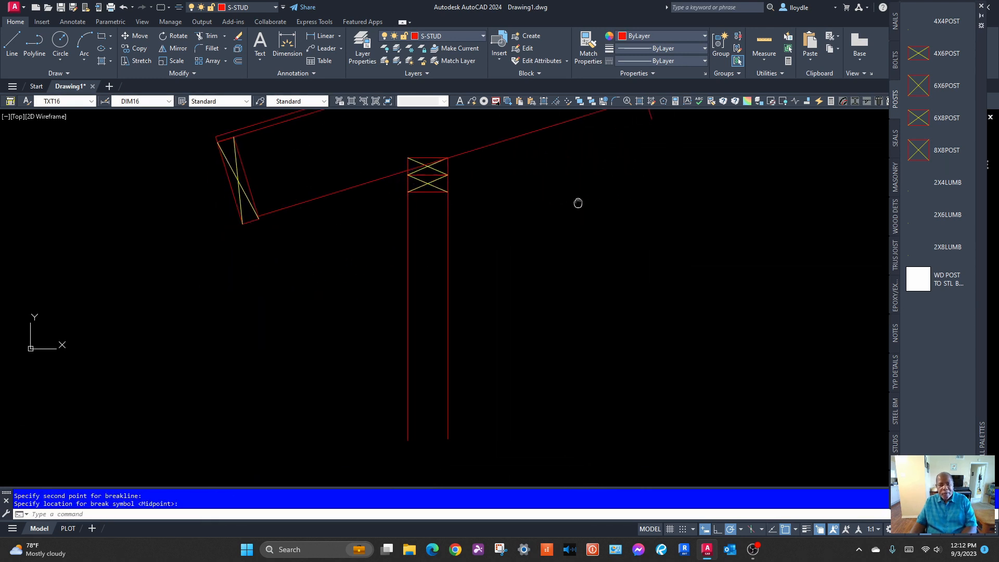
key(Return)
click(406, 369)
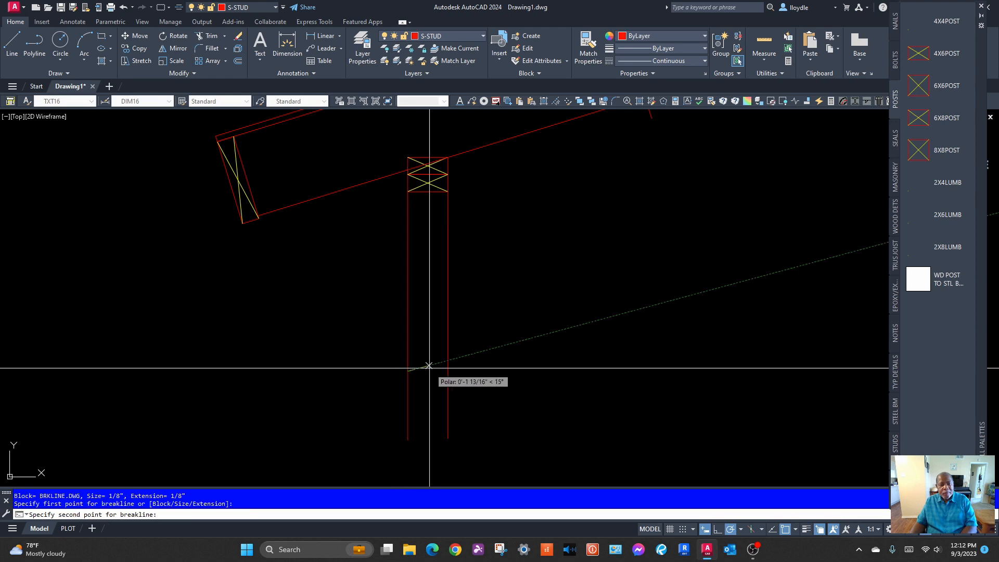
click(448, 368)
key(Return)
Trim both wall stud lines below the horizontal break line
middle_drag(557, 243, 516, 282)
scroll(516, 281, down, 2)
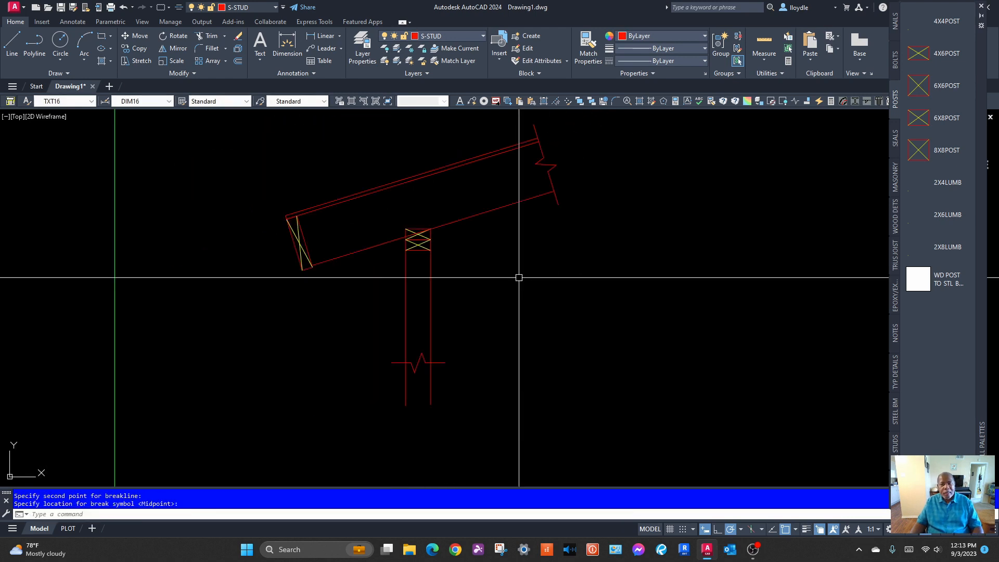
click(207, 38)
click(444, 387)
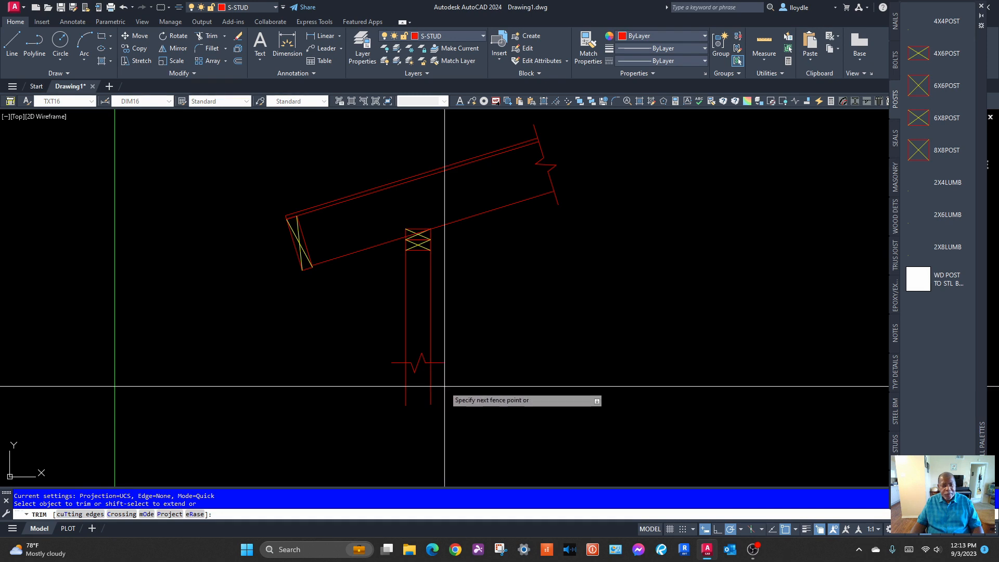
click(381, 388)
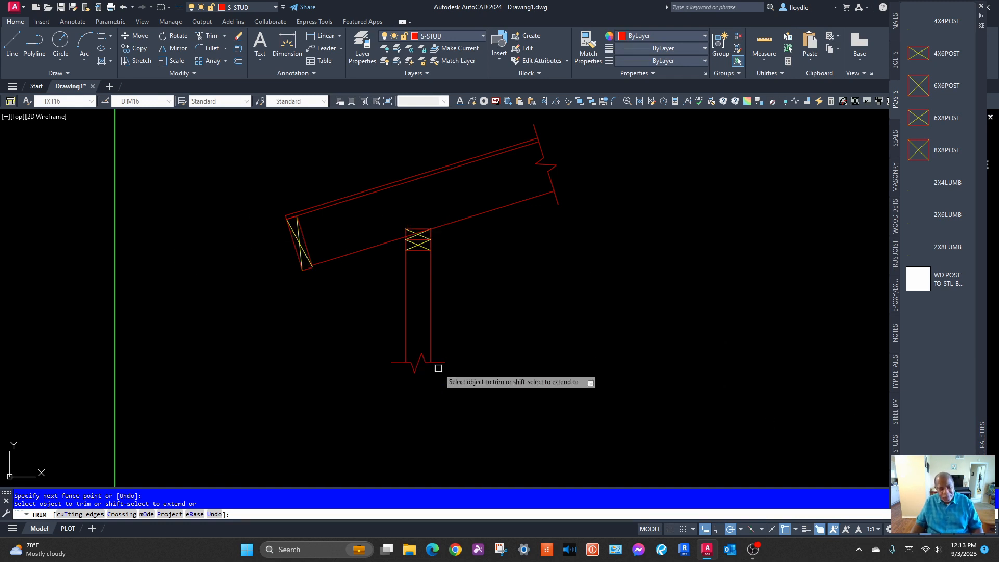
key(Escape)
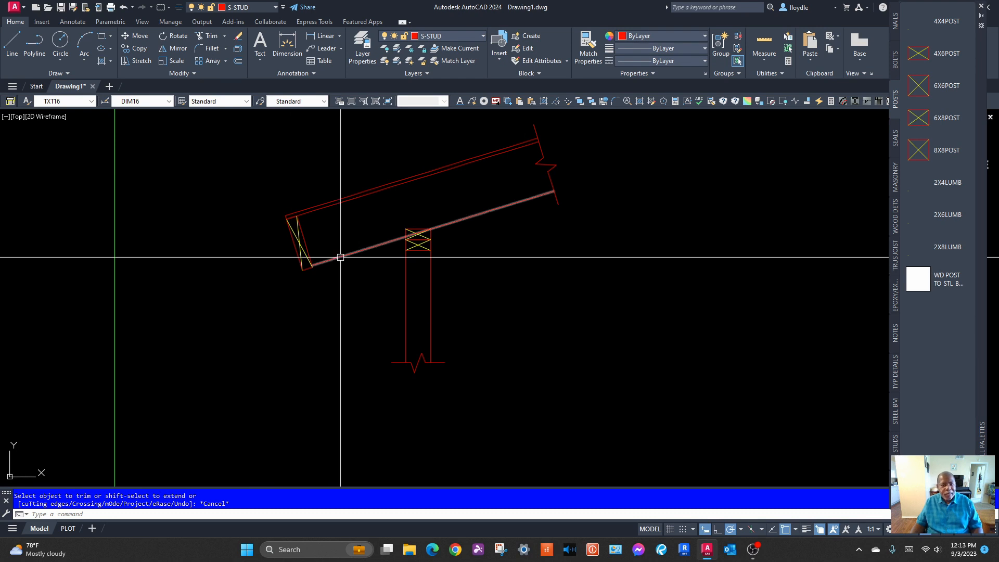
Trim away the segments of the rafter's bottom line that cross the upper top plate
scroll(432, 234, up, 4)
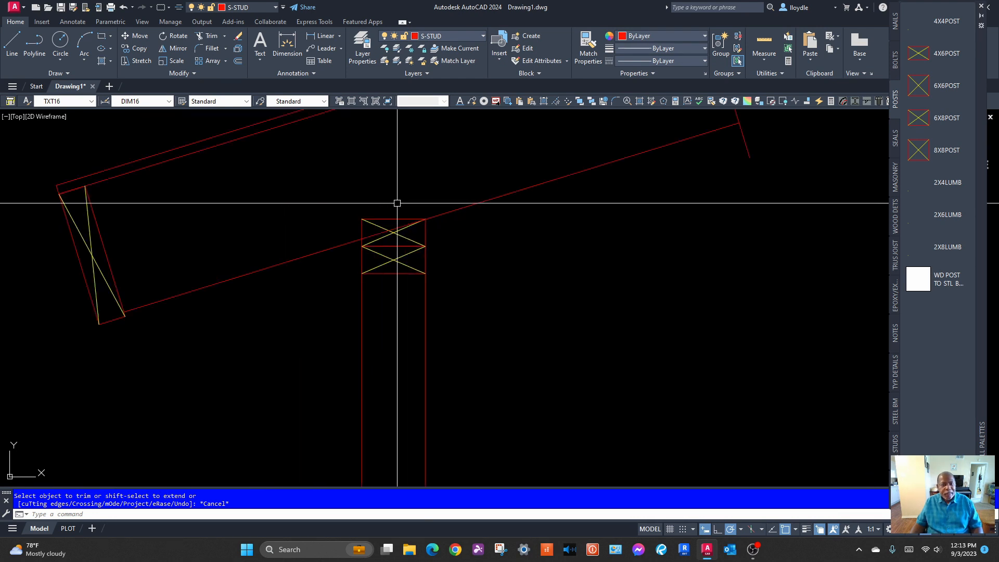
scroll(398, 202, up, 4)
click(207, 37)
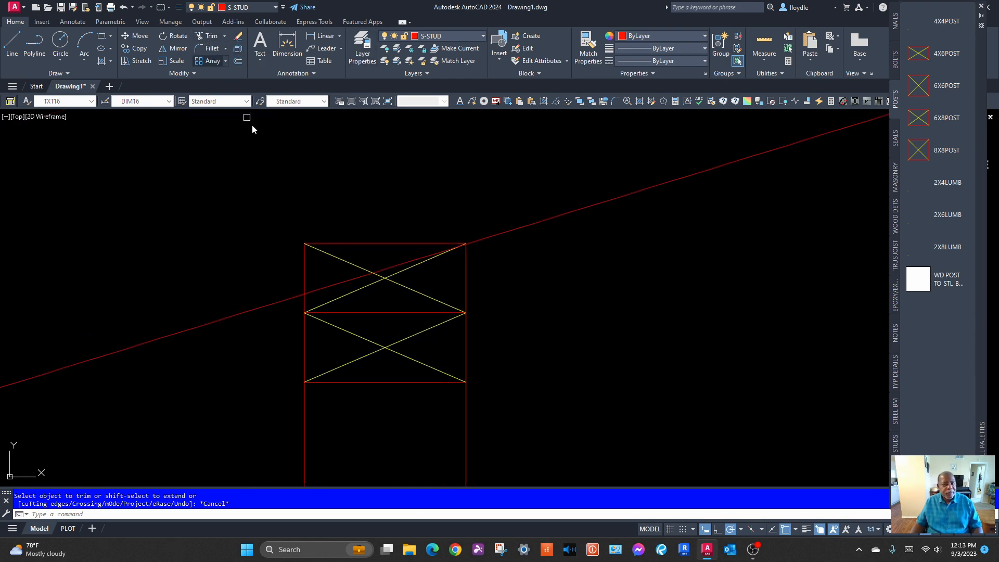
click(346, 281)
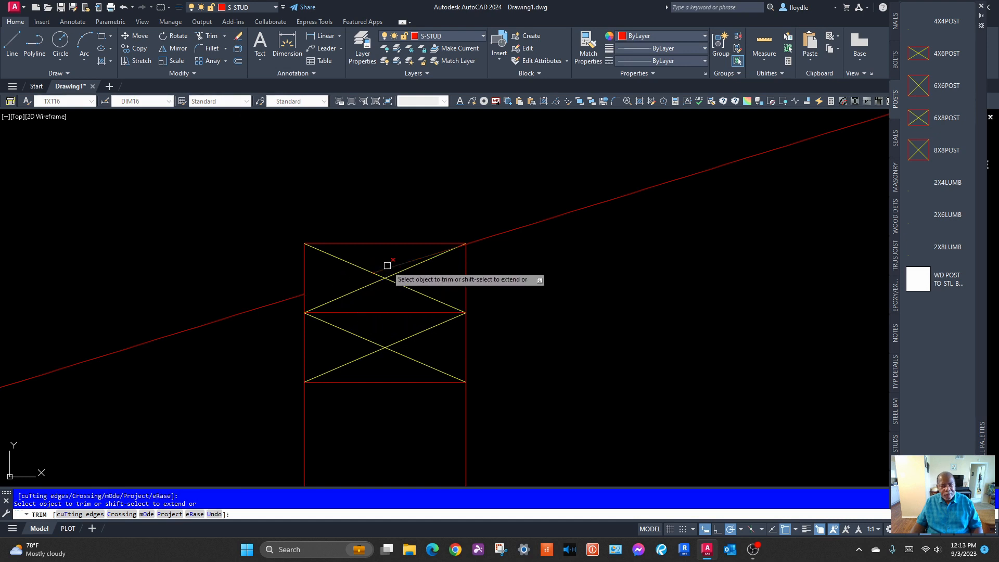
click(387, 265)
key(Escape)
Insert the 2X8LUMB block from the tool palette upright at the top-left corner of the upper top plate
scroll(461, 285, down, 5)
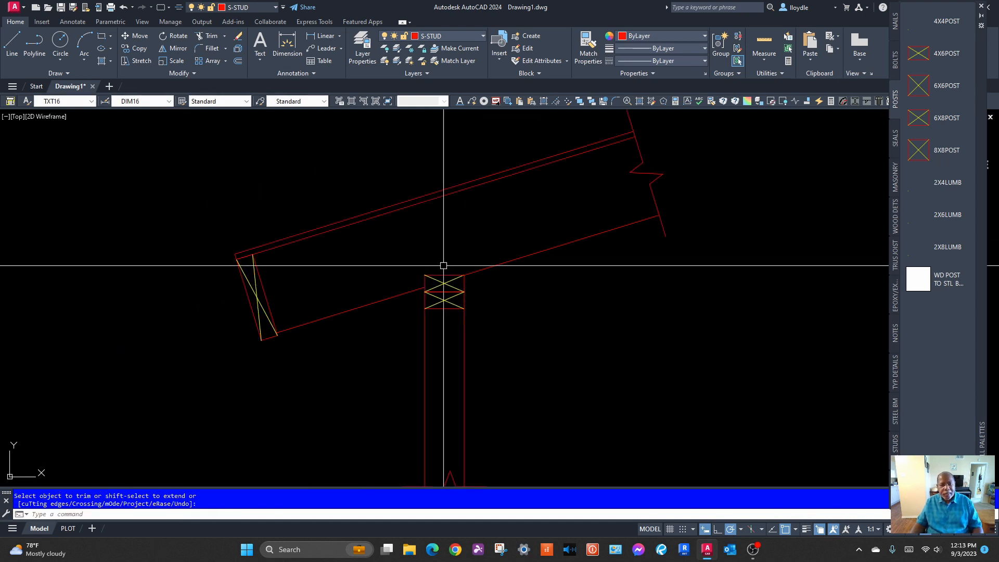
click(952, 252)
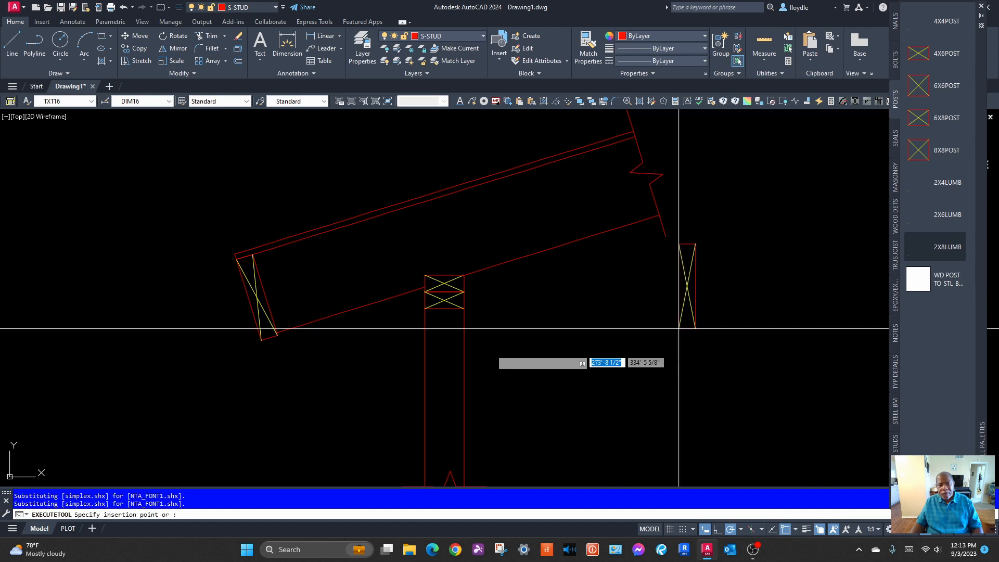
scroll(463, 279, up, 3)
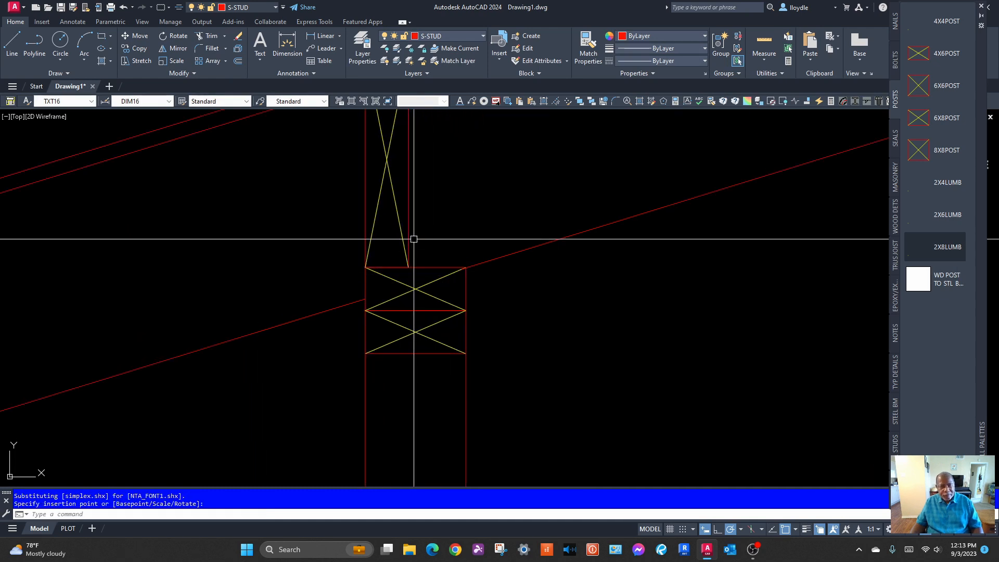
Explode the upright 2x8 block above the top plates
scroll(508, 180, down, 2)
middle_drag(508, 181, 507, 236)
scroll(462, 216, up, 2)
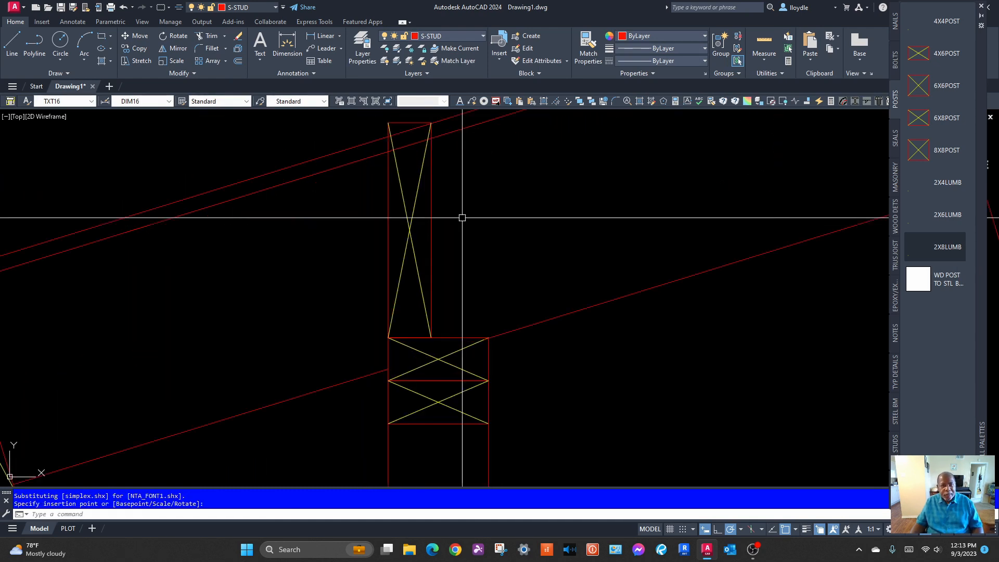
click(241, 48)
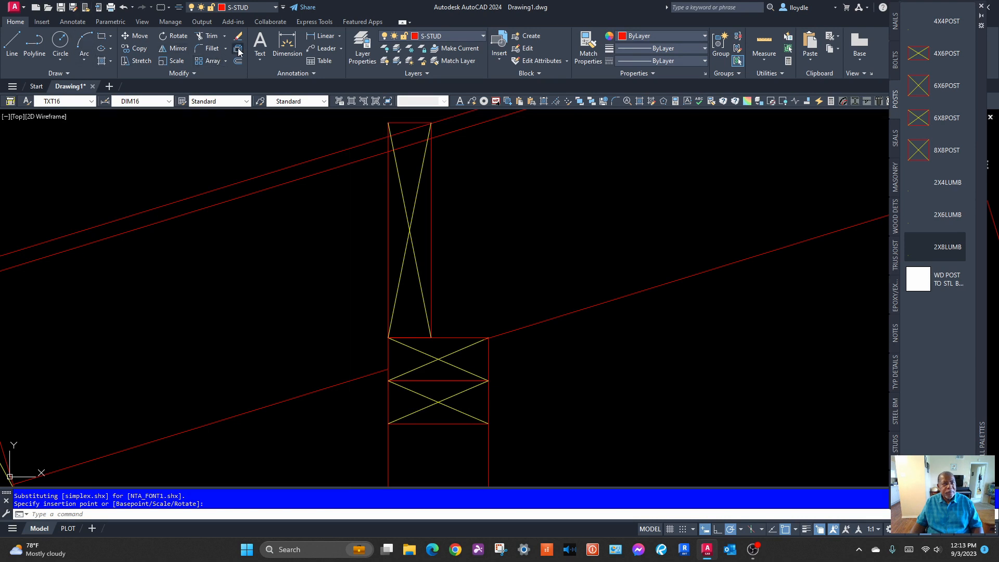
click(494, 197)
click(350, 233)
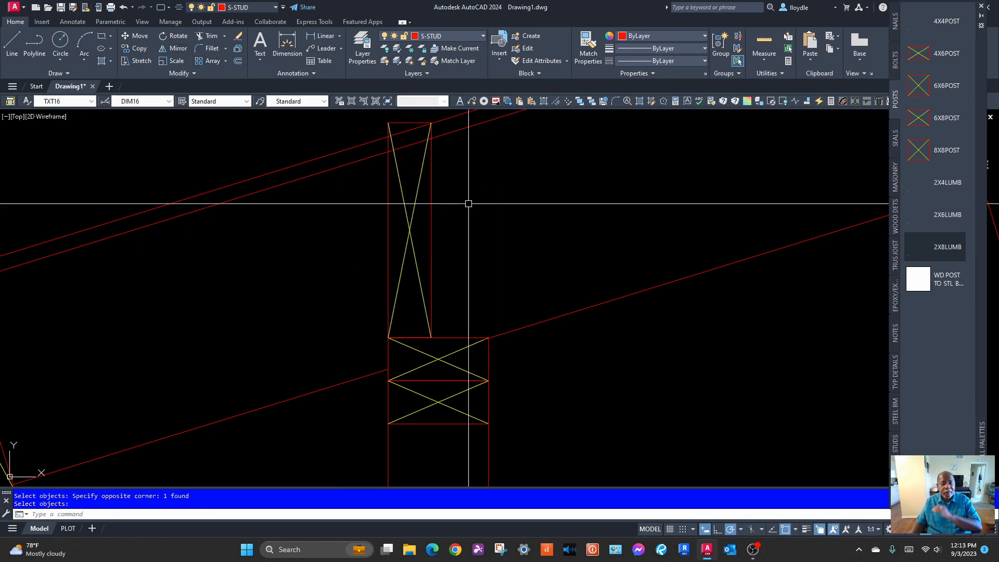
Stretch both top corners of the upright 2x8 and its cross lines down to the lower roof sheathing line
click(459, 209)
click(325, 259)
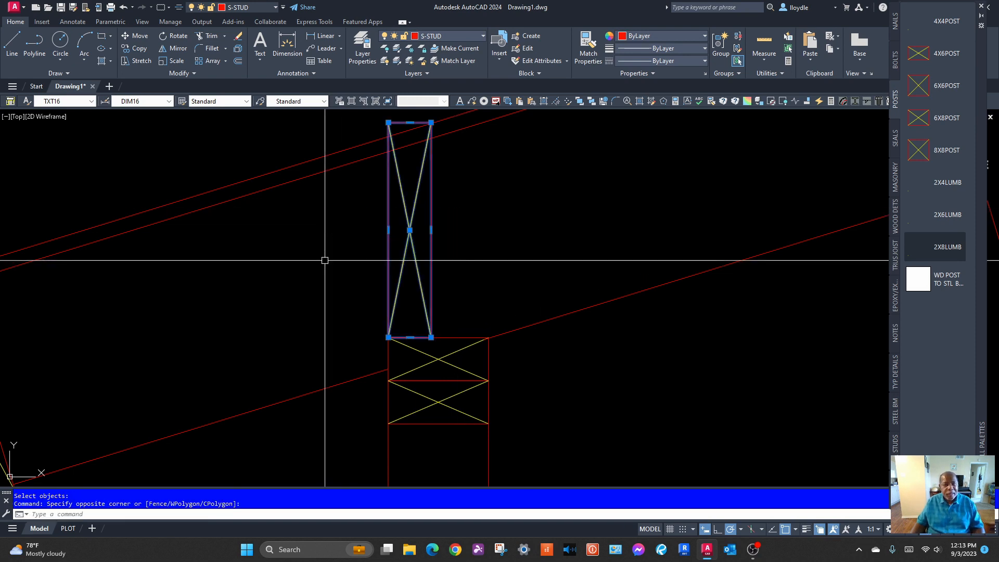
mouse_move(433, 171)
middle_down()
mouse_move(448, 203)
mouse_move(368, 129)
mouse_move(328, 130)
middle_up()
scroll(399, 154, up, 4)
click(335, 137)
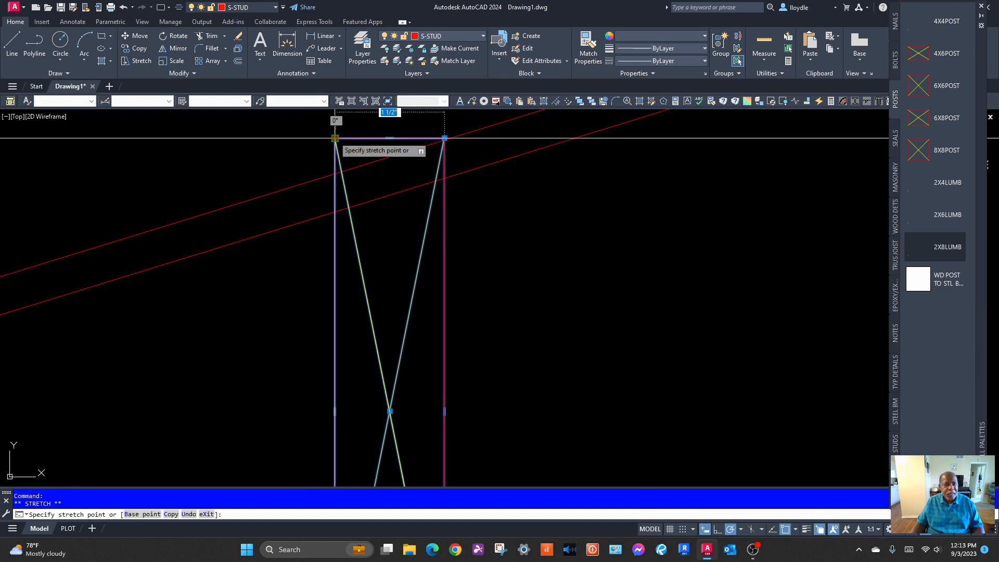
click(335, 211)
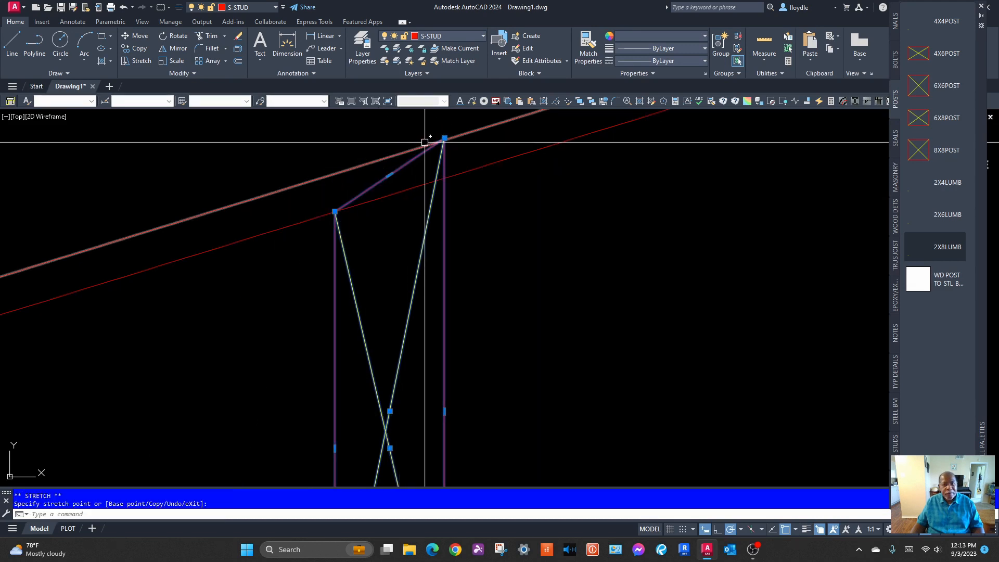
click(444, 137)
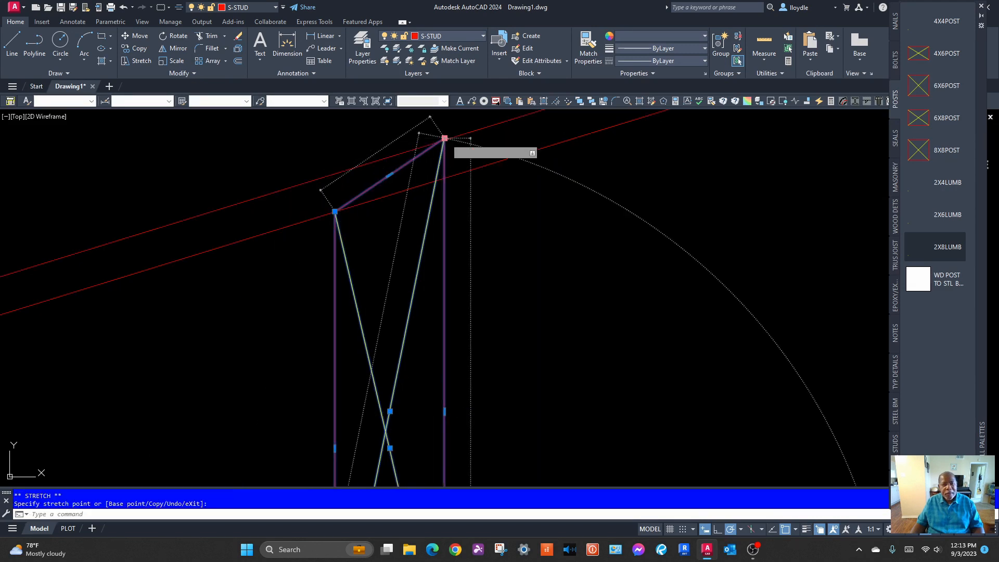
click(444, 180)
scroll(471, 189, down, 3)
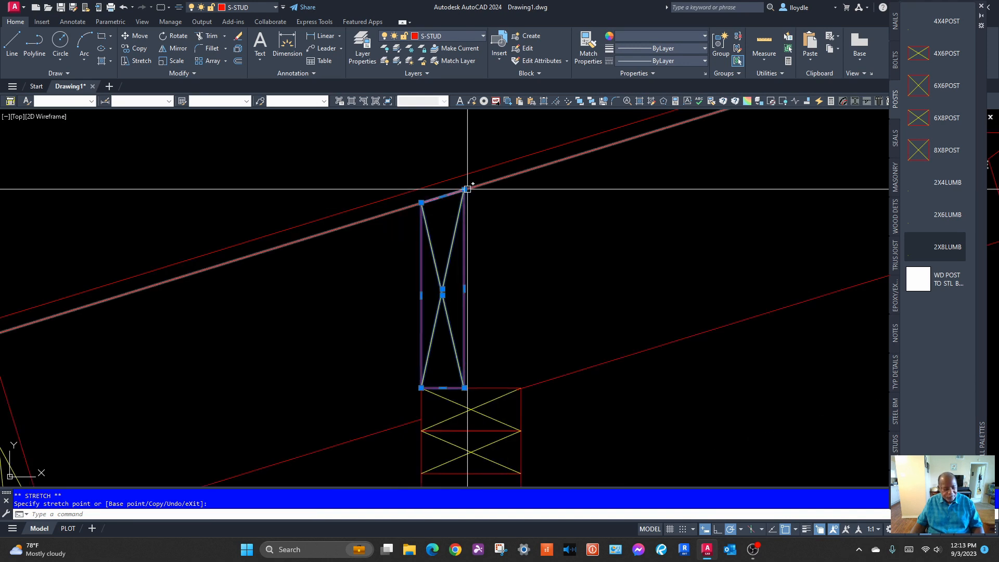
click(464, 192)
middle_drag(533, 314, 510, 214)
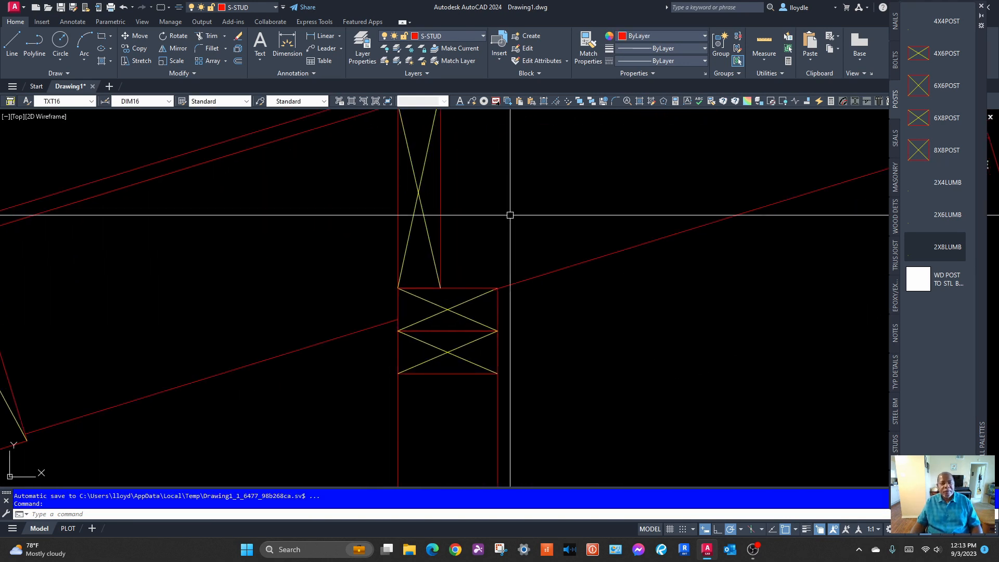
scroll(510, 216, down, 5)
scroll(477, 268, up, 1)
click(468, 264)
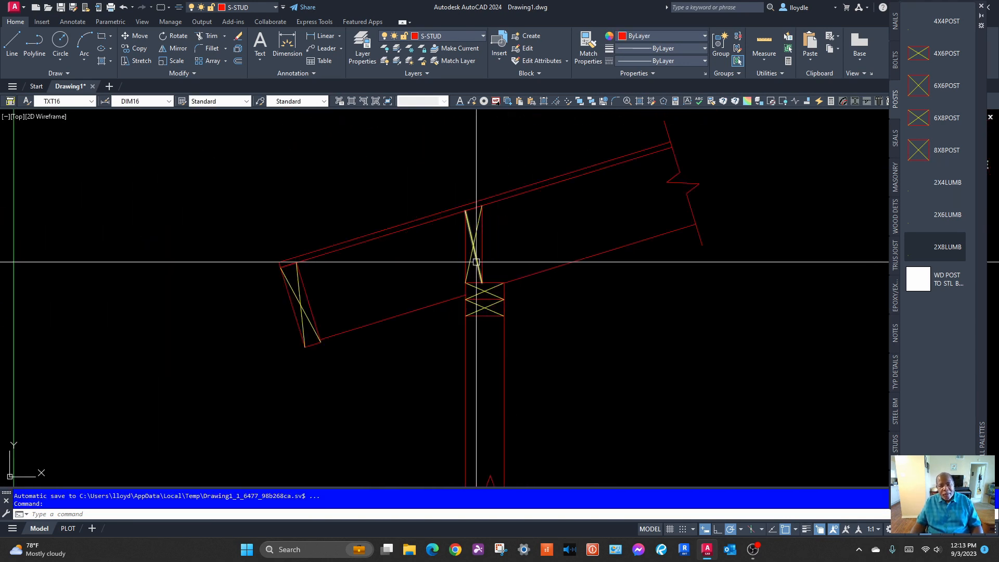
Erase the diagonal running from upper left to lower right in the upright 2x8 block above the top plates
key(Delete)
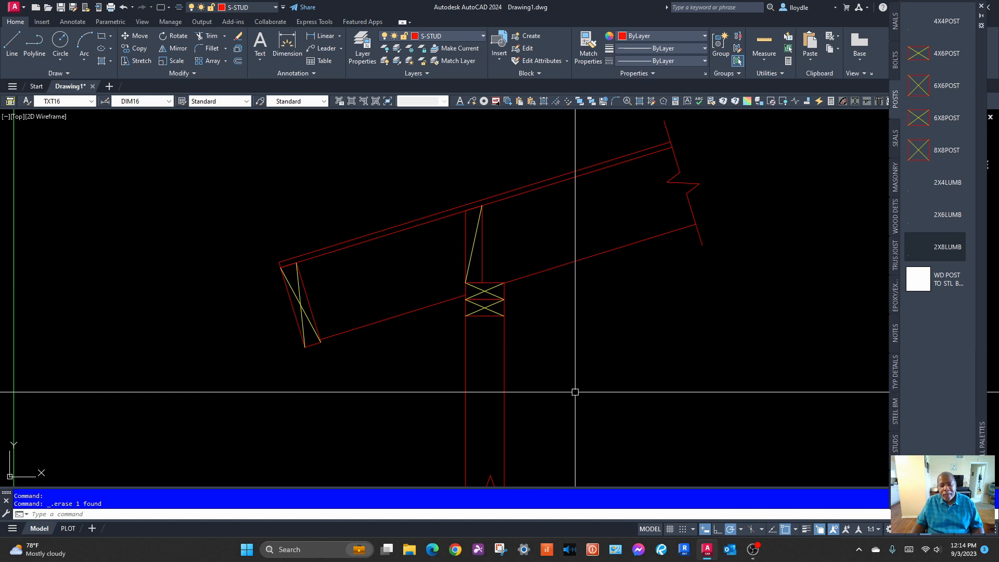
scroll(574, 392, down, 2)
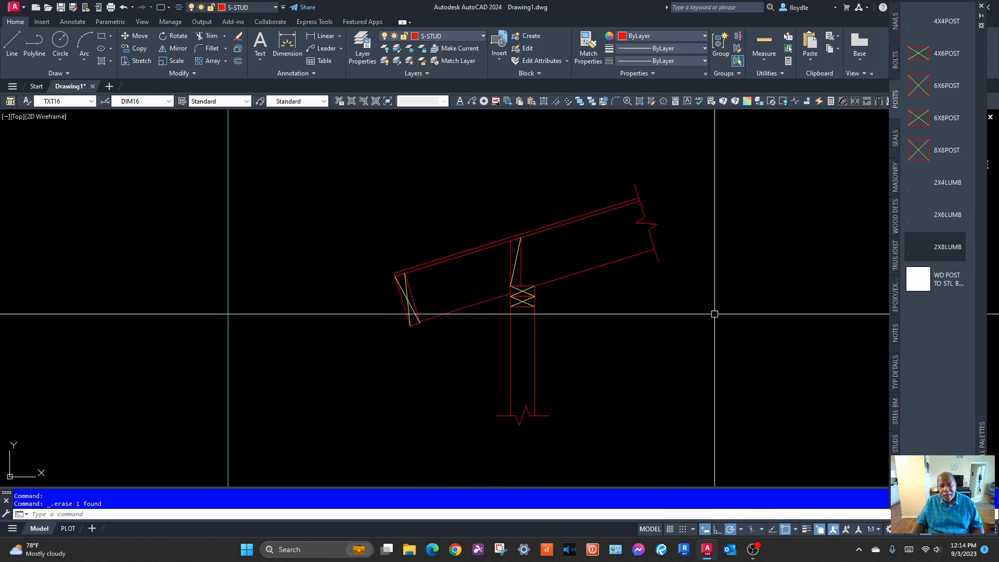
scroll(517, 381, up, 2)
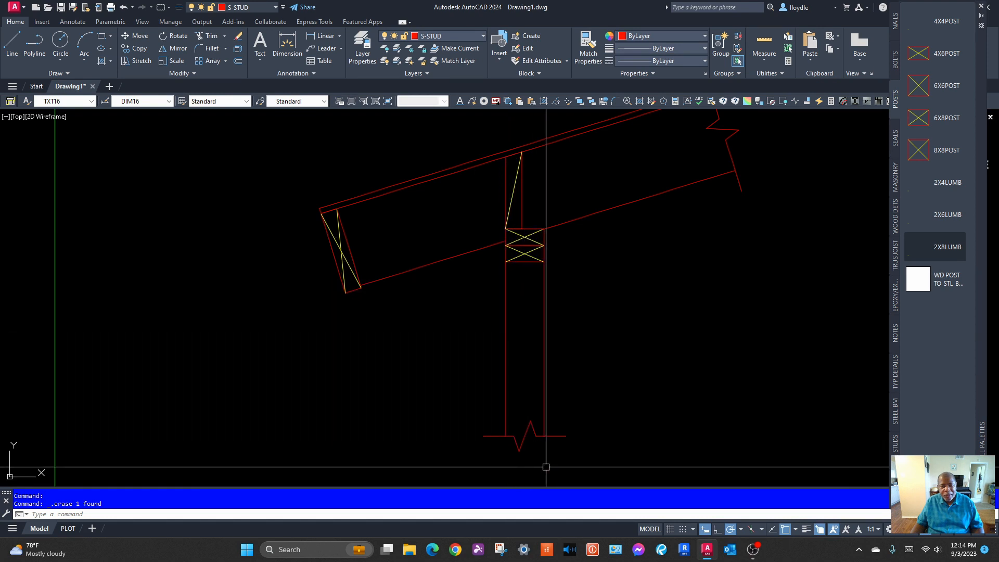
Draw a wall sheathing rectangle from the stud's lower-left end at the break line, with its opposite corner at @-.5,2'
middle_drag(470, 388, 439, 412)
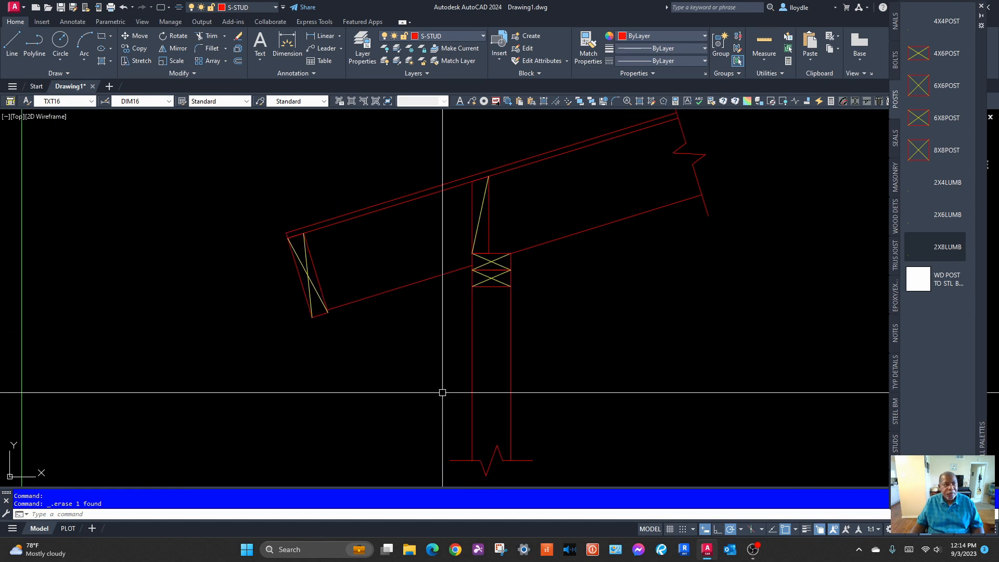
click(102, 39)
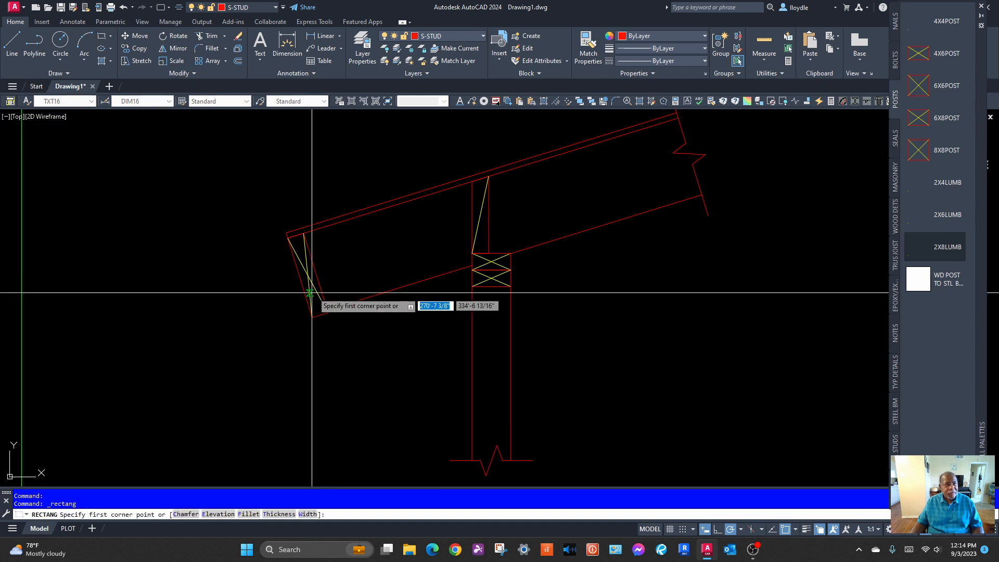
click(472, 460)
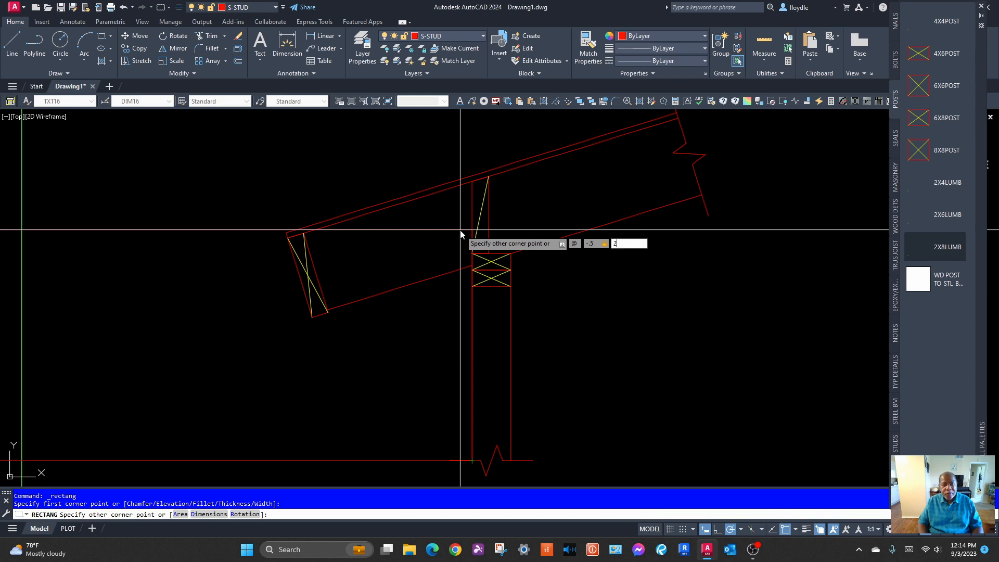
key(Return)
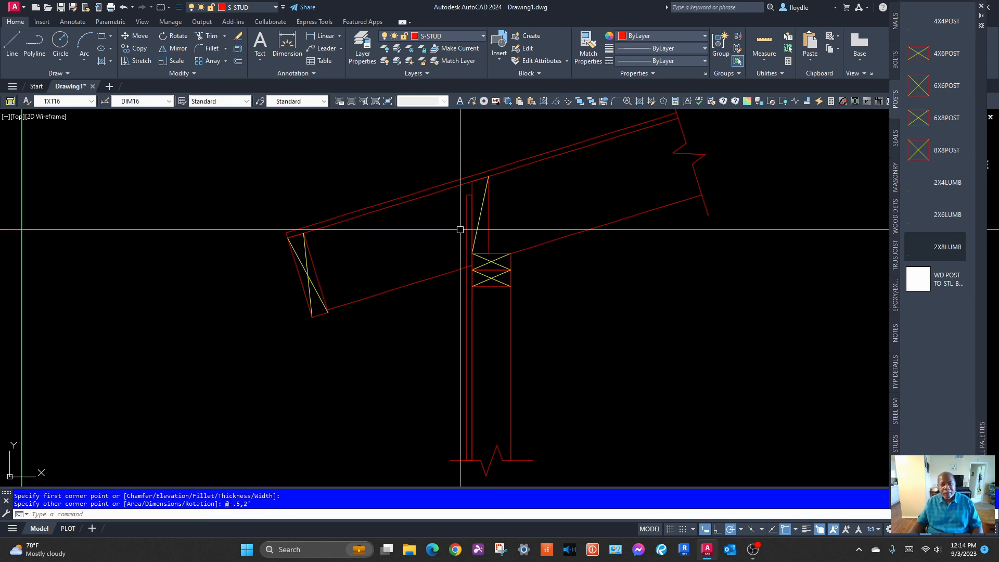
Stretch the wall sheathing rectangle's top edge down level with the top of the upper top plate
scroll(469, 239, up, 4)
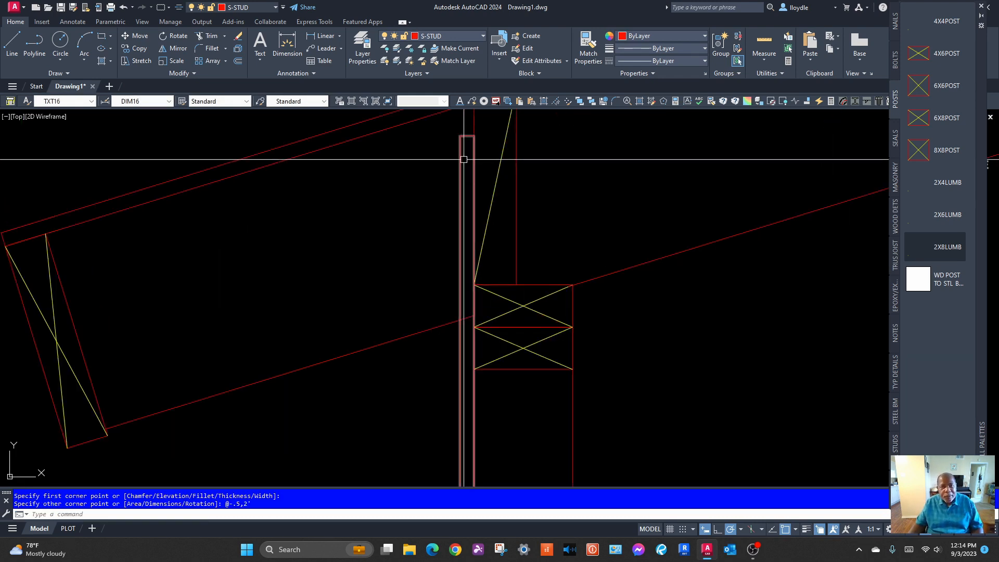
click(459, 146)
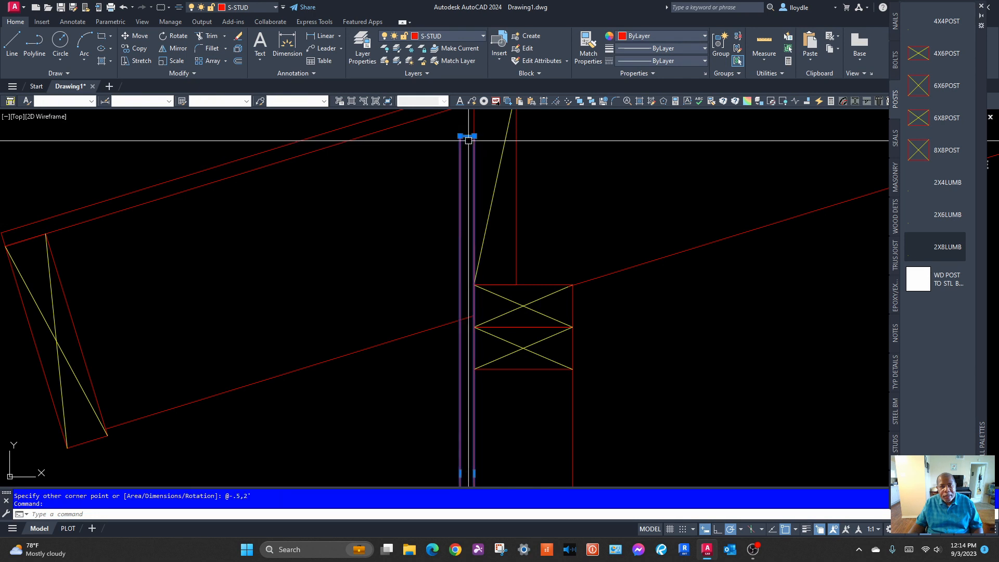
scroll(469, 129, up, 6)
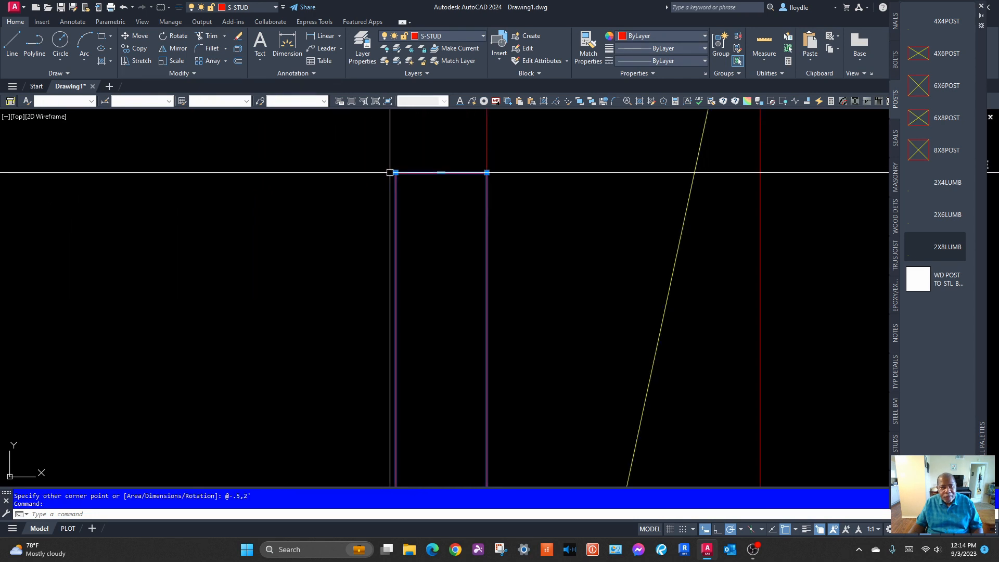
mouse_move(396, 173)
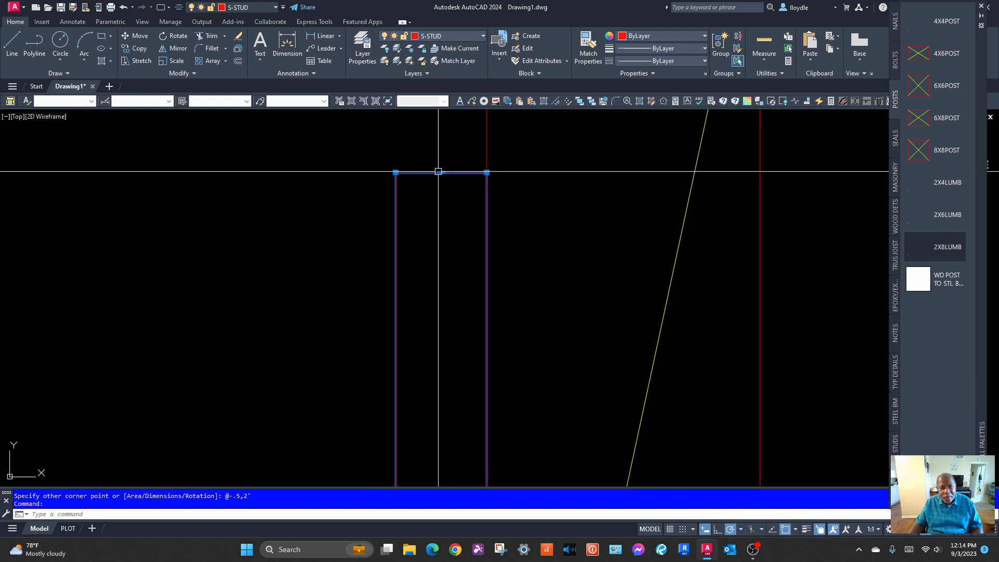
scroll(424, 193, down, 5)
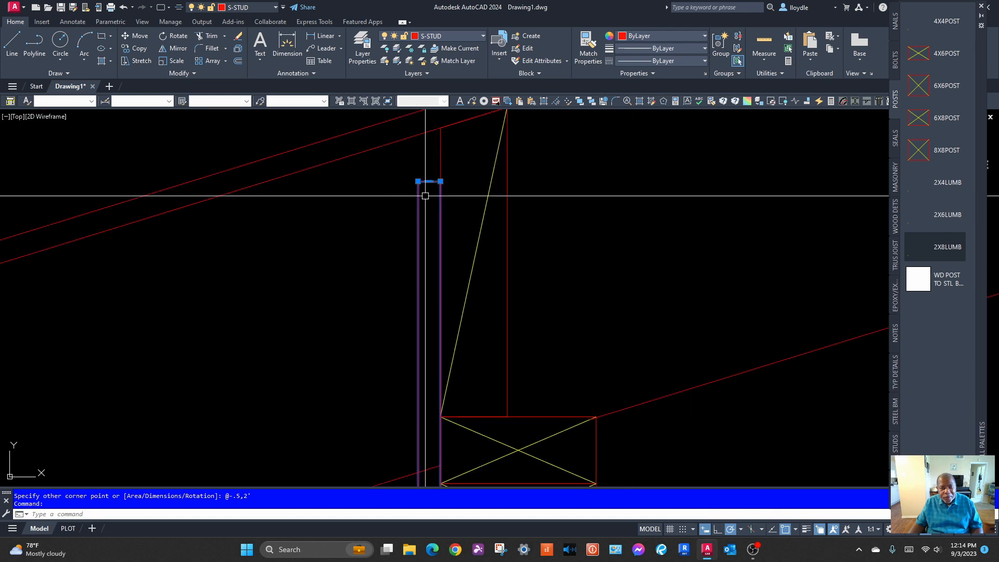
middle_drag(425, 195, 411, 166)
click(415, 150)
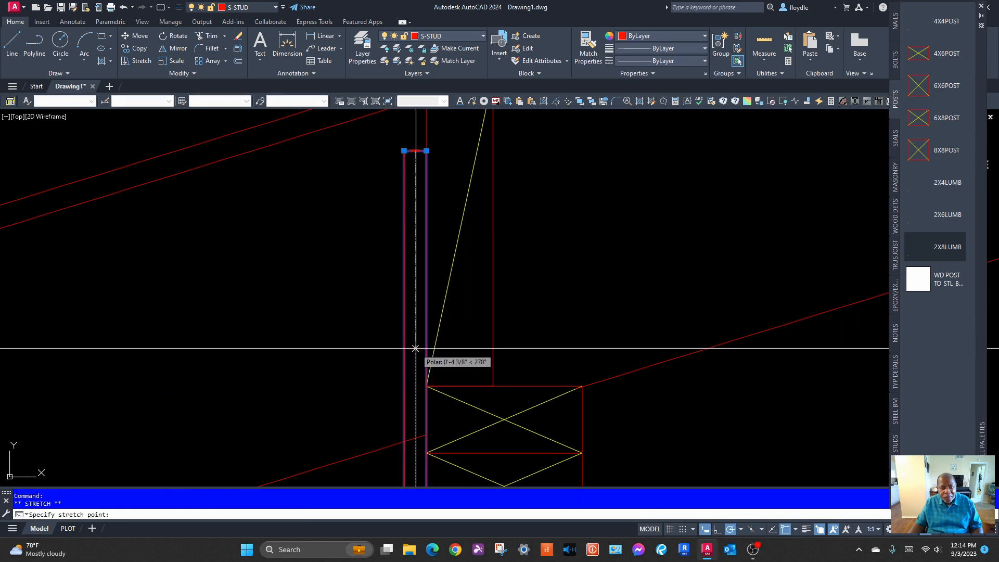
click(415, 386)
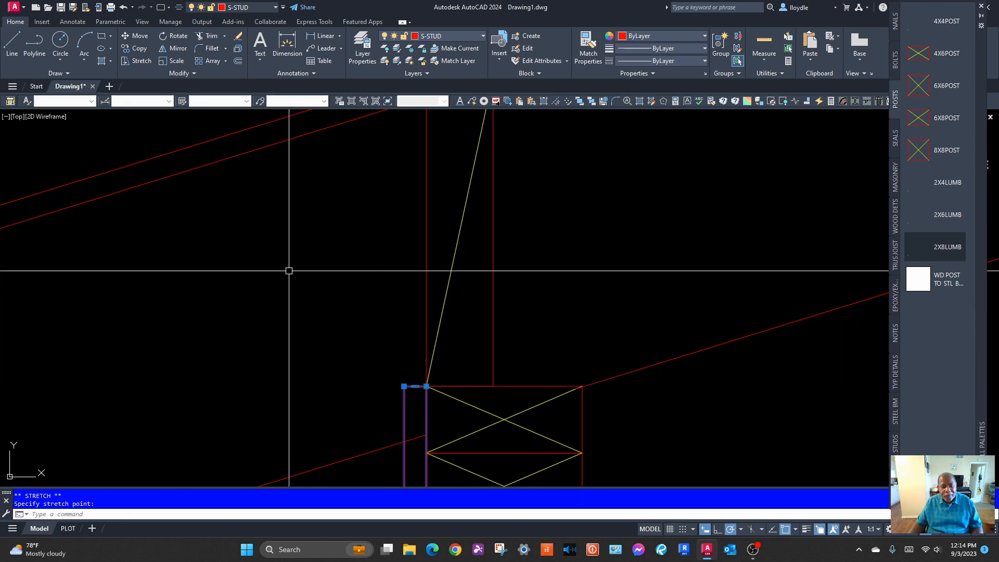
key(Escape)
Stretch the overhang rafter's bottom line back so it ends at the outer face of the wall sheathing
middle_drag(301, 364, 305, 212)
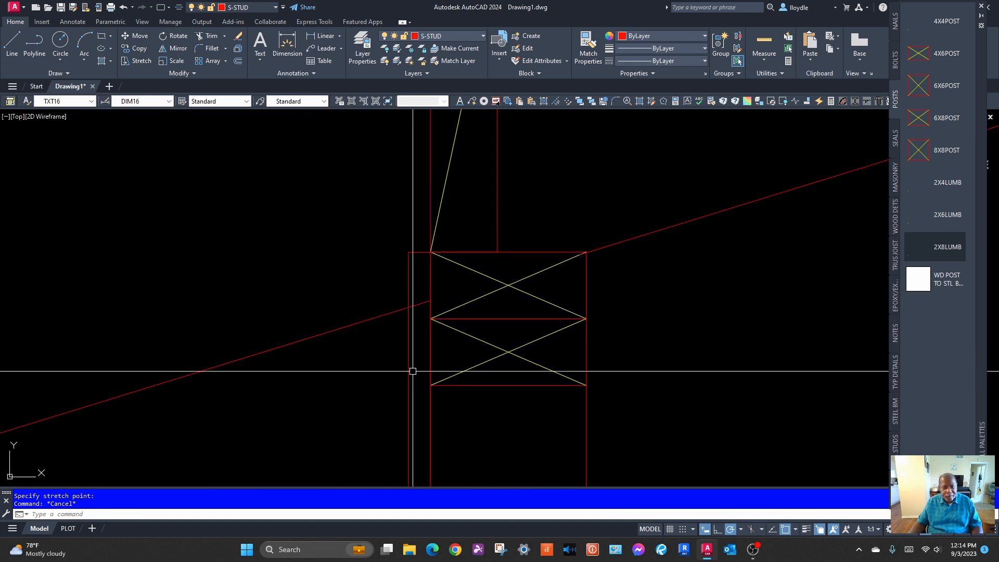
scroll(416, 302, up, 4)
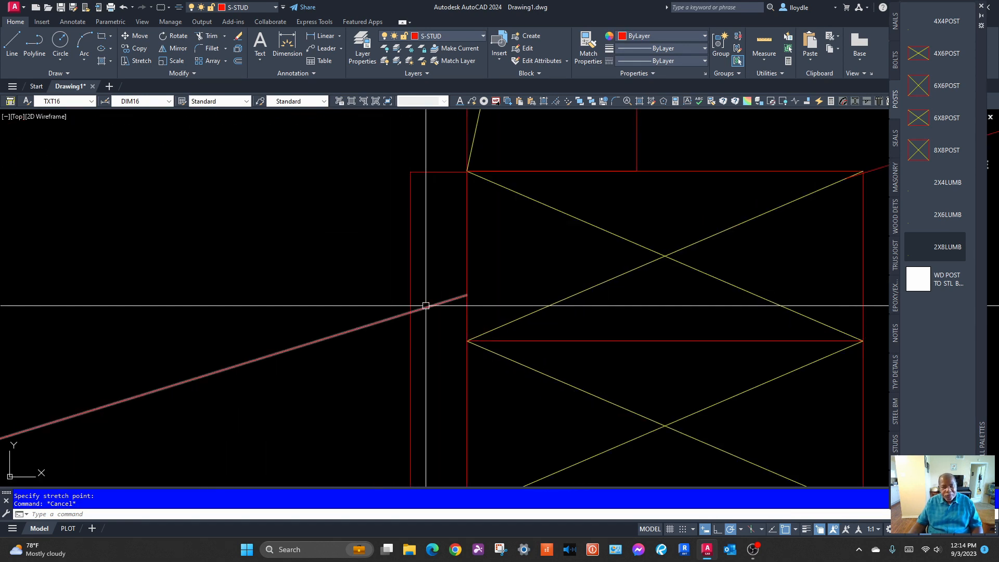
click(431, 307)
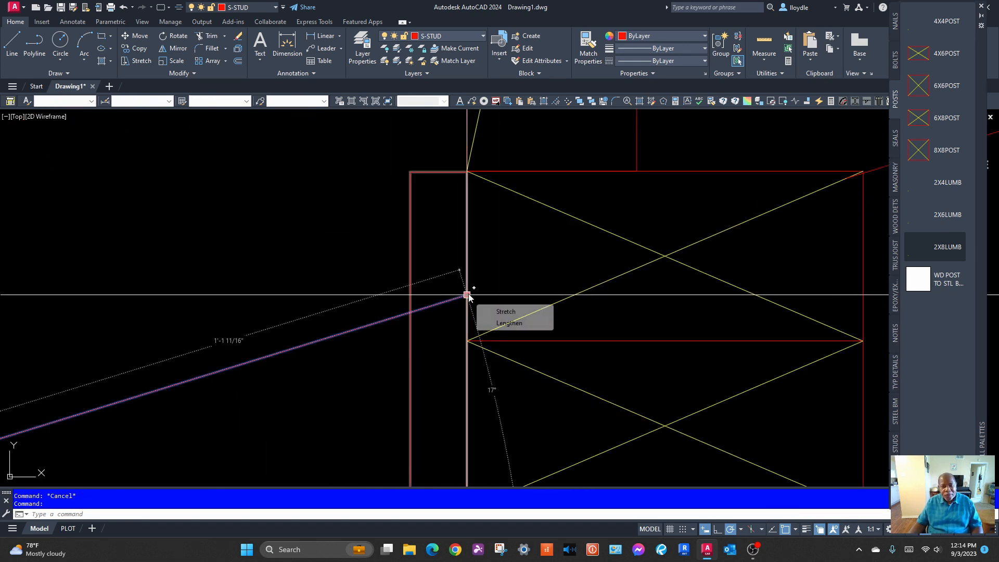
click(467, 295)
click(411, 312)
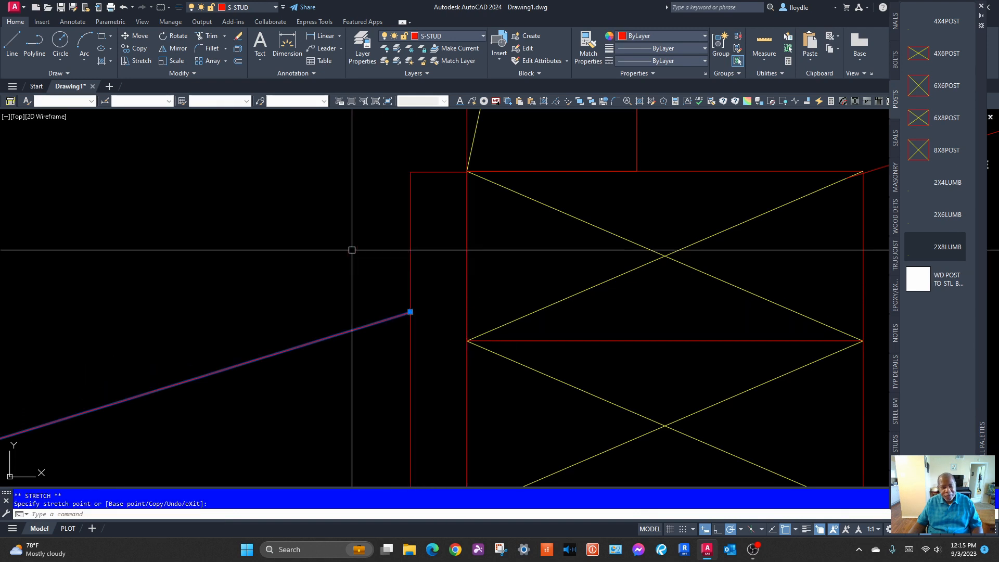
key(Escape)
Make S-HATCH the current layer
scroll(351, 250, down, 5)
scroll(351, 250, down, 3)
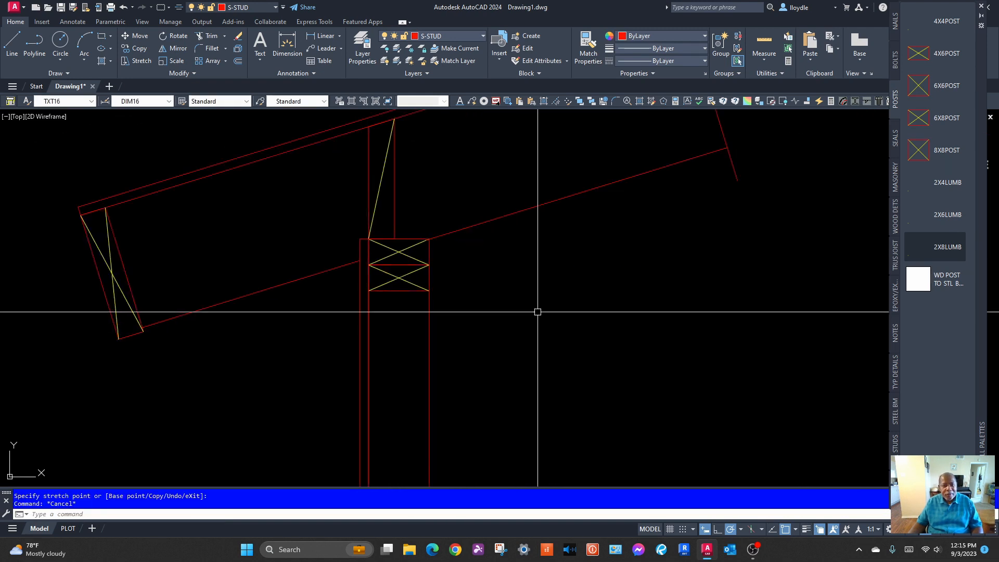
scroll(538, 311, down, 3)
mouse_move(595, 370)
middle_down()
mouse_move(575, 335)
mouse_move(520, 366)
middle_up()
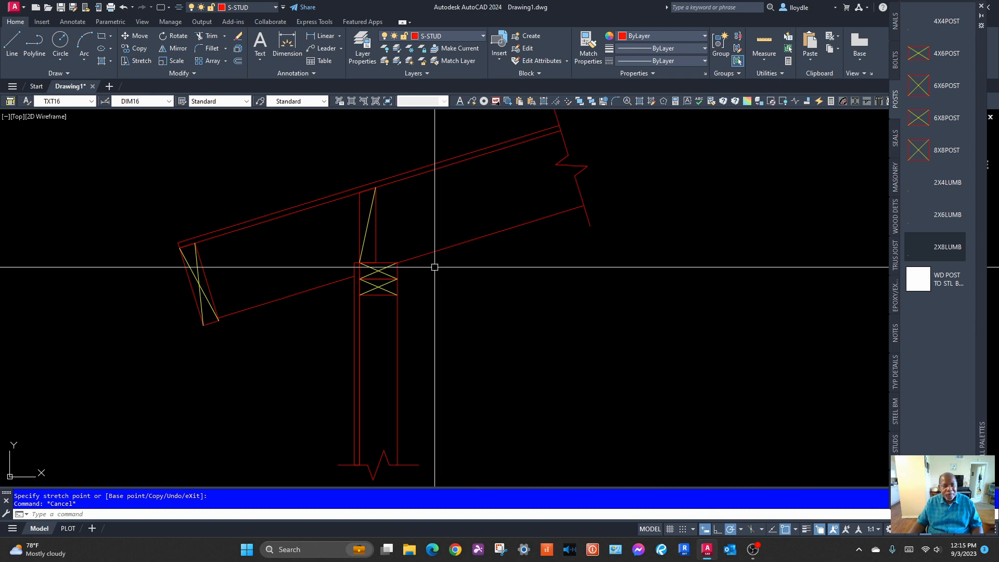
middle_drag(430, 263, 487, 266)
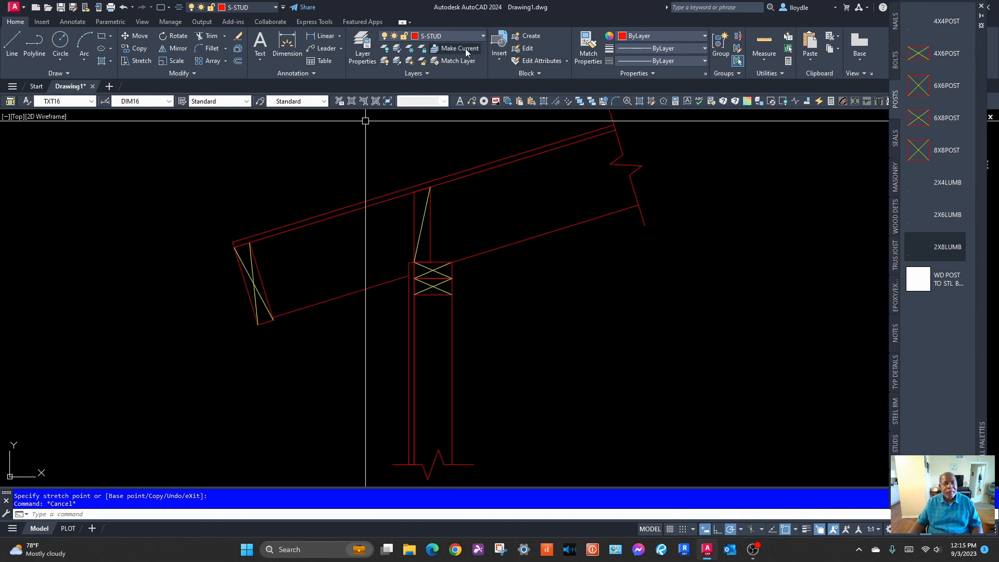
click(462, 35)
scroll(411, 145, up, 3)
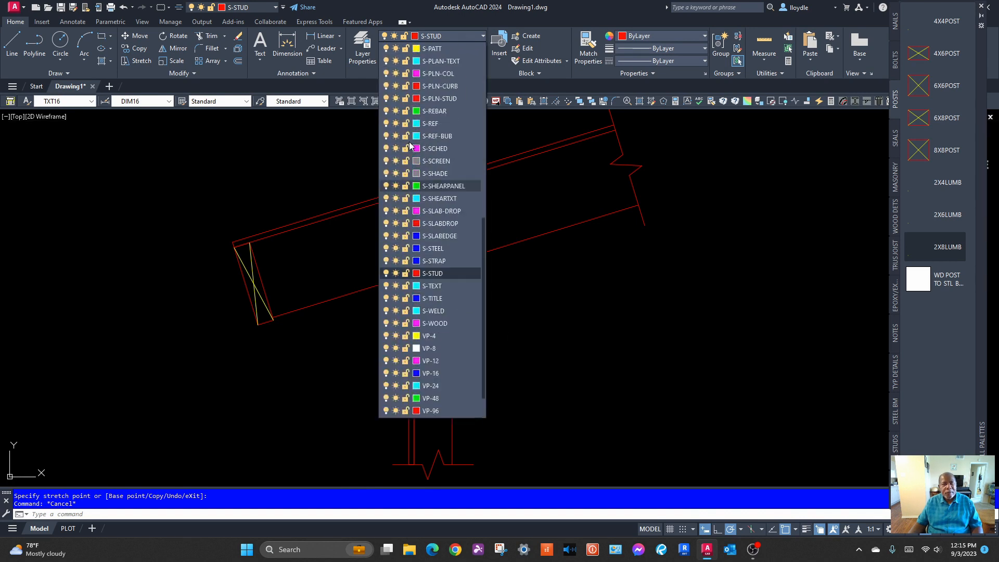
scroll(411, 145, up, 2)
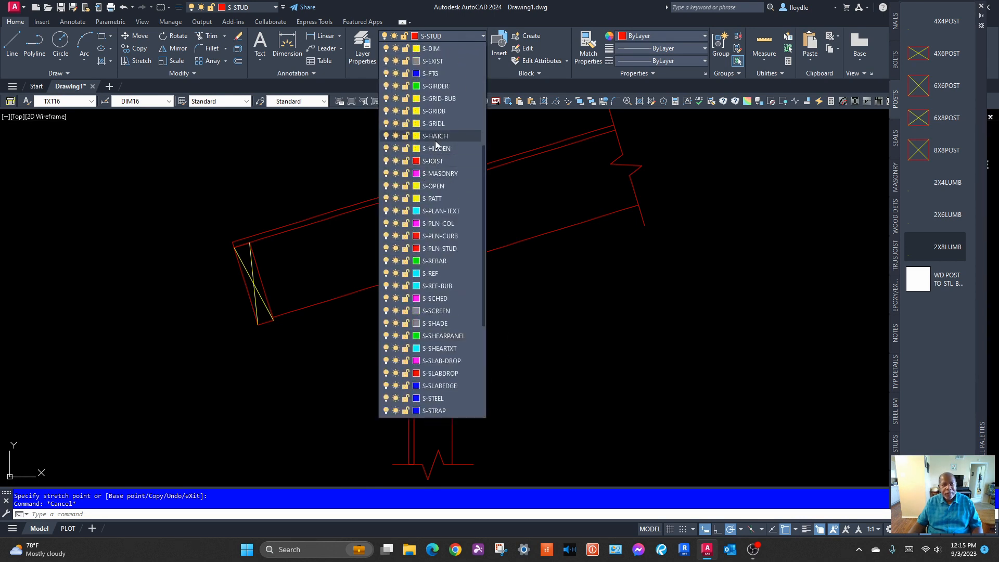
click(435, 136)
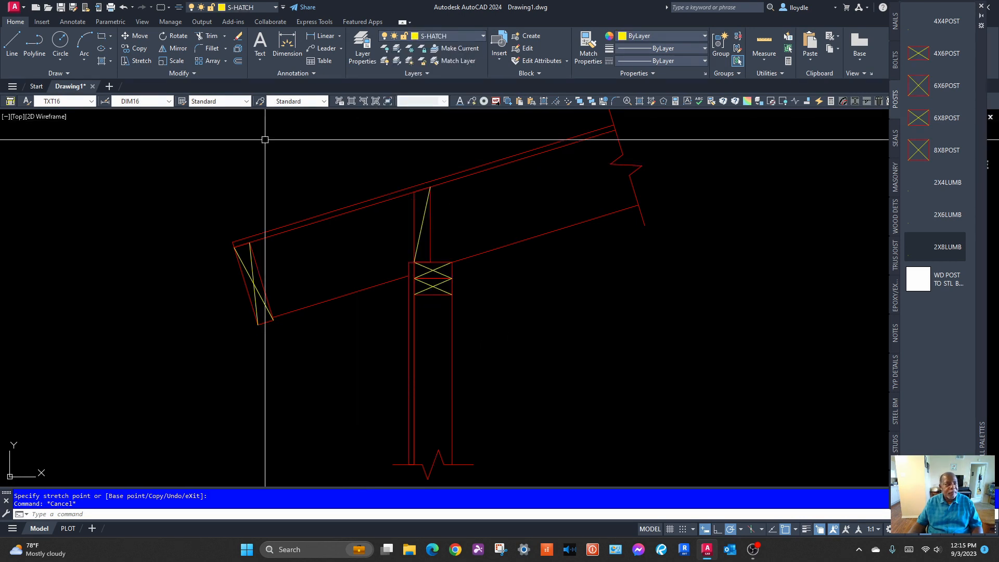
Hatch the wall sheathing and the roof sheathing with diagonal lines at scale 16
click(102, 61)
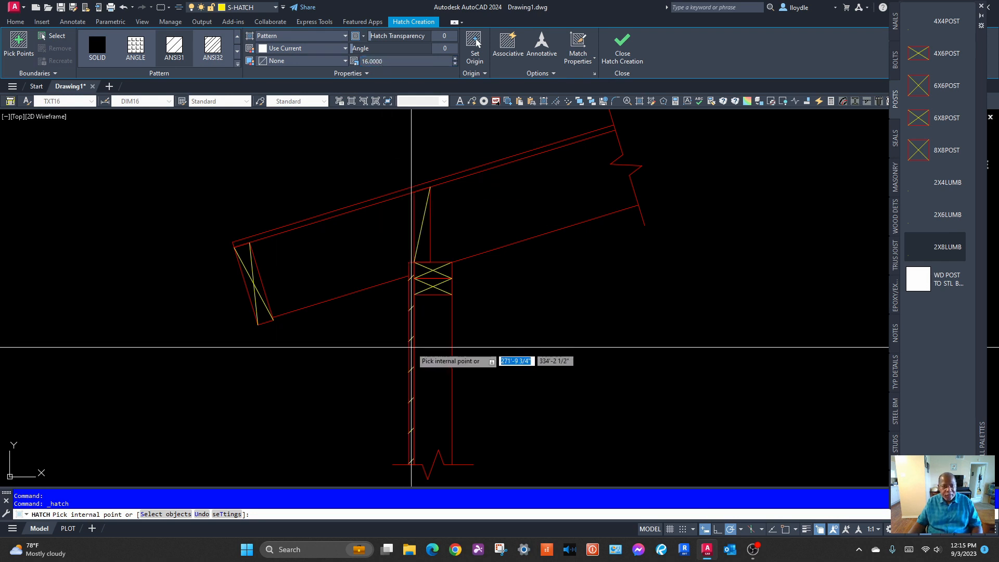
key(Return)
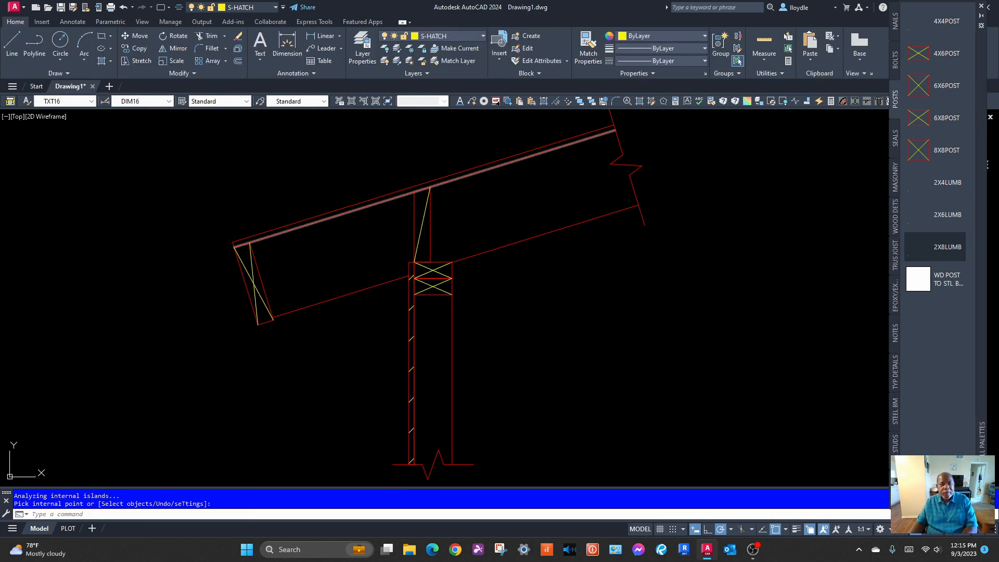
key(Return)
click(464, 175)
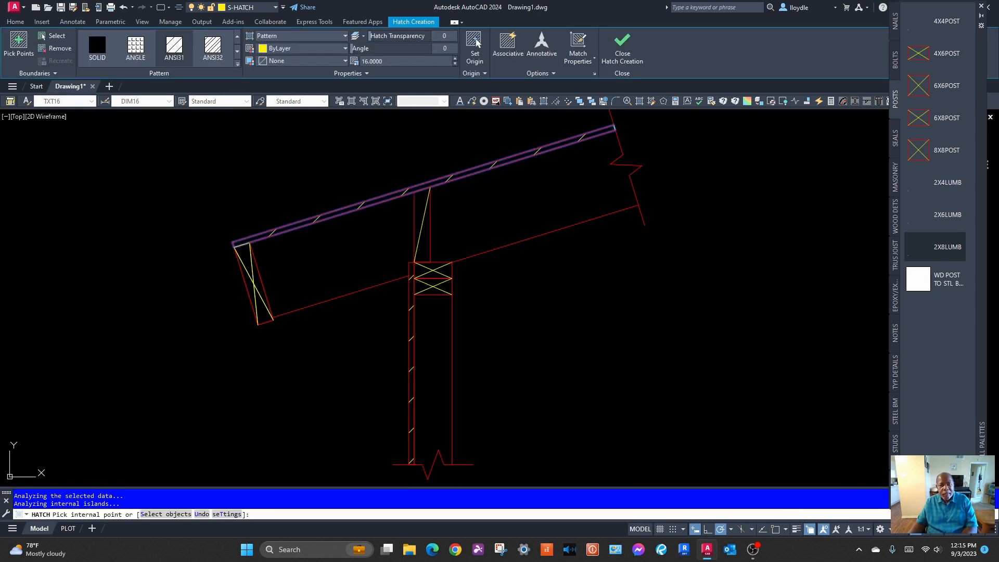
key(Return)
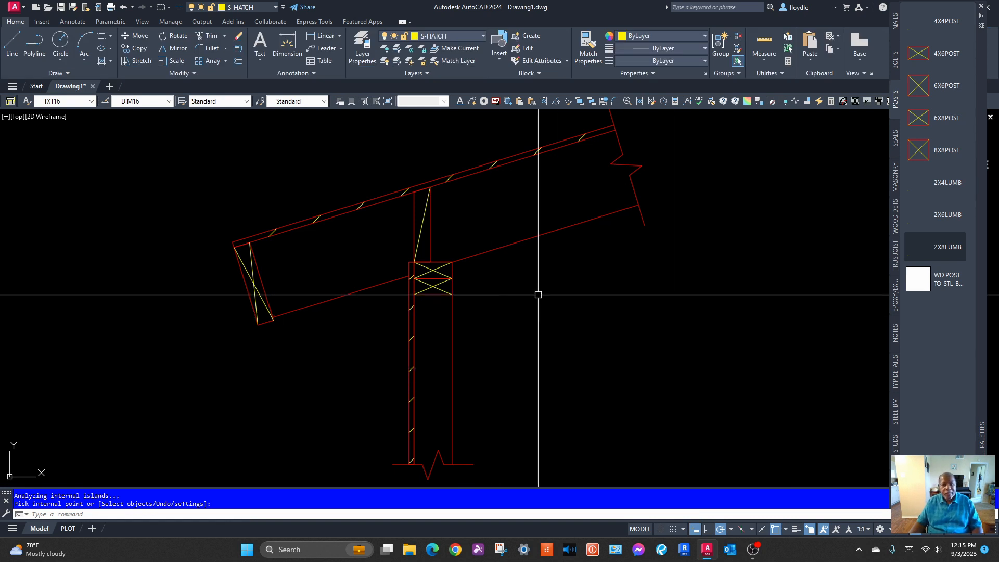
Make S-STRAP the current layer
click(452, 37)
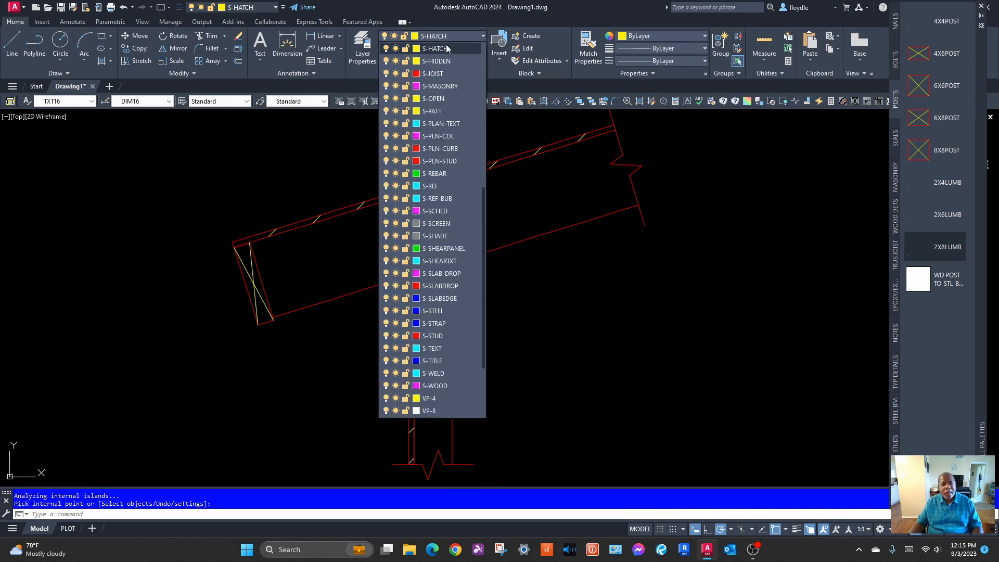
click(435, 324)
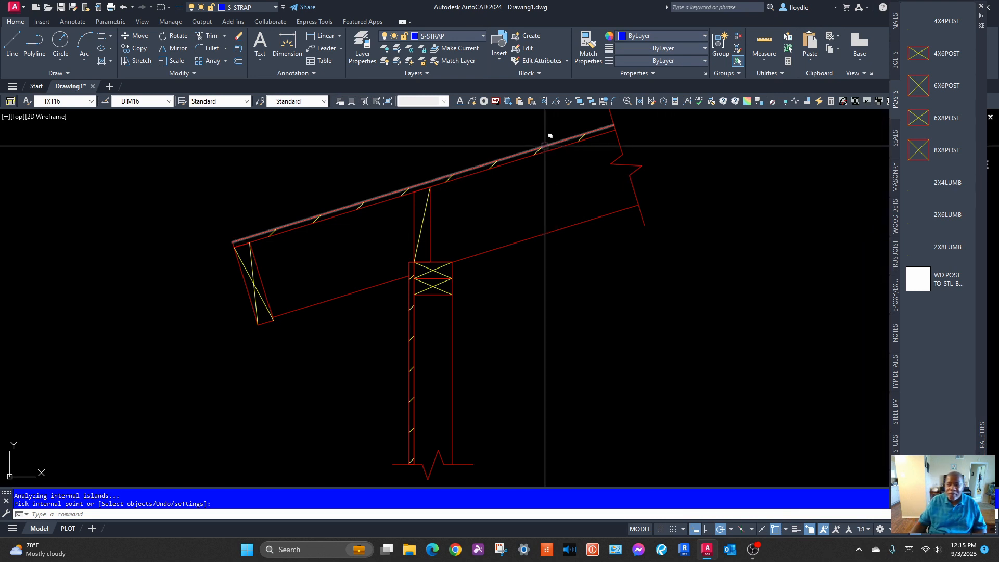
key(Escape)
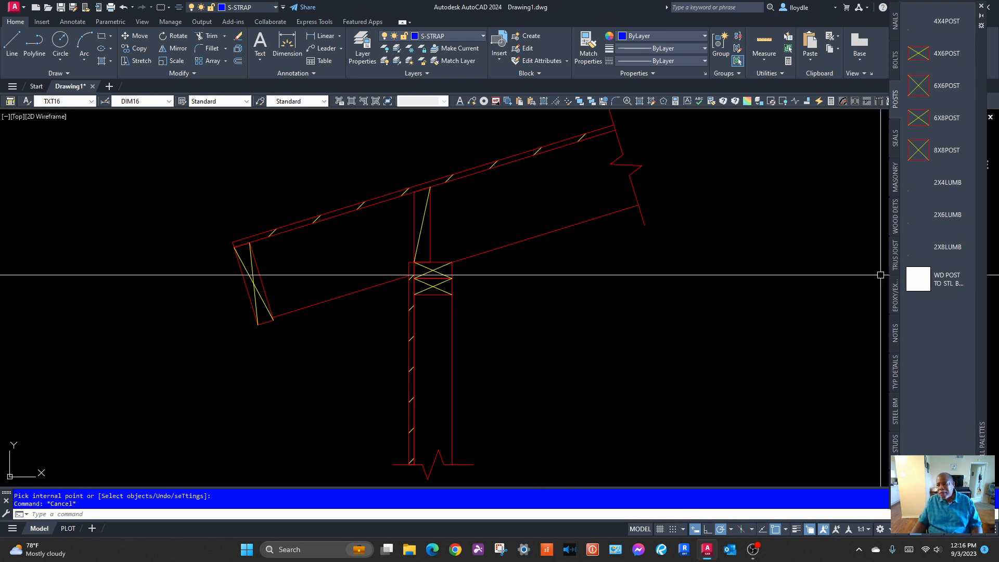
Create a new tool palette named SIMPSON below the POSTS palette
right_click(895, 228)
click(916, 255)
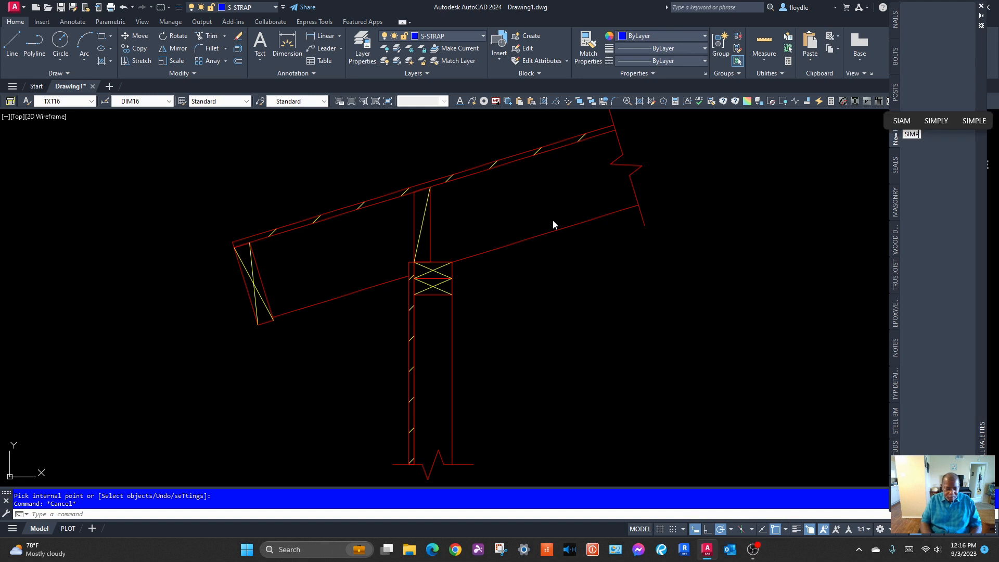
key(Return)
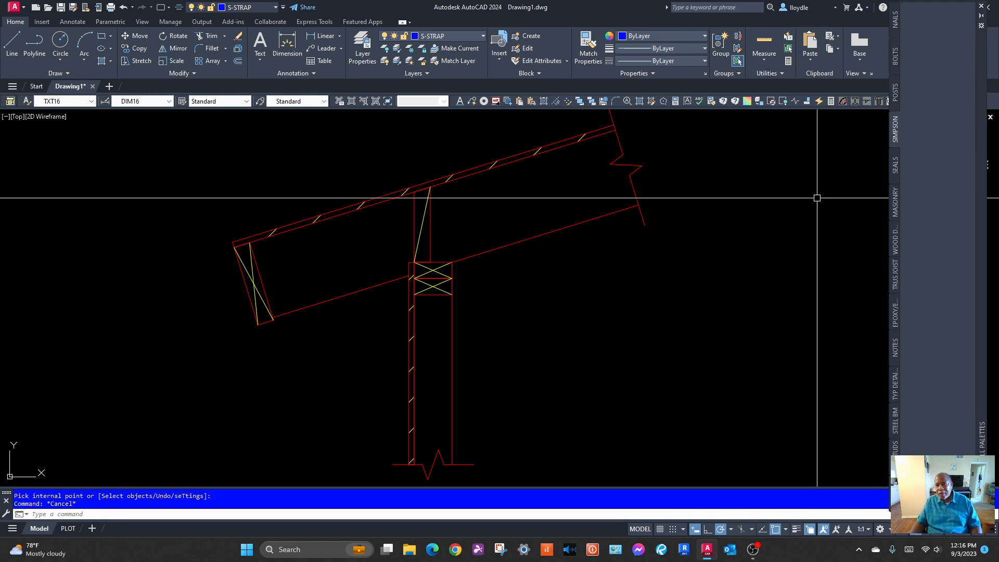
Switch to File Explorer and open the TYPICAL BLOCKS folder in C:\Drawings\WHEELER&GRAY TYPICAL DETAILS
click(410, 550)
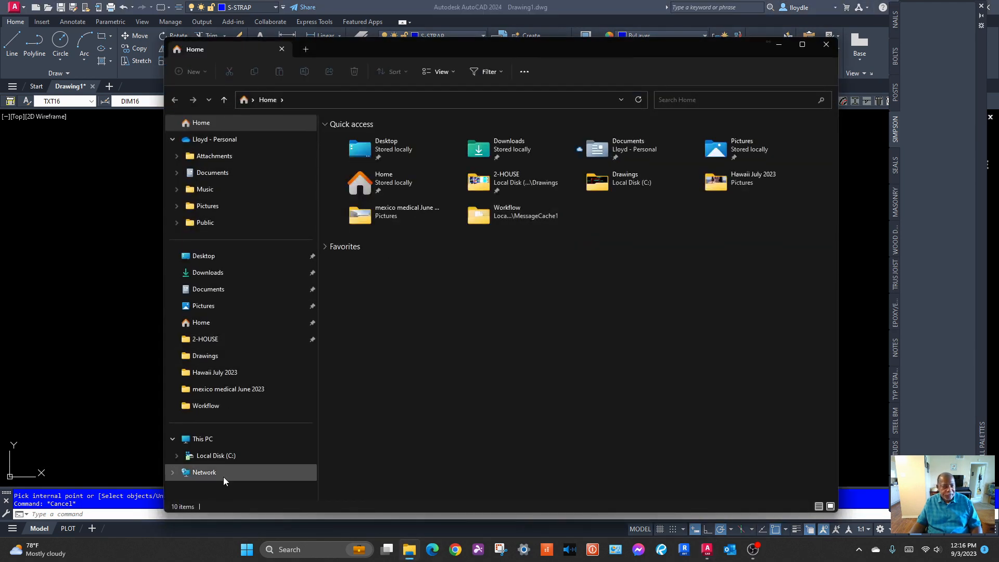
click(224, 456)
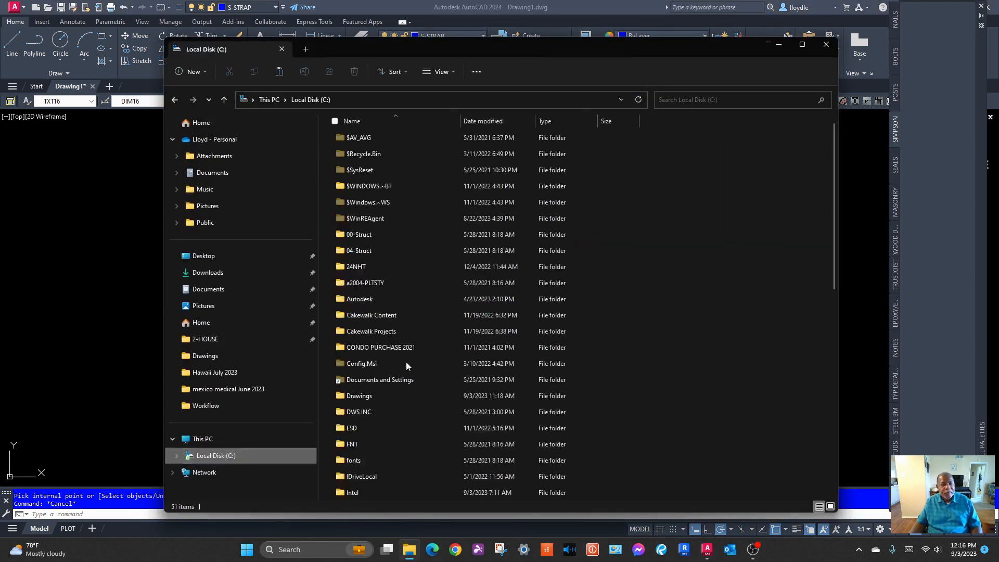
double_click(365, 397)
key(w)
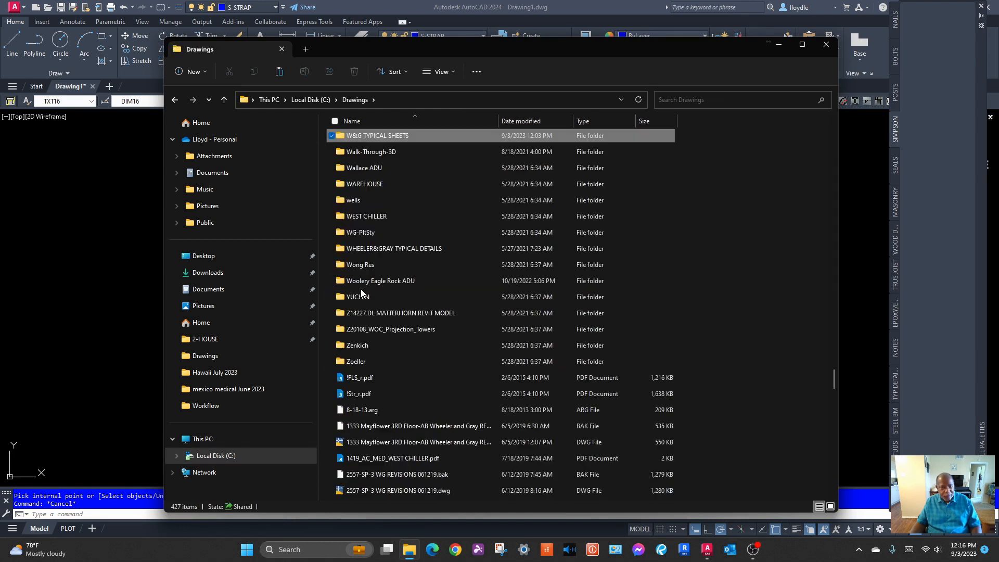
double_click(376, 248)
scroll(374, 253, down, 10)
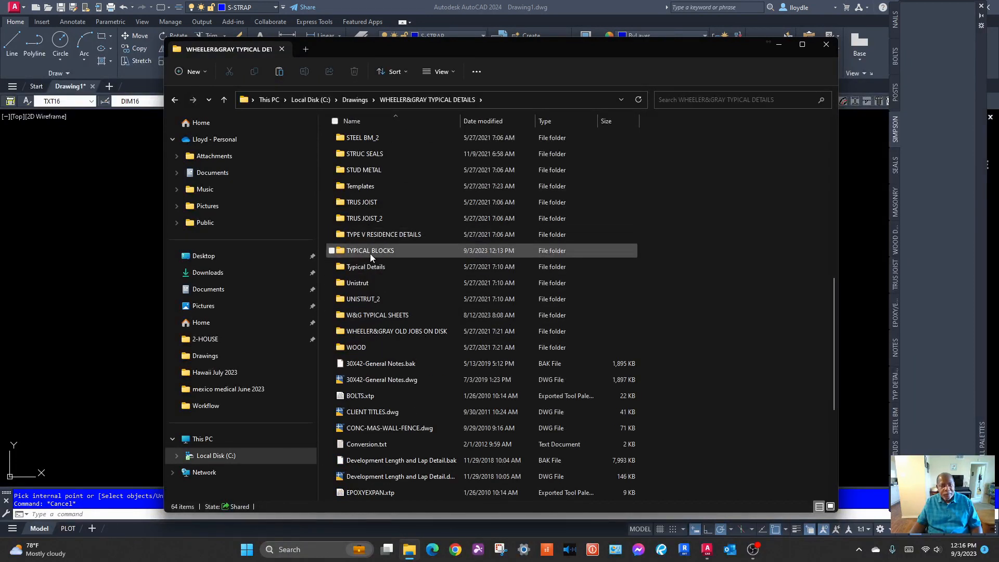
double_click(370, 252)
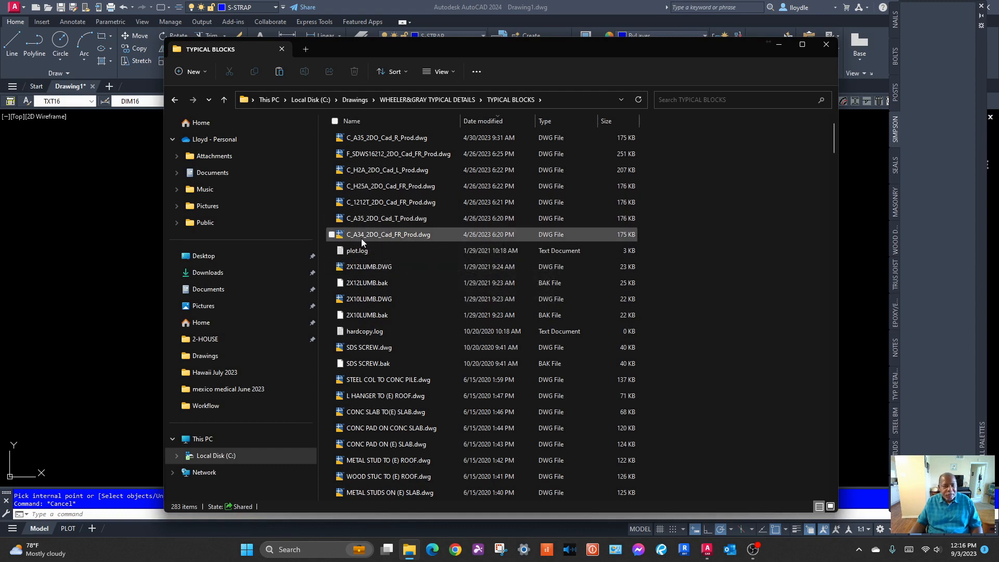
Add C_A35_2DO_Cad_T_Prod, C_A34_2DO_Cad_FR_Prod and C_1212T_2DO_Cad_FR_Prod to the SIMPSON tool palette
drag(371, 217, 925, 31)
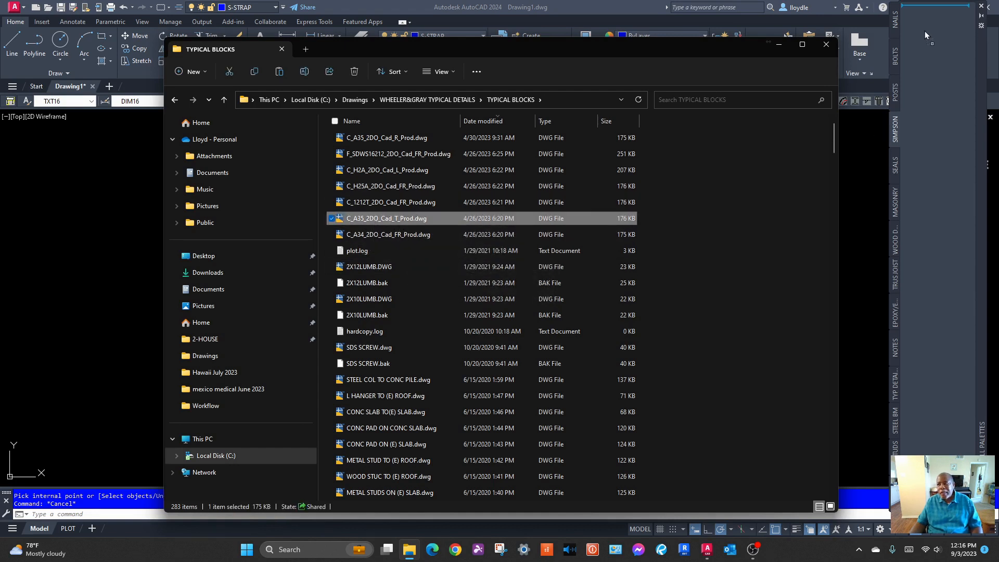
click(376, 233)
drag(947, 62, 943, 51)
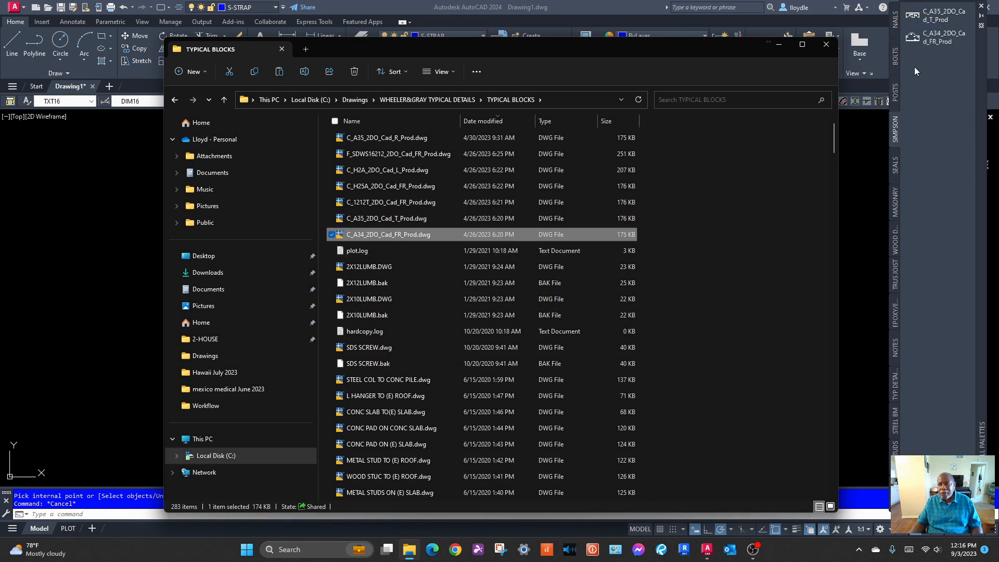
click(368, 202)
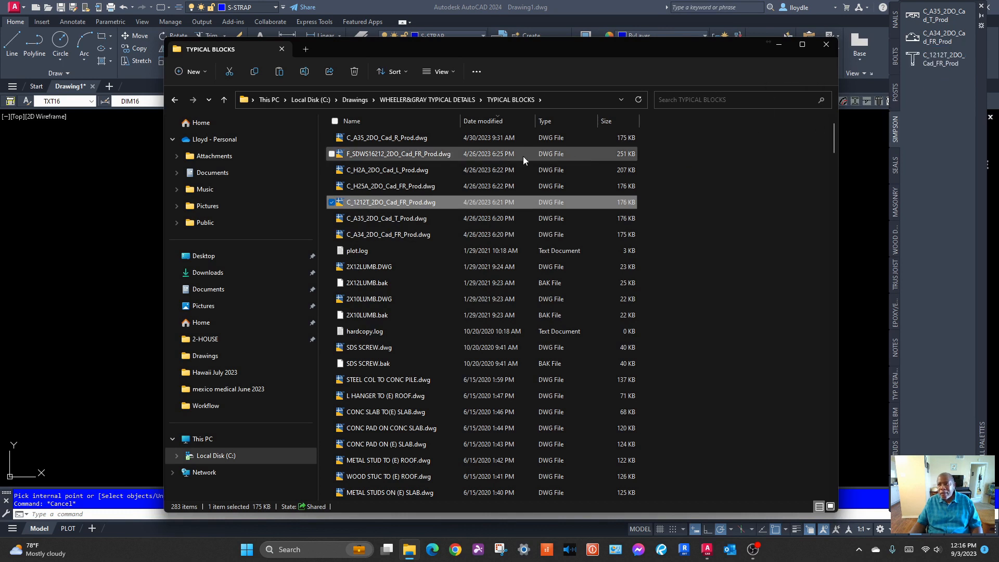
Add C_H25A_2DO_Cad_FR_Prod, F_SDWS16212_2DO_Cad_FR_Prod and C_A35_2DO_Cad_R_Prod to the SIMPSON palette and close the folder window
mouse_move(364, 186)
mouse_down()
mouse_move(892, 79)
mouse_move(940, 80)
mouse_up()
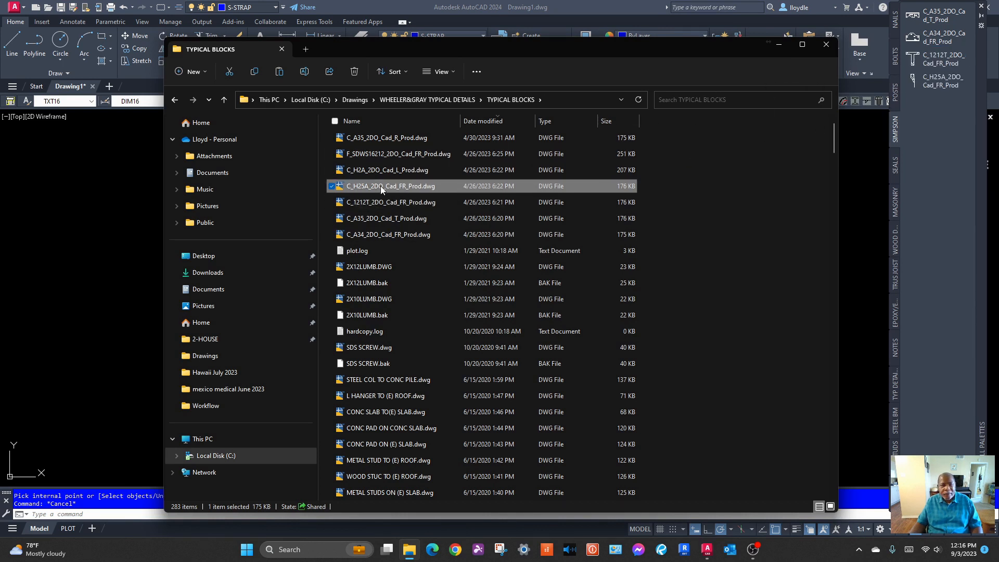
click(381, 155)
drag(381, 156, 997, 152)
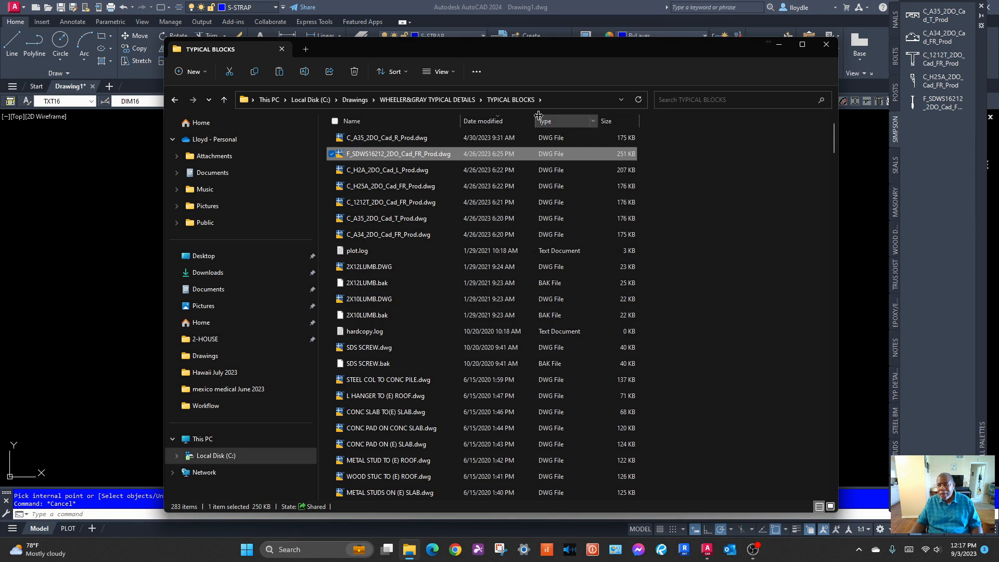
click(371, 137)
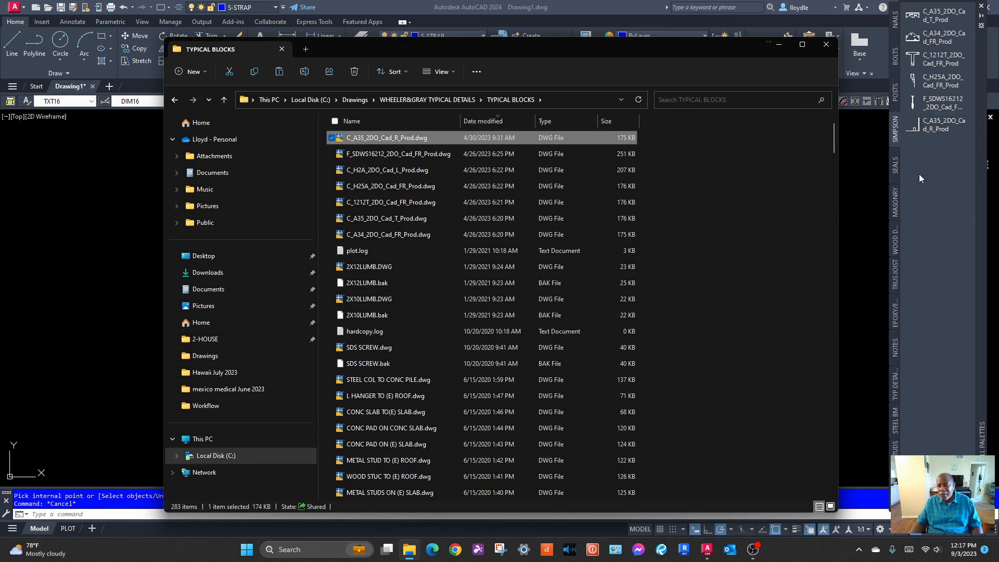
click(827, 46)
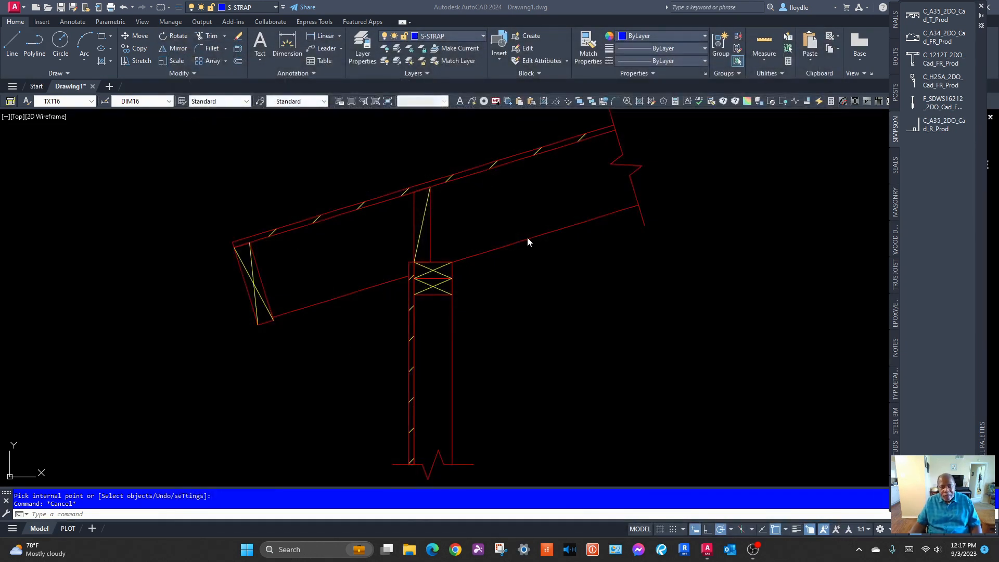
Set the C_A35_2DO_Cad_R_Prod palette tool to prompt for rotation
right_click(929, 123)
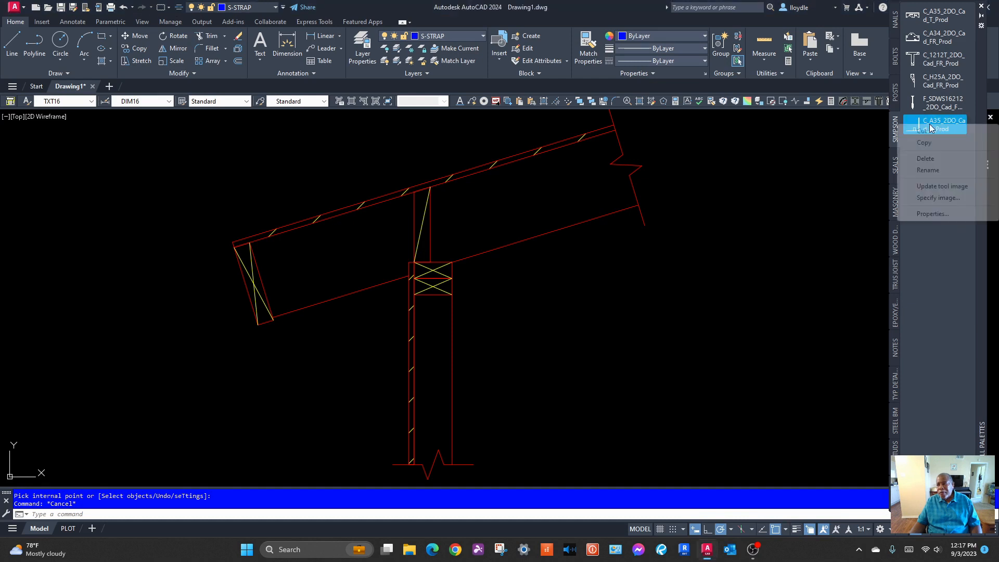
click(931, 214)
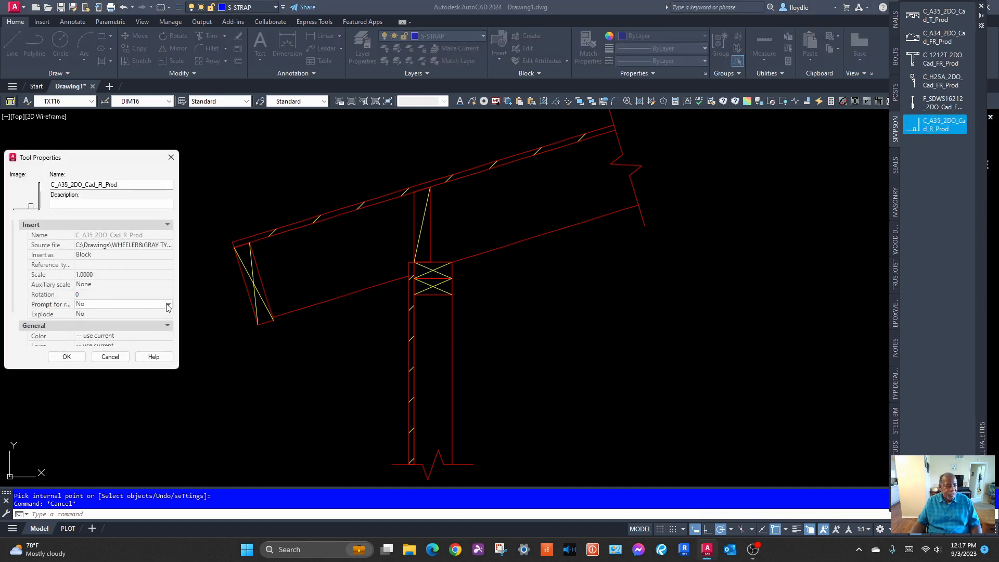
click(104, 313)
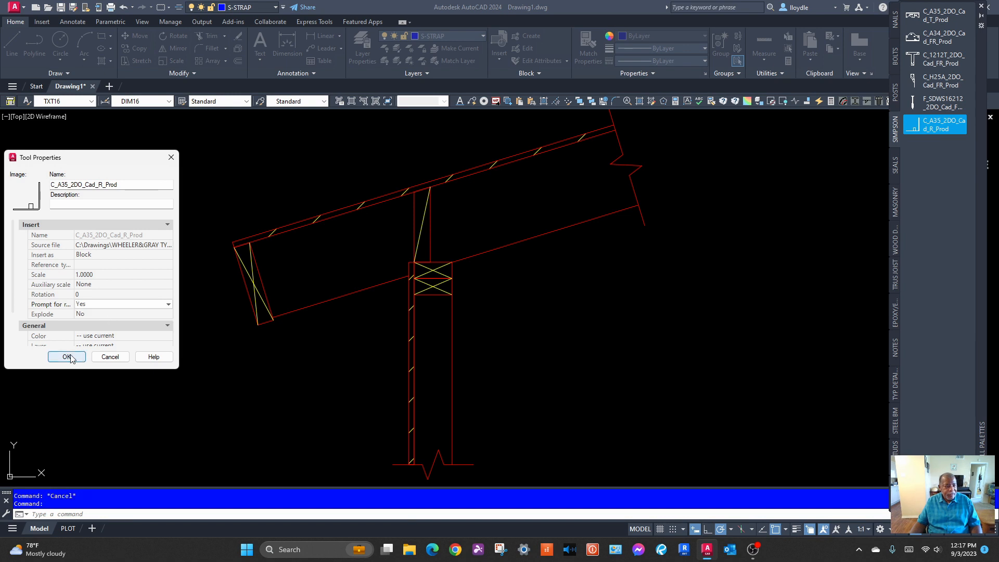
click(66, 356)
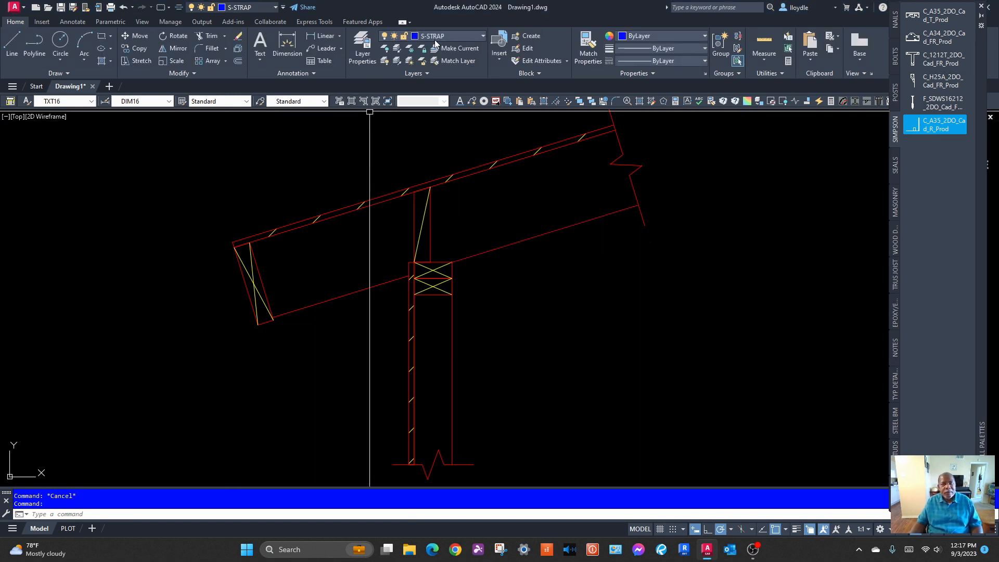
Insert the C_A35_2DO_Cad_R_Prod clip above the top plates beside the blocking, with its legs upright and horizontal
click(931, 128)
scroll(424, 234, up, 8)
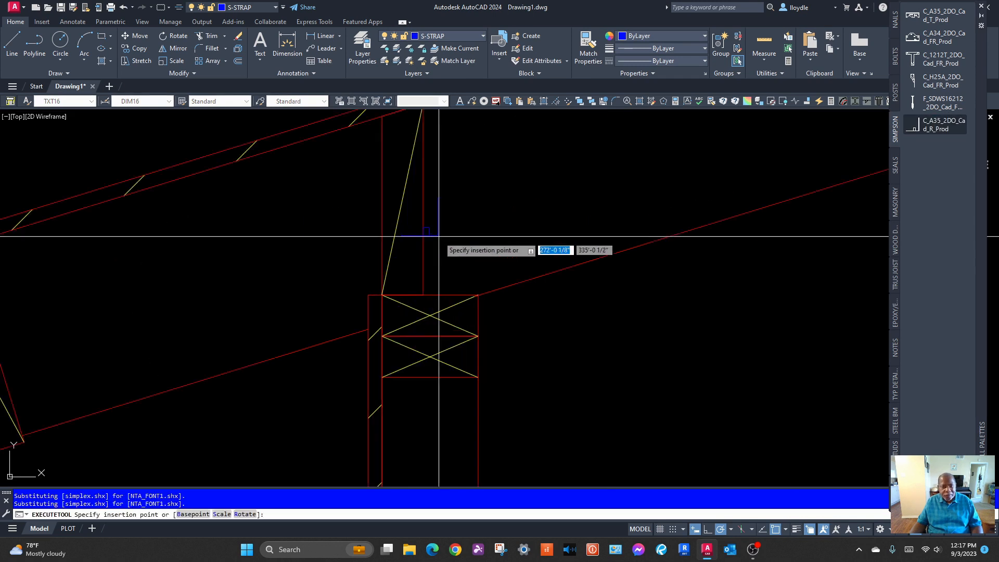
click(467, 306)
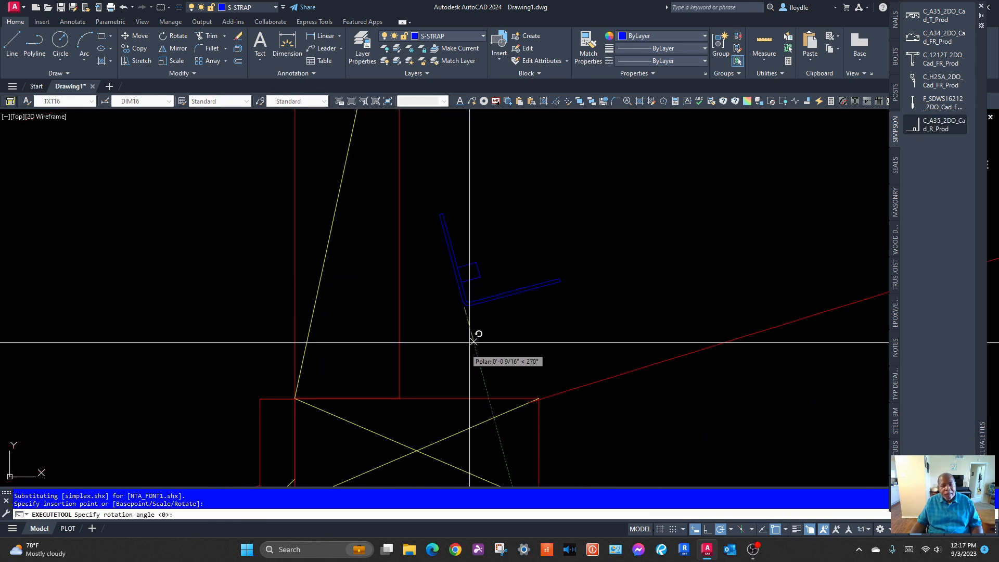
click(466, 346)
Move the A35 clip close to the corner where the blocking meets the upper top plate
click(489, 305)
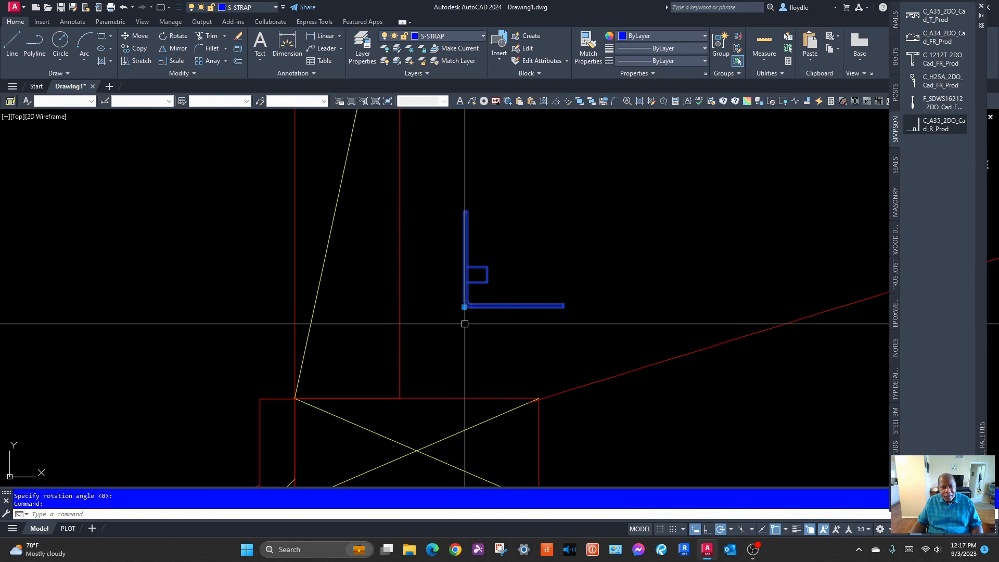
click(464, 307)
click(464, 307)
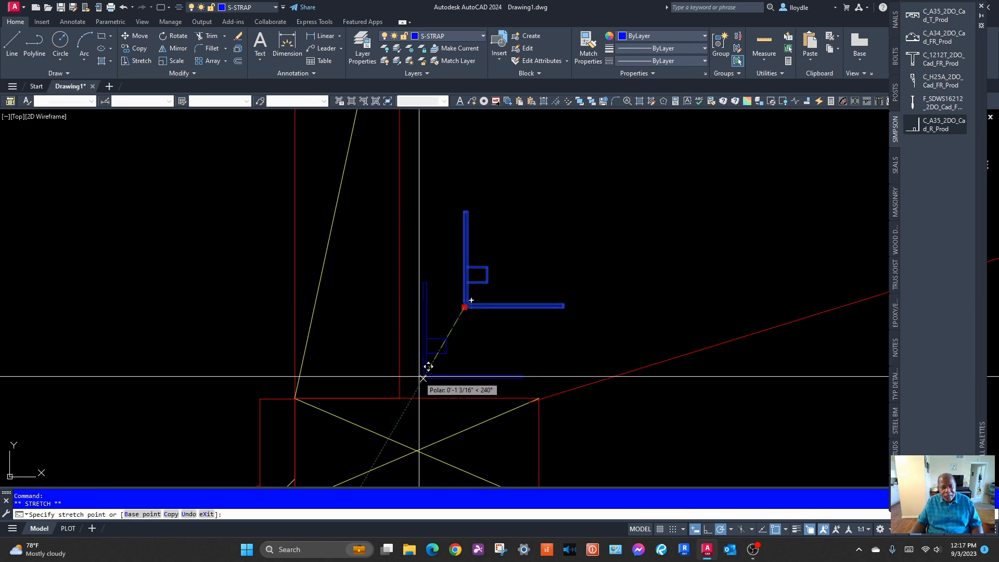
click(423, 378)
key(Escape)
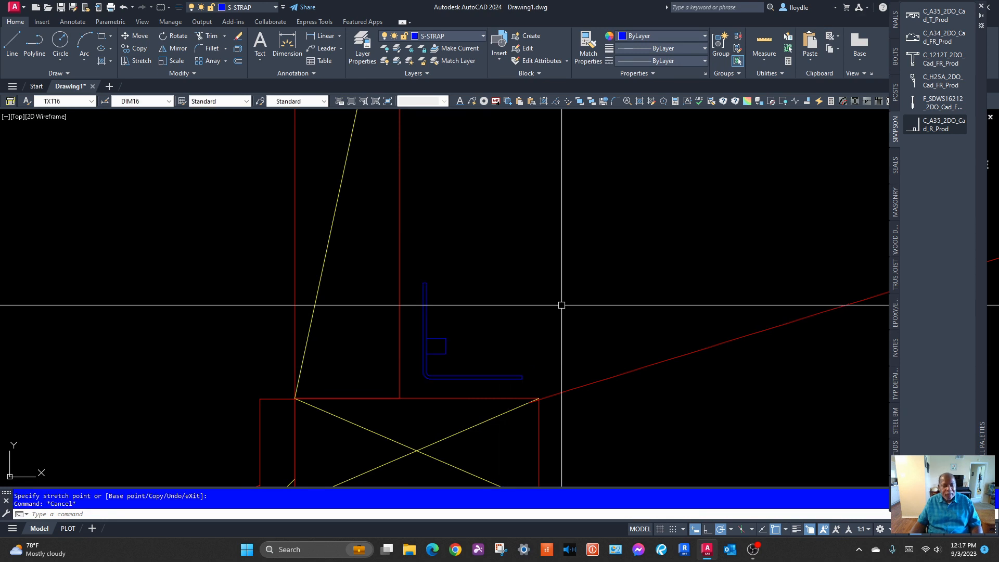
Insert a 10d NAIL from the NAILS palette through the roof sheathing into the blocking, tilted slightly from vertical
scroll(533, 275, down, 5)
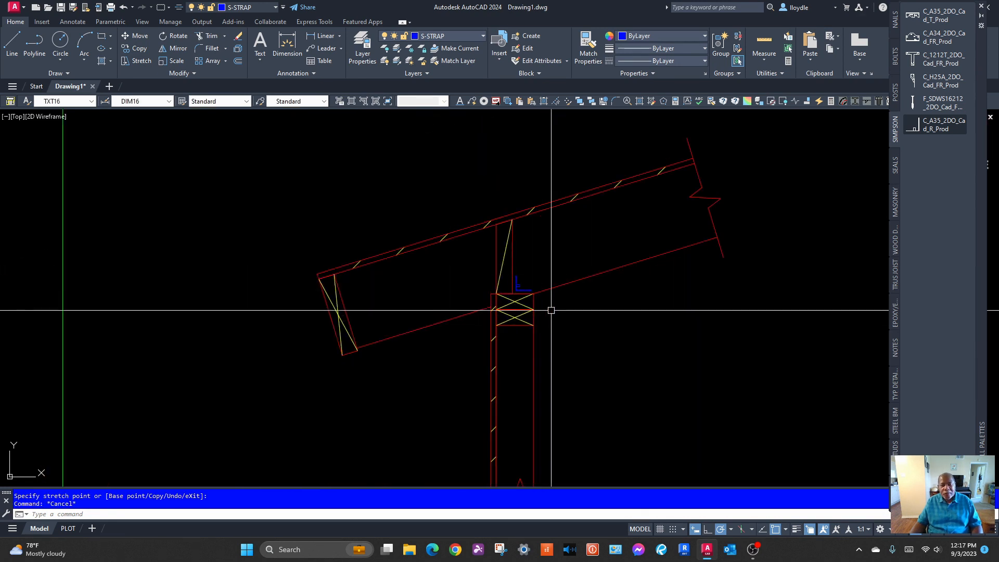
scroll(546, 307, up, 5)
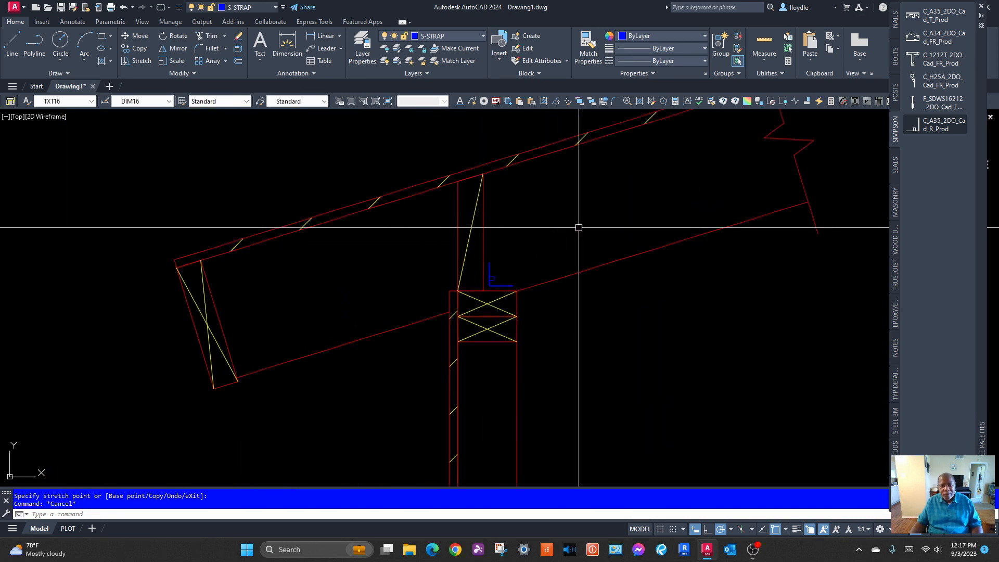
middle_drag(579, 225, 484, 268)
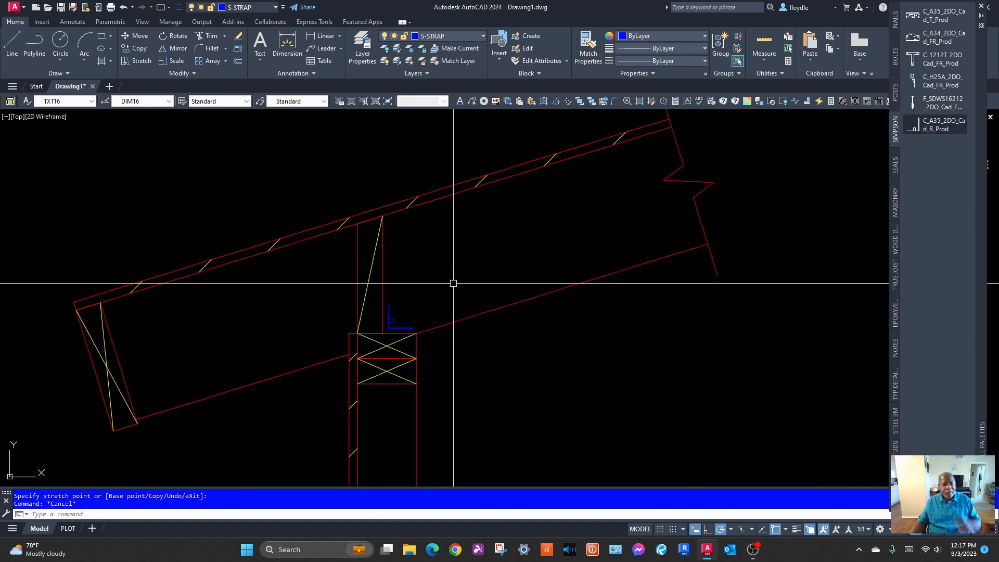
scroll(493, 260, down, 2)
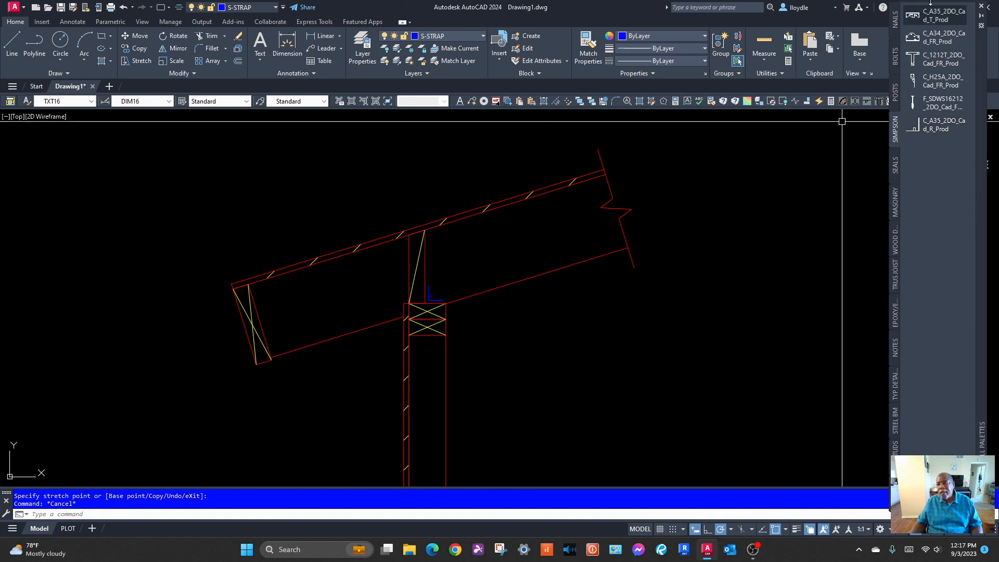
click(895, 20)
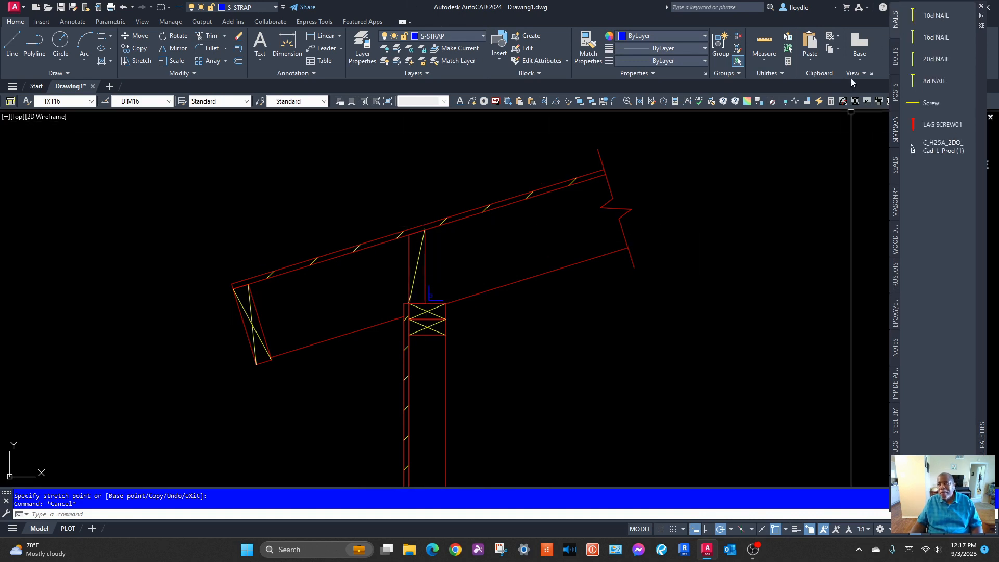
click(935, 16)
scroll(408, 241, up, 5)
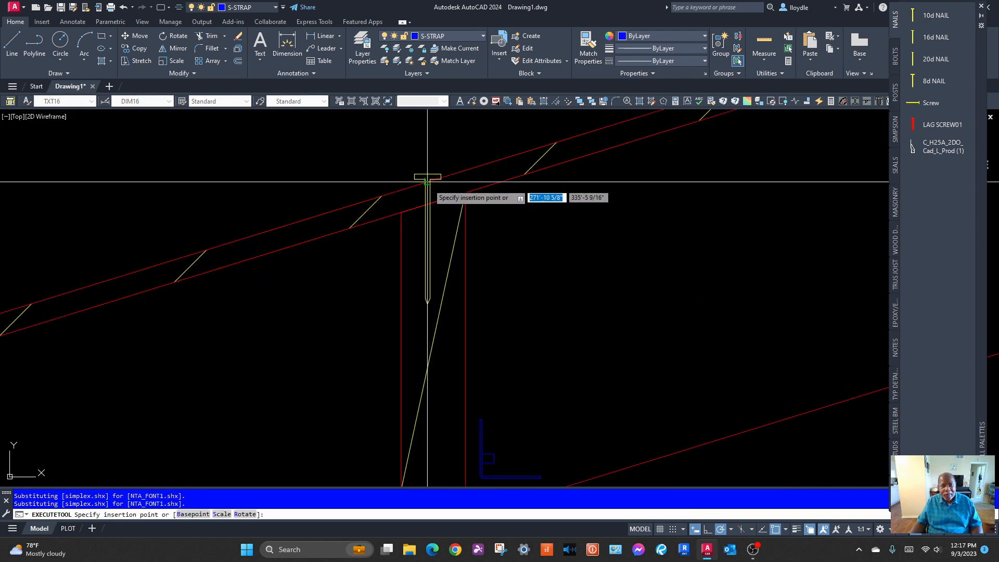
click(427, 180)
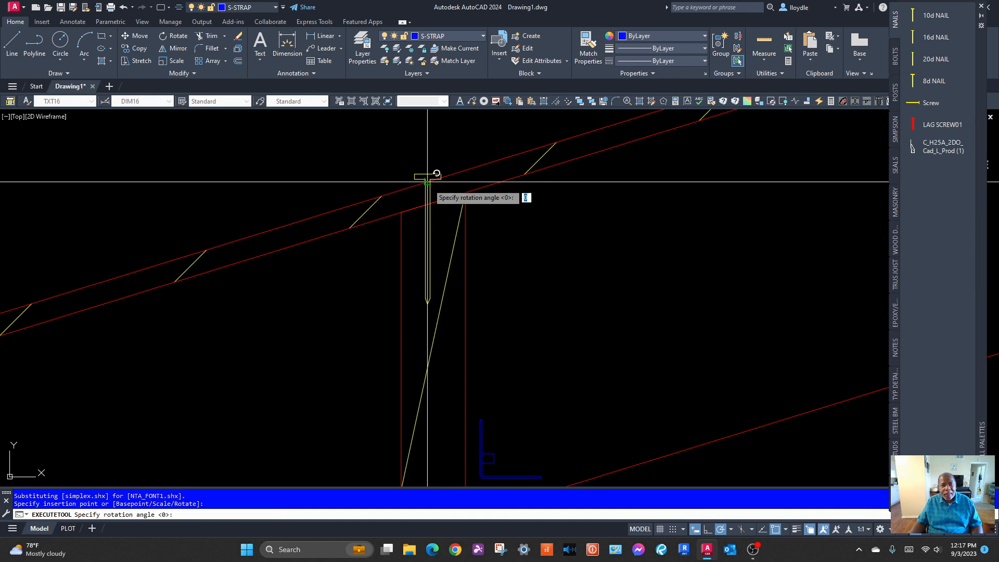
click(770, 157)
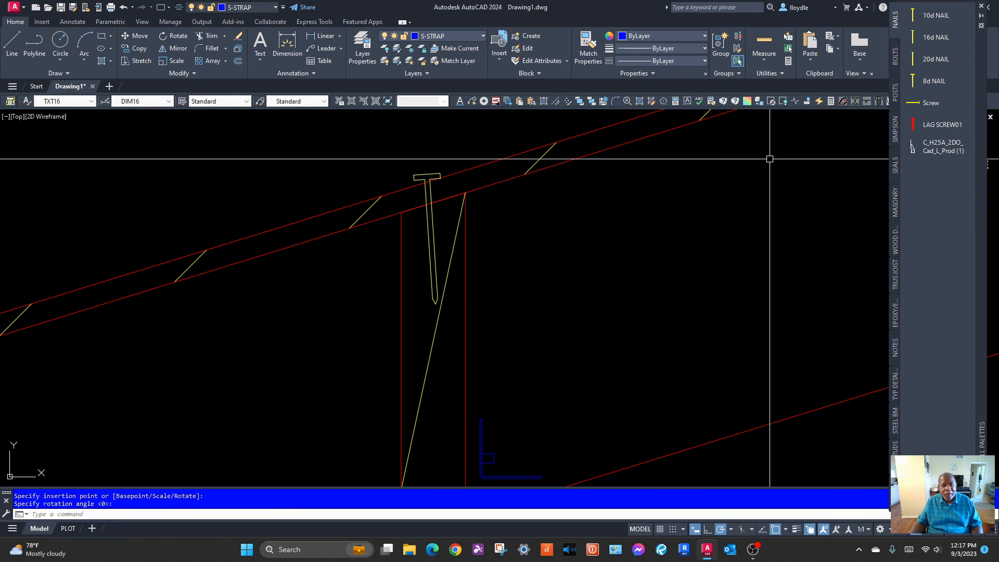
Insert a 10d NAIL through the roof sheathing into the eave fascia member, rotated to match the roof slope
click(932, 14)
scroll(428, 342, down, 3)
middle_drag(315, 345, 482, 284)
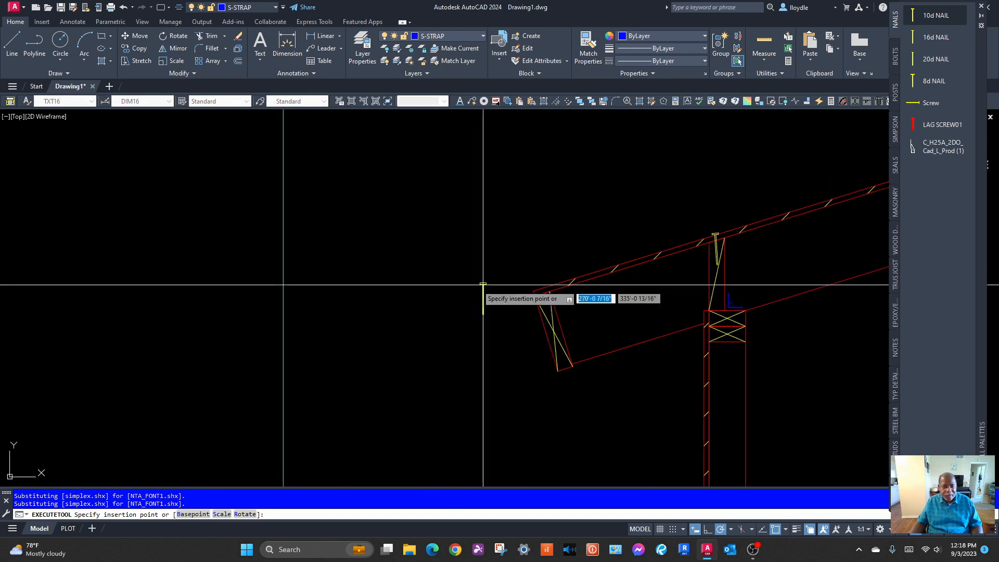
scroll(547, 291, up, 3)
click(714, 306)
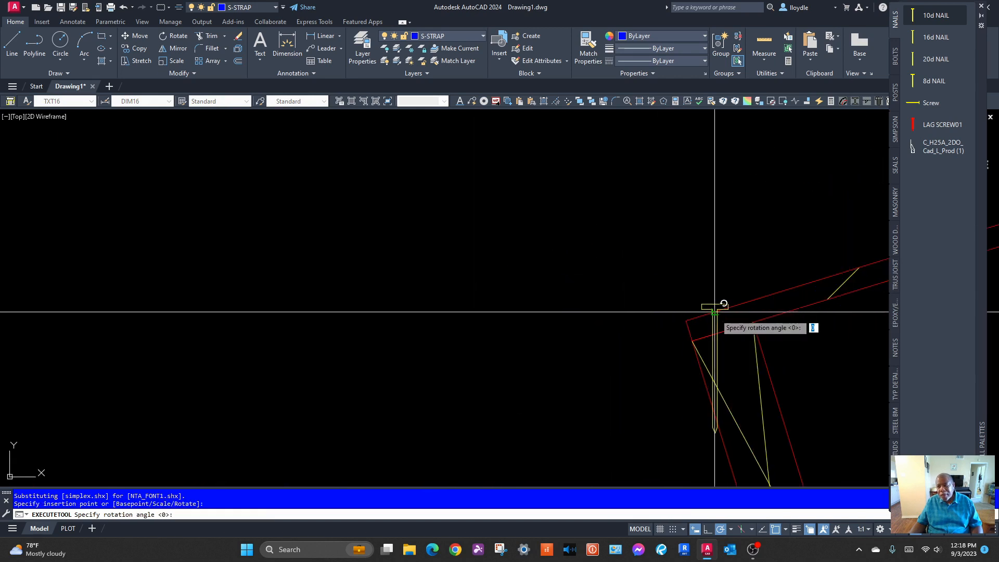
click(775, 293)
scroll(773, 271, down, 5)
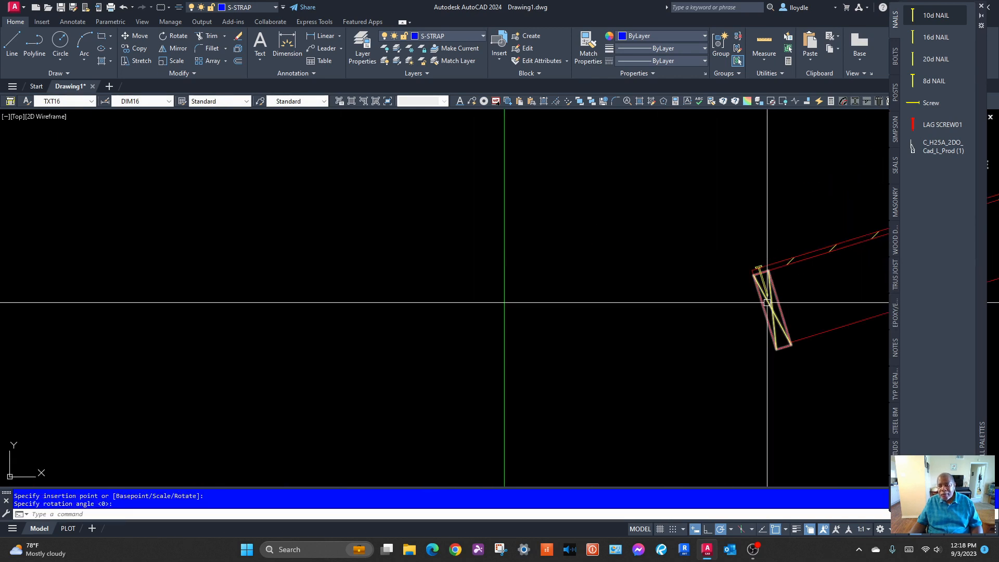
Insert an 8d NAIL from the NAILS palette horizontally through the wall sheathing into the upper top plate
middle_drag(503, 296, 193, 266)
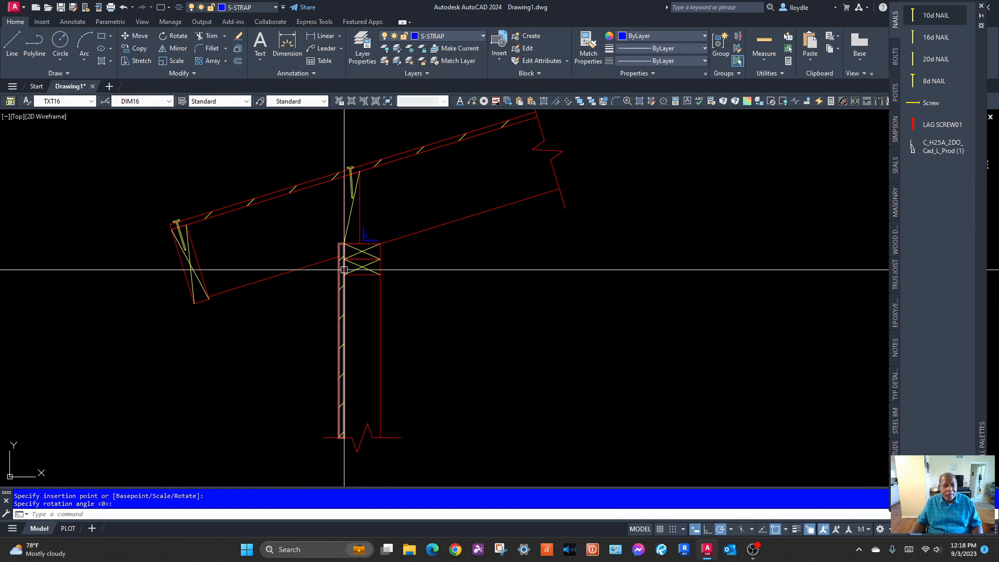
click(930, 82)
scroll(343, 255, up, 6)
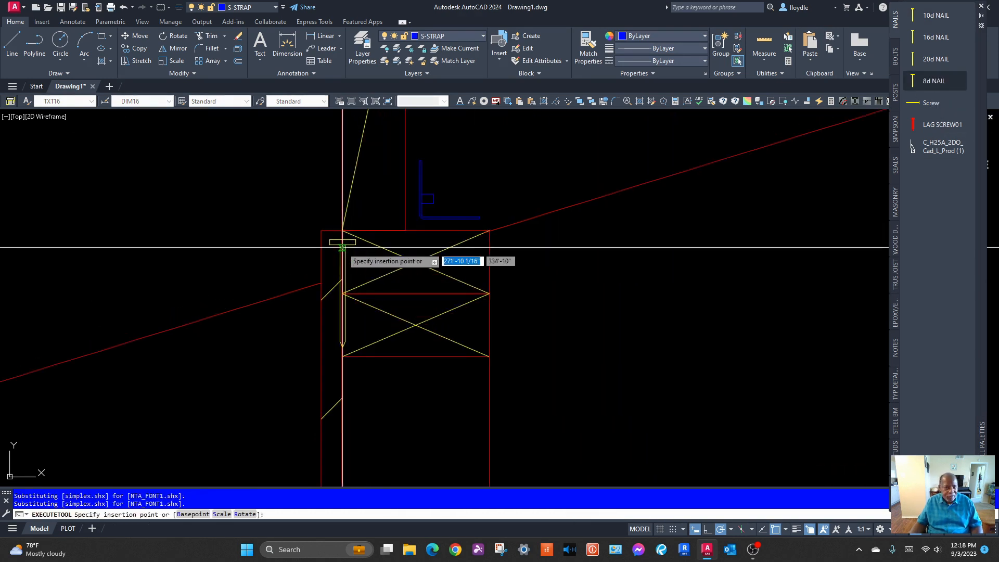
click(321, 264)
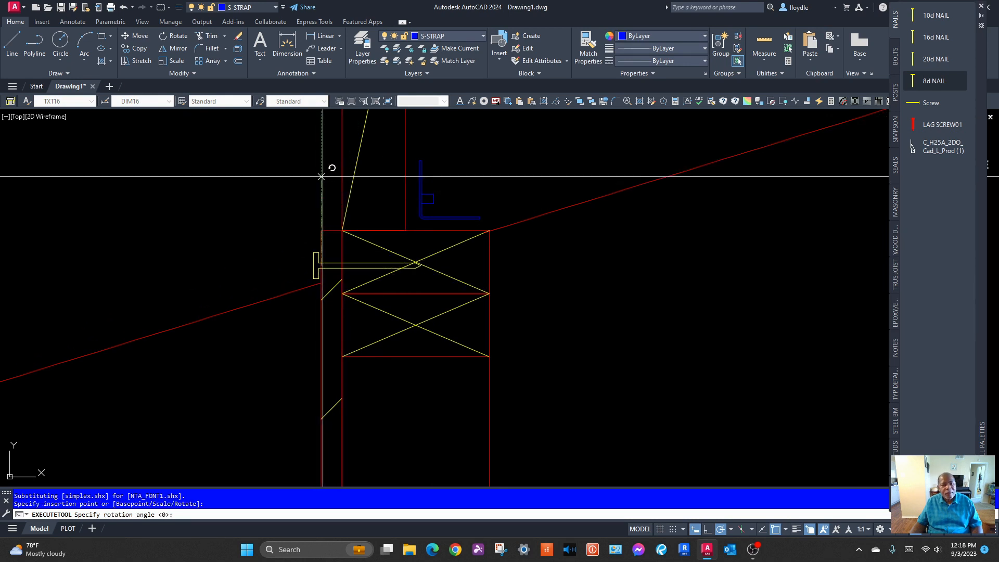
key(Return)
scroll(546, 239, down, 6)
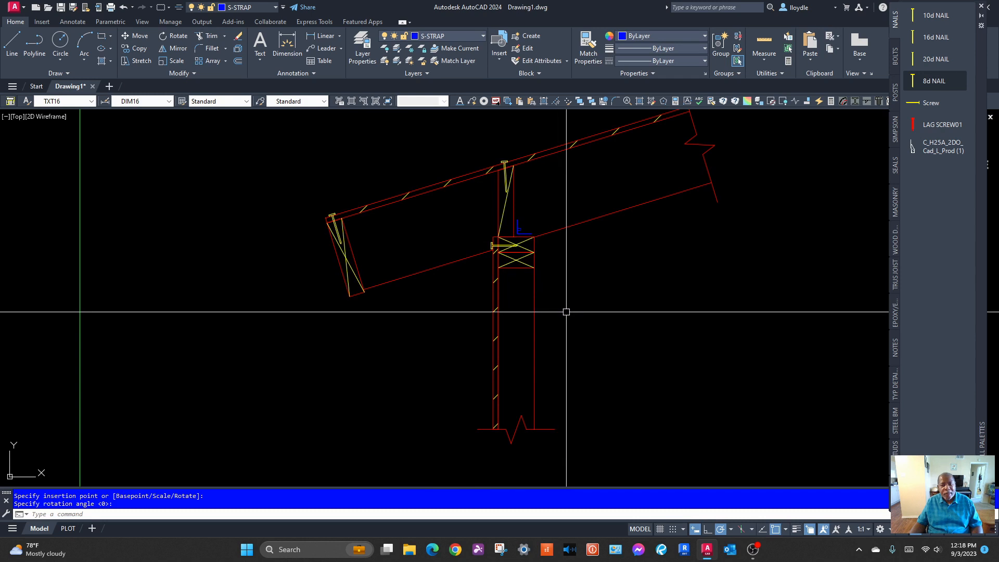
Draw a 3" horizontal line on the S-STRAP layer just outside the wall sheathing, running away from the wall toward the eave
scroll(486, 286, up, 5)
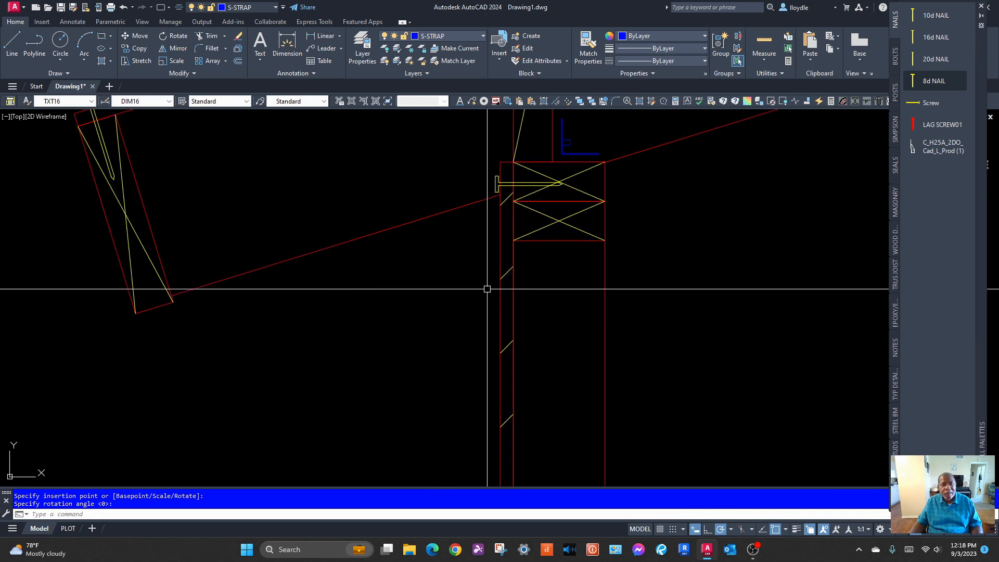
click(12, 43)
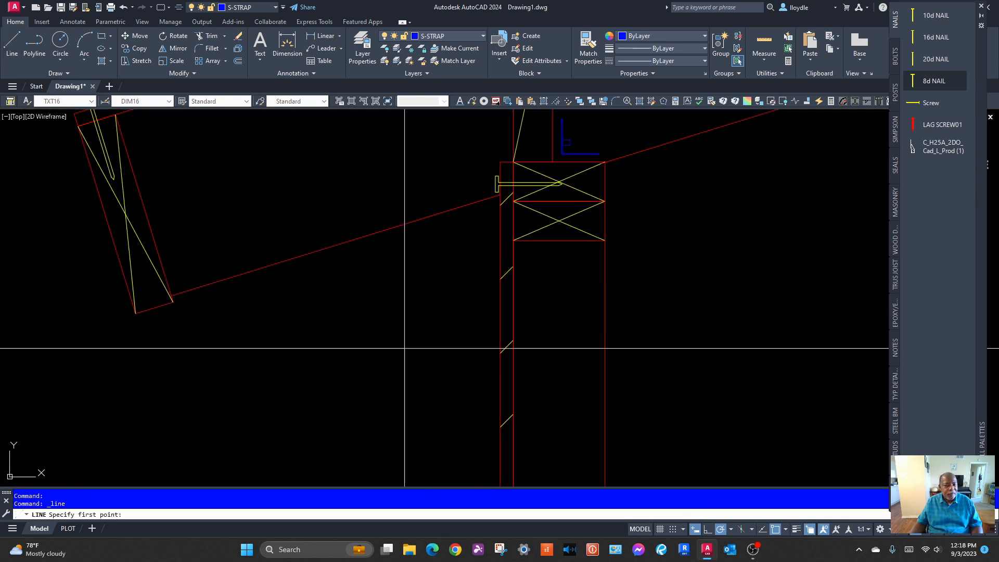
click(480, 343)
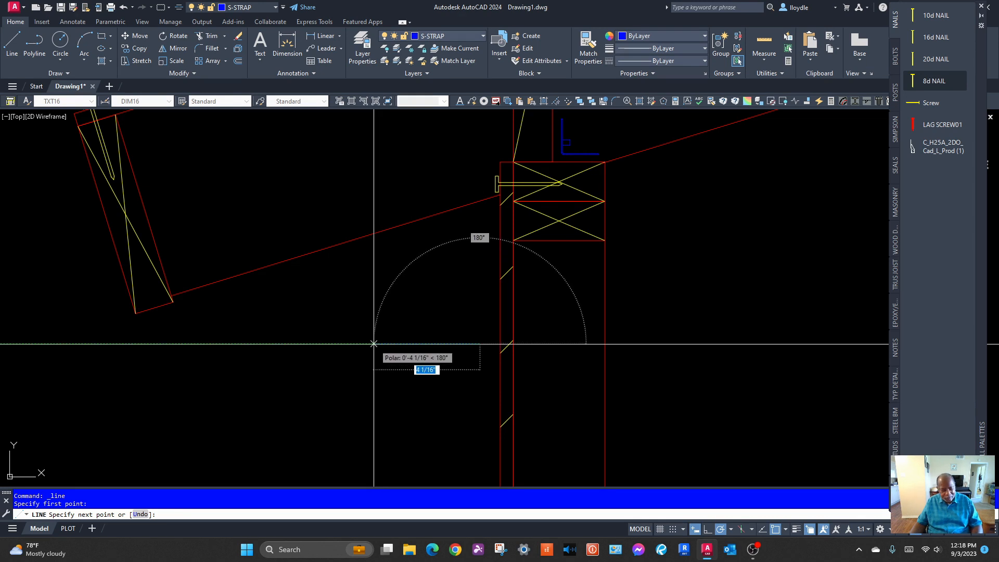
text(3)
key(Return)
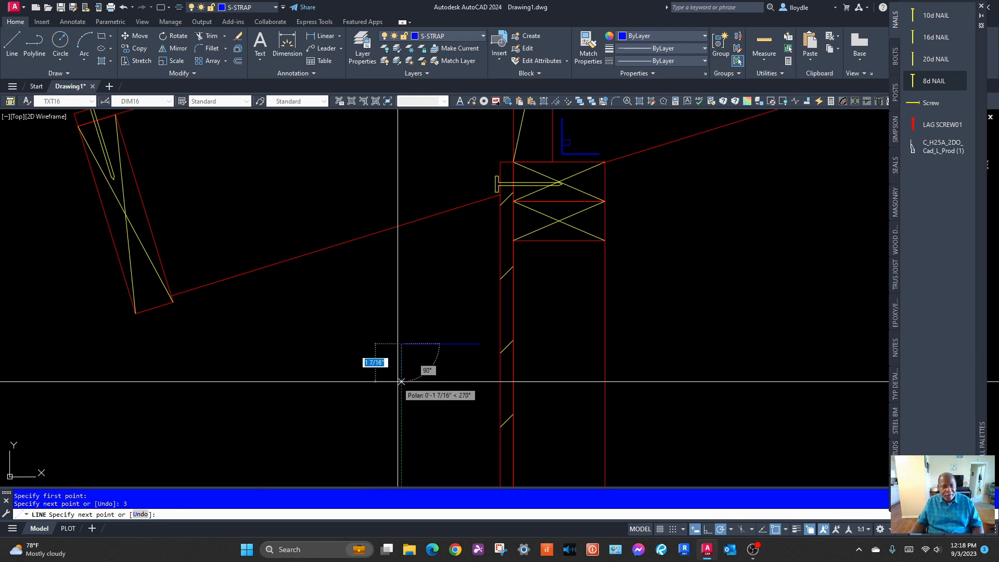
scroll(400, 382, up, 4)
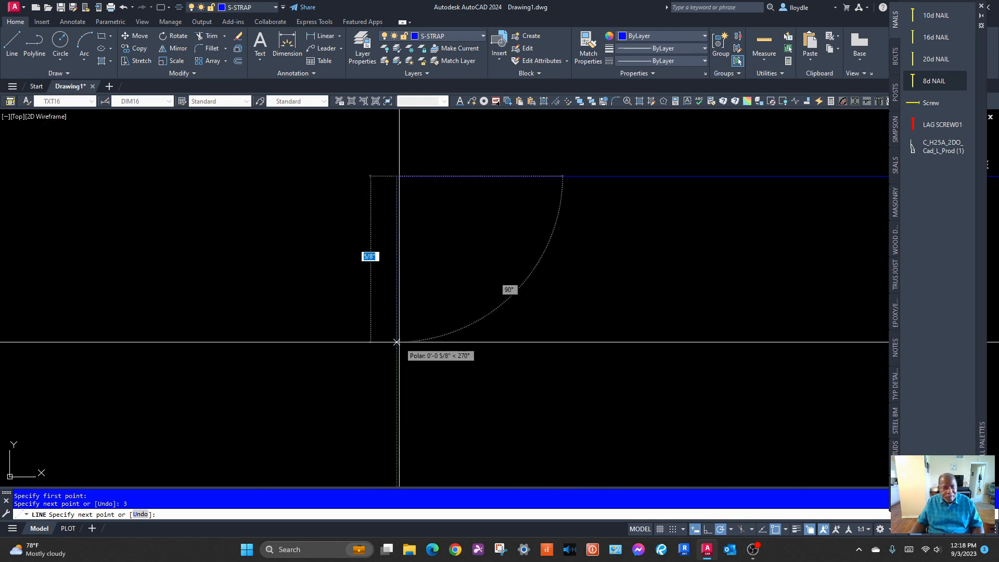
Draw a short vertical line down from the left end of the blue horizontal line and move its midpoint onto that end
click(396, 271)
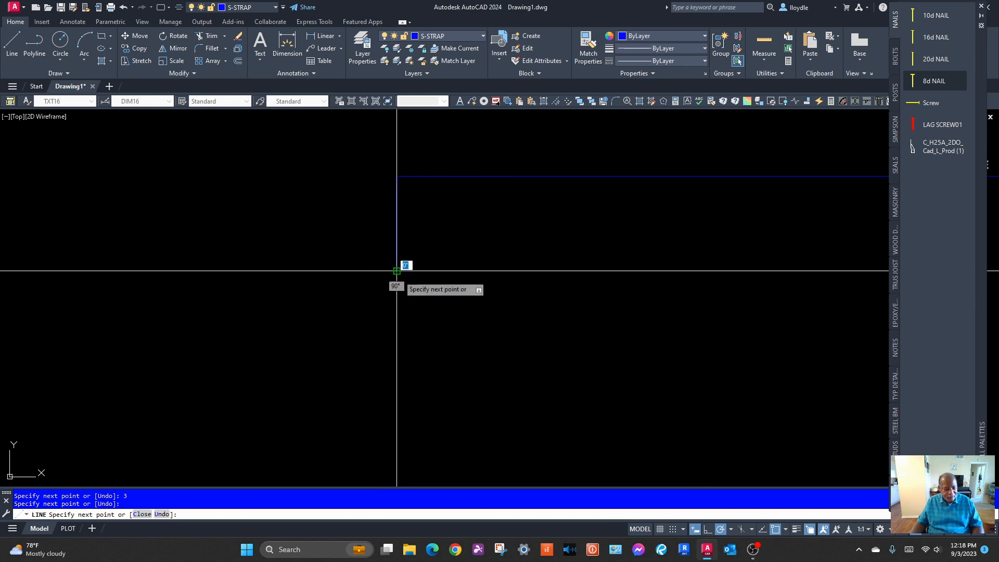
key(Escape)
click(396, 238)
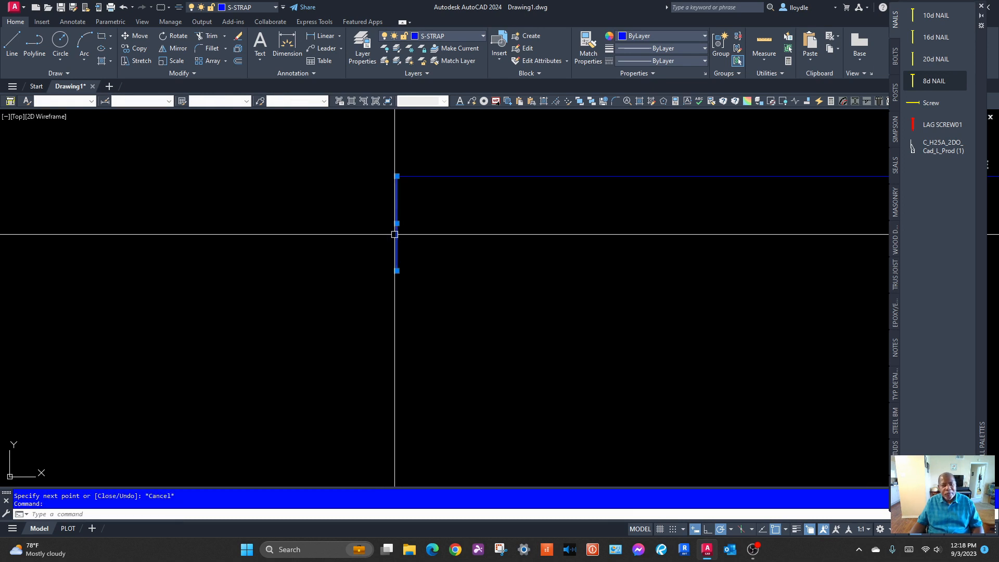
click(396, 224)
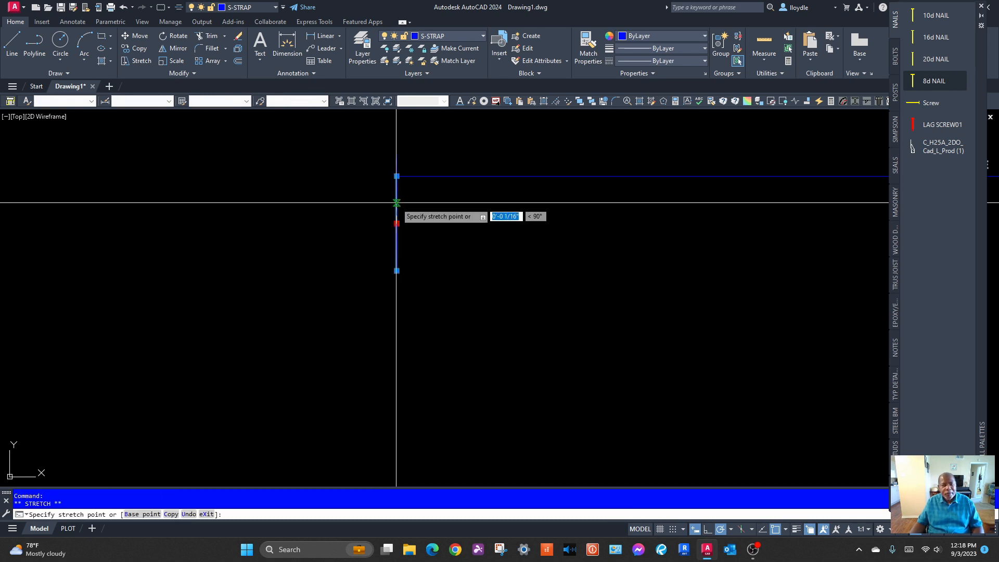
click(397, 176)
key(Escape)
Erase the horizontal blue line and its short vertical head line beside the wall
scroll(584, 296, down, 5)
middle_drag(601, 310, 397, 335)
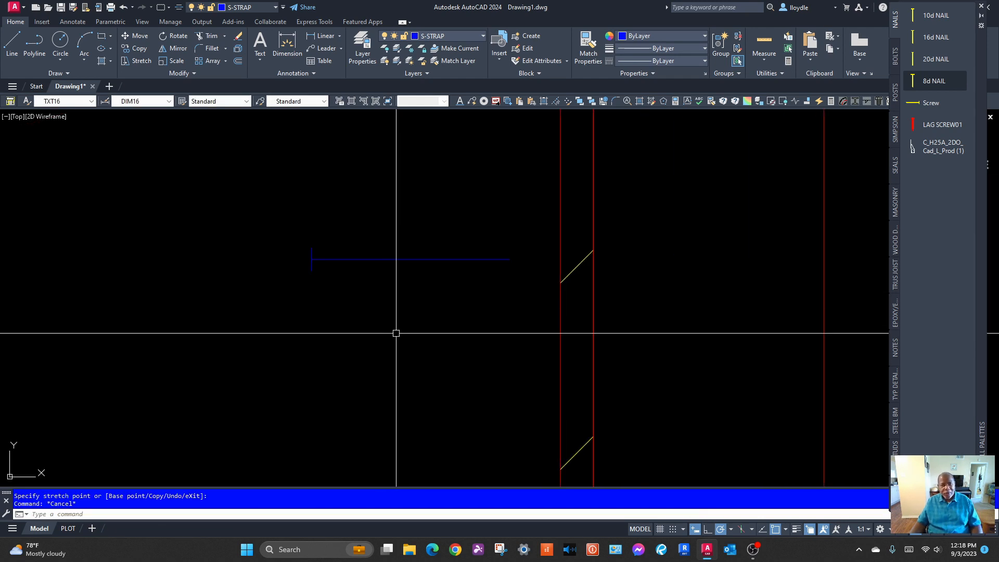
scroll(439, 361, down, 6)
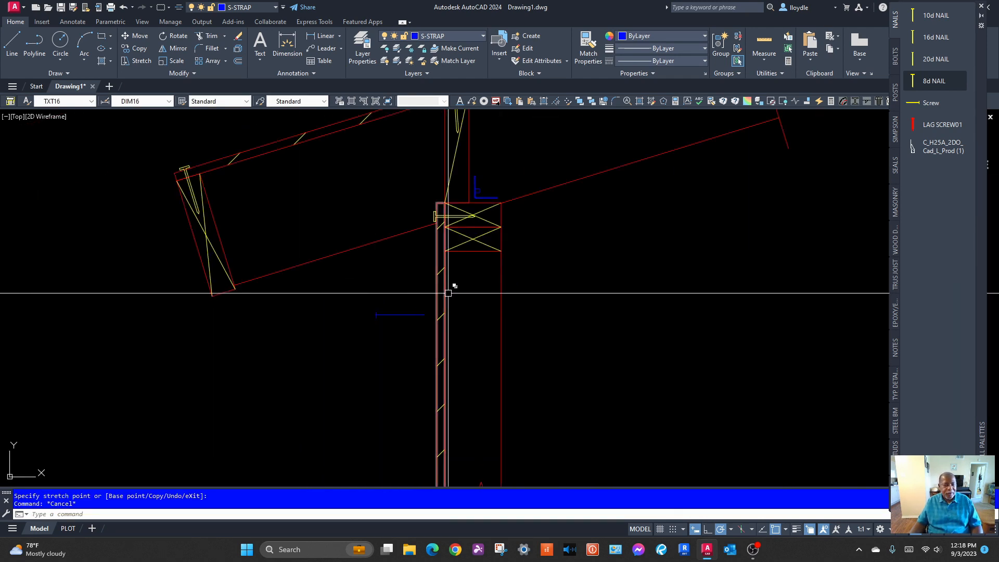
scroll(368, 310, up, 2)
click(406, 279)
click(304, 364)
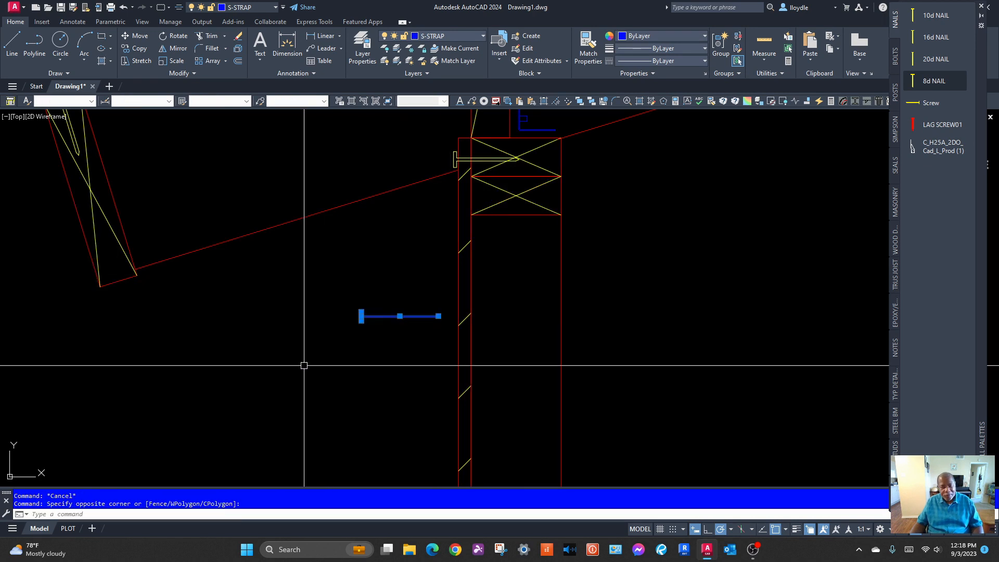
key(Delete)
Make S-TEXT the current layer
scroll(383, 352, down, 6)
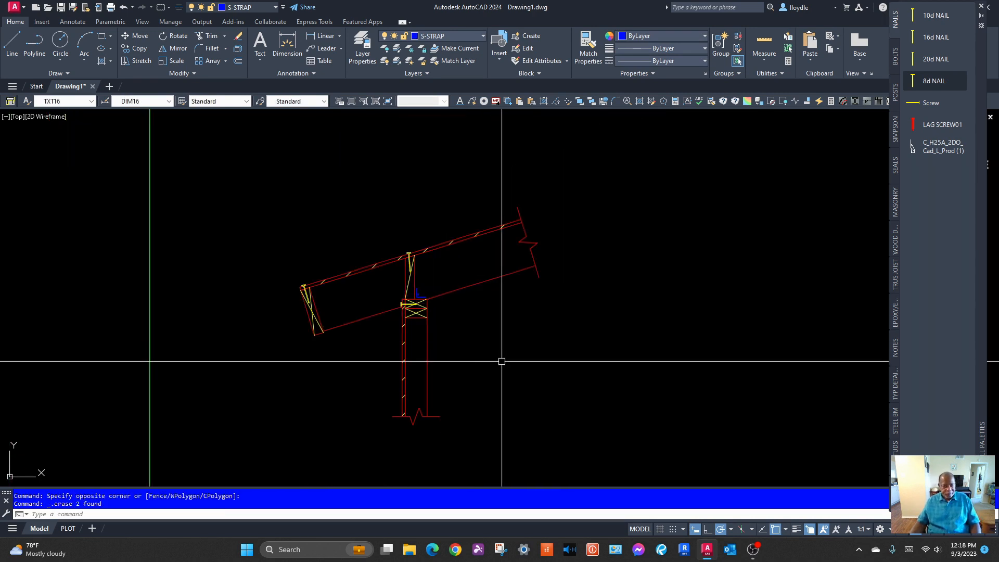
scroll(414, 364, up, 2)
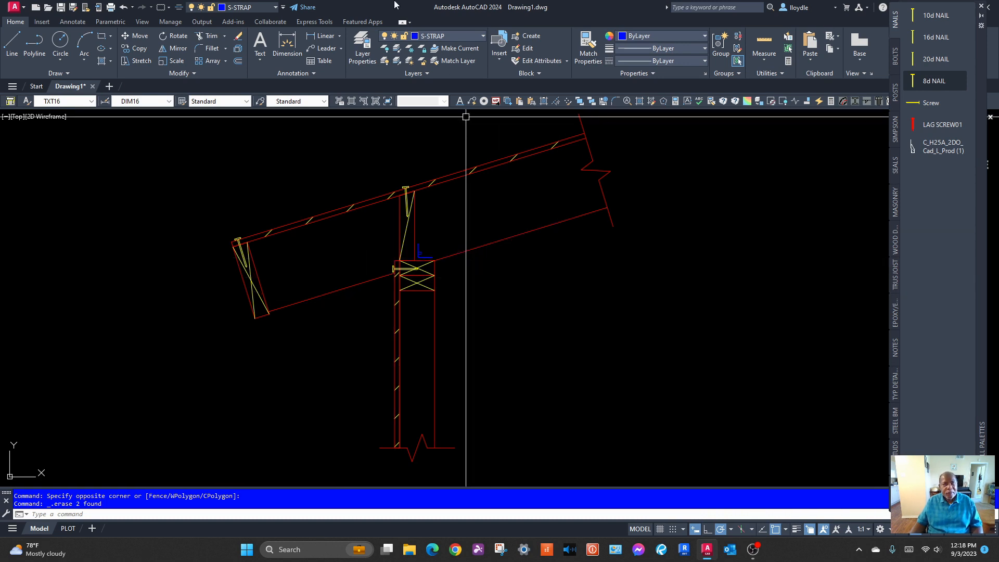
click(453, 40)
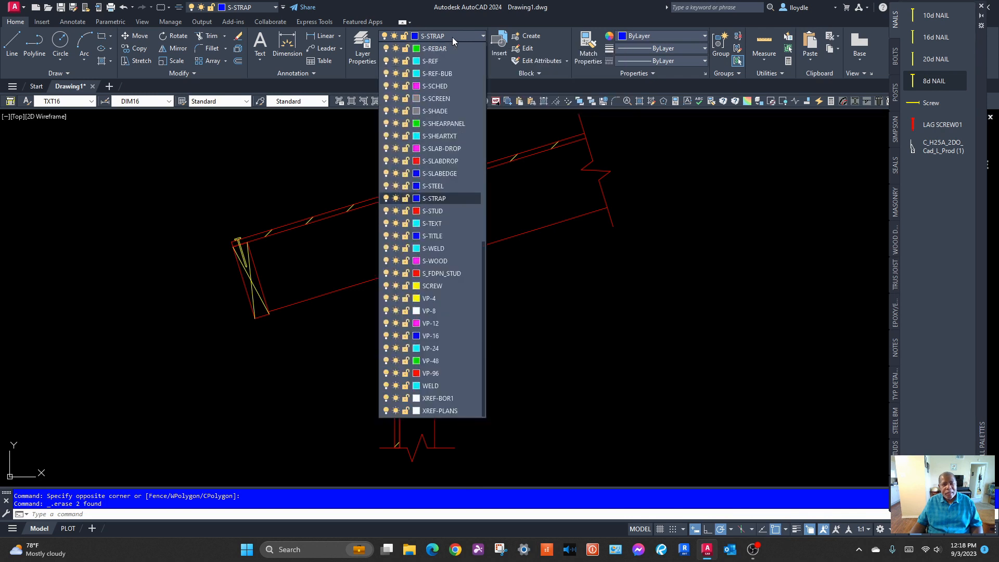
click(435, 223)
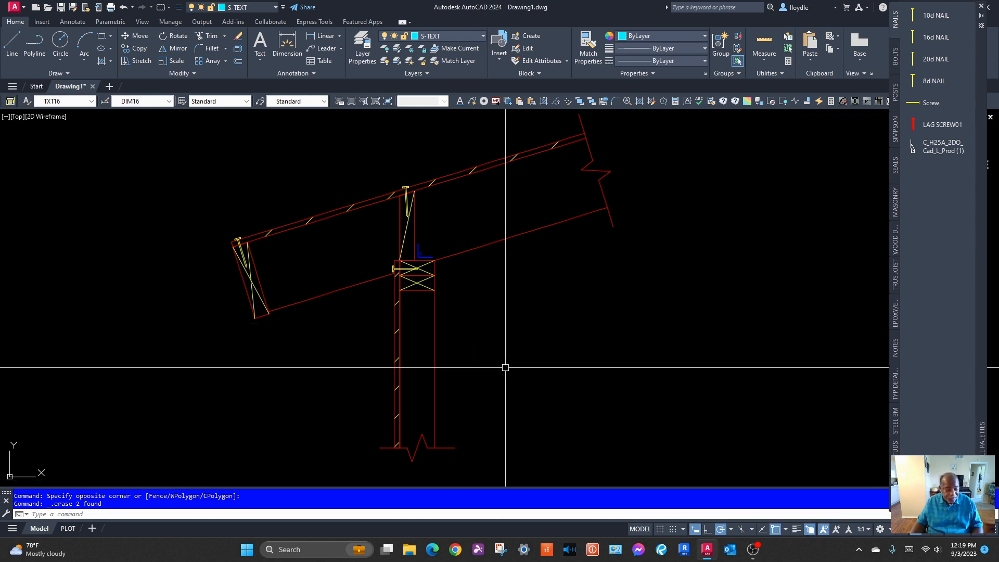
key(Escape)
Add the single-line text note "PLYWOOD SHT'G SEE PLAN" to the right of the wall studs at 0 rotation
scroll(591, 371, down, 2)
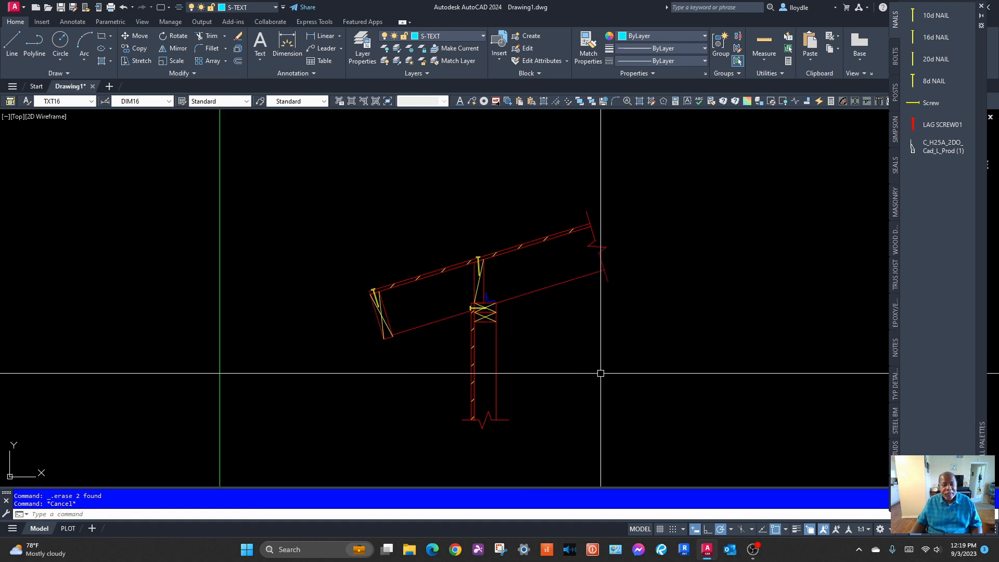
middle_drag(601, 377, 504, 345)
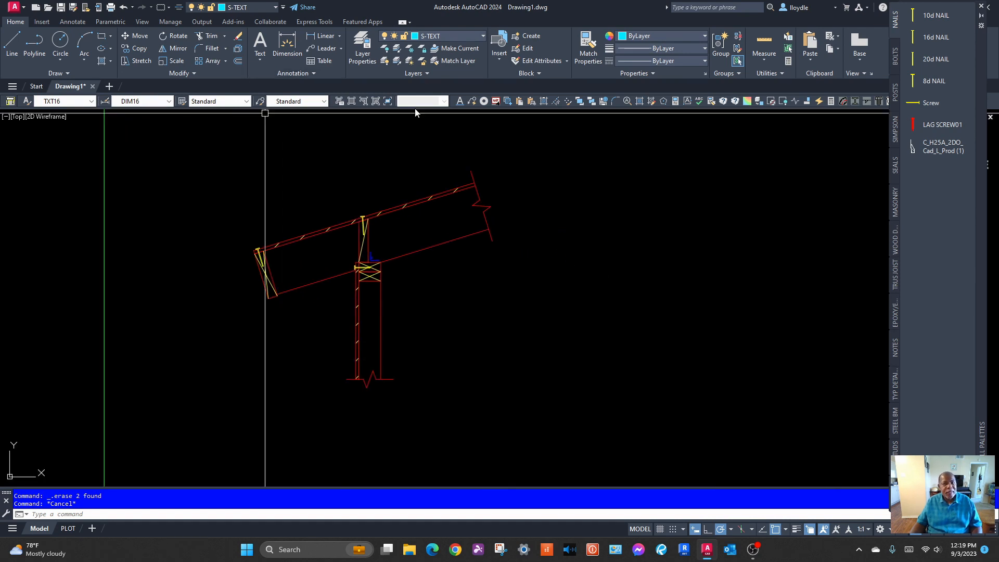
click(461, 101)
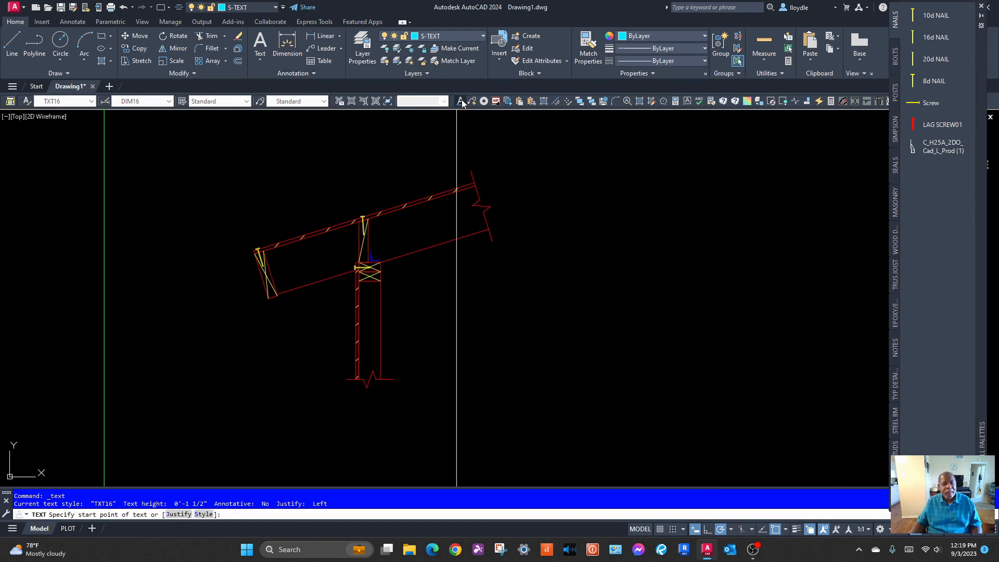
click(422, 293)
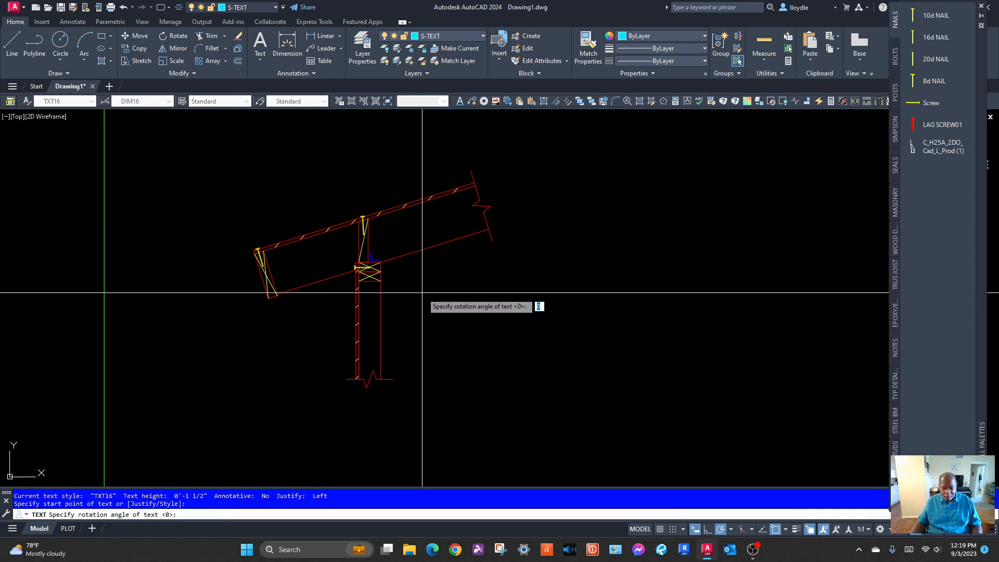
key(Return)
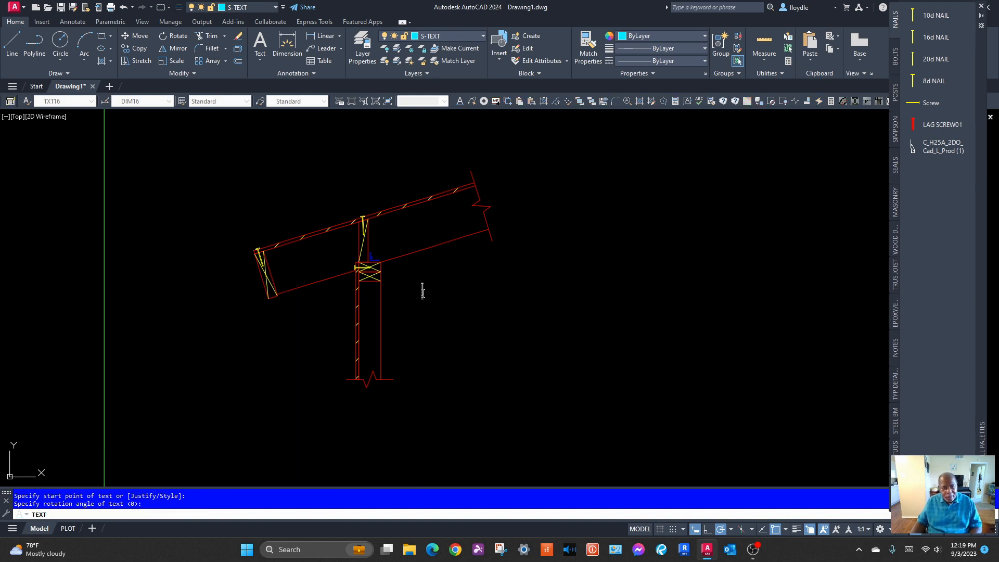
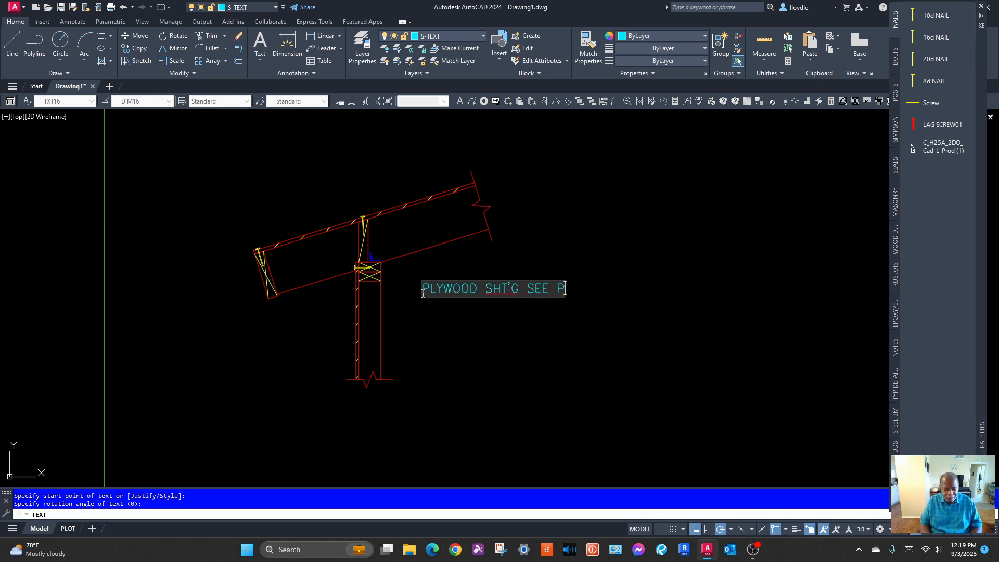
key(Return)
key(Return)
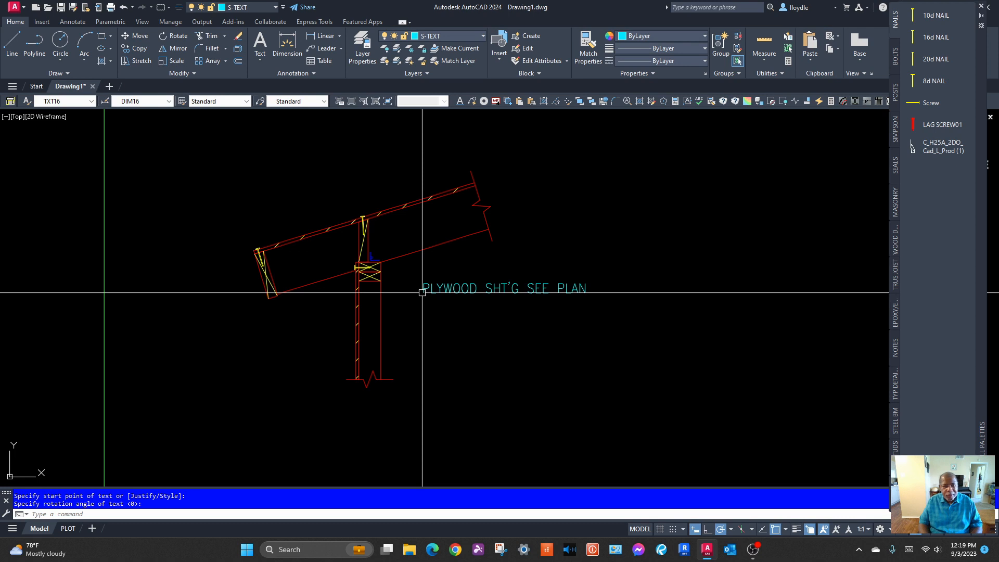
Add the text note "2x RAFTERS SEE PLAN" on the line directly below the plywood note
key(Return)
key(Return)
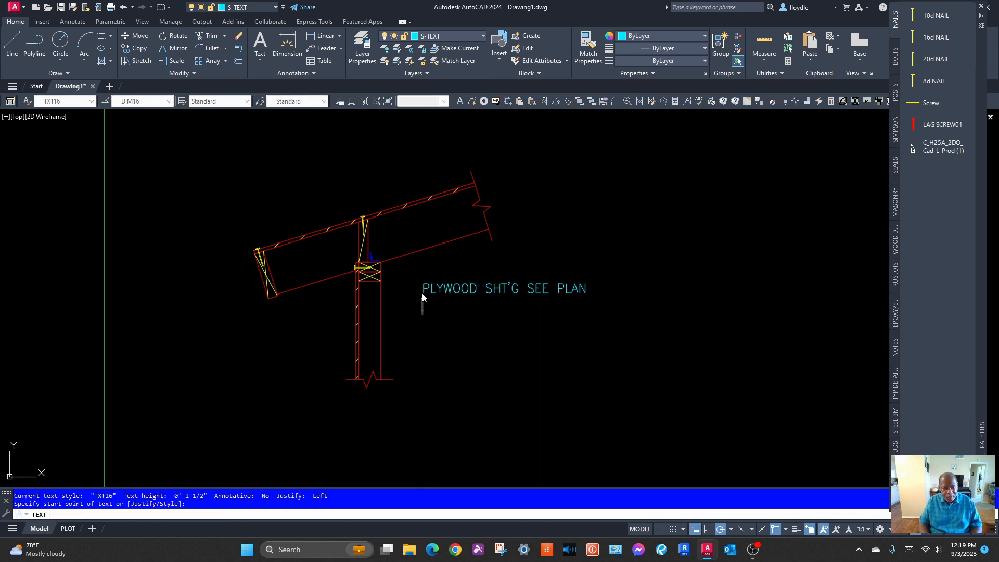
text(2x RAFT)
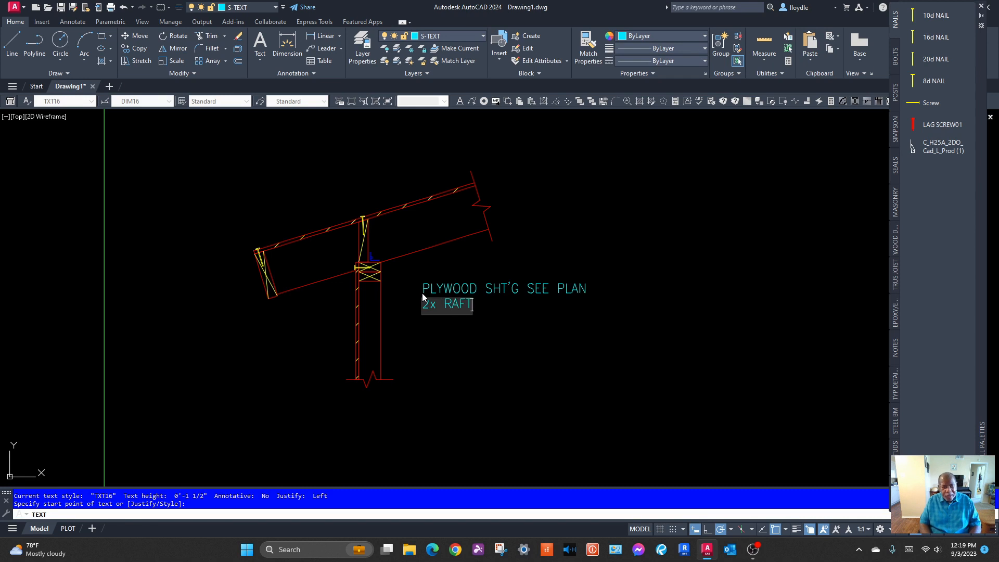
text(ERS S)
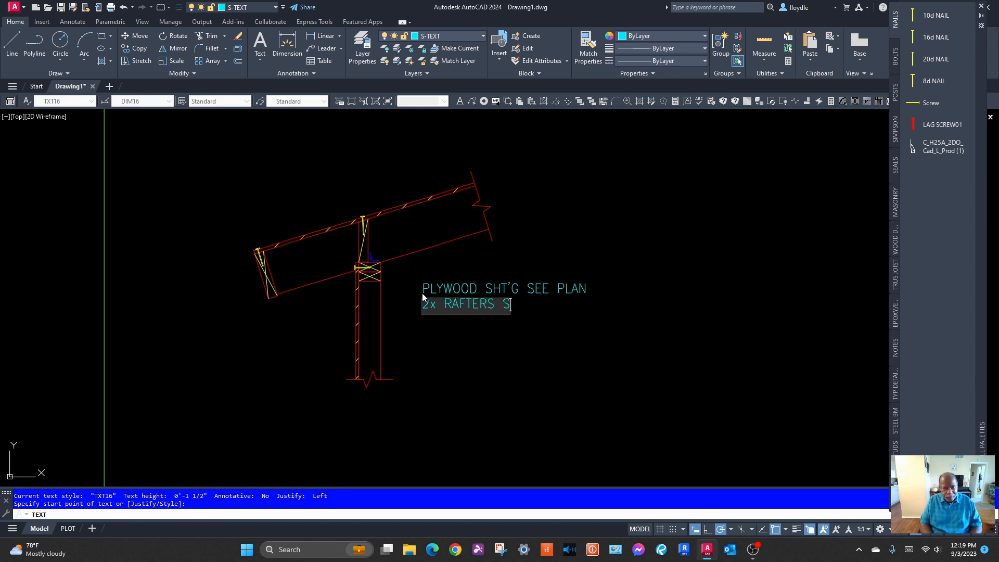
text(EE PLAN)
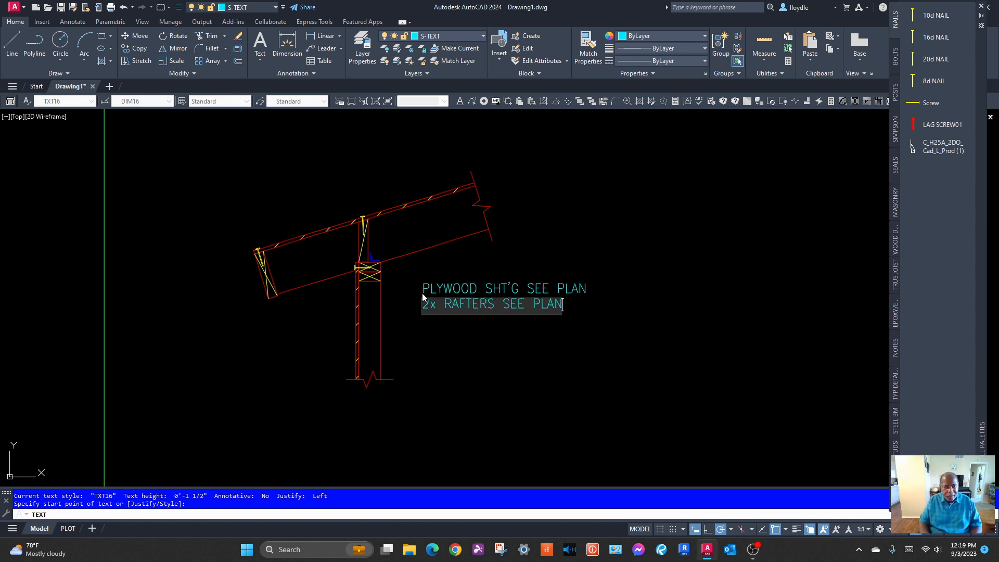
key(Return)
key(Return)
Add the two-line blocking note "2x CONT. BLK'G" and "W/A35 EACH BLK." below the rafter note
key(Return)
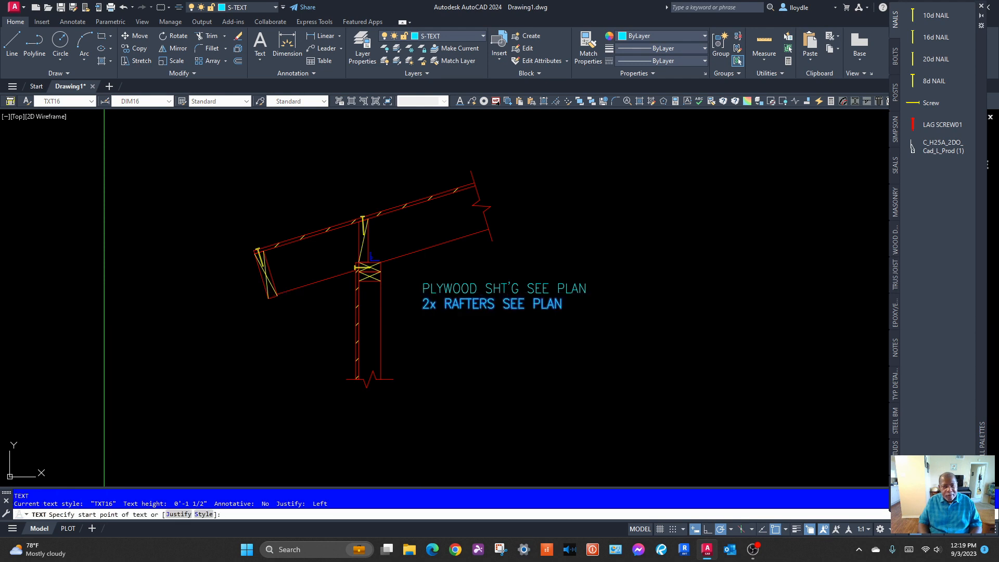
key(Return)
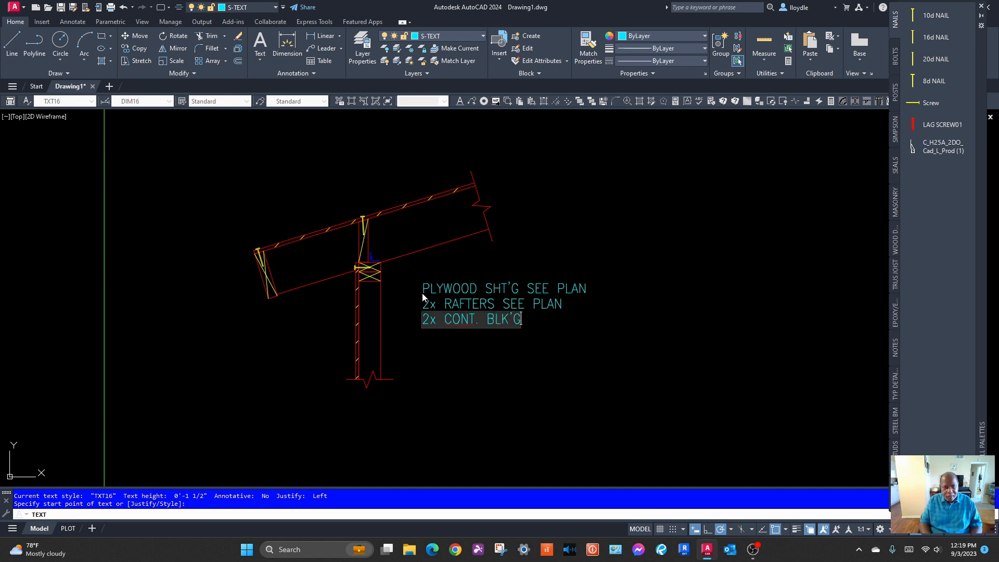
text(2x CONT. BLK'G)
key(Return)
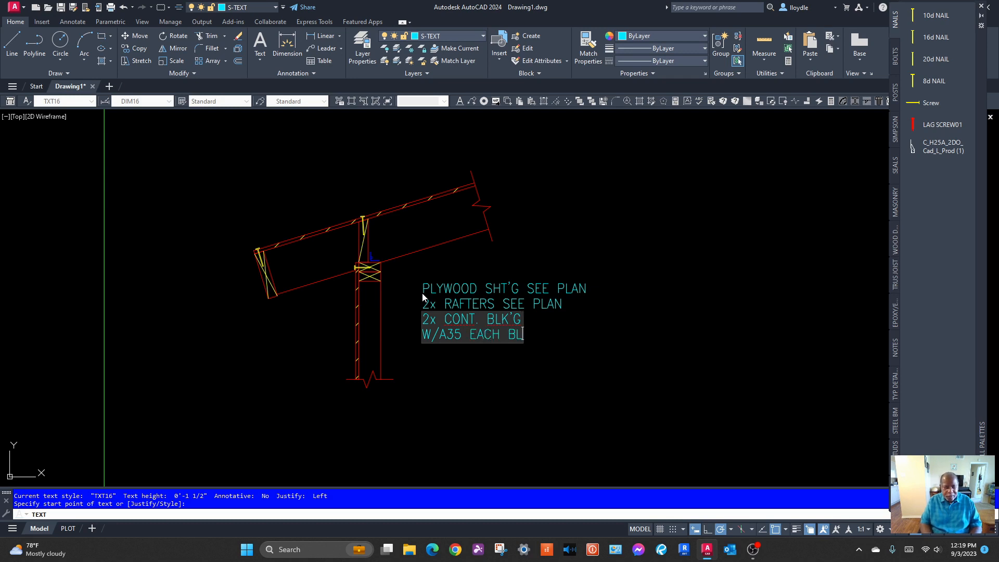
text(W/A35 EACH BLK.)
key(Return)
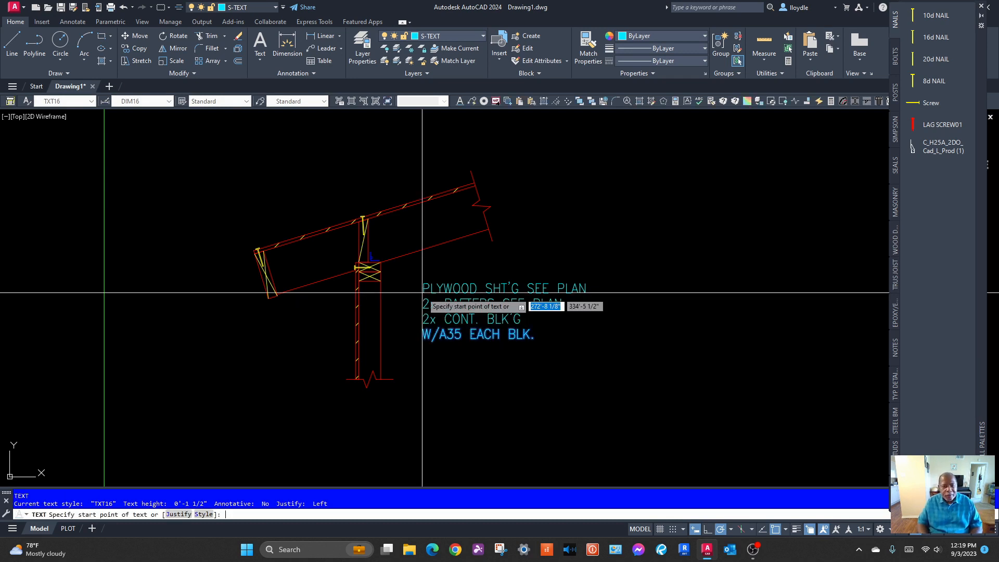
Add the text note "2-2x TOP PLATES" directly below the blocking note
text(2-2)
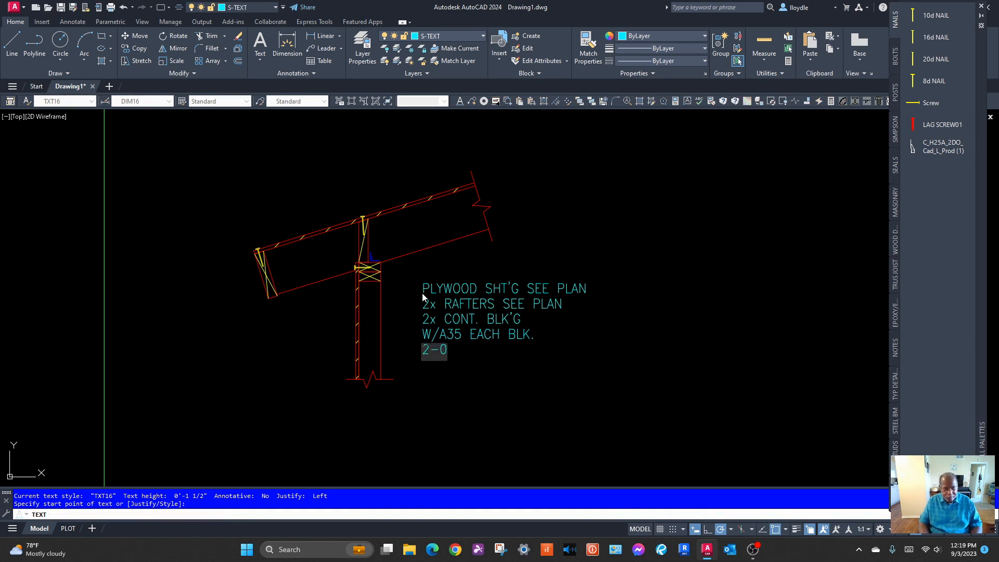
text(x TO)
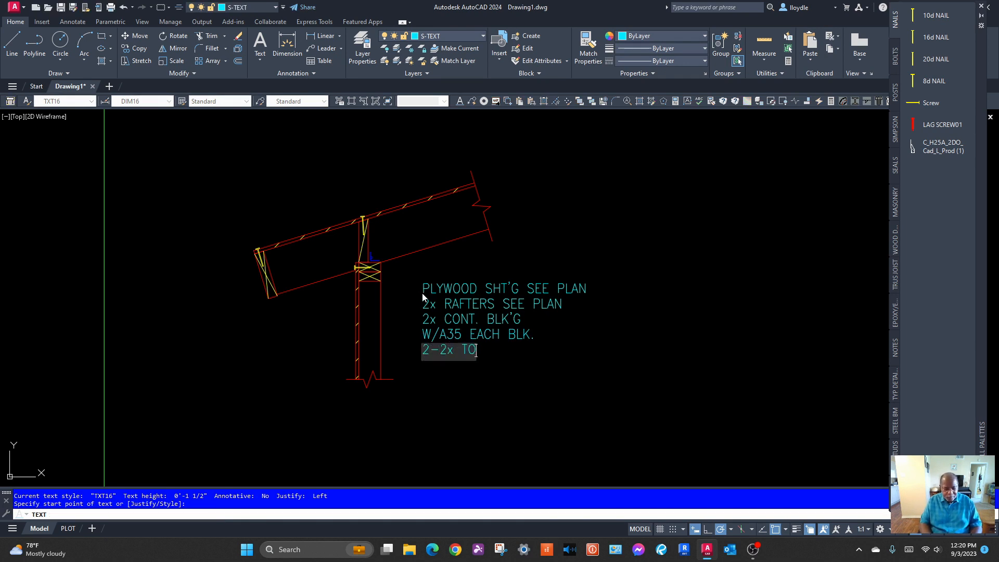
text(P PLATES)
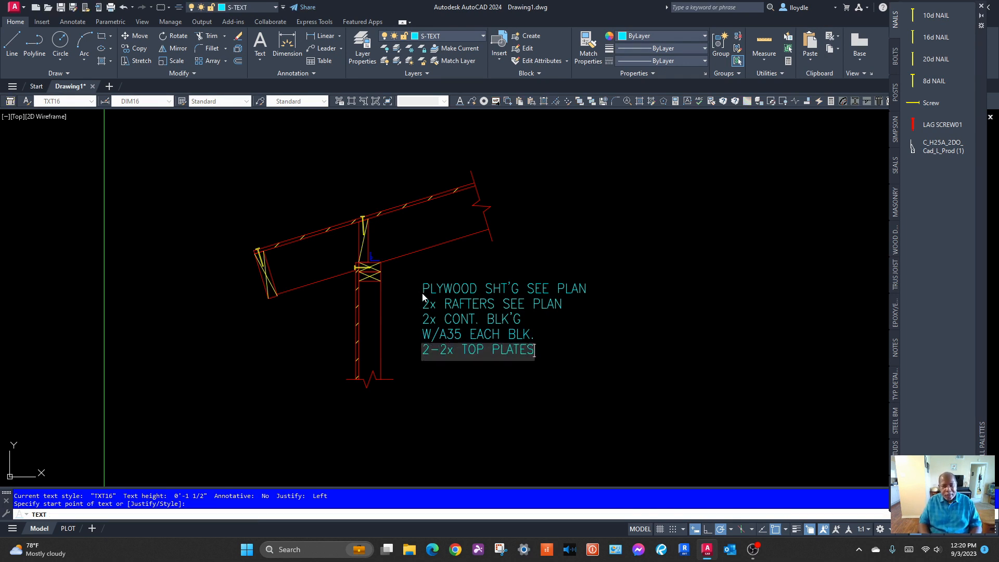
key(Return)
key(Return)
Add the text note "2x STUDS @ 16"O.C." directly below the top plates note
key(Return)
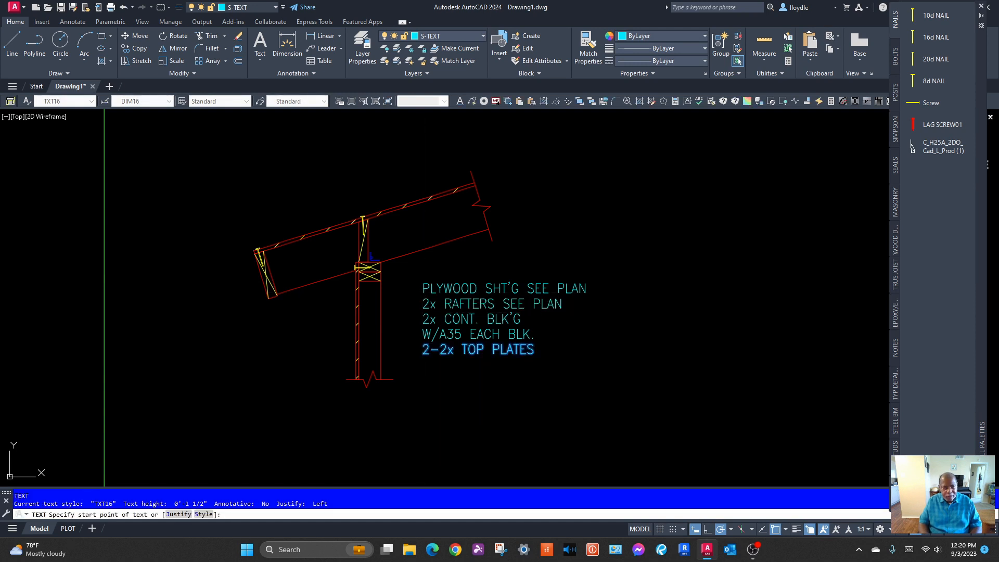
key(Return)
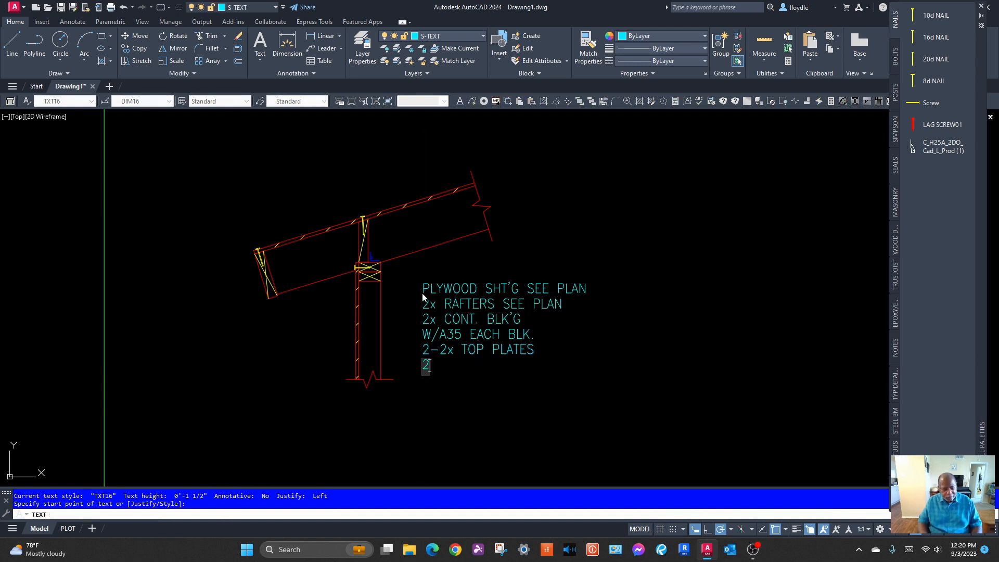
text(2x S)
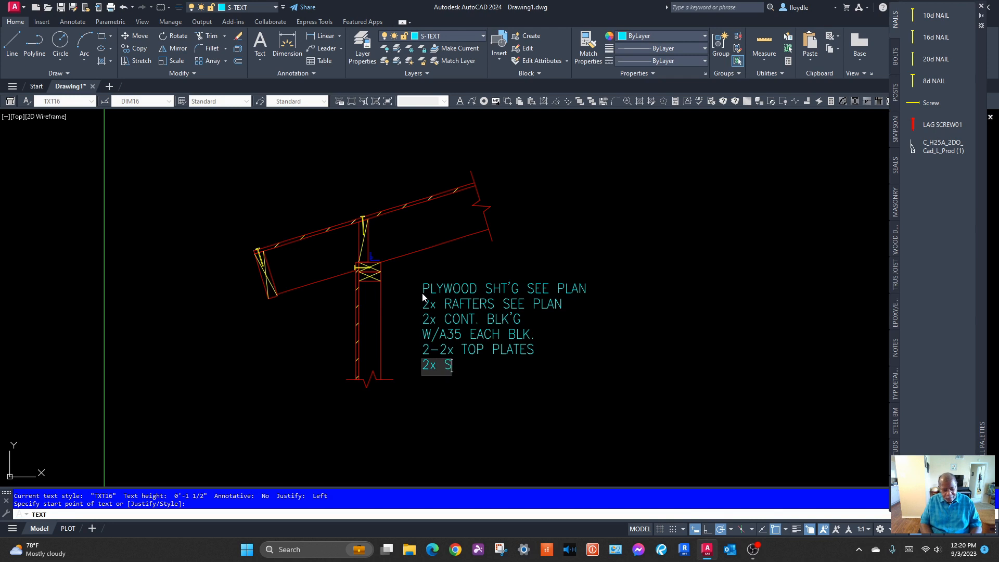
text(TUDS @ 16"O.C.)
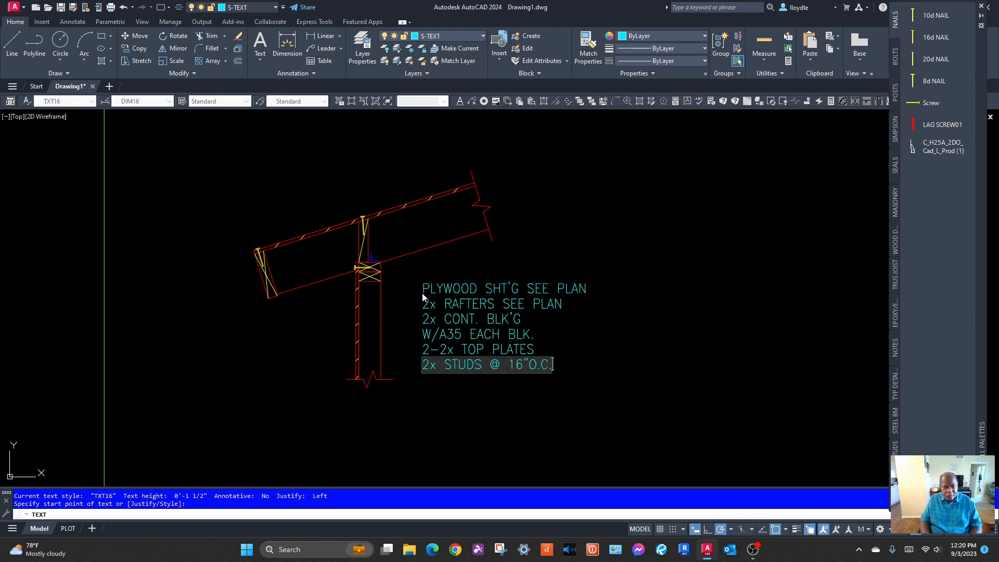
key(Return)
key(Return)
Add the text note "S.P. SEE PLAN" directly below the studs note
key(Return)
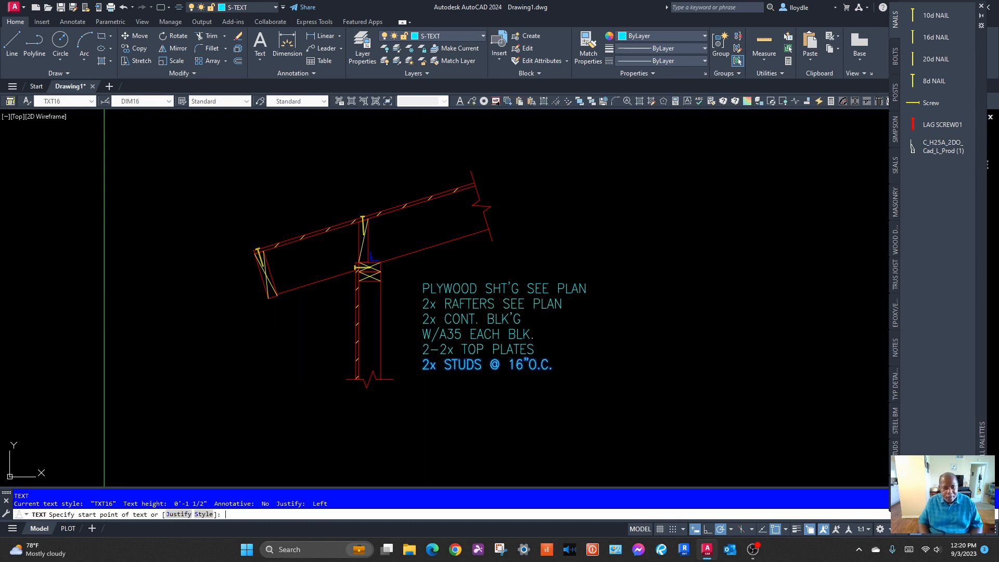
key(Return)
text(S.P)
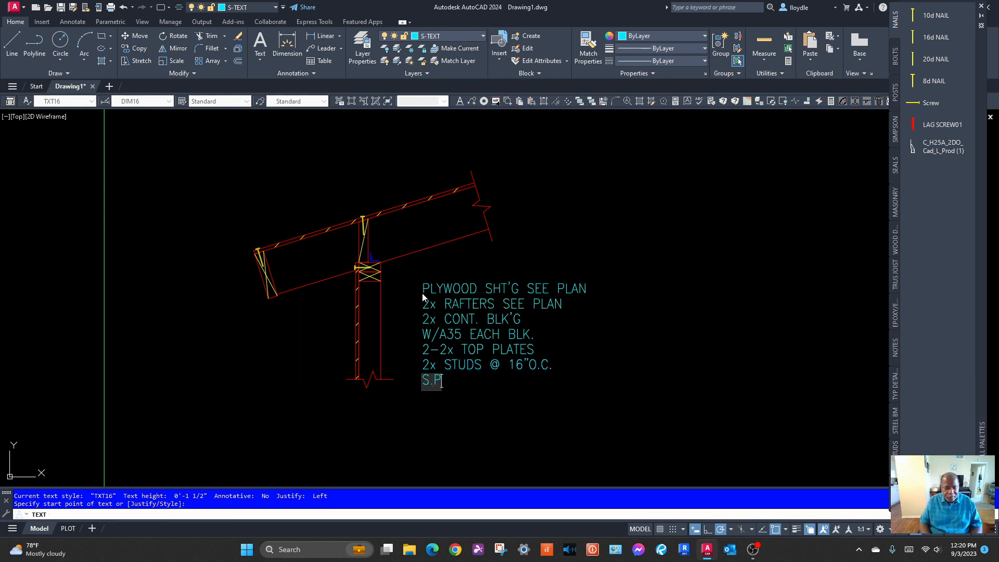
text(. SEE)
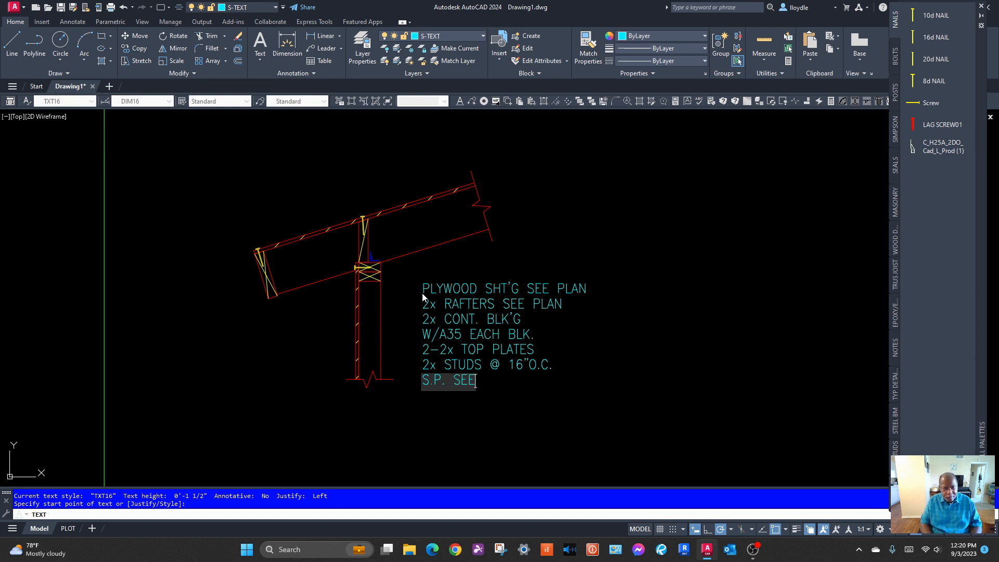
text( PLAN)
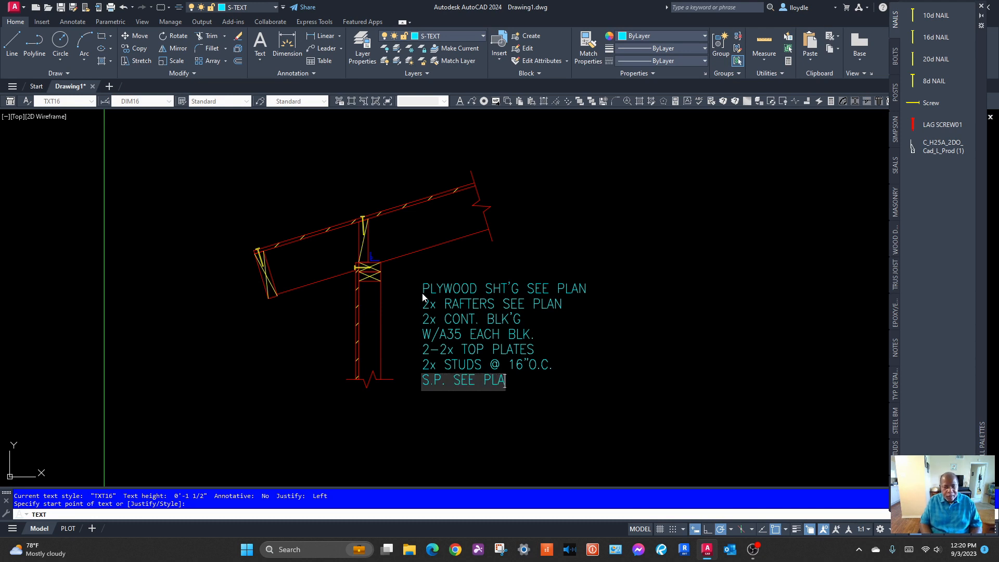
key(Return)
key(Return)
Add the text note "2x CONT. FASCIA" directly below the "S.P. SEE PLAN" note
key(Return)
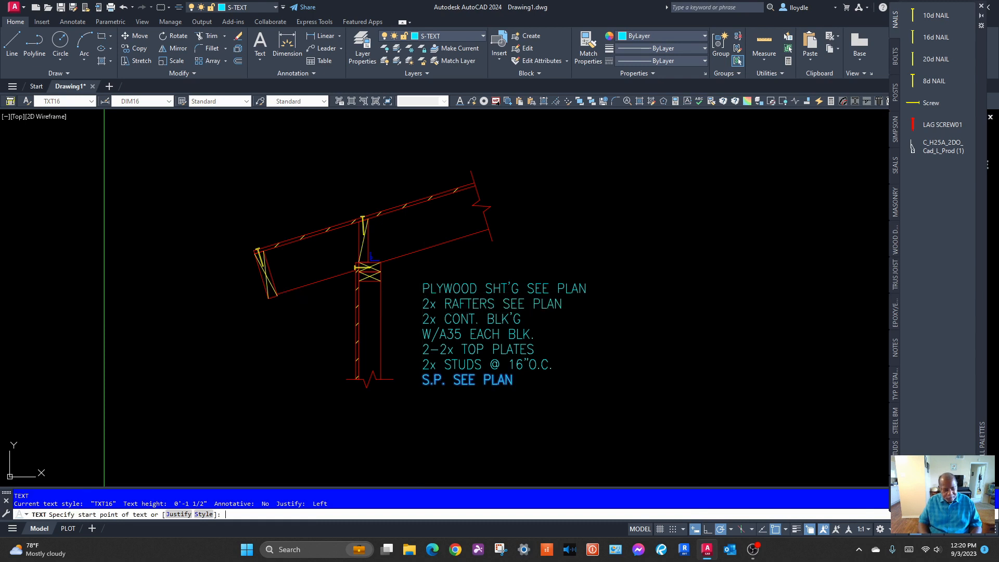
key(Return)
text(2x CONT. )
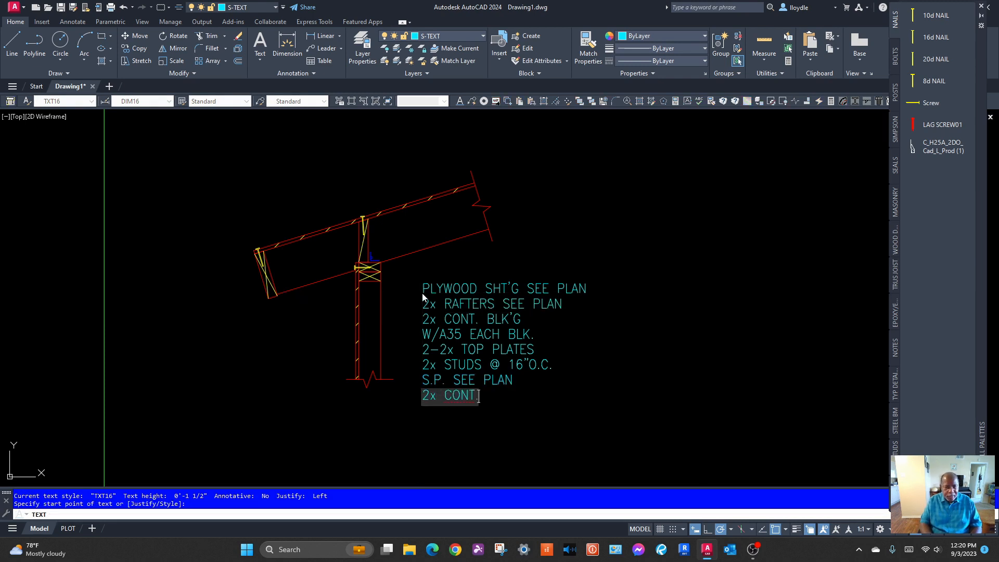
text(FAS)
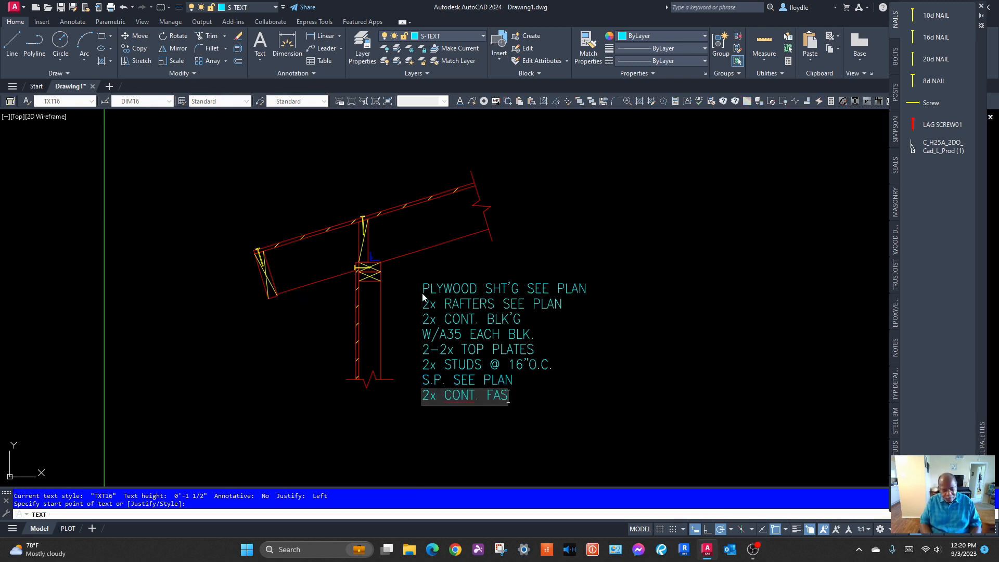
text(CIA)
key(Return)
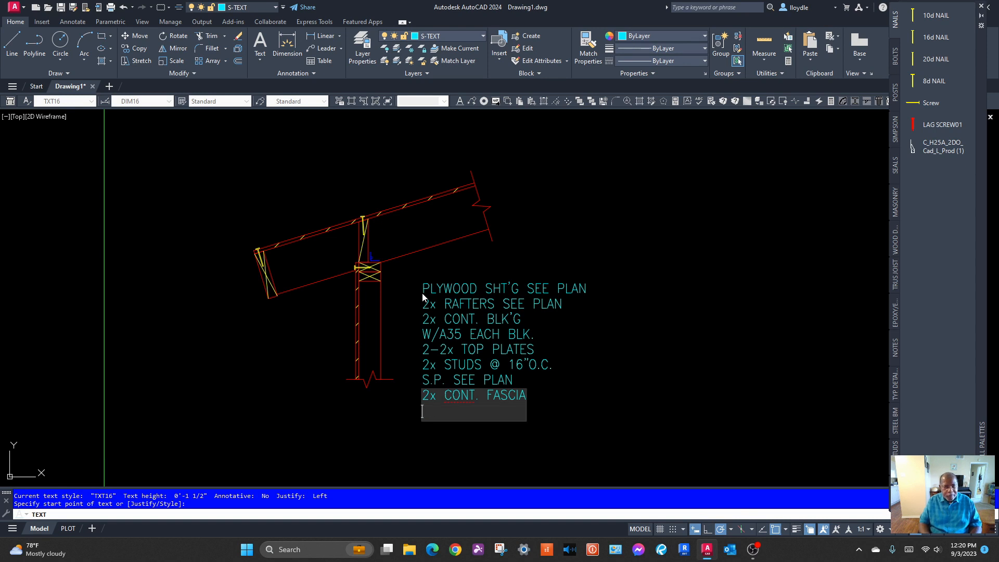
key(Return)
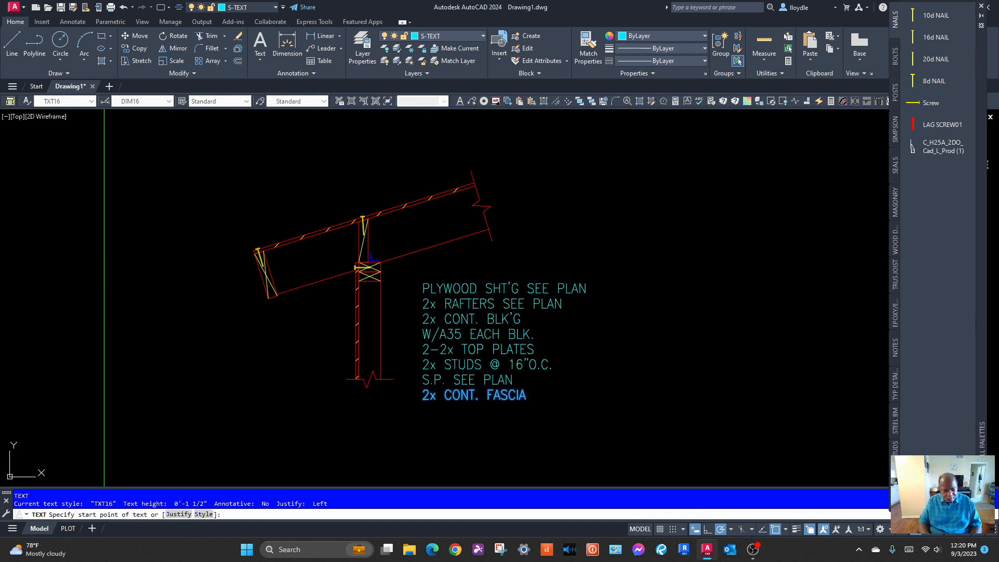
Add the text note "E.N." directly below the fascia note
key(Return)
key(Return)
text(E.N.)
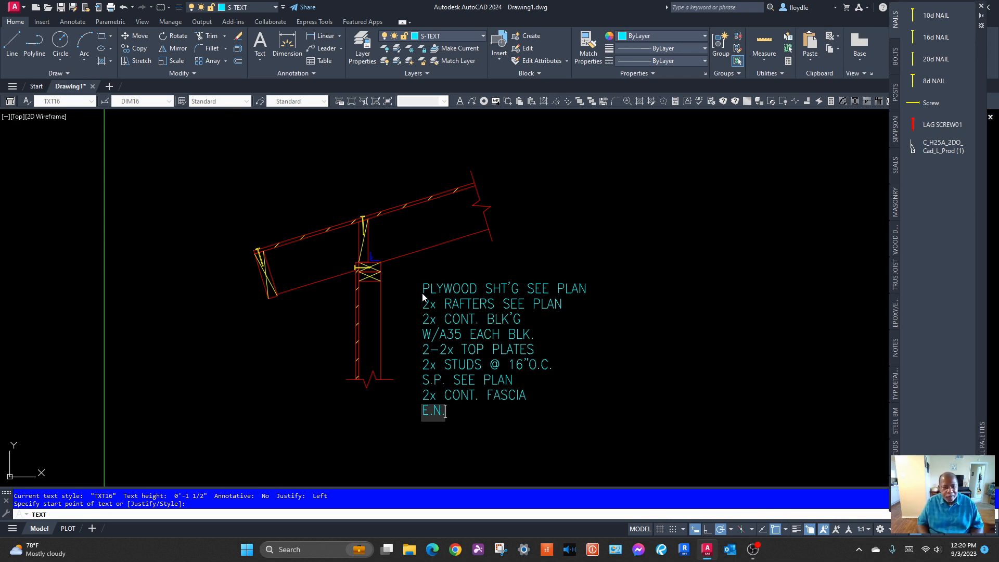
key(Return)
key(Return)
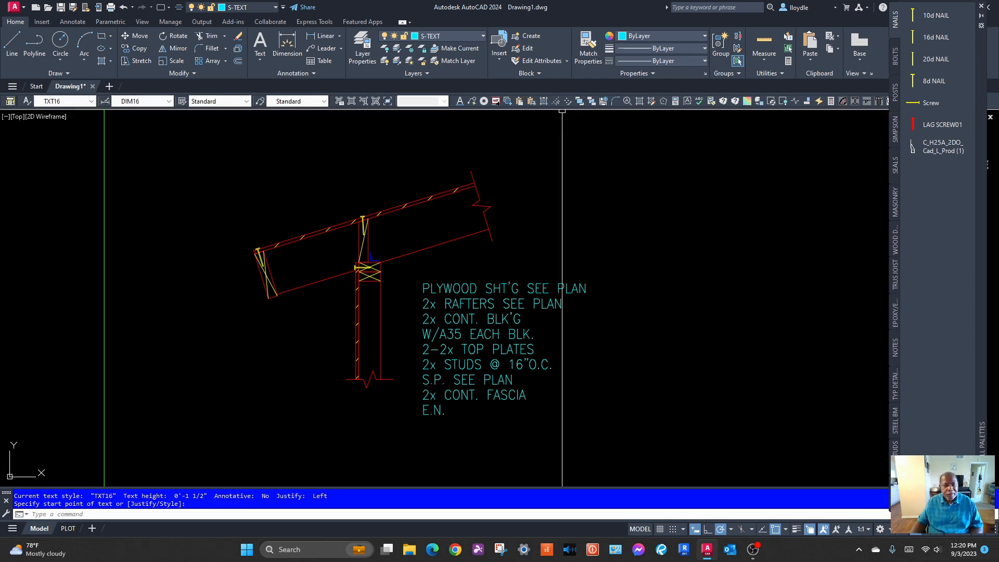
Copy the "E.N." note beside the wall below the rafter, above the roof near the blocking nail, and above the fascia nail
middle_drag(607, 242, 658, 264)
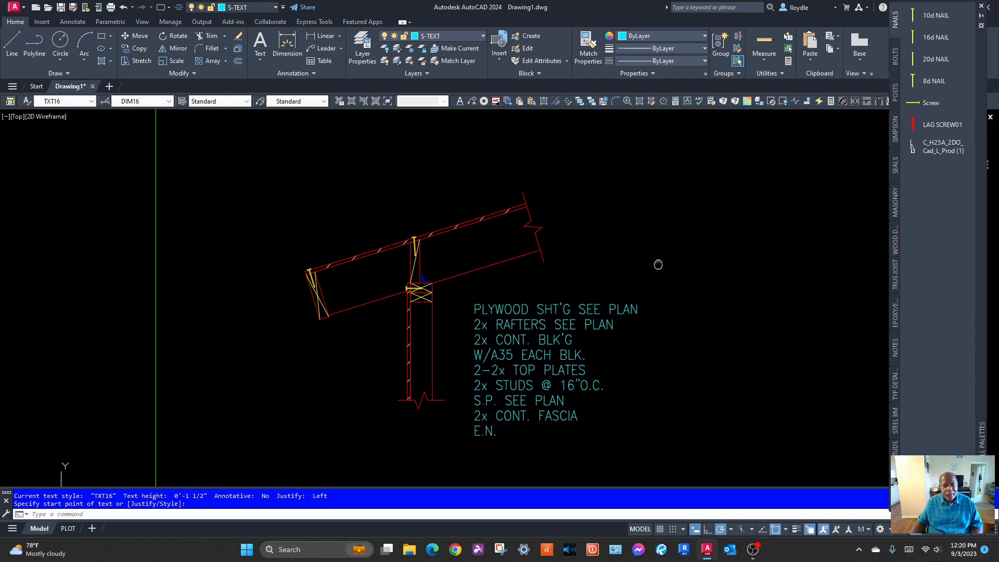
click(139, 49)
key(Return)
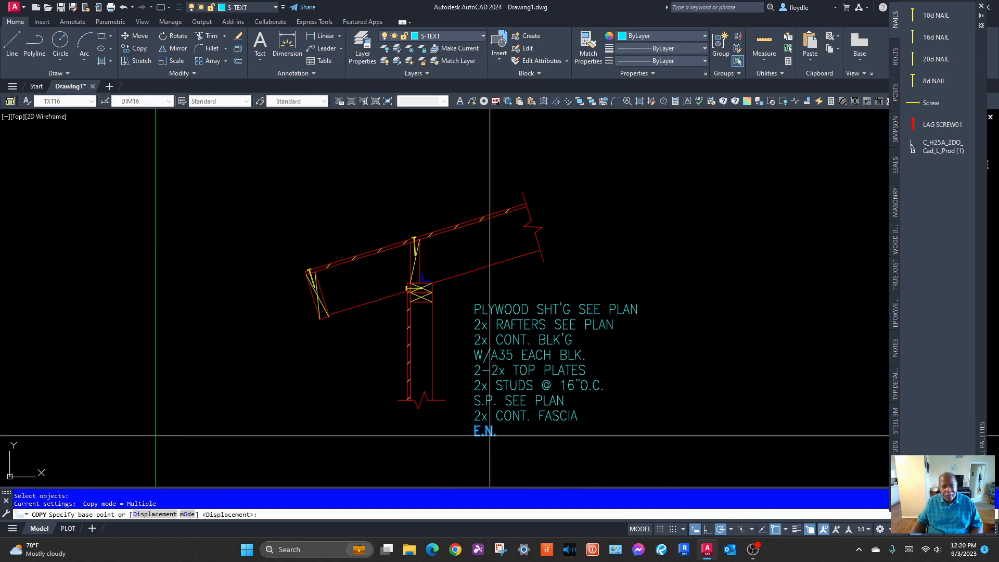
click(492, 433)
scroll(392, 341, up, 4)
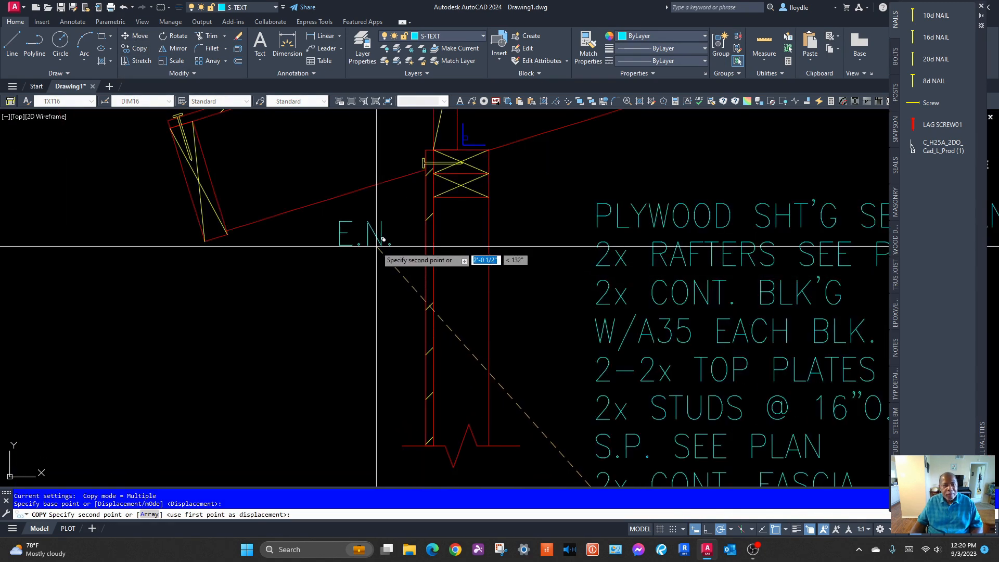
click(385, 240)
middle_drag(306, 292, 315, 420)
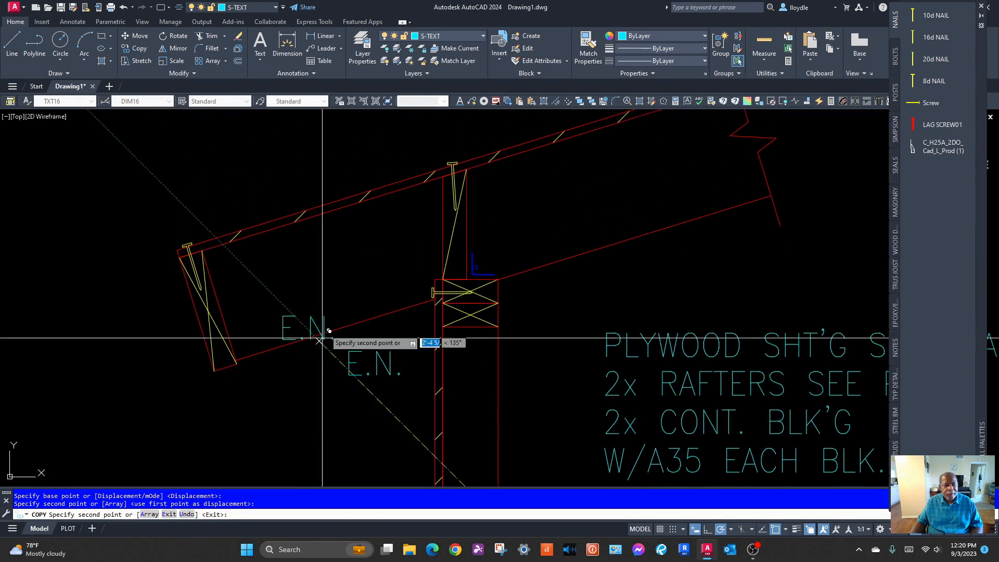
click(391, 137)
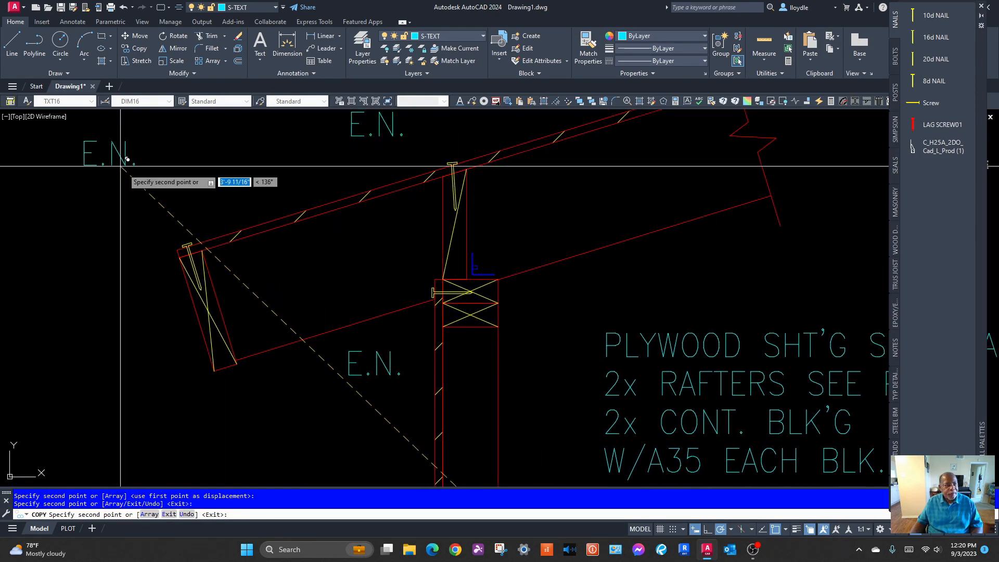
click(131, 186)
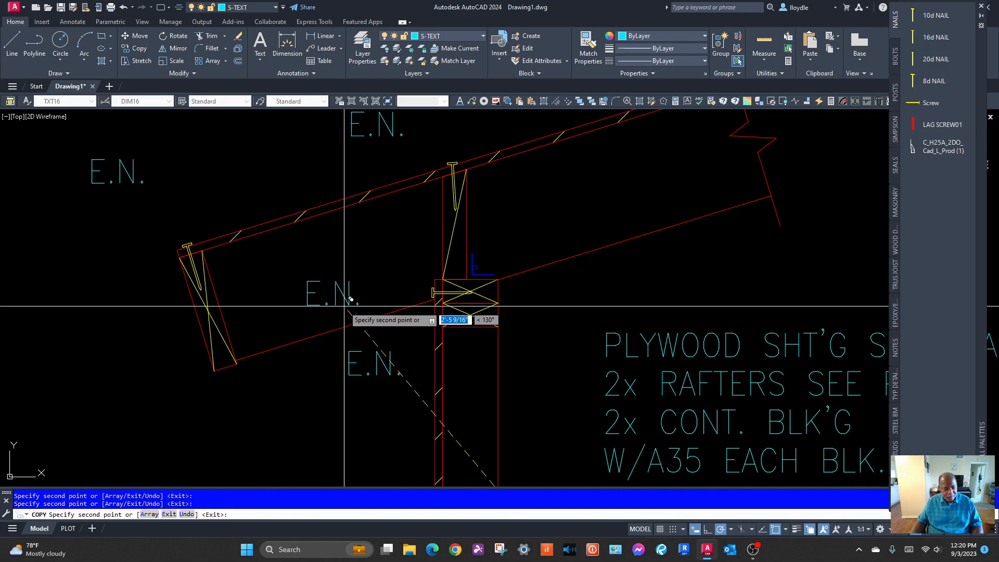
key(Escape)
Delete the original "E.N." note at the end of the note list
scroll(354, 304, down, 5)
scroll(445, 384, up, 5)
click(404, 382)
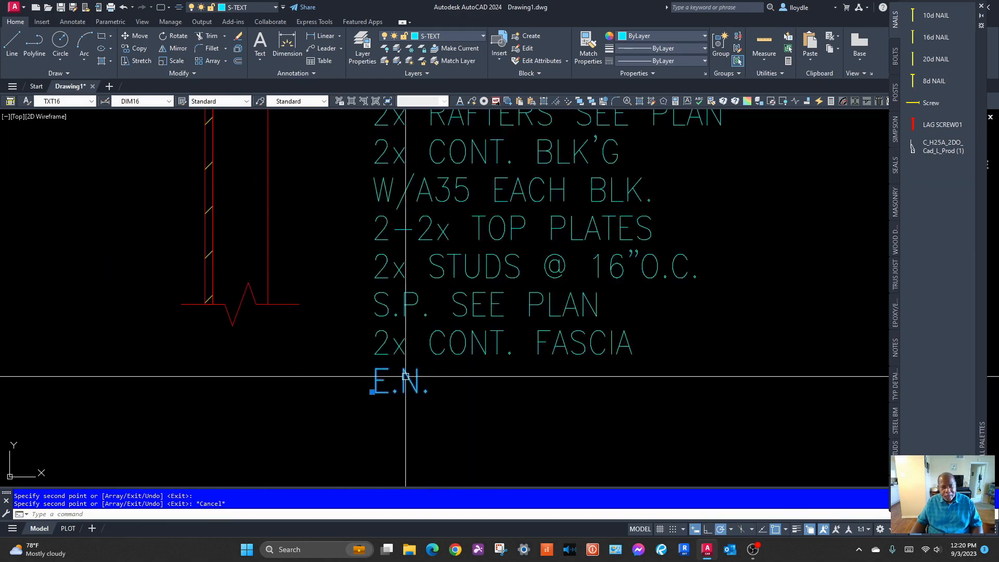
key(Delete)
Move the "2x CONT. FASCIA" note to the left of the fascia board, level with its lower end
scroll(406, 376, down, 4)
middle_drag(405, 376, 527, 400)
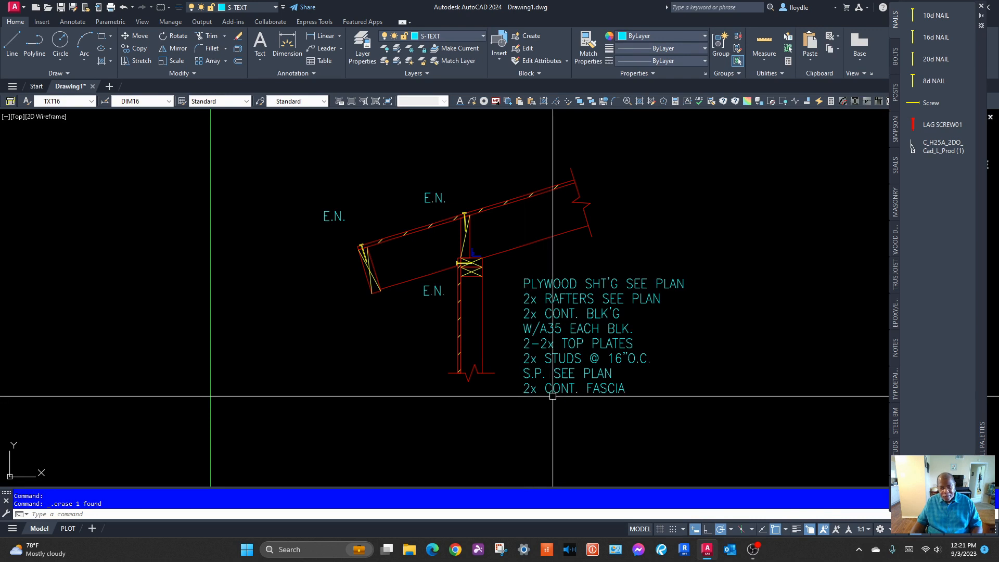
click(523, 392)
click(522, 392)
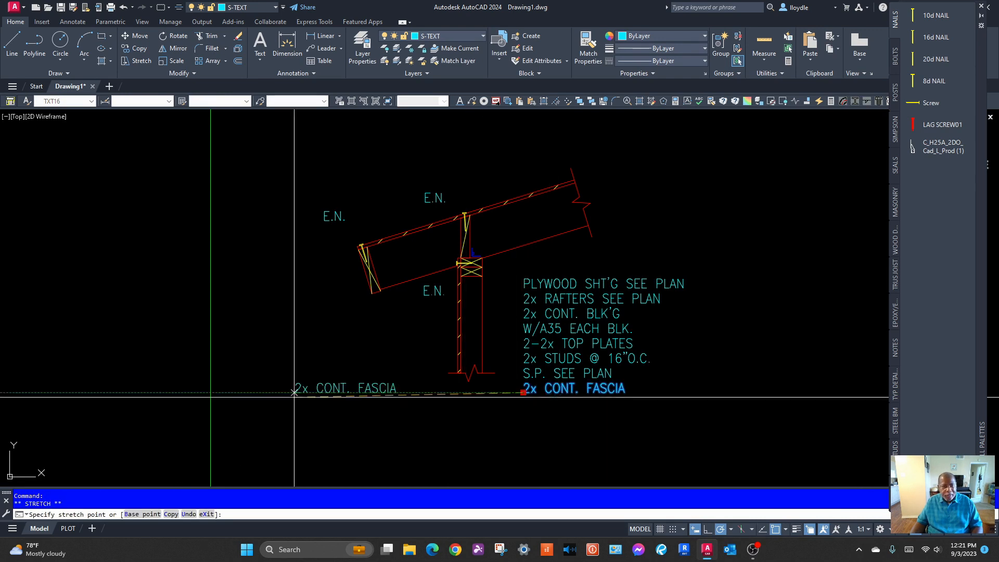
click(235, 295)
key(Escape)
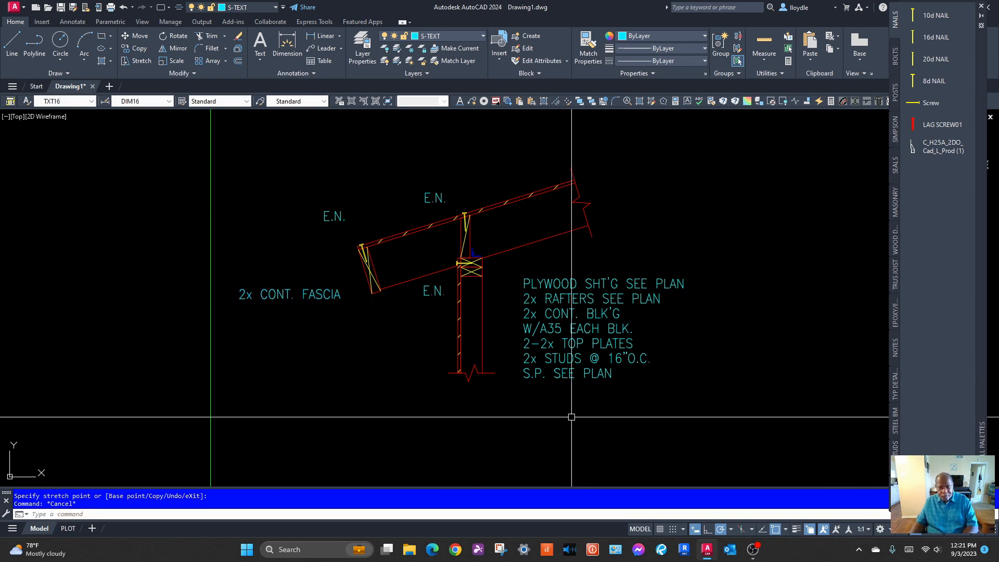
Move the "S.P. SEE PLAN" note left of the wall, below the fascia note and roughly aligned with its start
click(529, 376)
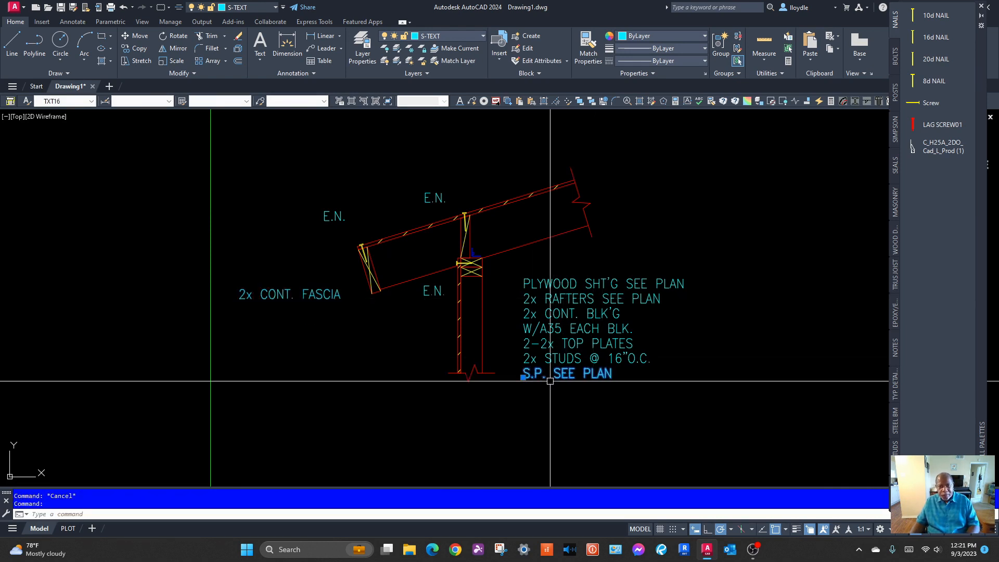
click(523, 377)
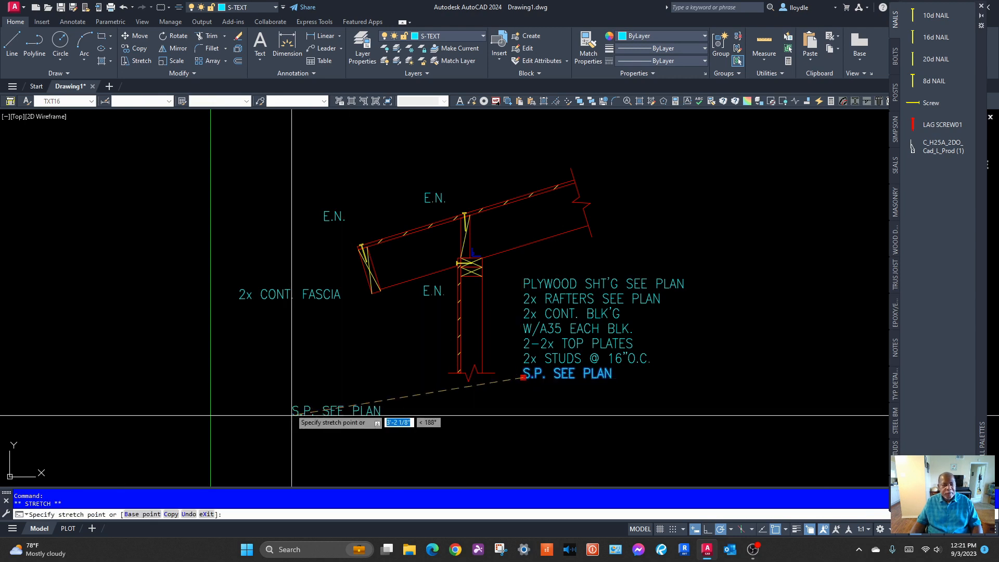
click(240, 362)
key(Escape)
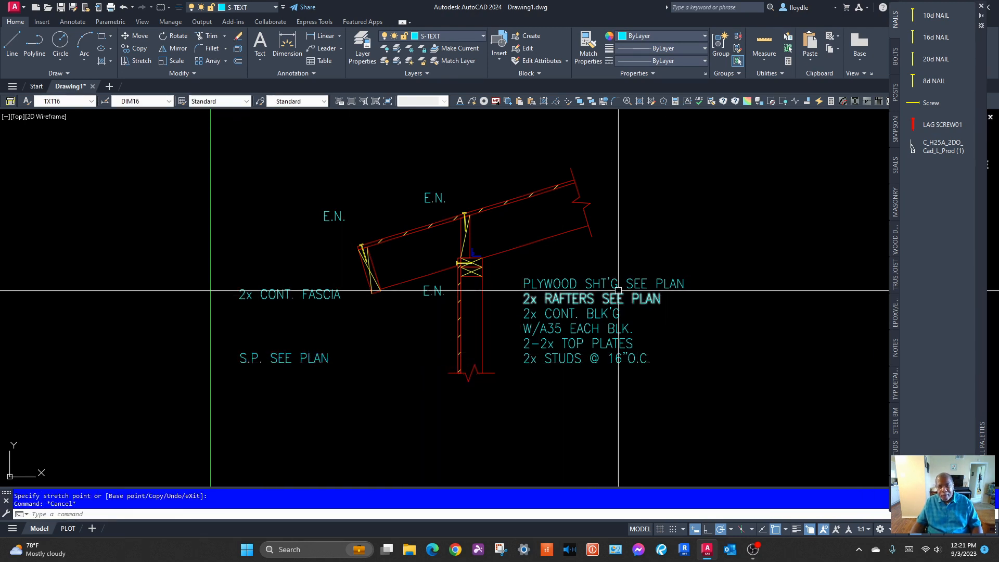
Move the "PLYWOOD SHT'G SEE PLAN" note straight up, above the upper end of the roof sheathing
middle_drag(622, 285, 570, 315)
key(Escape)
text(m)
key(Return)
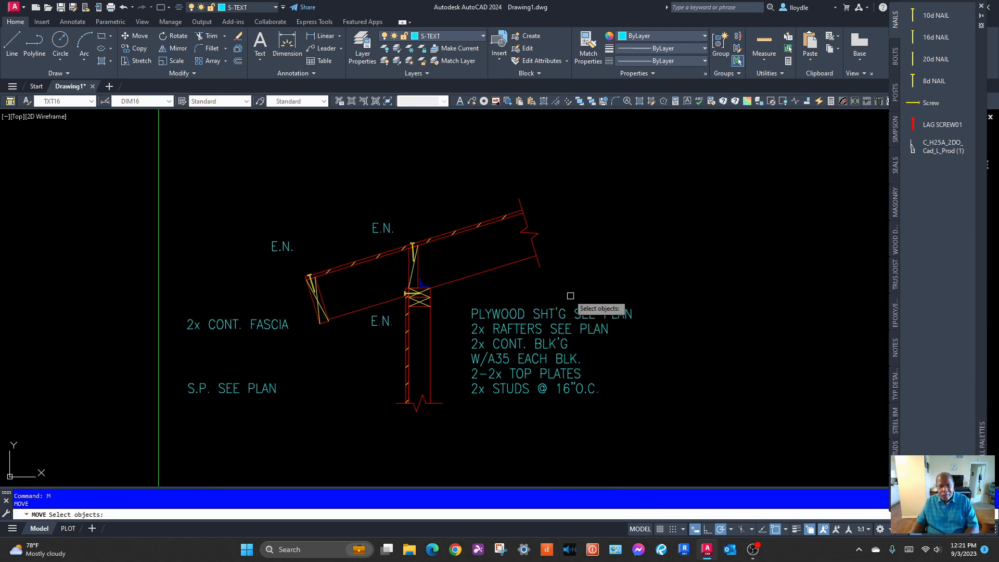
click(539, 313)
key(Return)
click(544, 314)
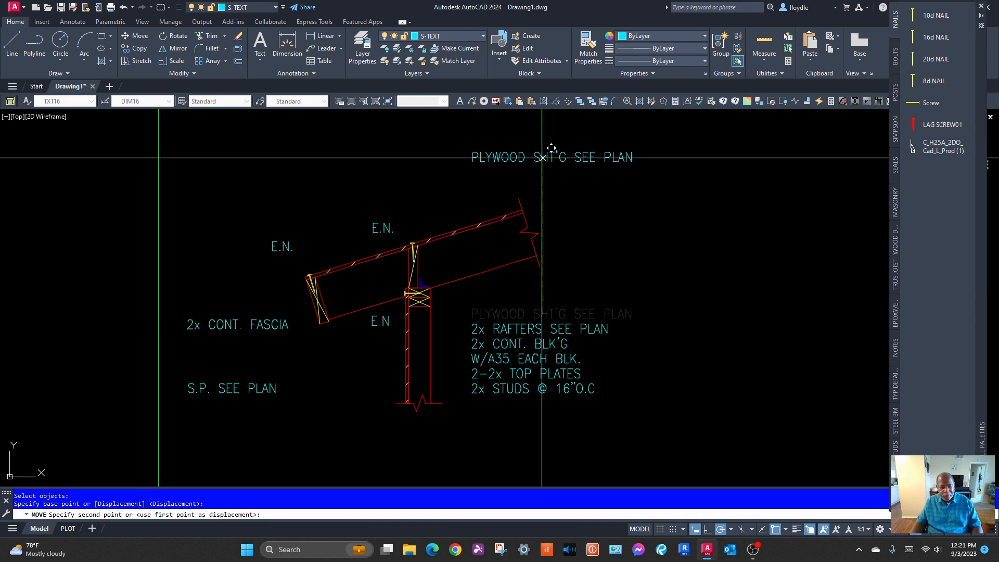
click(543, 158)
Move the two-line blocking note above and left of the eave, roughly aligned with the start of the fascia note
key(Return)
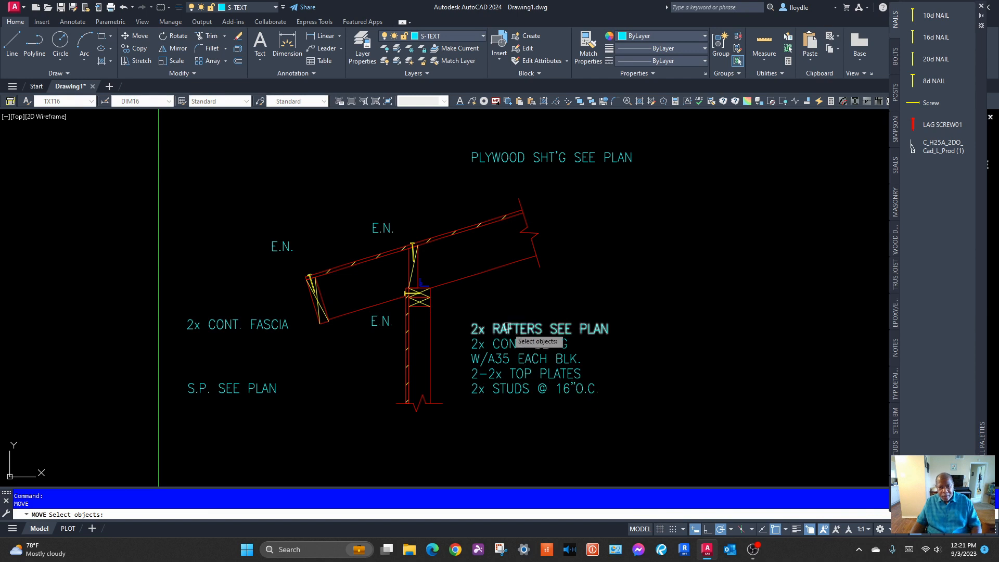
click(499, 345)
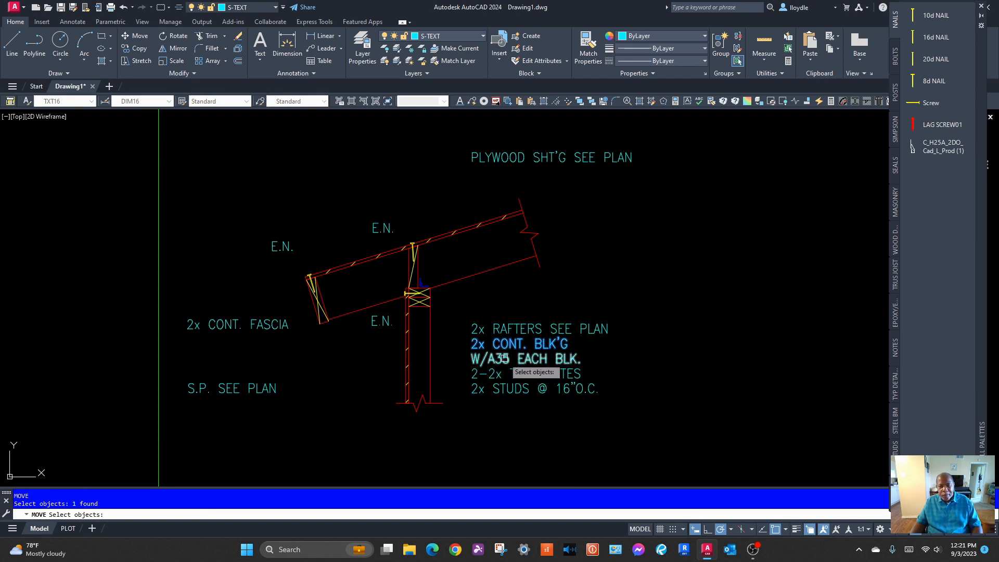
click(502, 358)
key(Return)
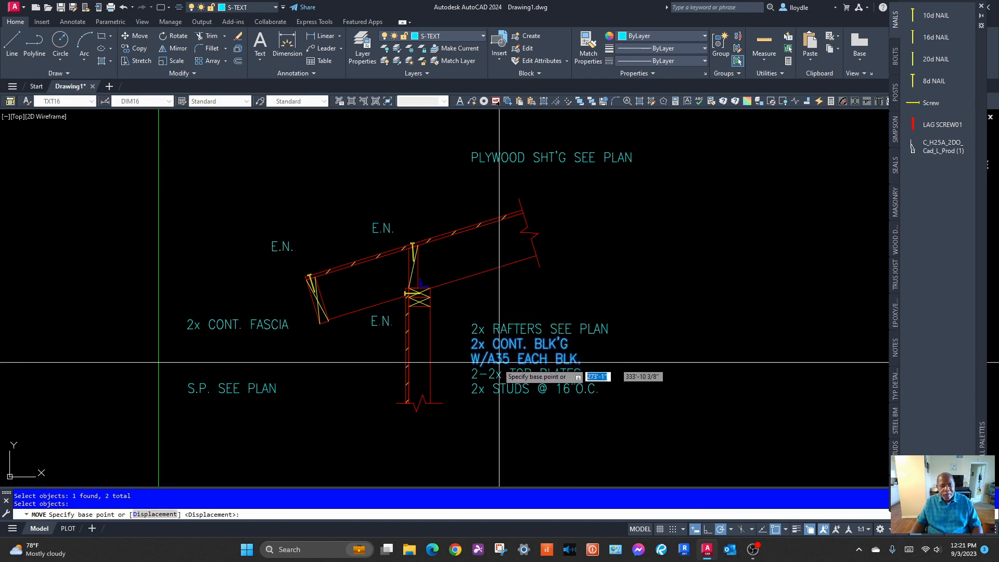
click(472, 362)
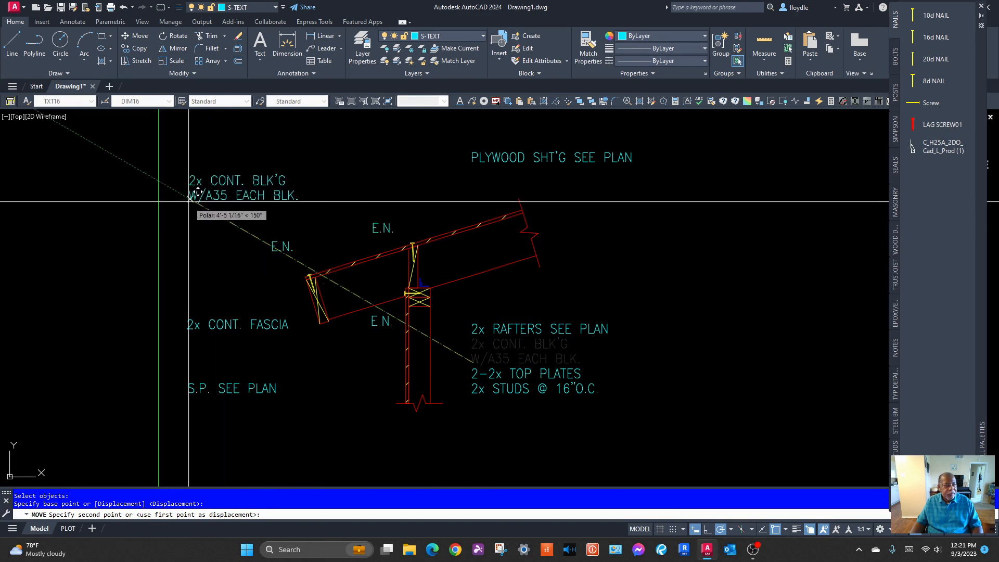
click(189, 211)
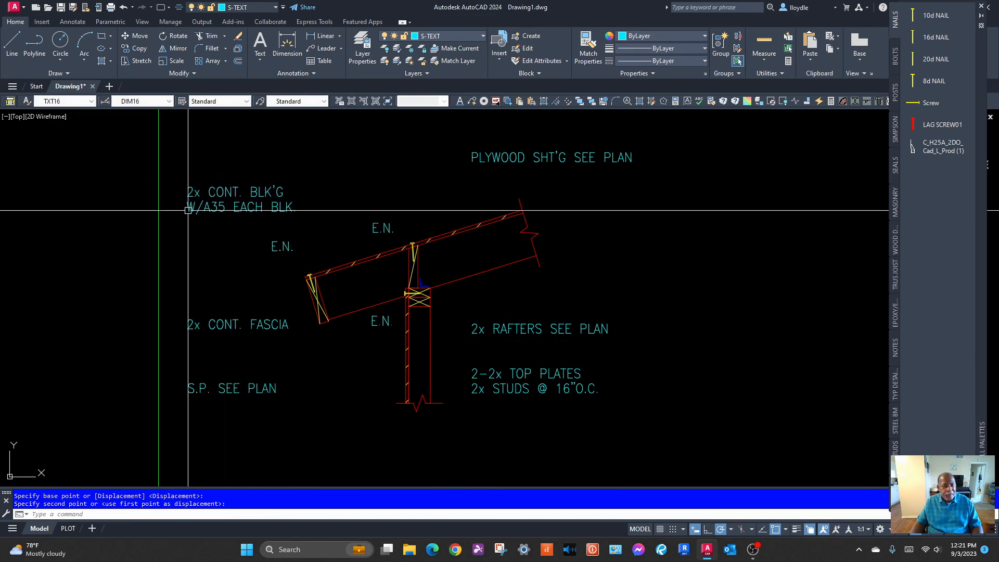
Try to move the "2x RAFTERS SEE PLAN" note slightly upward, and undo the move
key(Escape)
text(m)
key(Return)
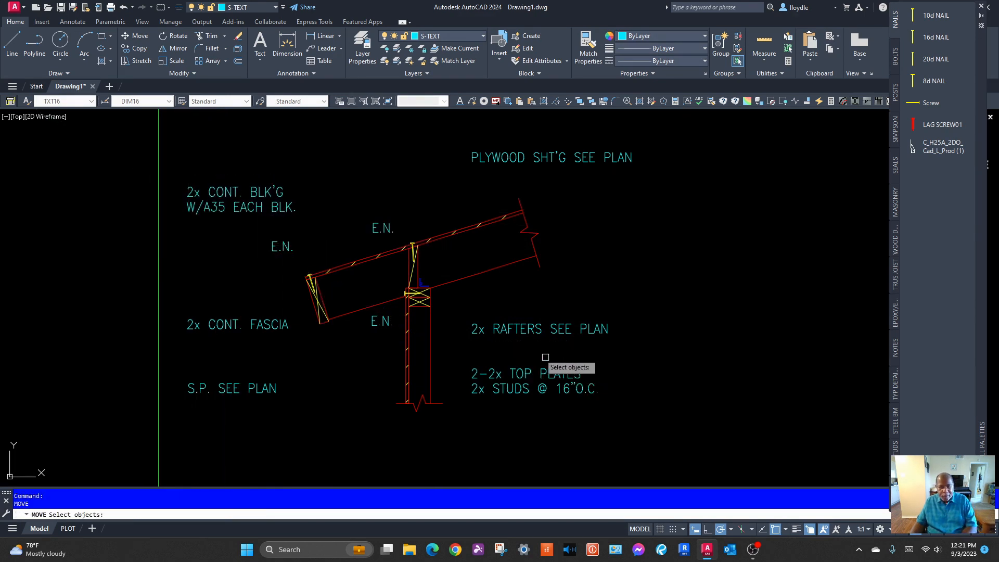
click(535, 329)
key(Return)
click(698, 379)
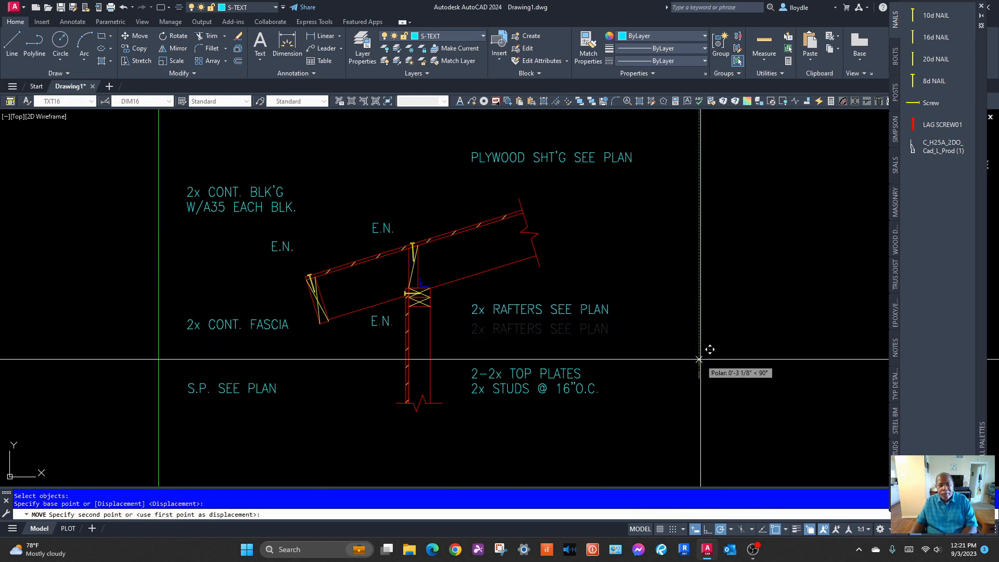
click(706, 353)
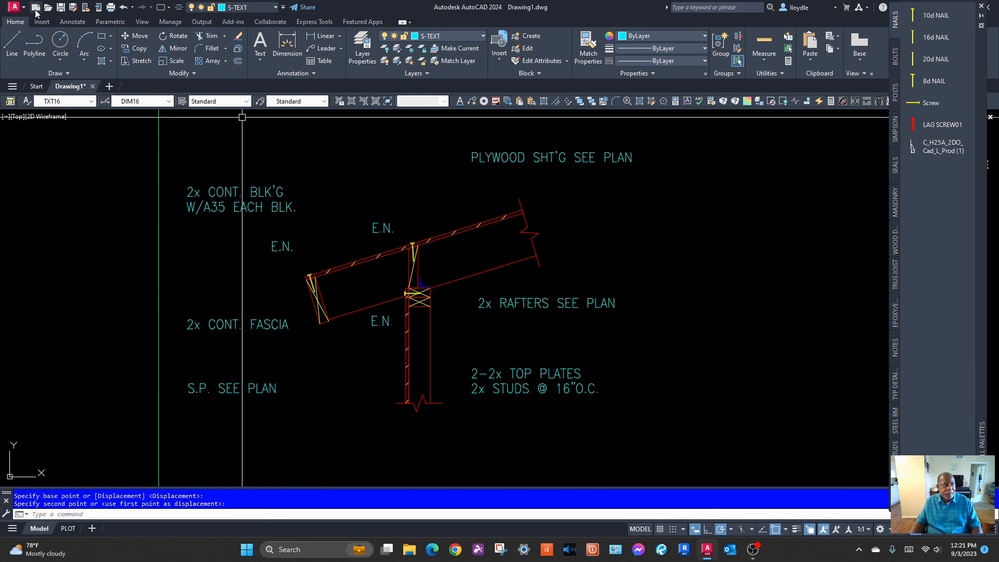
click(123, 7)
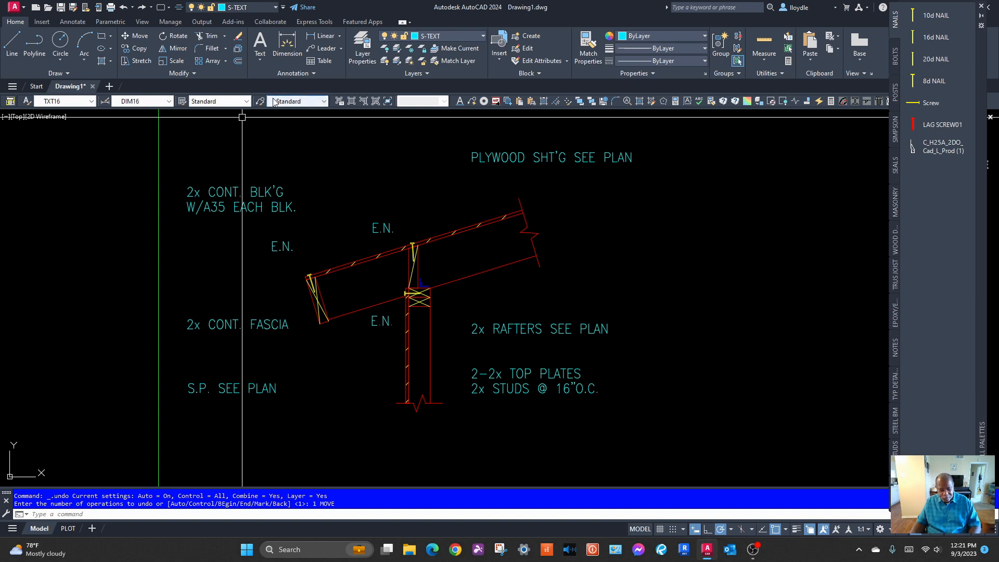
Move the "2x RAFTERS SEE PLAN" note slightly straight up, keeping its start aligned with the notes below
text(m)
key(Return)
click(517, 330)
key(Return)
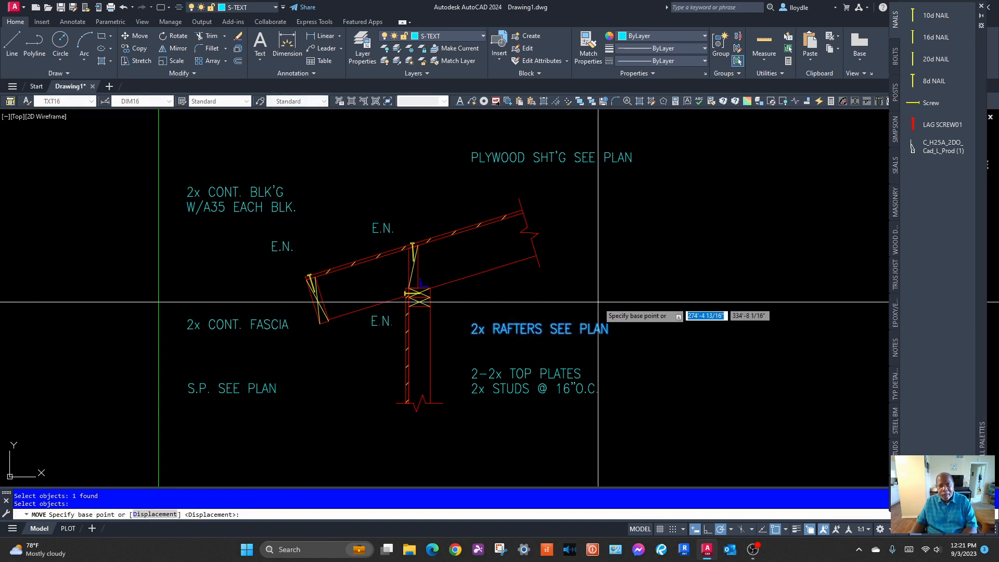
click(598, 301)
click(603, 285)
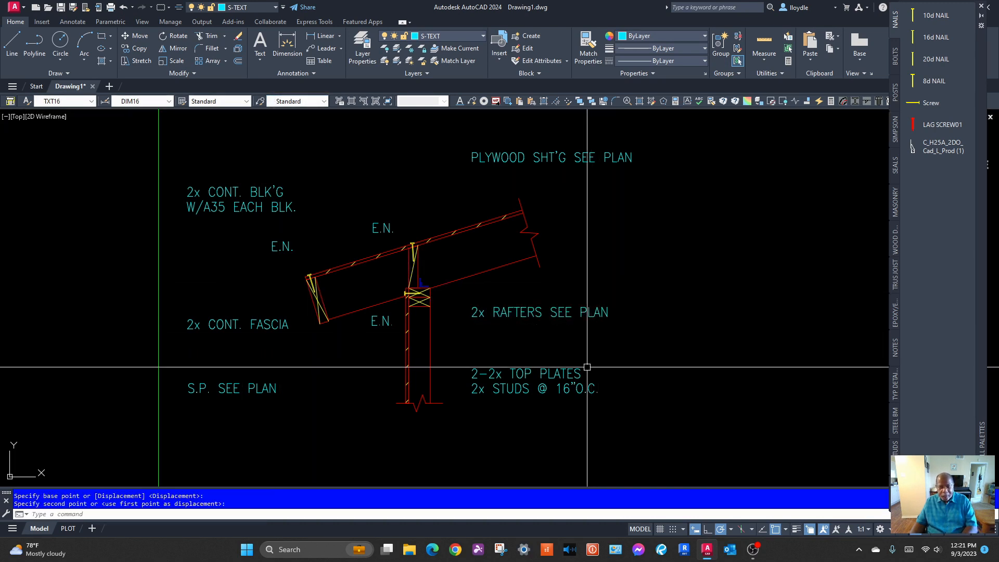
Move the "2-2x TOP PLATES" note straight up, roughly midway between the rafters note and the studs note
key(Return)
click(550, 375)
key(Return)
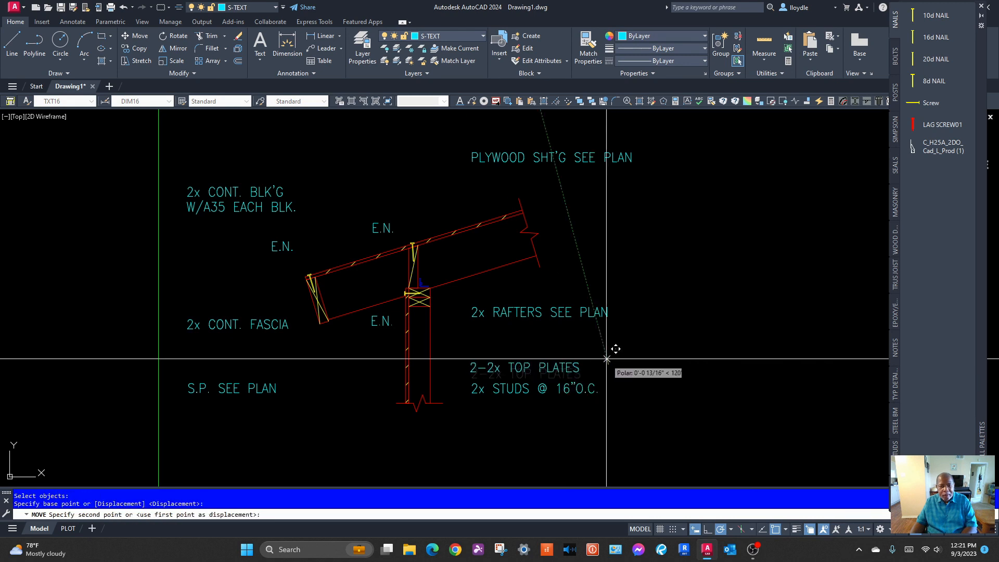
click(608, 364)
click(609, 343)
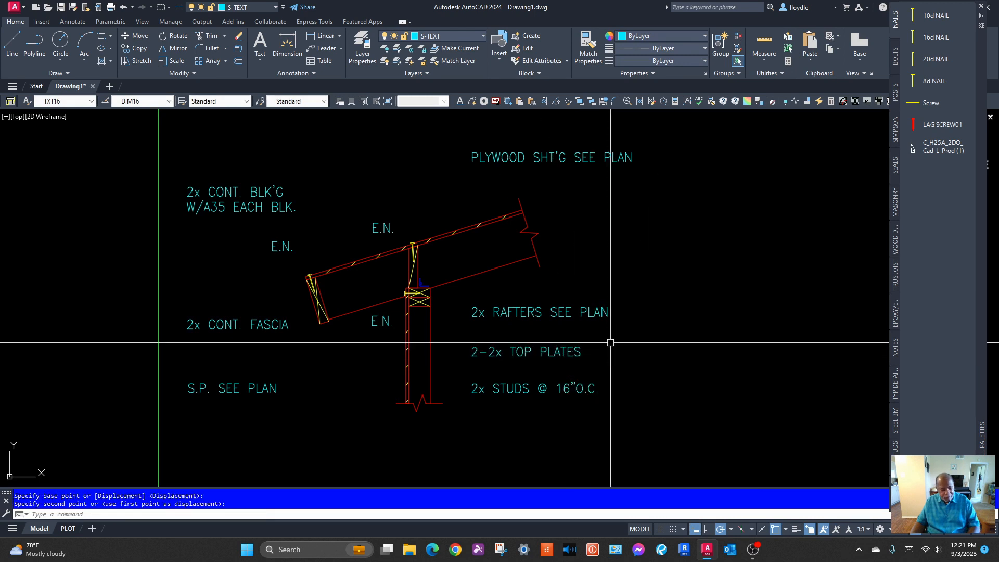
key(Escape)
Try a straight quick leader from the roof sheathing to the "PLYWOOD SHT'G SEE PLAN" note, and erase it
scroll(489, 212, up, 2)
middle_drag(448, 196, 448, 279)
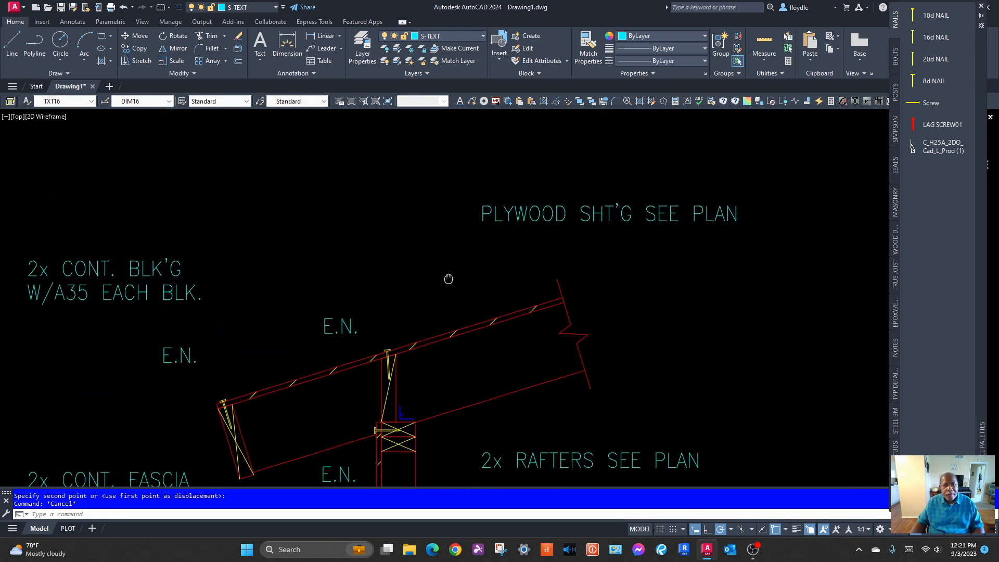
click(473, 103)
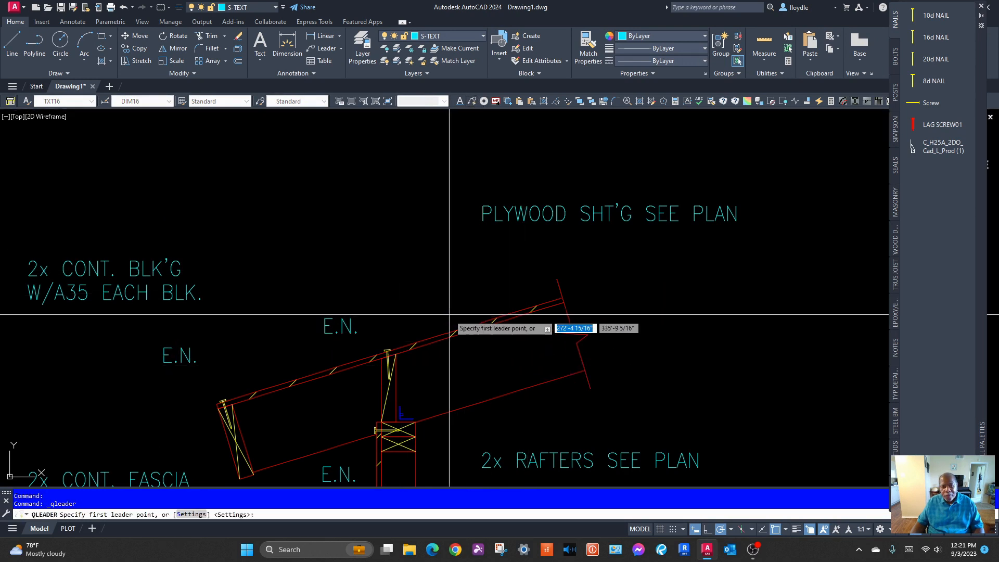
click(432, 335)
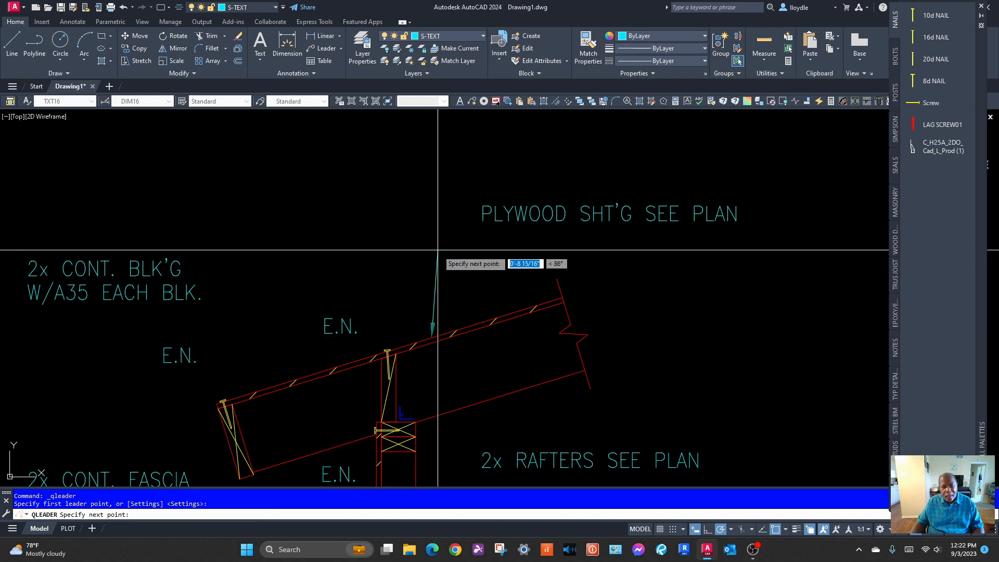
scroll(438, 250, up, 3)
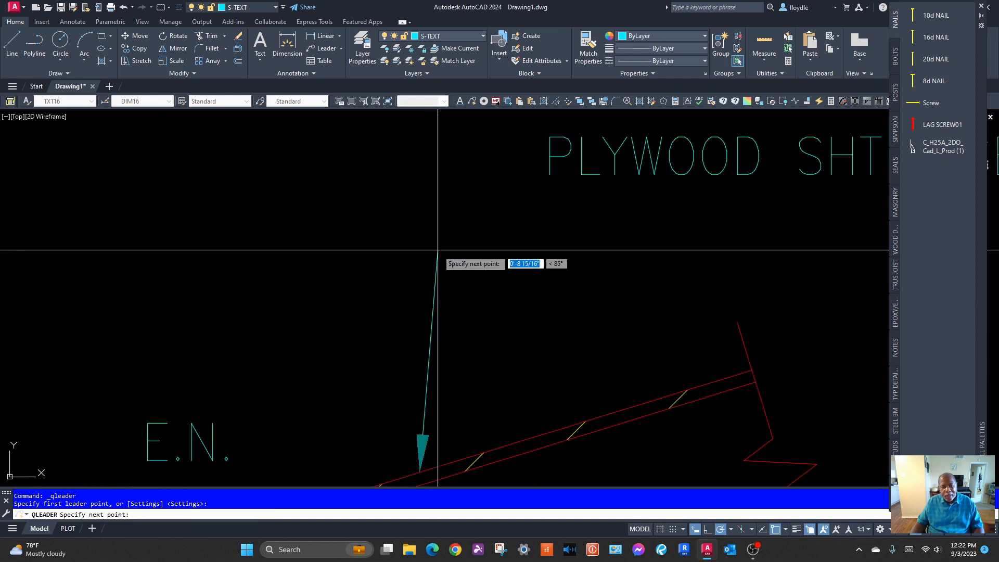
click(530, 157)
key(Escape)
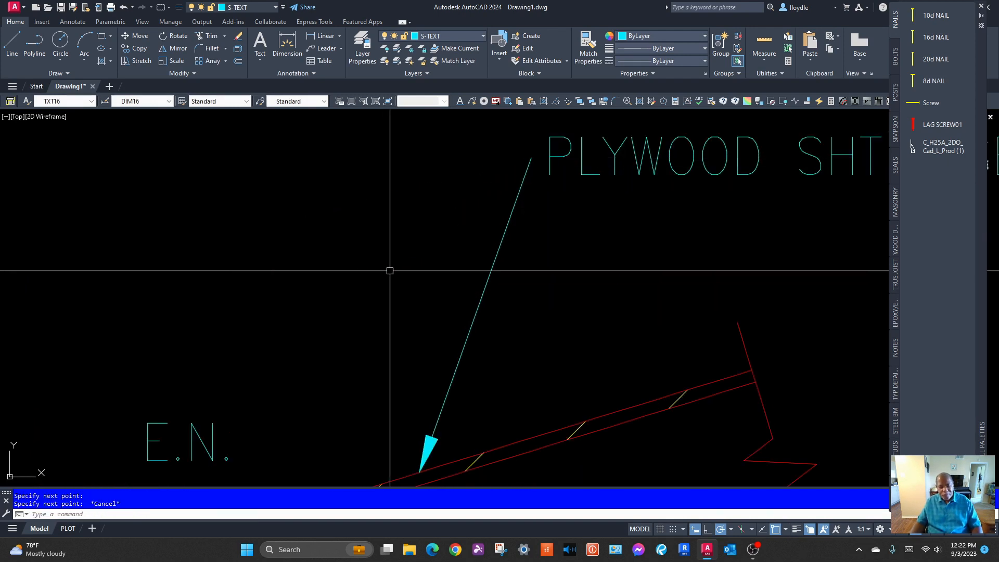
click(468, 330)
click(401, 330)
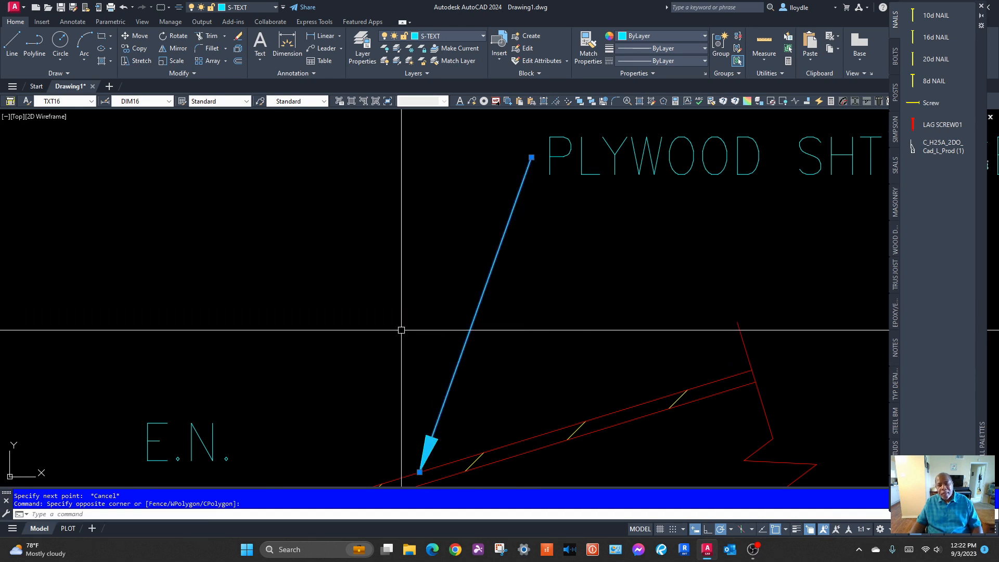
key(Delete)
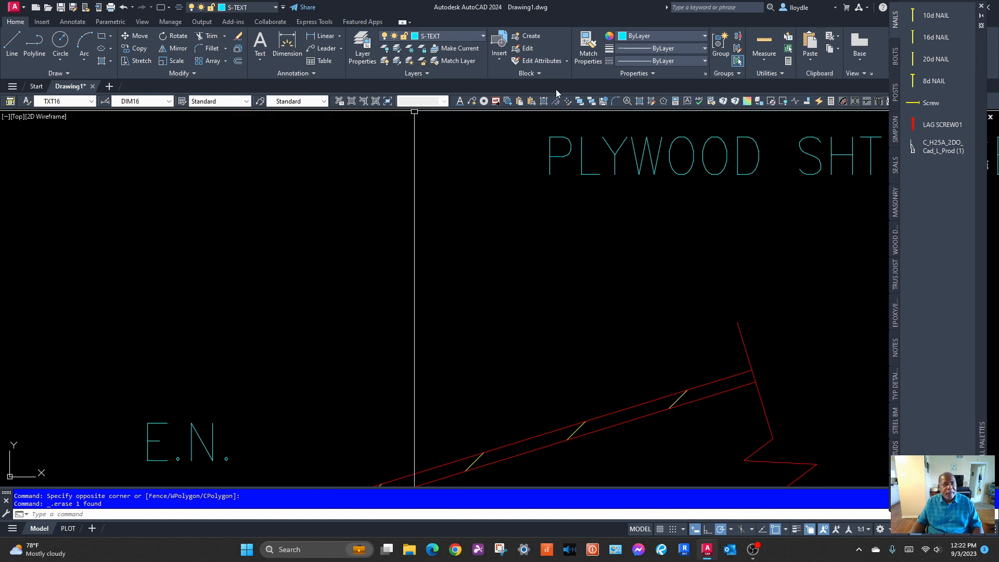
Try a bent quick leader with a horizontal landing from the roof sheathing to the plywood note, and erase it
click(472, 102)
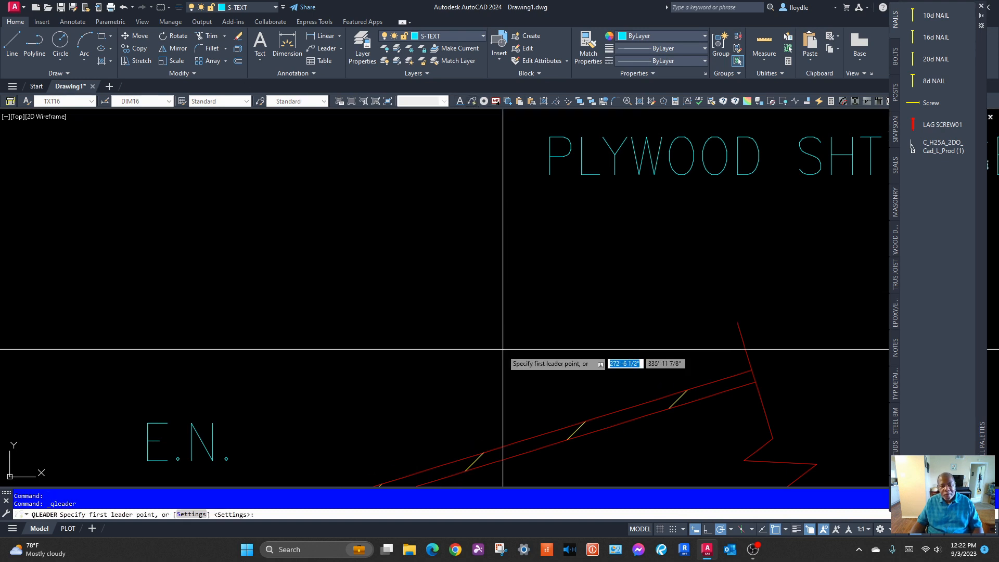
click(431, 467)
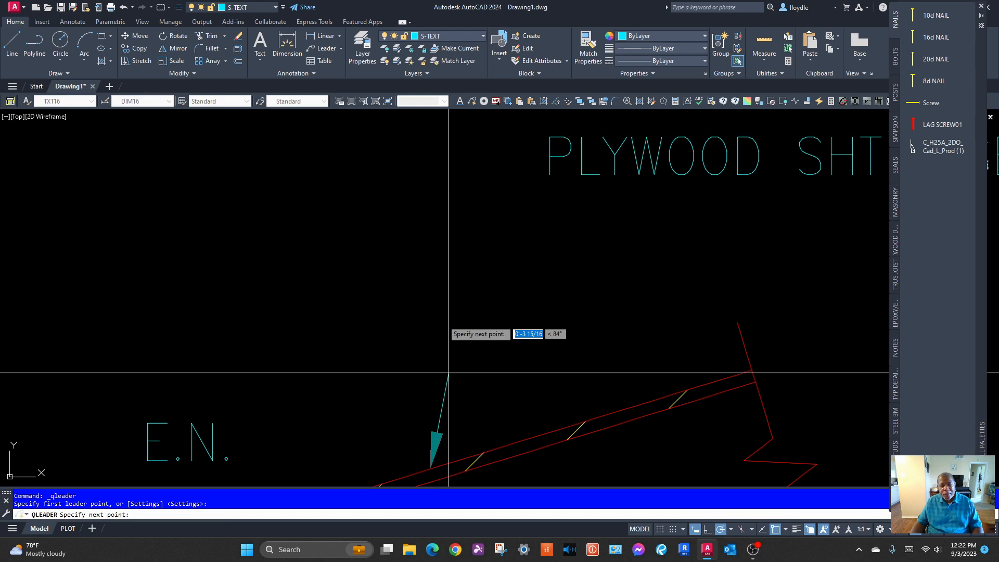
click(479, 154)
click(532, 154)
key(Escape)
scroll(449, 242, down, 5)
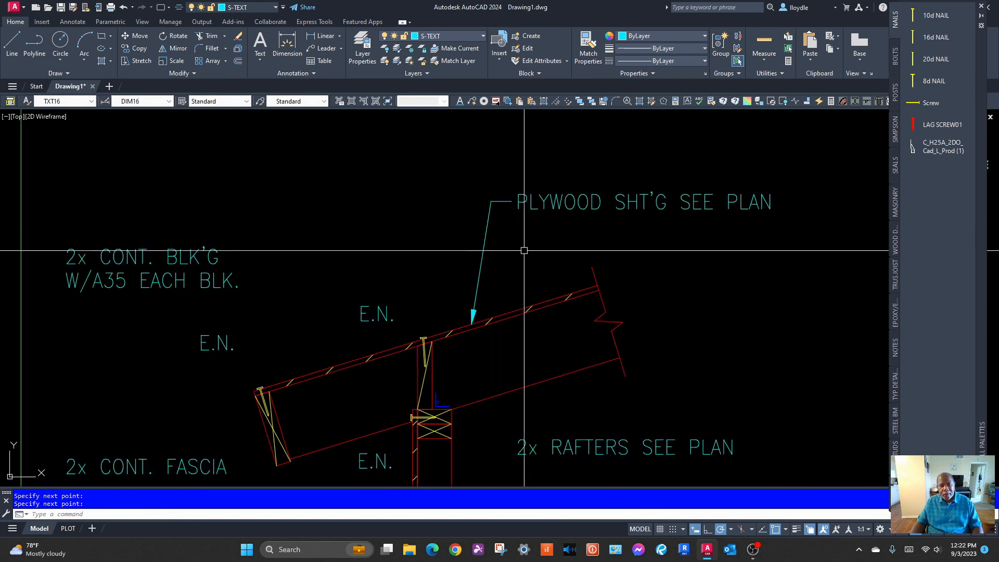
scroll(502, 172, up, 3)
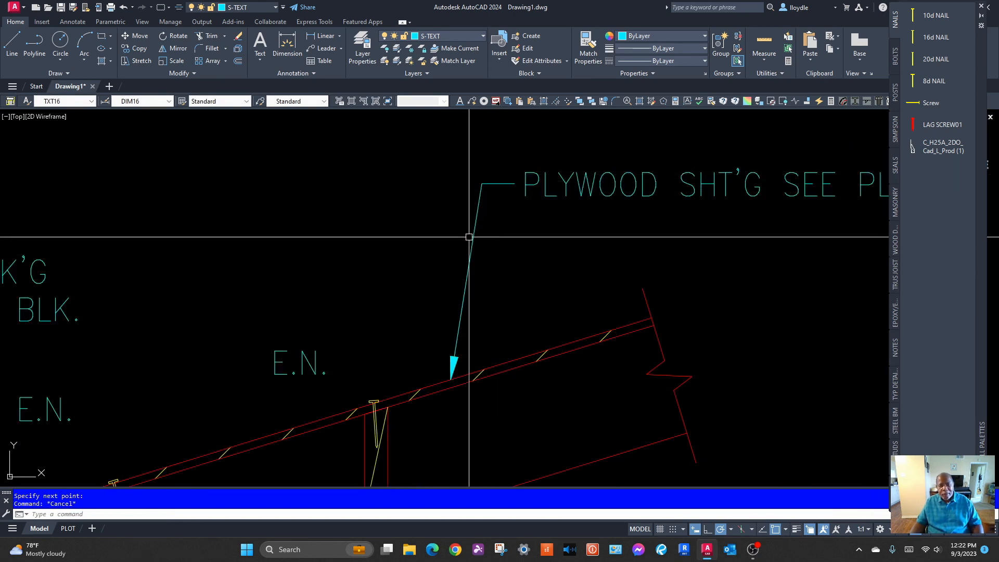
click(495, 178)
click(447, 197)
key(Delete)
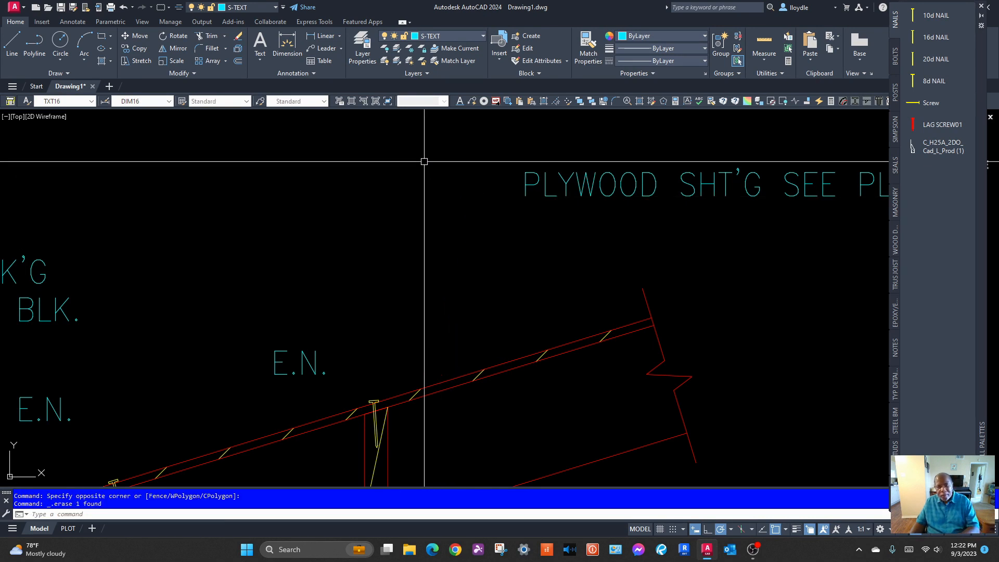
Draw a straight quick leader from the roof sheathing's top edge to the start of the "PLYWOOD SHT'G SEE PLAN" note
click(472, 100)
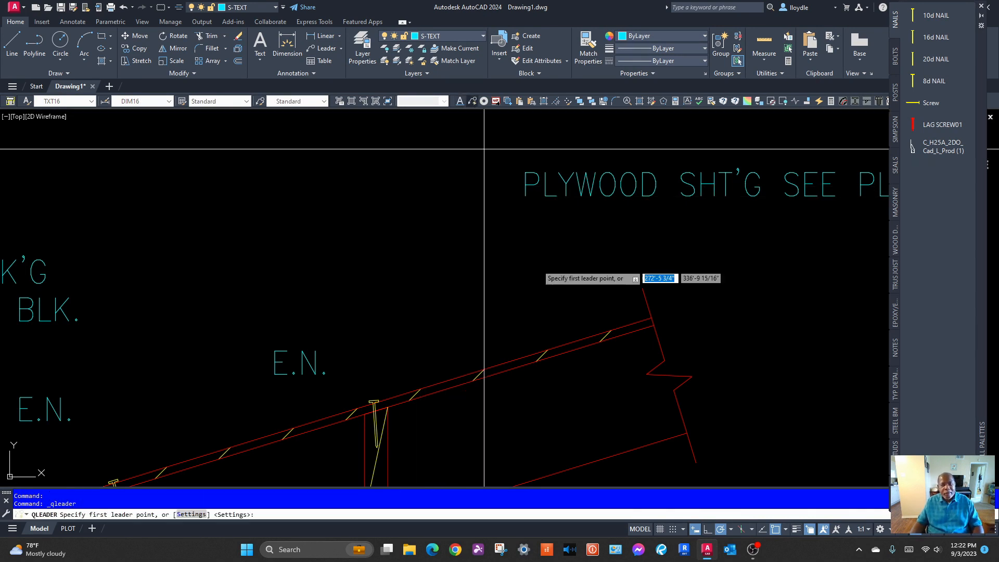
click(451, 378)
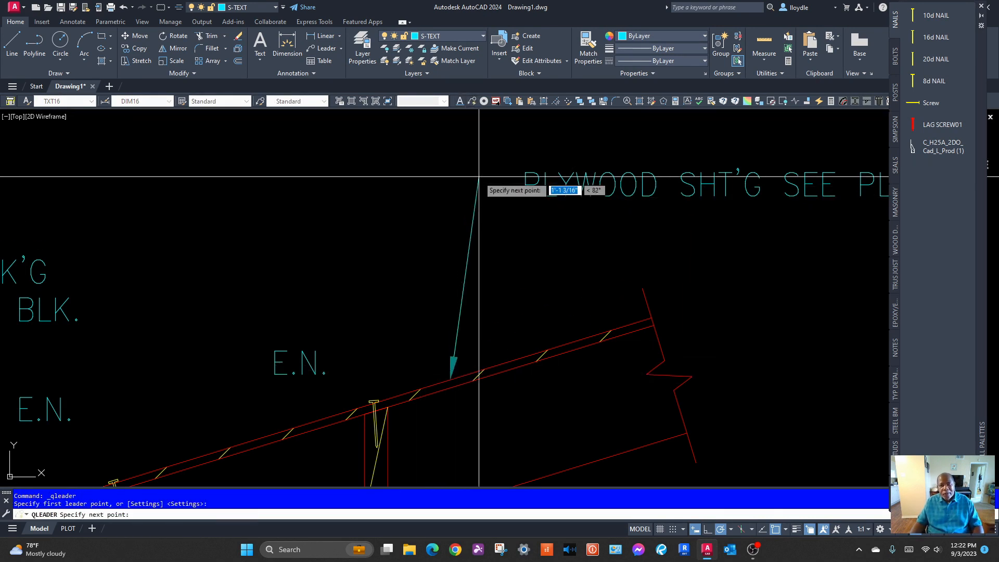
click(514, 186)
key(Return)
Draw a quick leader from the nail head above the blocking to the upper "E.N." note
key(Return)
click(379, 399)
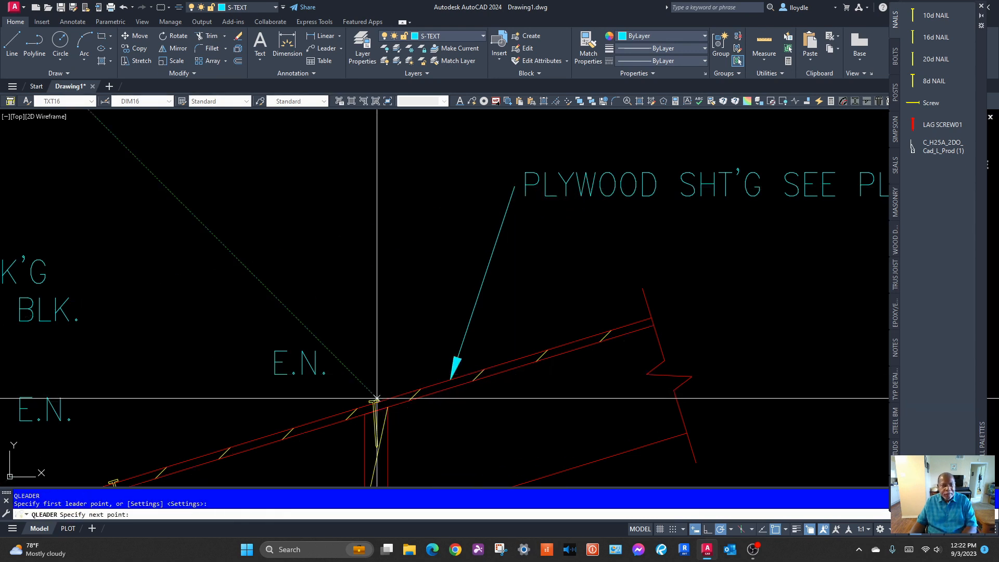
click(322, 370)
middle_drag(280, 386, 602, 299)
key(Return)
Draw a quick leader from the blocking's outer face to the end of the "W/A35 EACH BLK." line
key(Return)
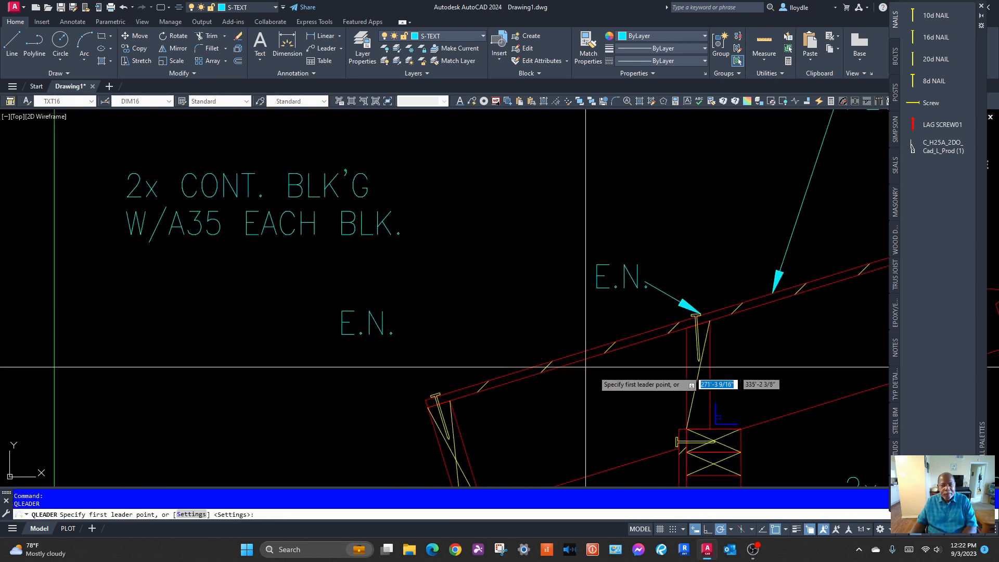
click(686, 376)
click(411, 219)
key(Return)
Draw a quick leader from the nail head above the fascia to the "E.N." note beside it
key(Return)
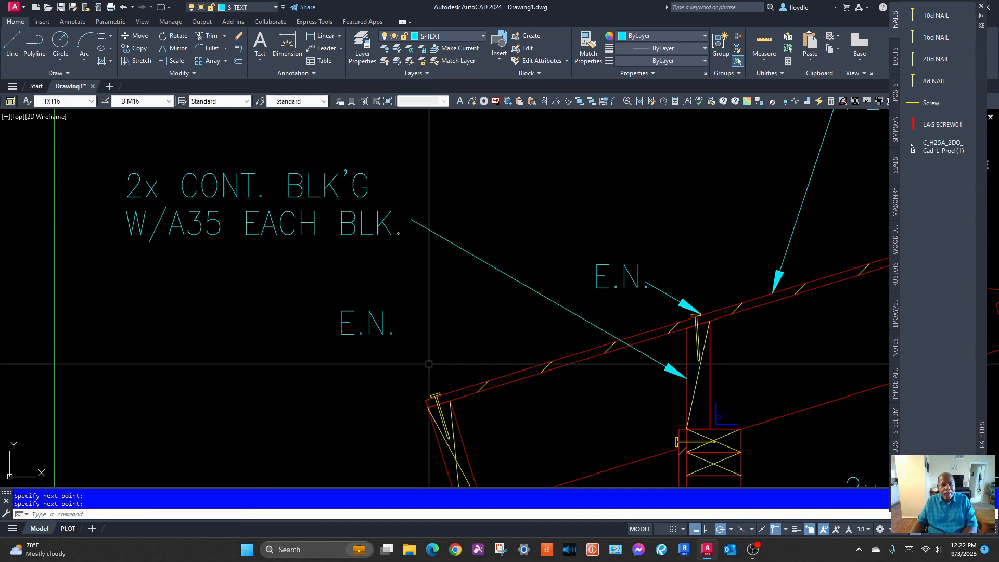
click(434, 392)
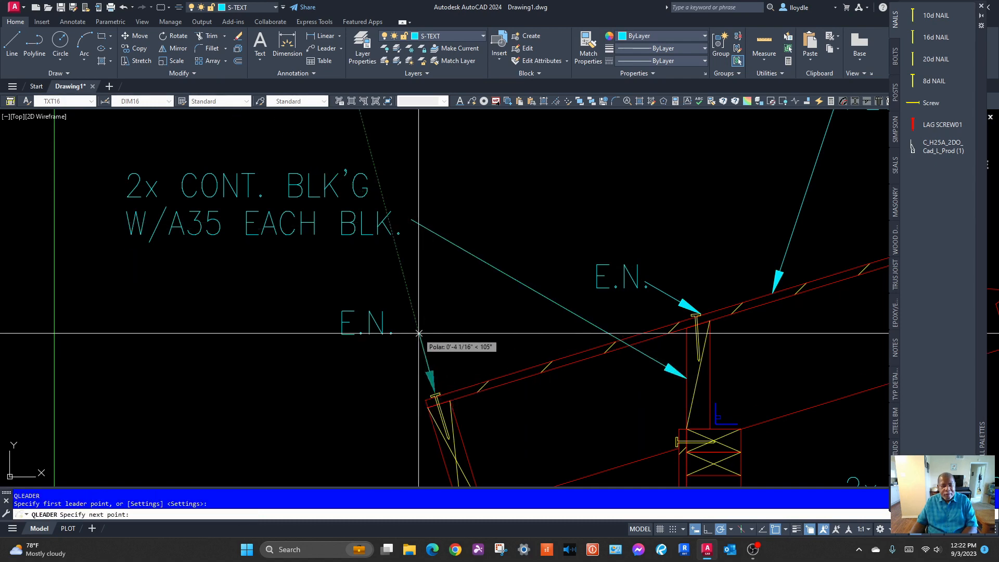
click(394, 323)
key(Return)
middle_drag(440, 437, 522, 255)
Draw a quick leader from the fascia board's outer face to the end of the "2x CONT. FASCIA" note
key(Return)
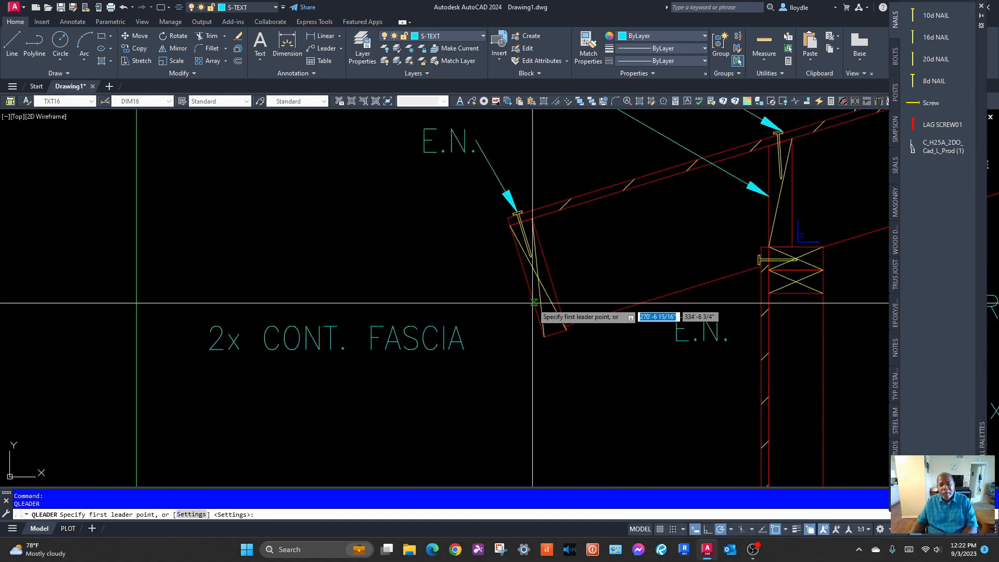
click(532, 304)
click(467, 336)
key(Return)
Draw a quick leader from the nail in the top plates at the outer wall face to the lower "E.N." note
key(Return)
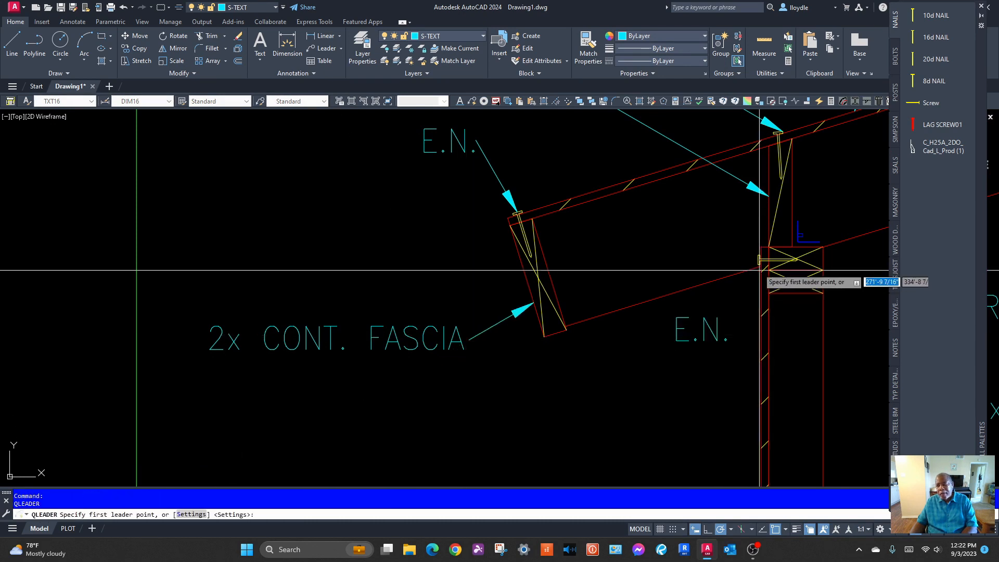
click(759, 265)
click(730, 328)
middle_drag(629, 431, 557, 238)
key(Return)
Draw a horizontal quick leader from the wall sheathing's outer face to the end of the "S.P. SEE PLAN" note
key(Return)
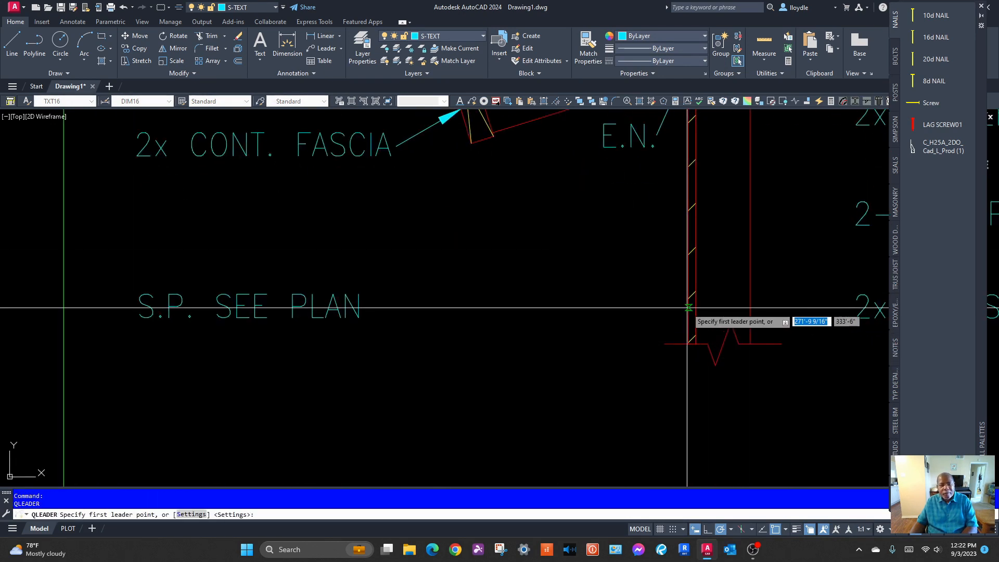
click(688, 308)
click(368, 308)
key(Return)
Draw a horizontal quick leader from the stud's inner face to the start of the "2x STUDS @ 16"O.C." note
key(Return)
middle_drag(614, 345, 220, 377)
key(Return)
click(282, 343)
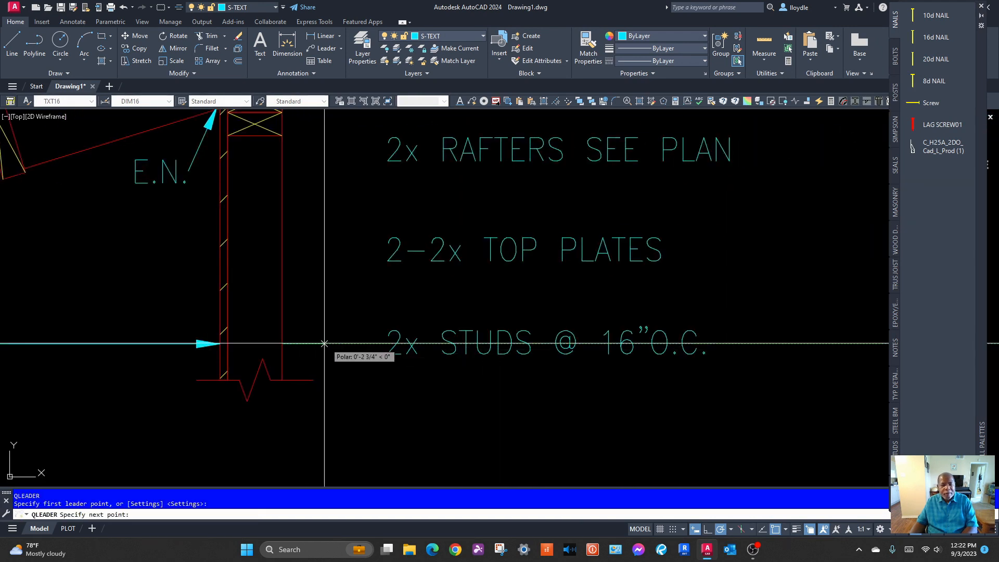
click(385, 344)
key(Return)
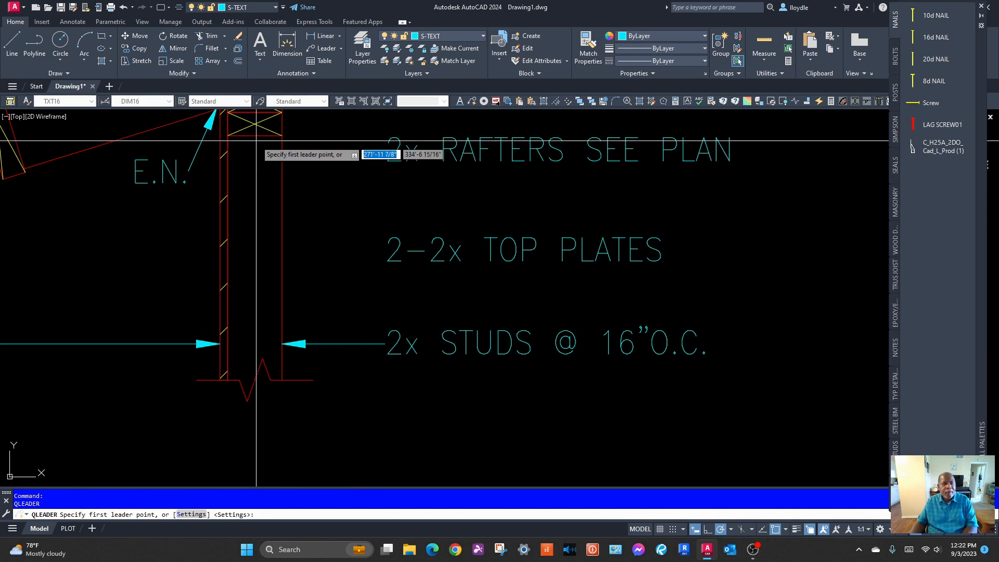
Draw a quick leader from the underside of the top plates to the start of the "2-2x TOP PLATES" note
click(256, 137)
click(380, 246)
key(Return)
middle_drag(413, 174, 431, 330)
Draw a quick leader from the rafter's bottom edge to the start of the "2x RAFTERS SEE PLAN" note
key(Return)
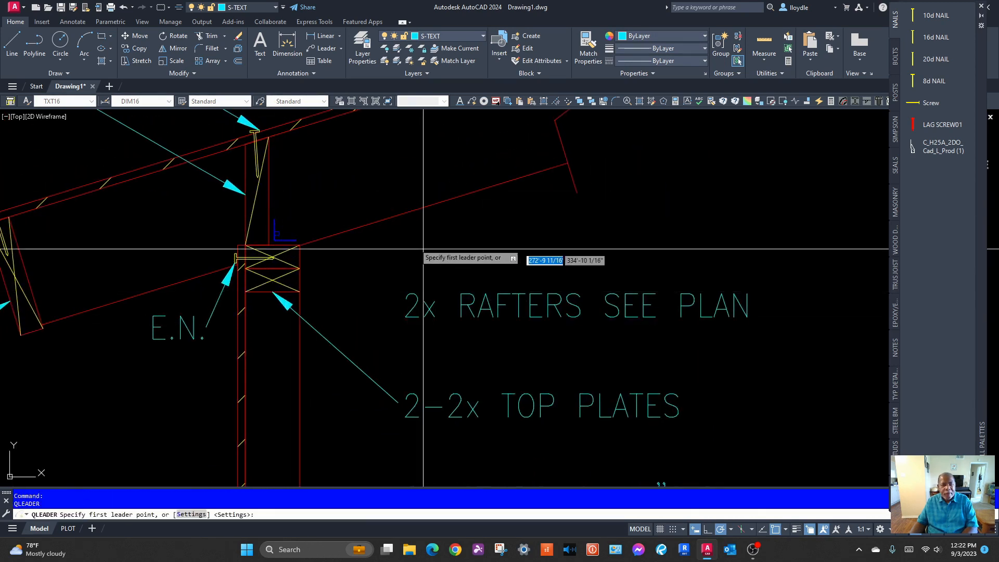
click(359, 230)
click(400, 308)
key(Return)
scroll(400, 308, down, 6)
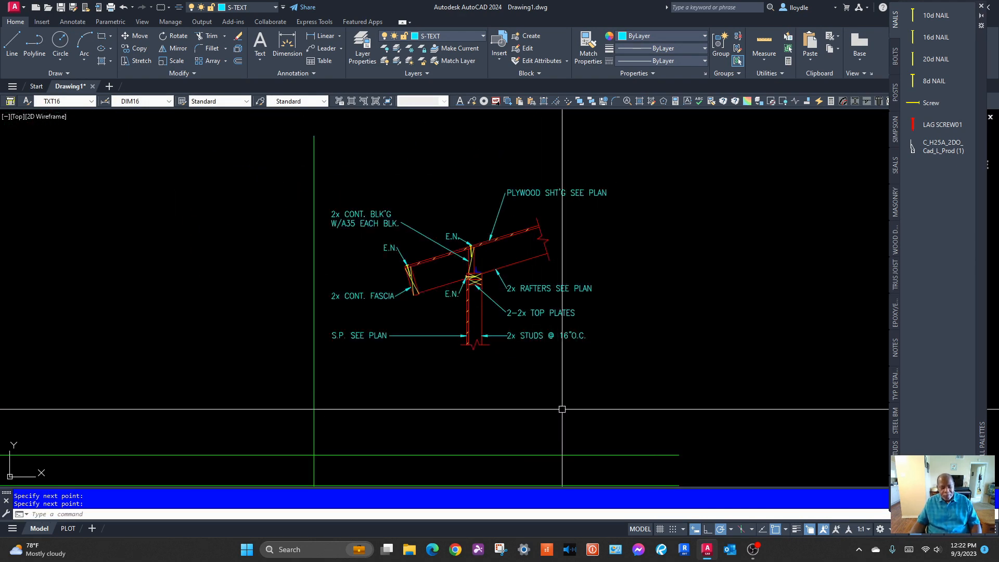
Move the whole eave detail with its notes and leaders about 1'-2" down and slightly right, toward the green horizontal lines
click(137, 41)
click(281, 147)
click(656, 369)
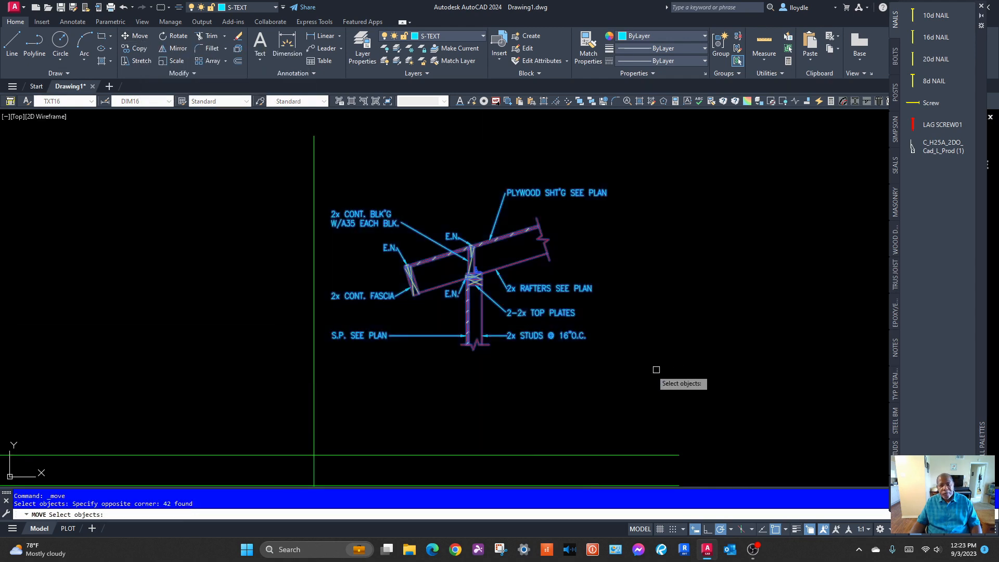
key(Return)
click(551, 302)
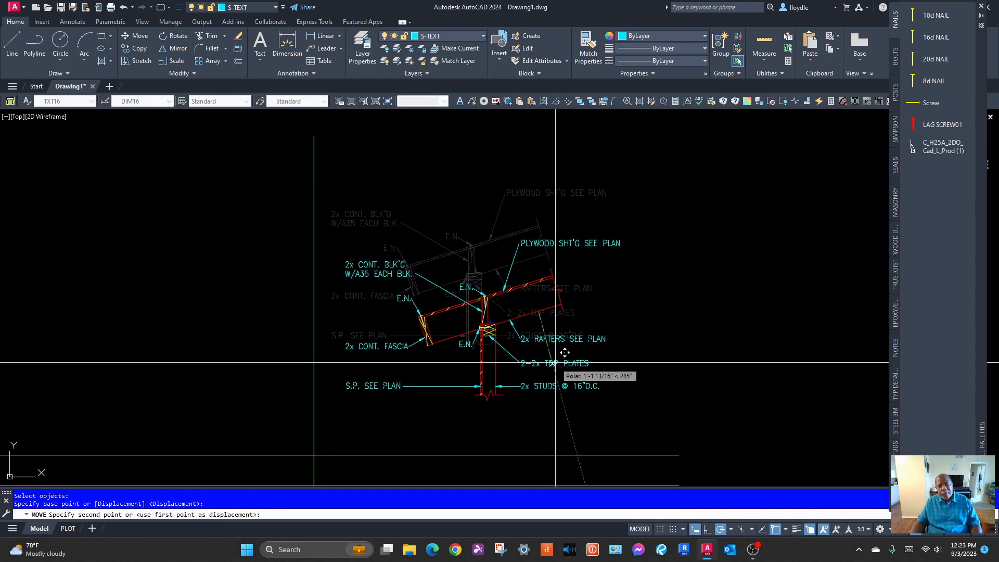
click(564, 353)
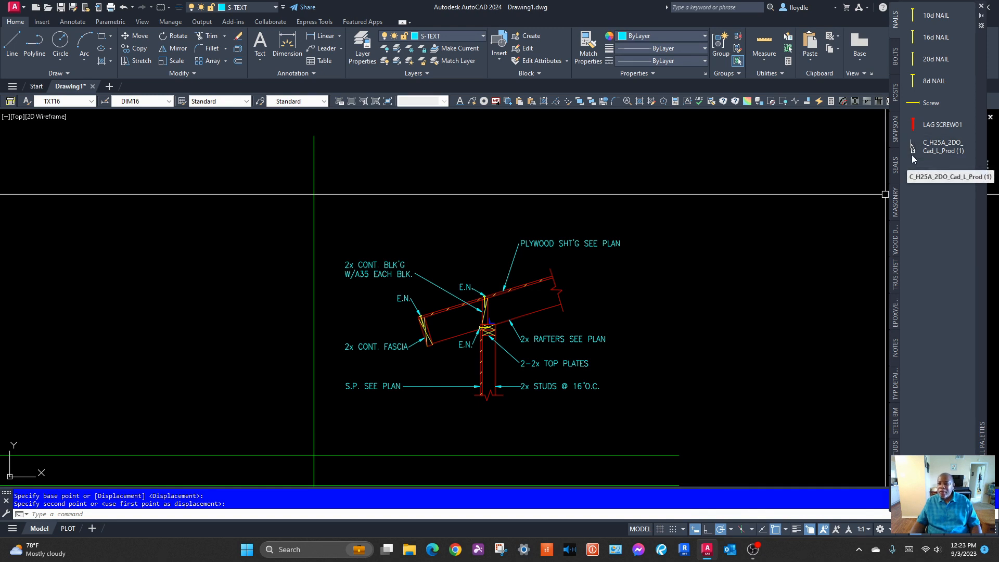
Collapse the tool palettes to free up the drawing area
mouse_move(865, 223)
middle_down()
mouse_move(747, 232)
mouse_move(850, 220)
middle_up()
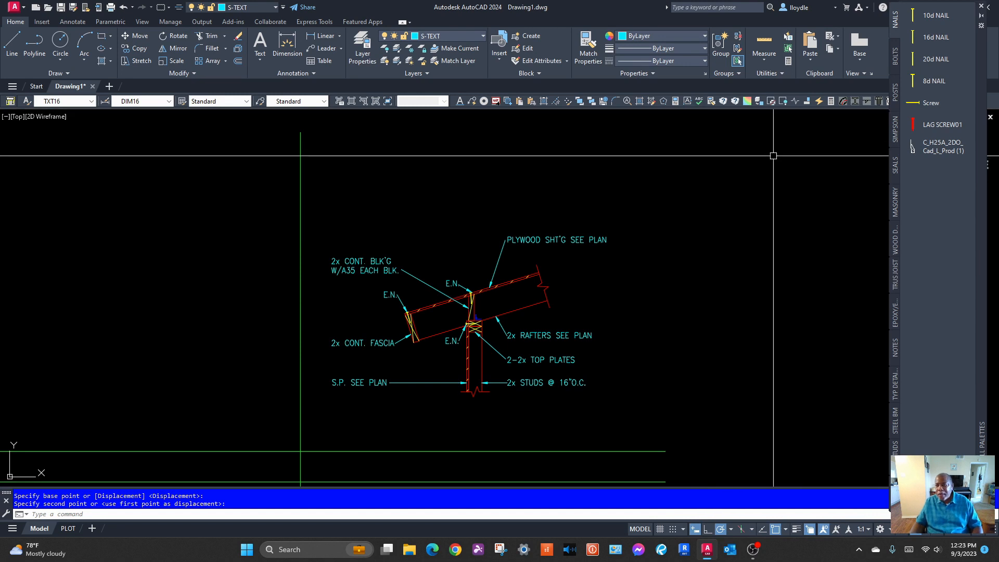
click(982, 18)
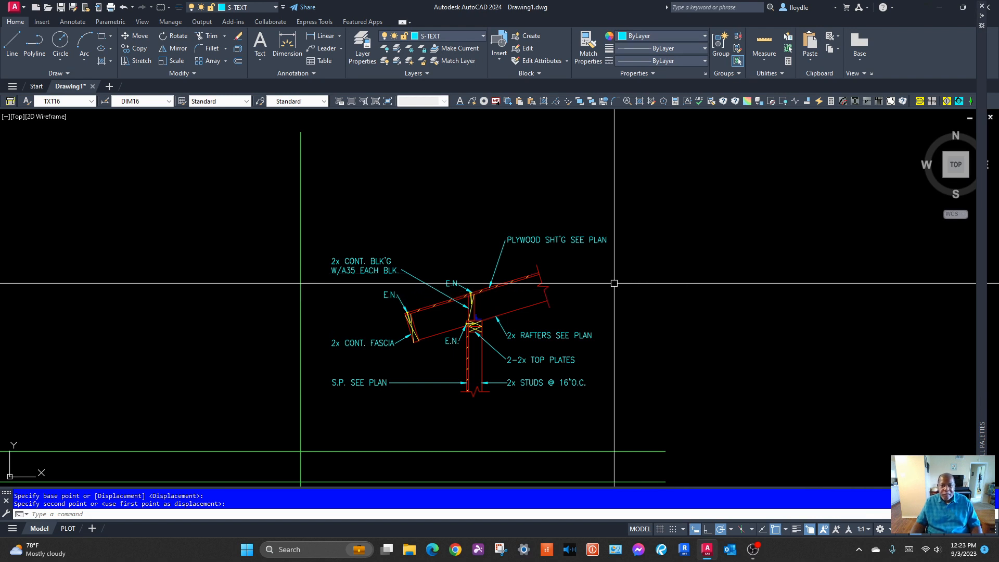
mouse_move(982, 270)
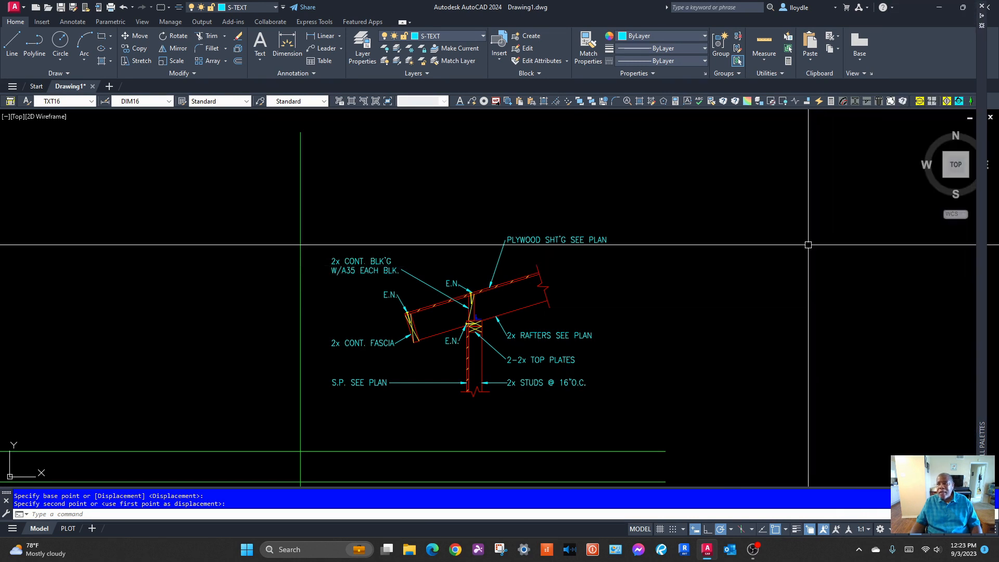
Look over the notes blocks in the tool palettes and close the palettes
mouse_move(981, 18)
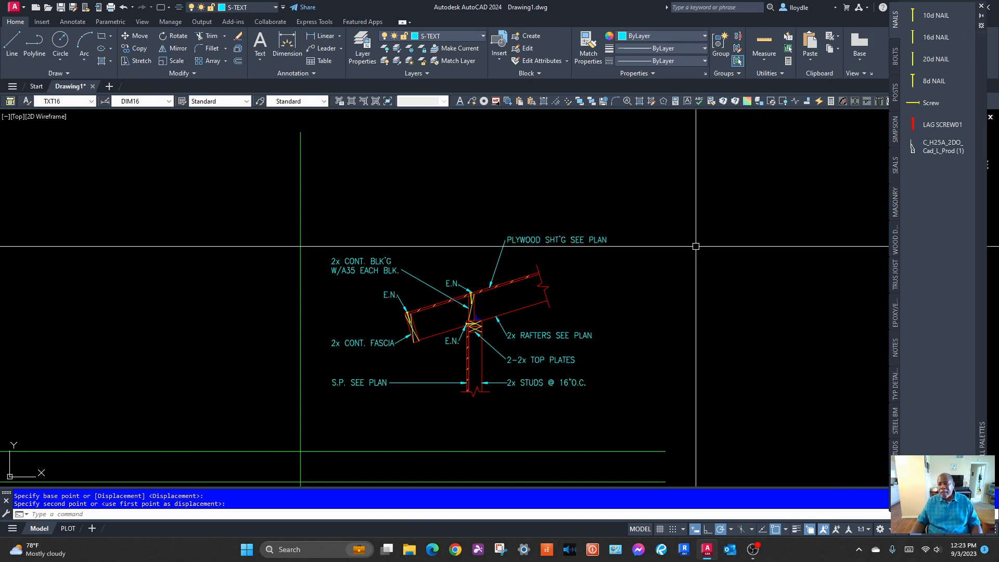
click(894, 349)
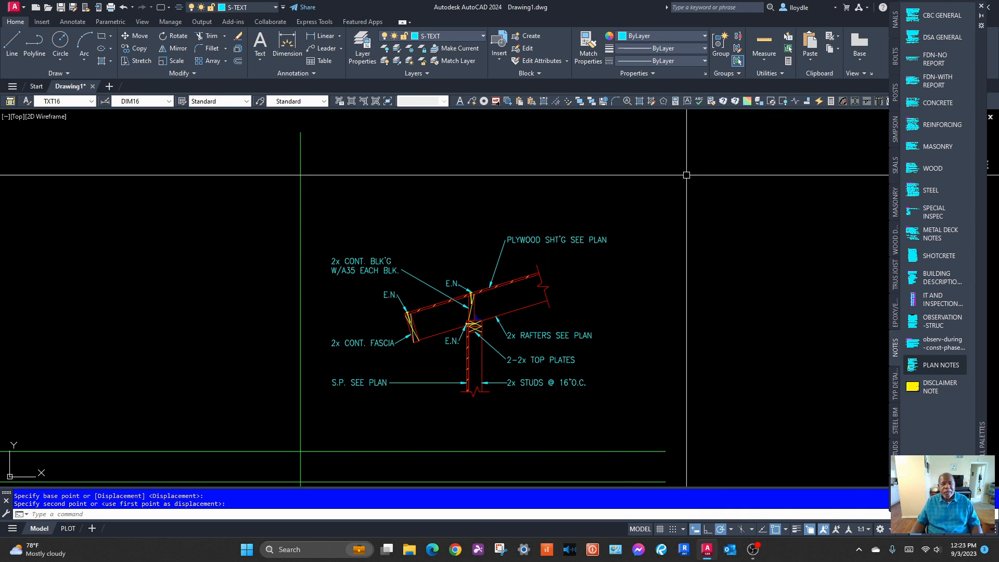
click(982, 7)
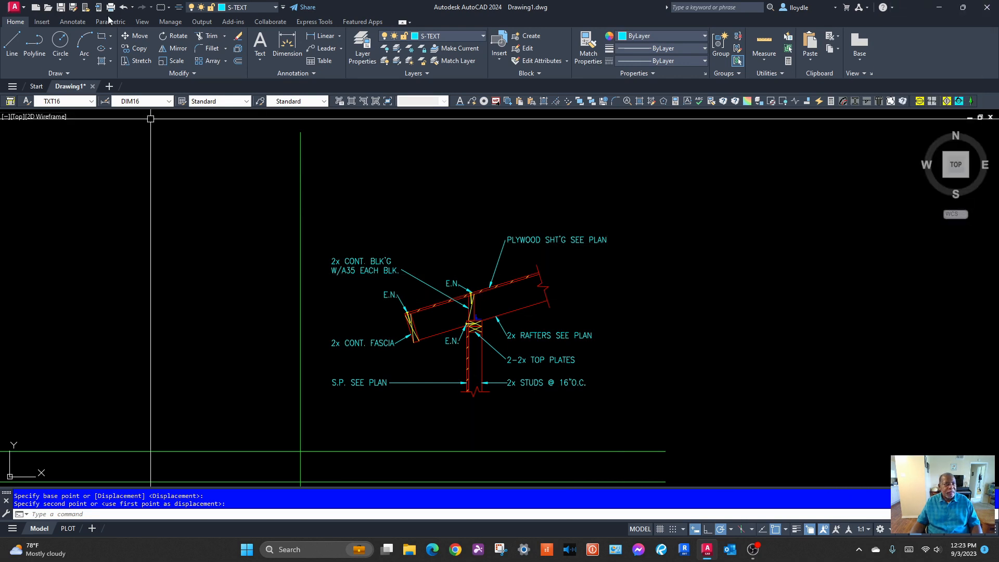
Reopen the tool palettes and show the nail blocks
click(148, 23)
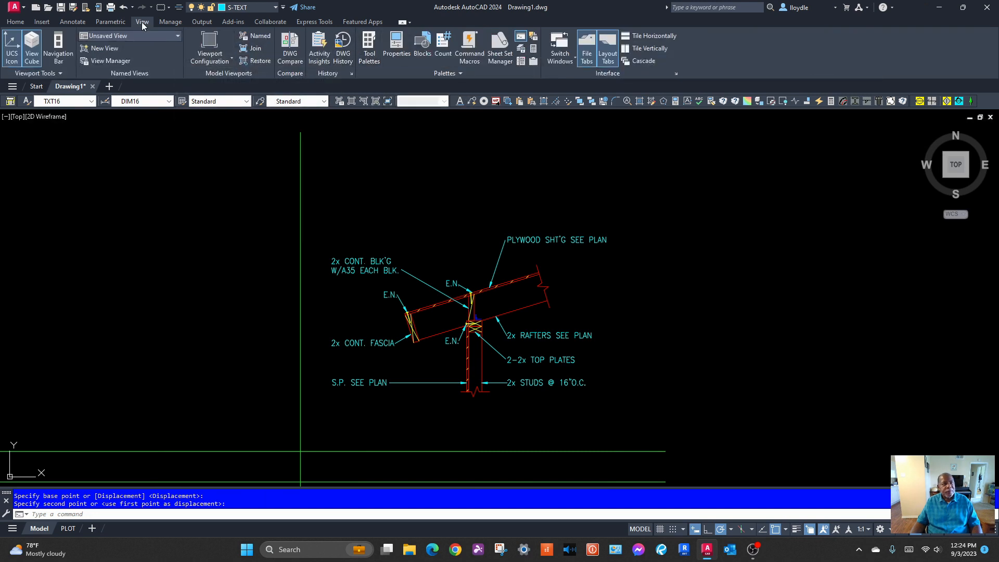
click(368, 46)
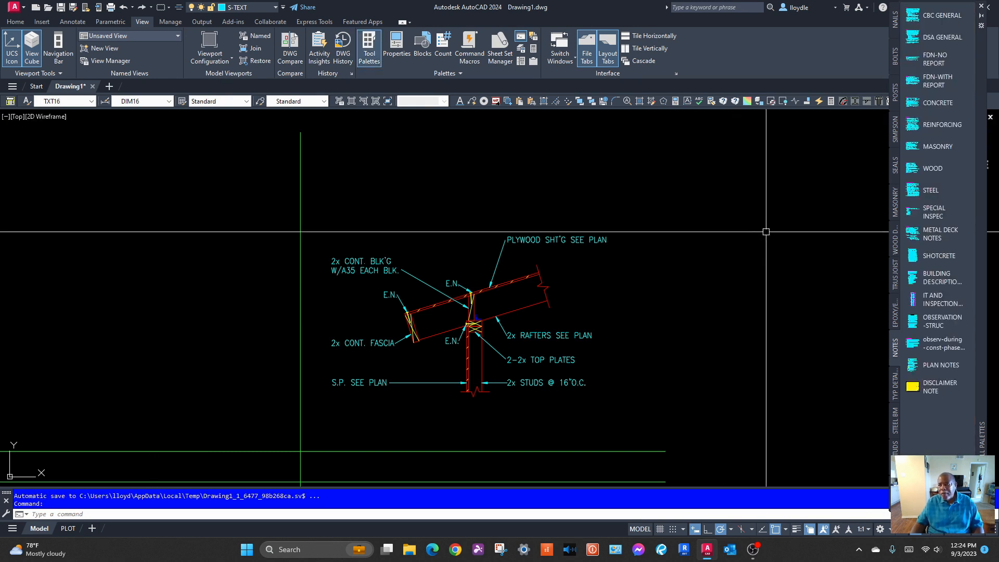
click(894, 21)
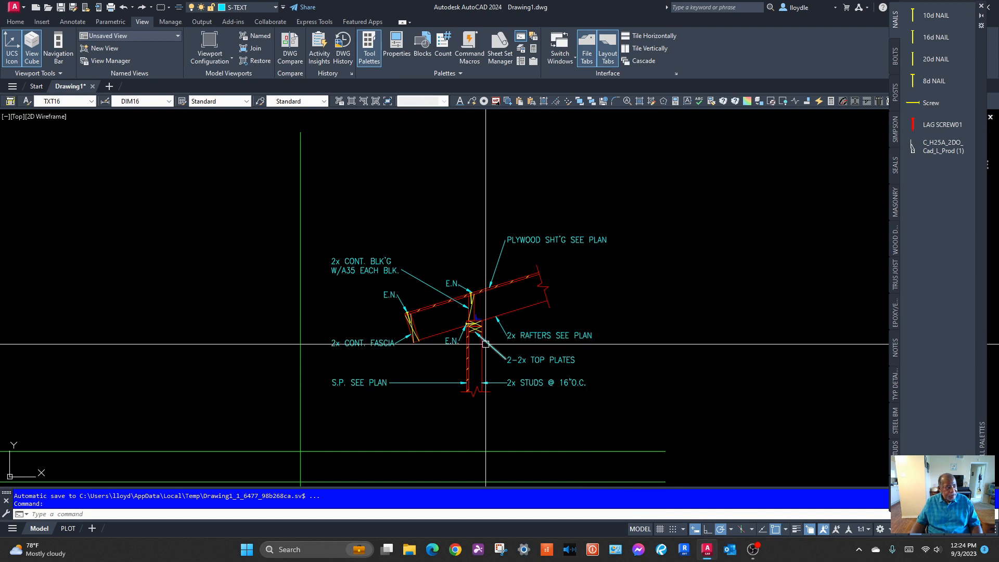
Copy the whole annotated eave detail about 7'-4" straight down into the sheet area below
middle_drag(536, 306, 623, 242)
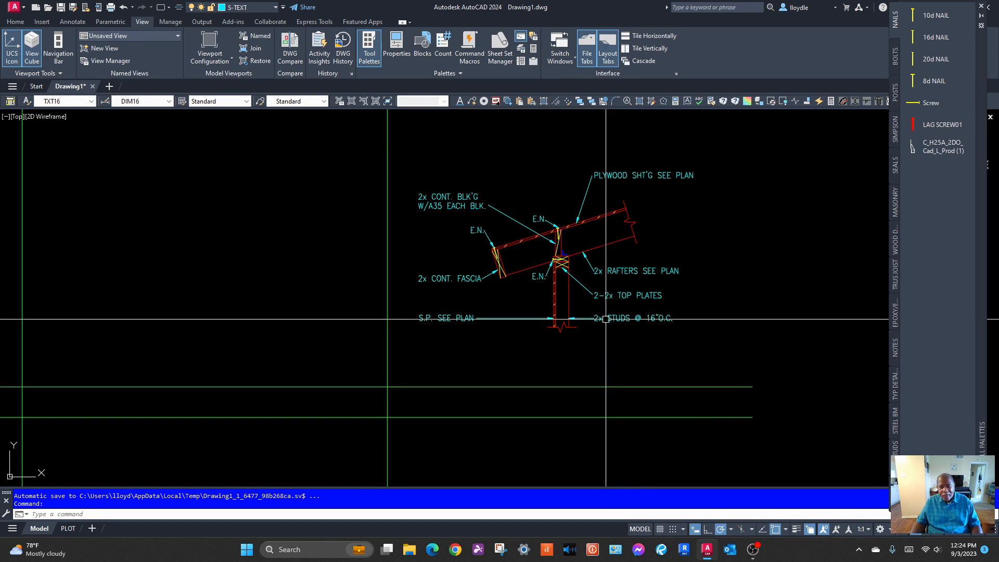
middle_drag(600, 339, 702, 350)
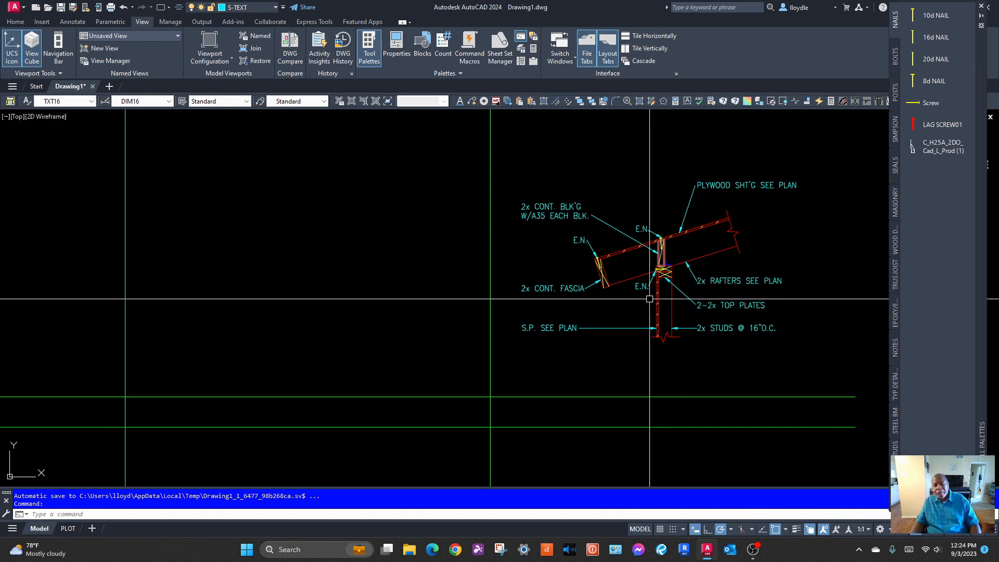
scroll(649, 298, down, 3)
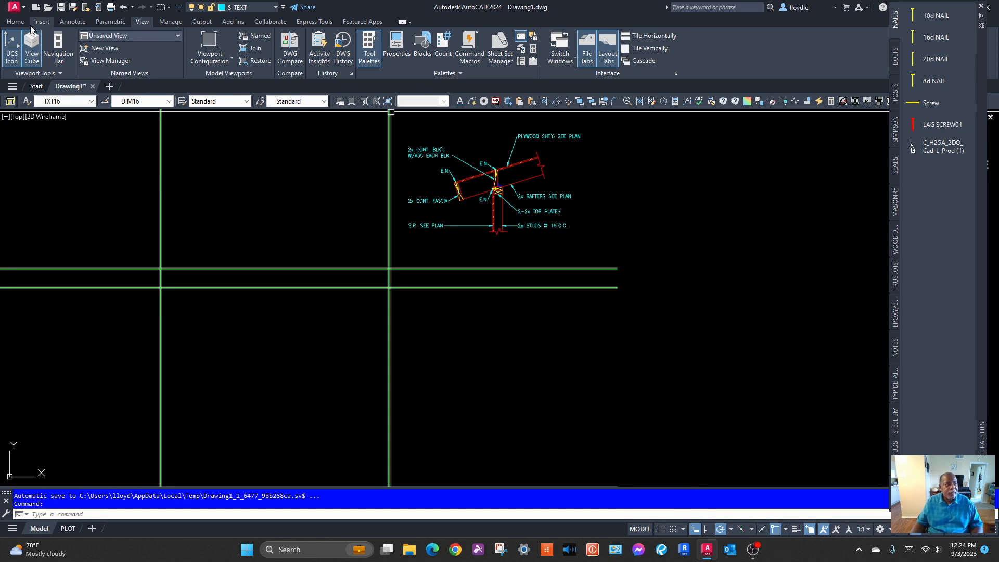
middle_drag(430, 194, 533, 234)
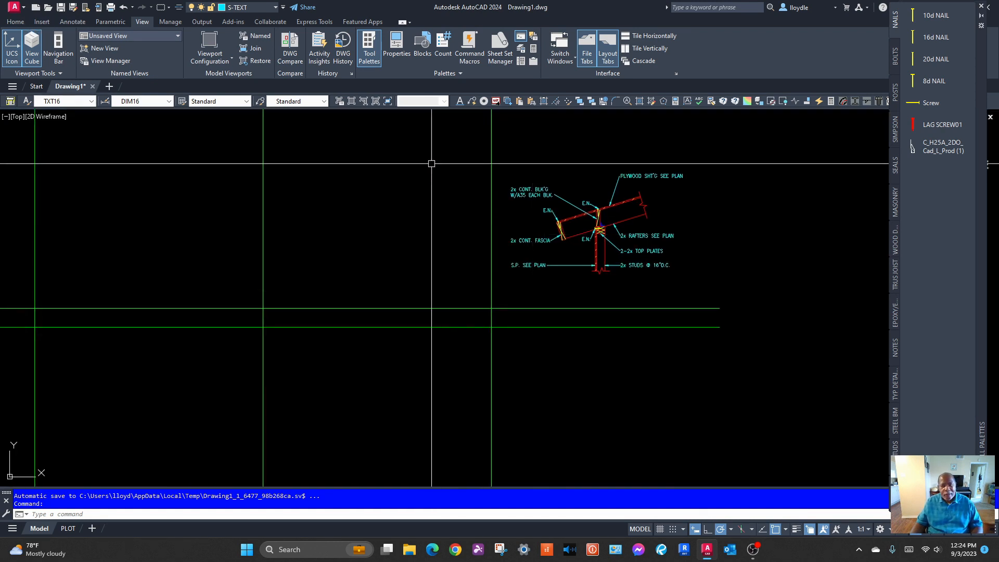
middle_drag(432, 170, 484, 217)
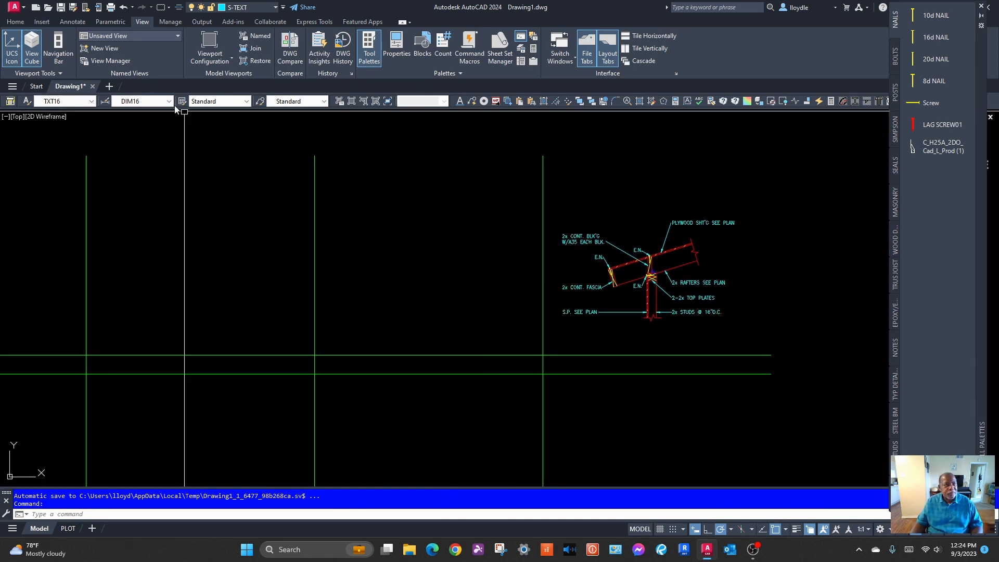
click(16, 22)
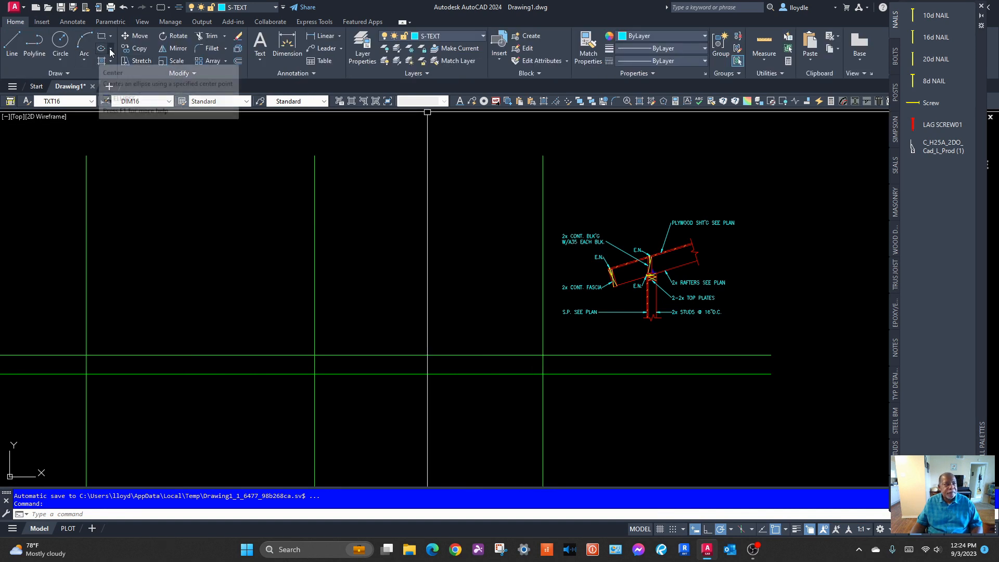
click(136, 48)
click(762, 197)
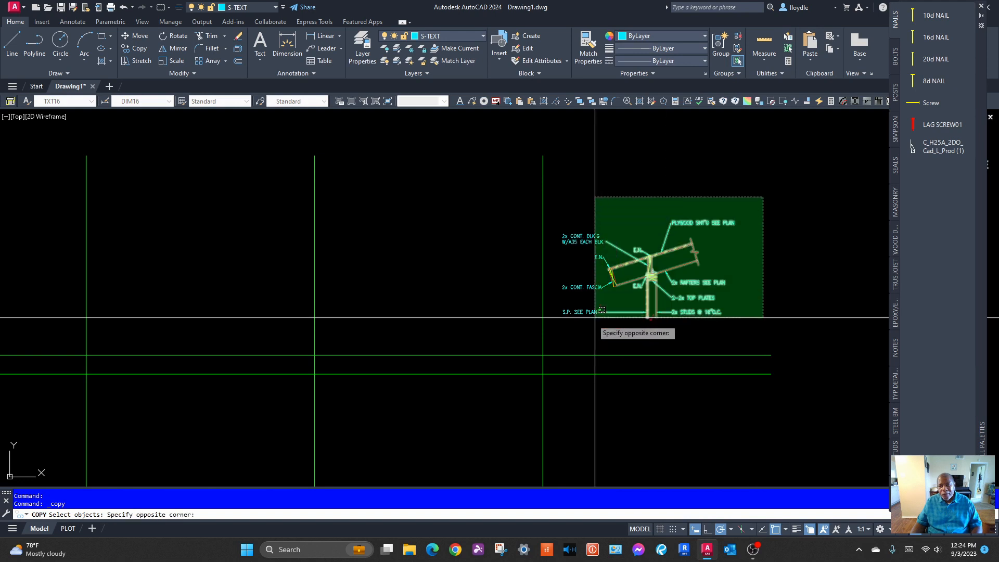
click(558, 330)
key(Return)
click(638, 260)
scroll(565, 365, down, 3)
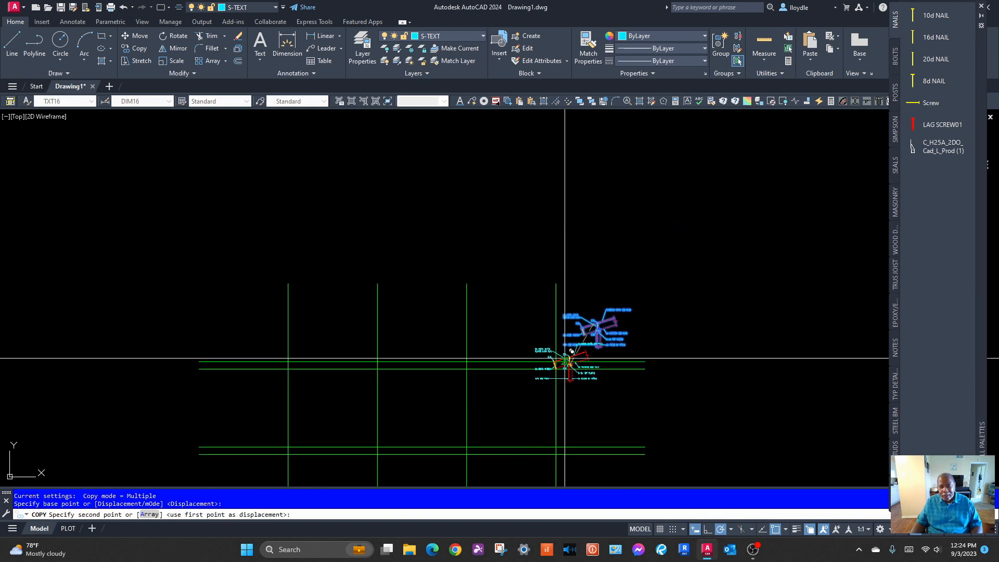
scroll(520, 263, up, 3)
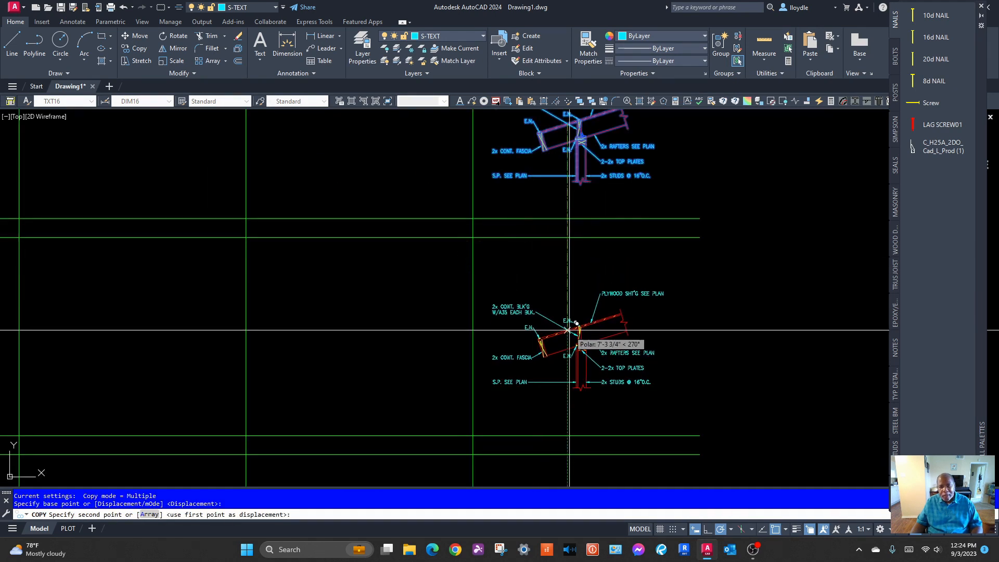
click(568, 329)
key(Escape)
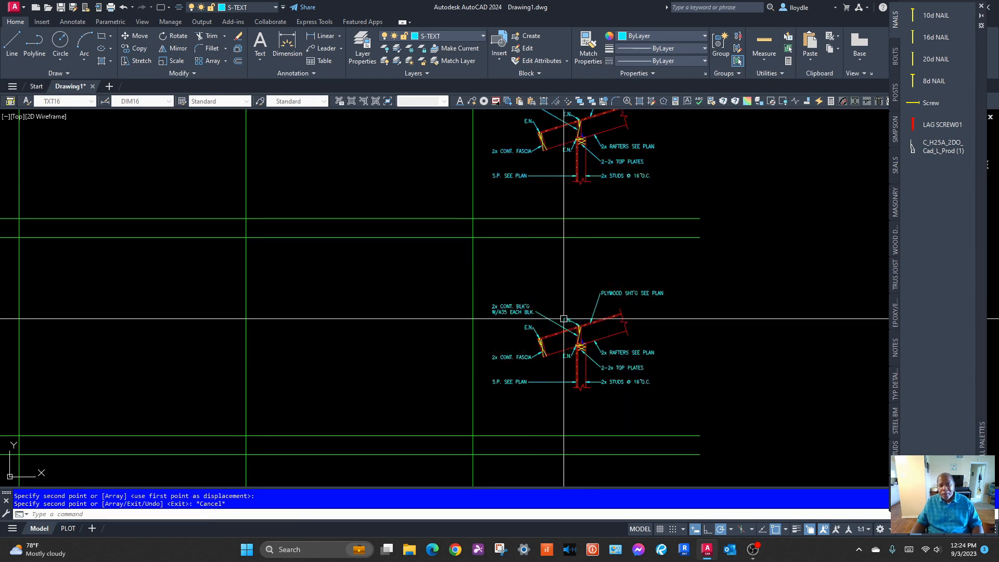
Draw a horizontal reference line in the copied detail from the top plates' upper inner corner to beyond the rafter's break line
scroll(546, 349, up, 8)
scroll(541, 398, down, 5)
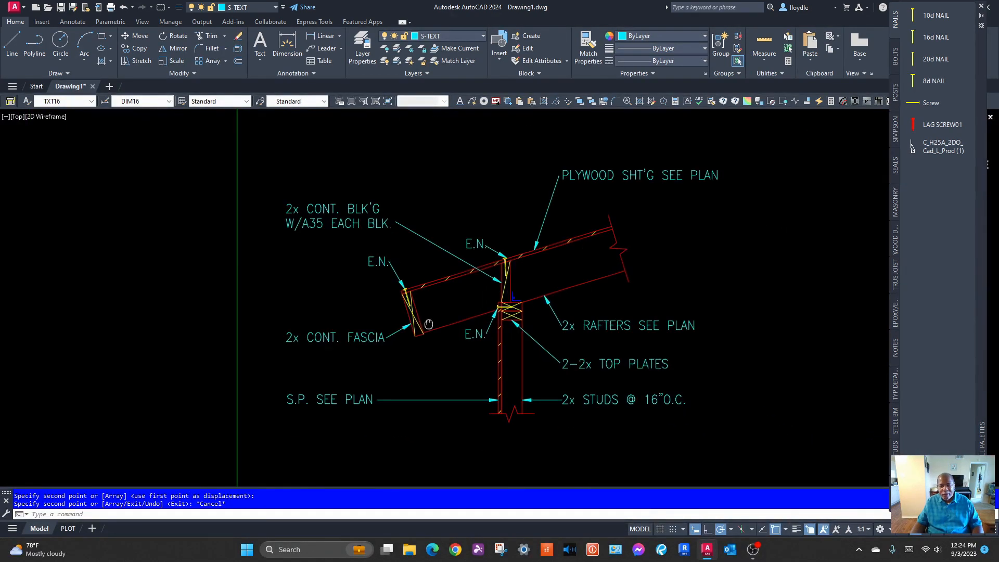
scroll(425, 323, up, 3)
mouse_move(429, 348)
middle_down()
mouse_move(335, 348)
mouse_move(326, 339)
middle_up()
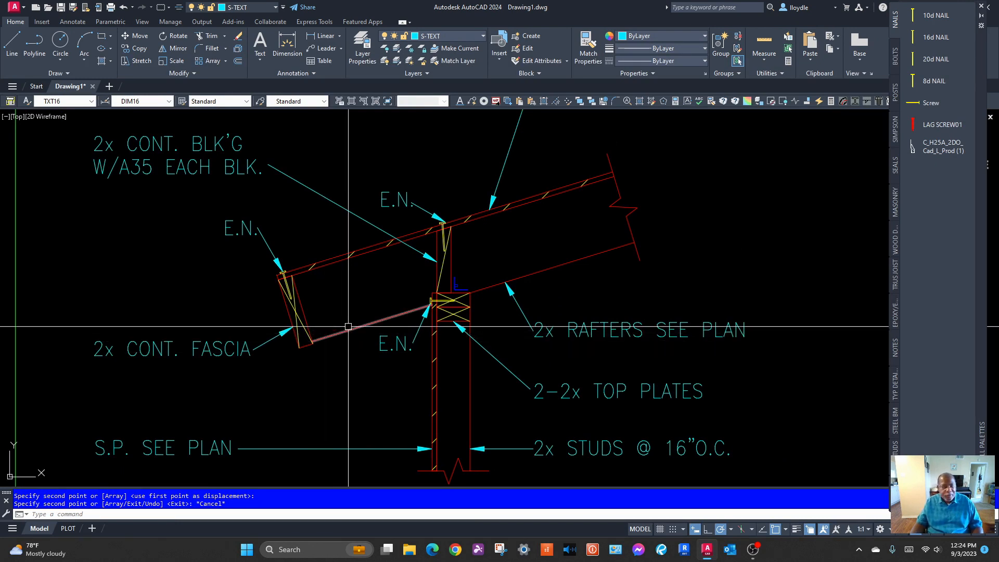
click(16, 37)
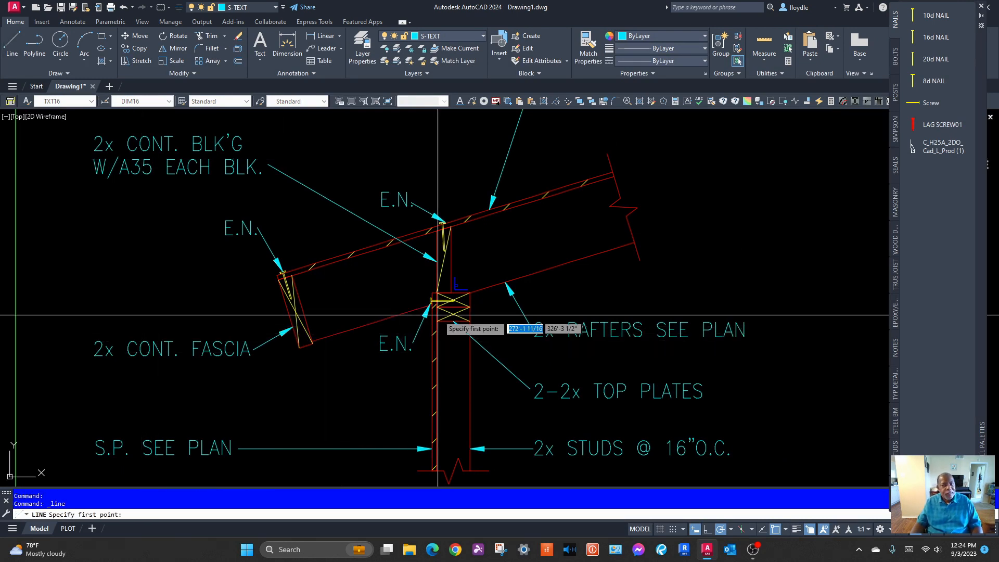
click(470, 293)
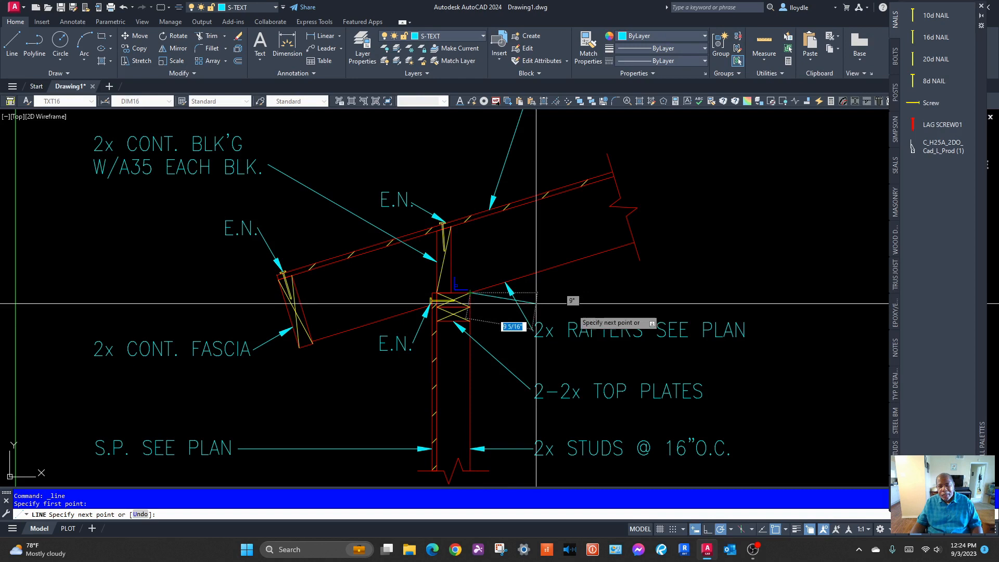
click(805, 293)
key(Escape)
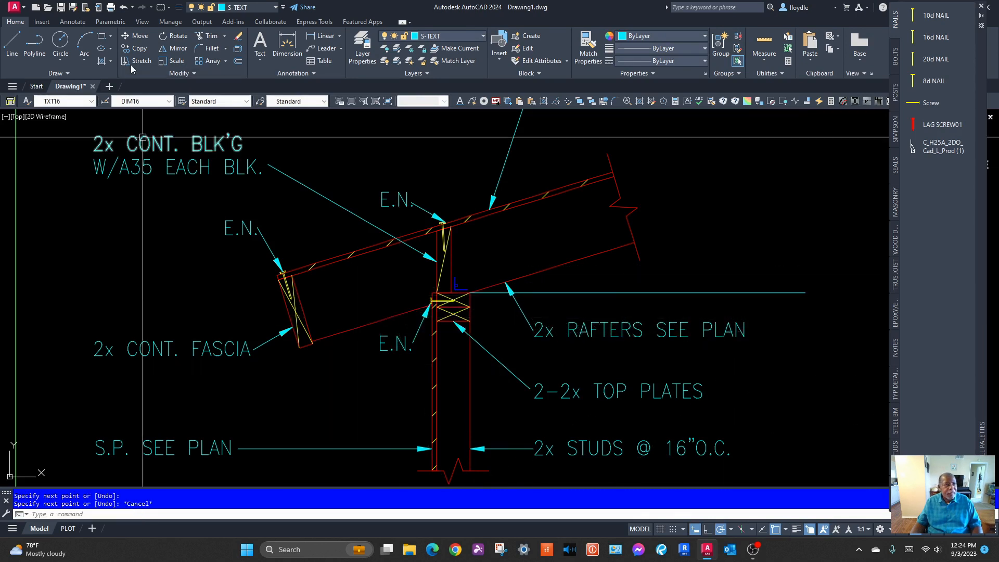
Rotate the sloped sheathing, fascia, its nail, rafter edges and break line by reference about the rafter-reference line intersection to align horizontally with the reference line
click(176, 38)
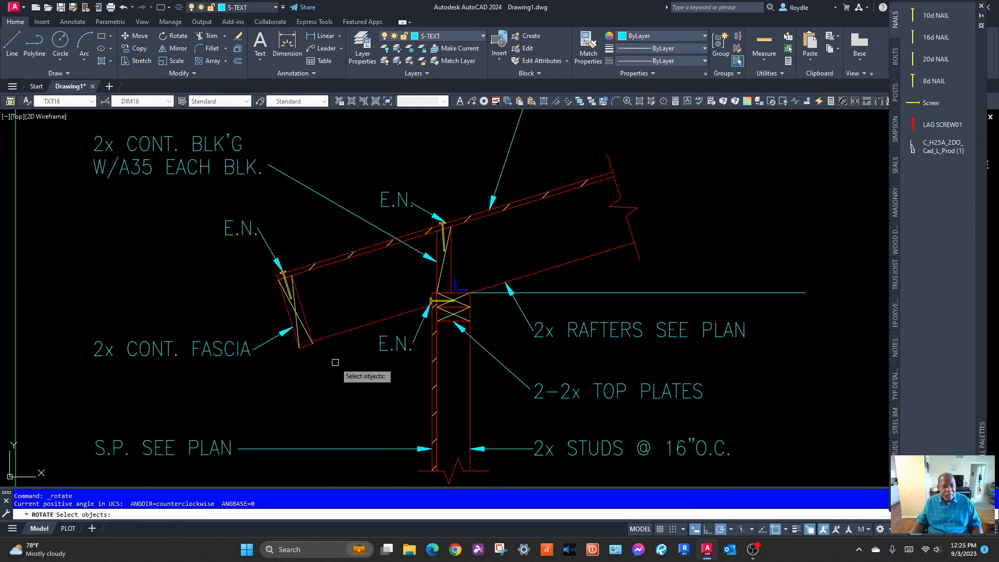
click(275, 367)
click(339, 254)
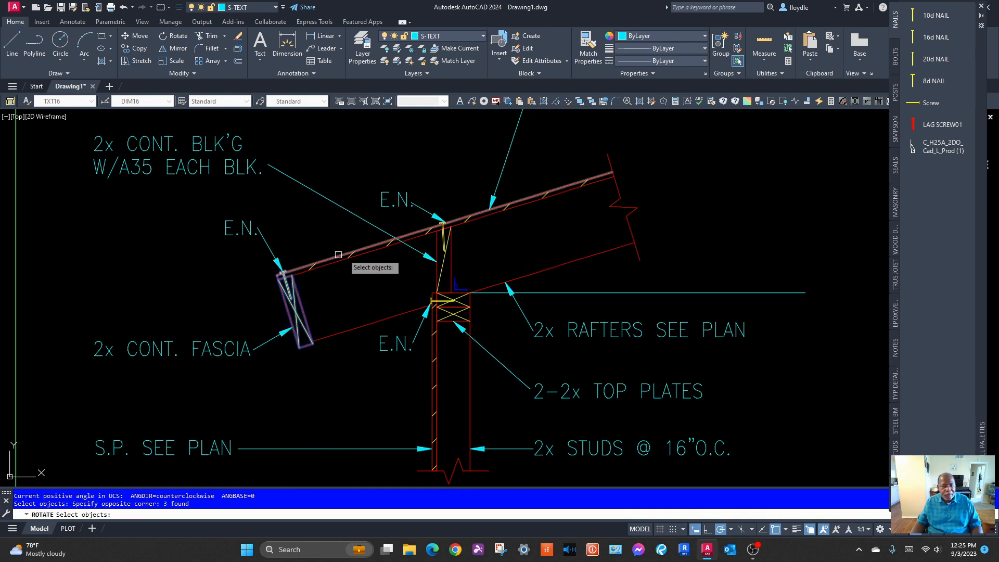
click(576, 134)
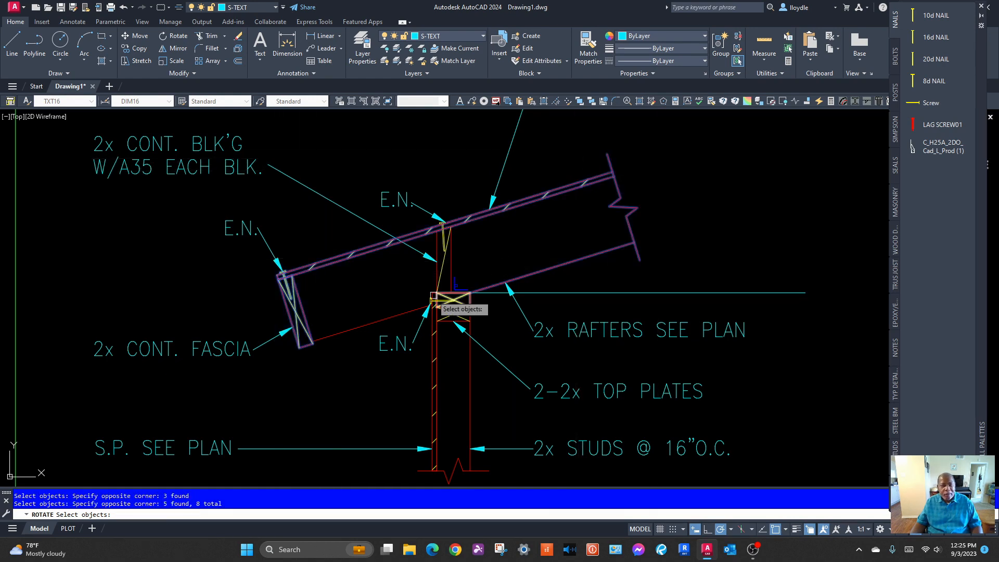
scroll(479, 292, up, 5)
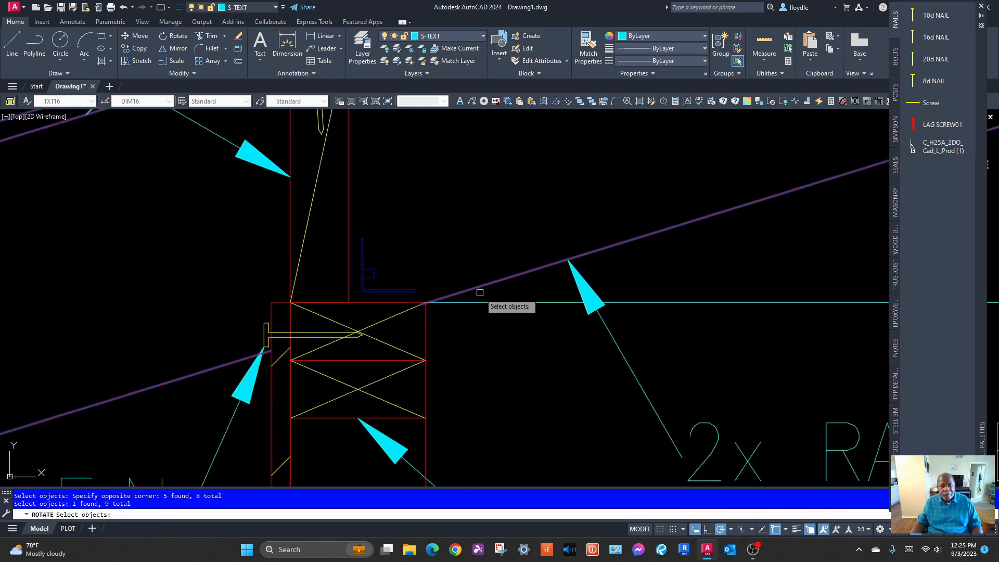
key(Return)
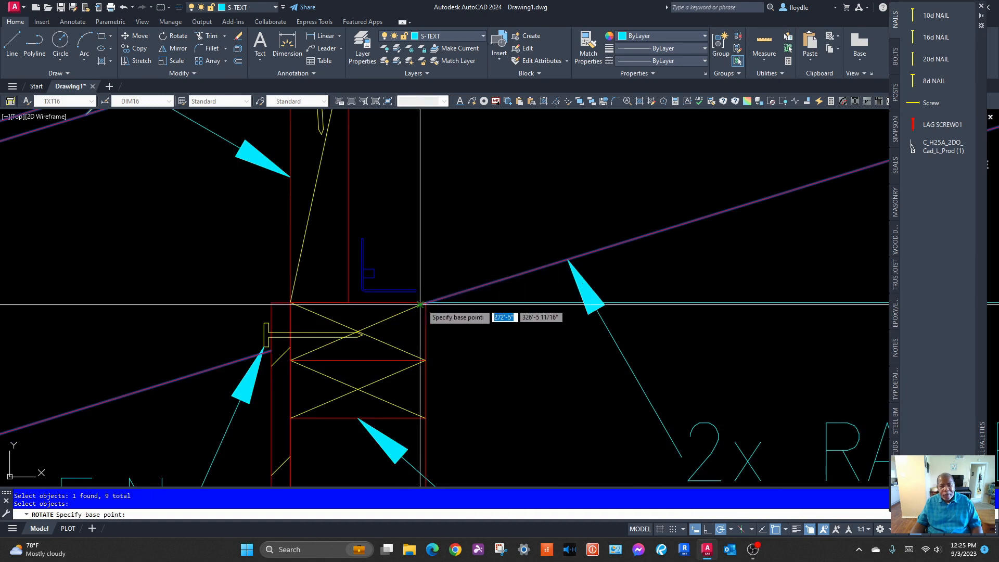
scroll(421, 304, up, 6)
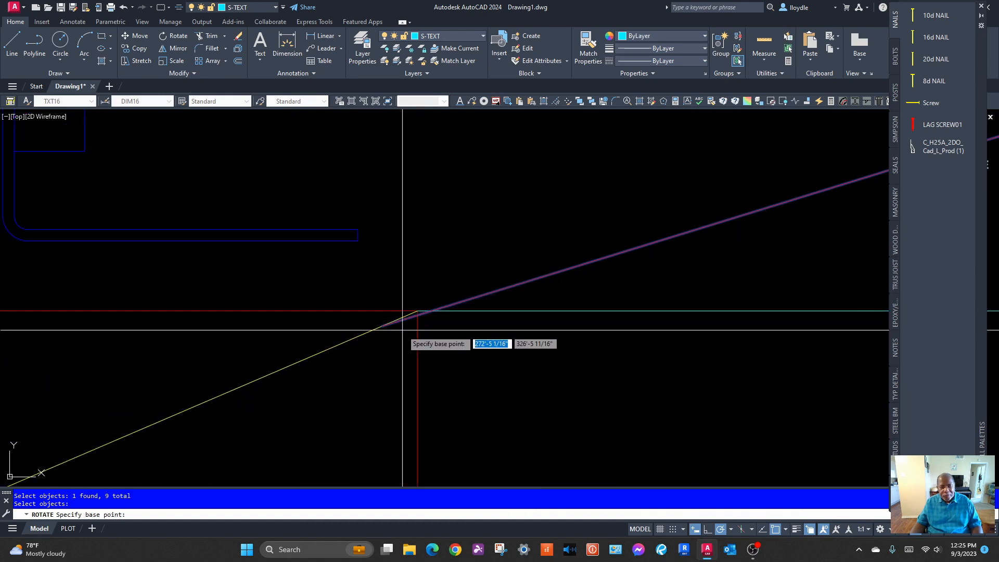
middle_drag(457, 326, 374, 302)
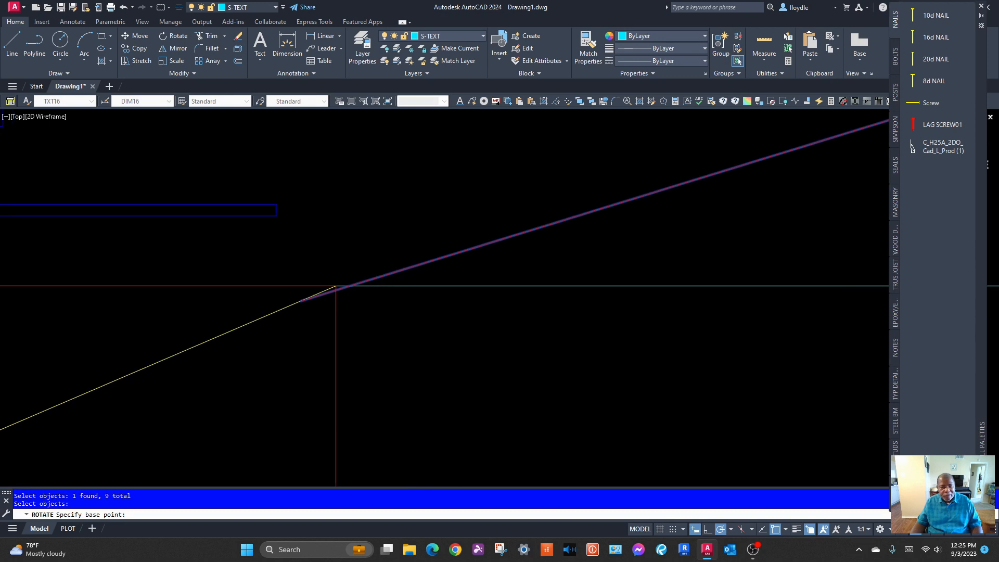
click(351, 286)
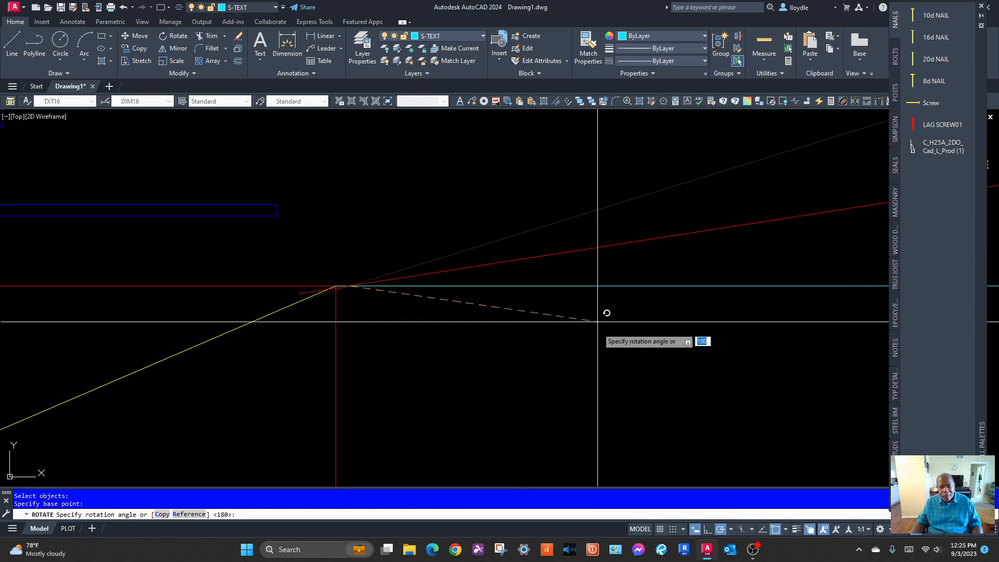
right_click(537, 229)
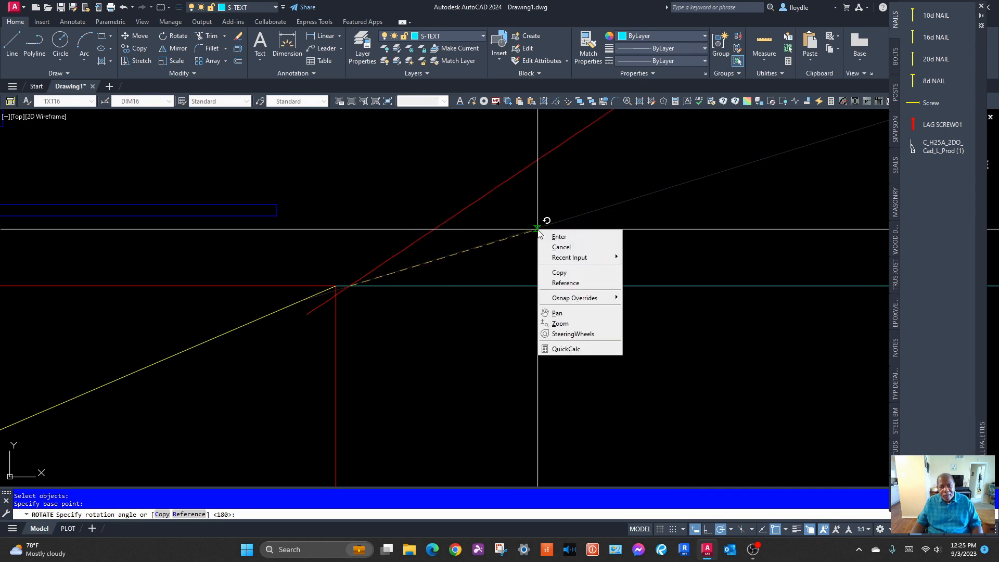
click(568, 284)
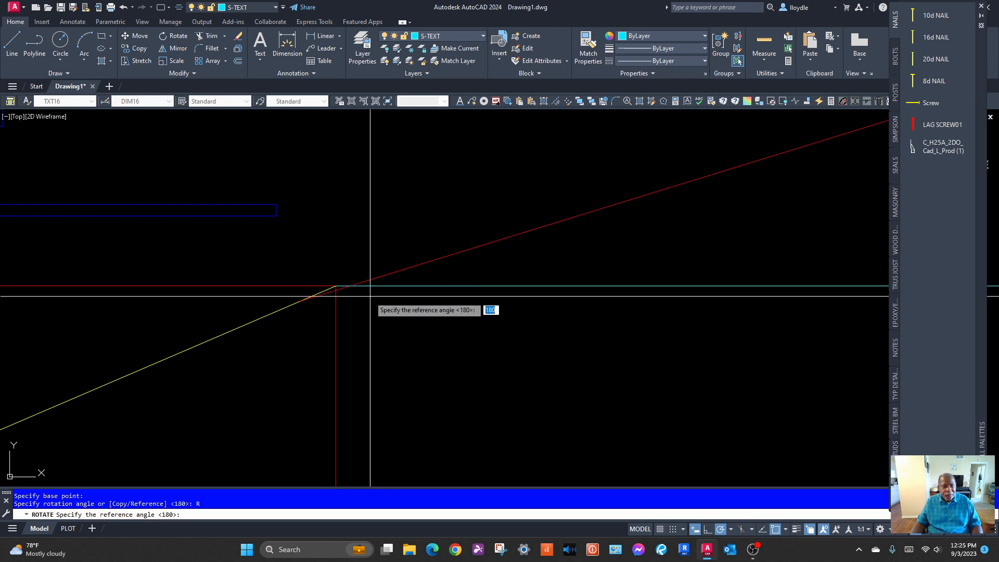
scroll(349, 291, up, 8)
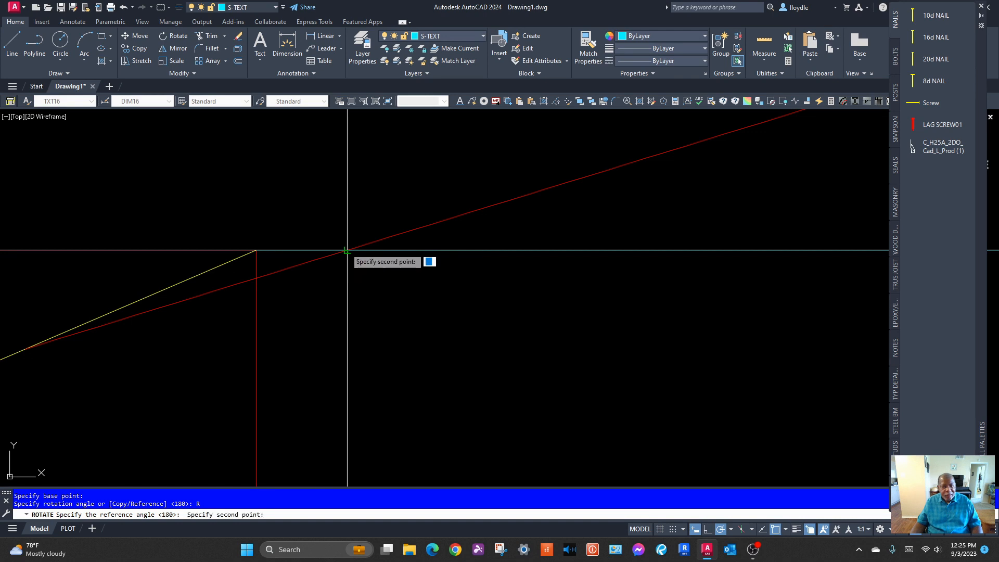
scroll(401, 271, down, 6)
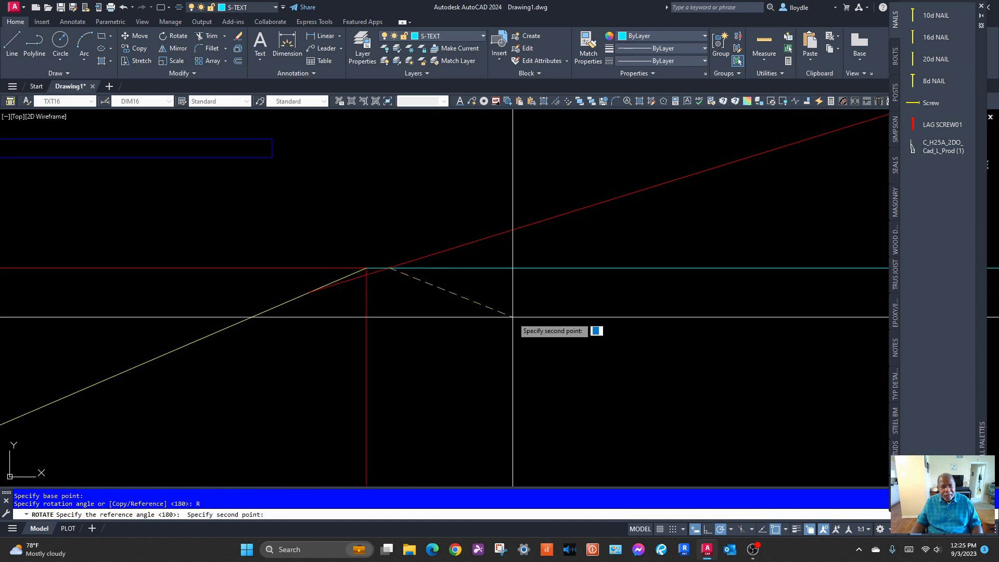
scroll(512, 316, down, 3)
middle_drag(549, 317, 346, 339)
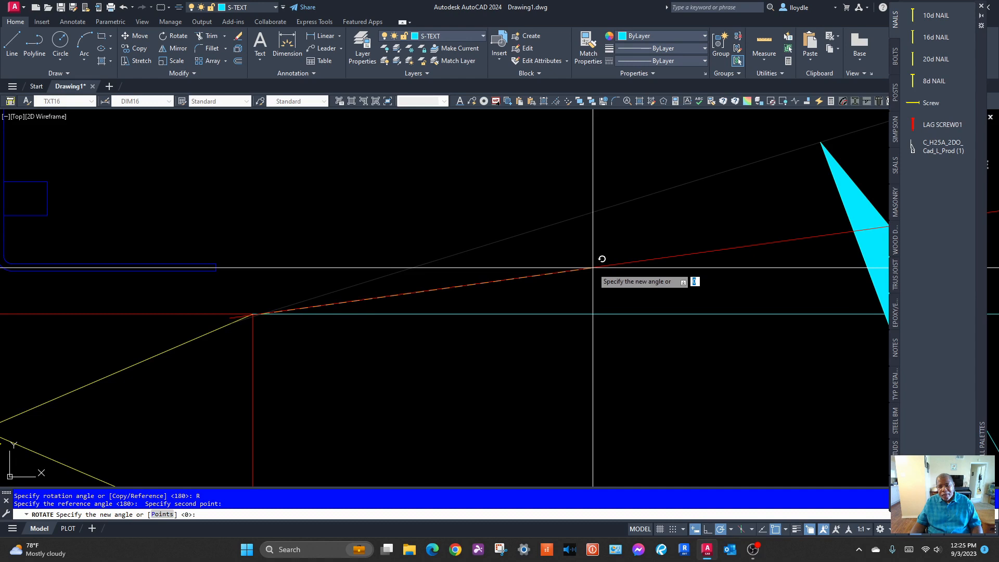
scroll(602, 258, down, 6)
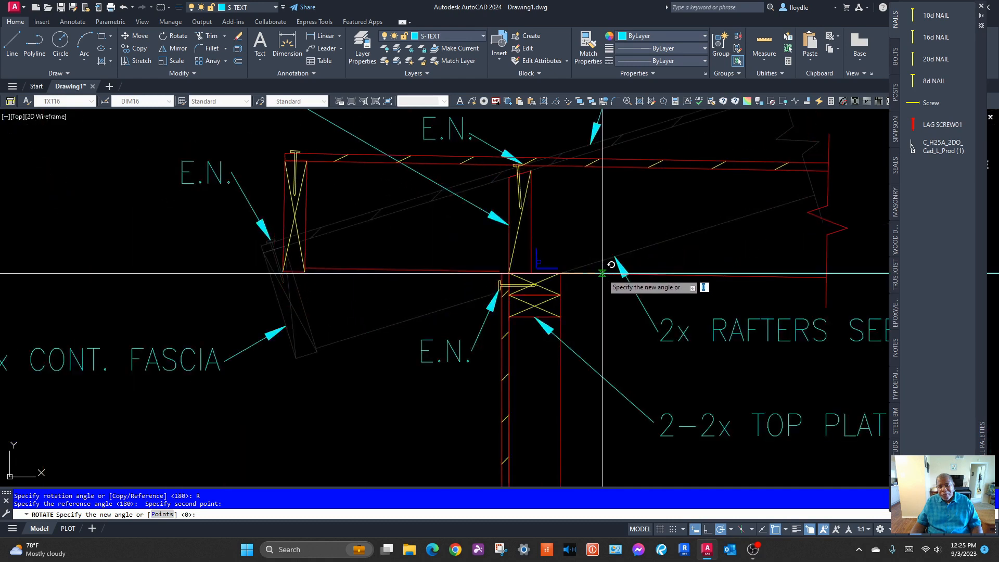
scroll(602, 273, up, 8)
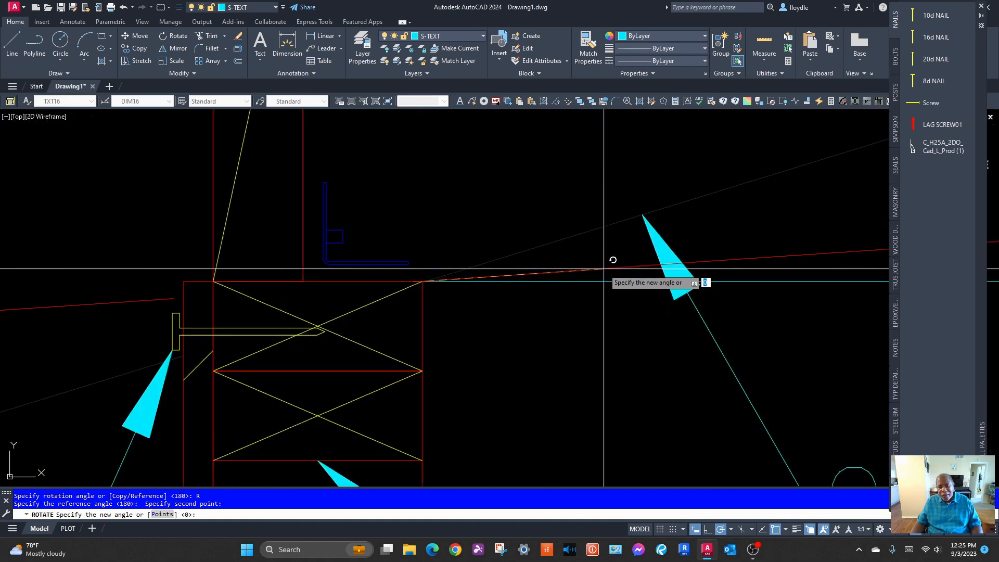
click(617, 314)
scroll(598, 328, down, 6)
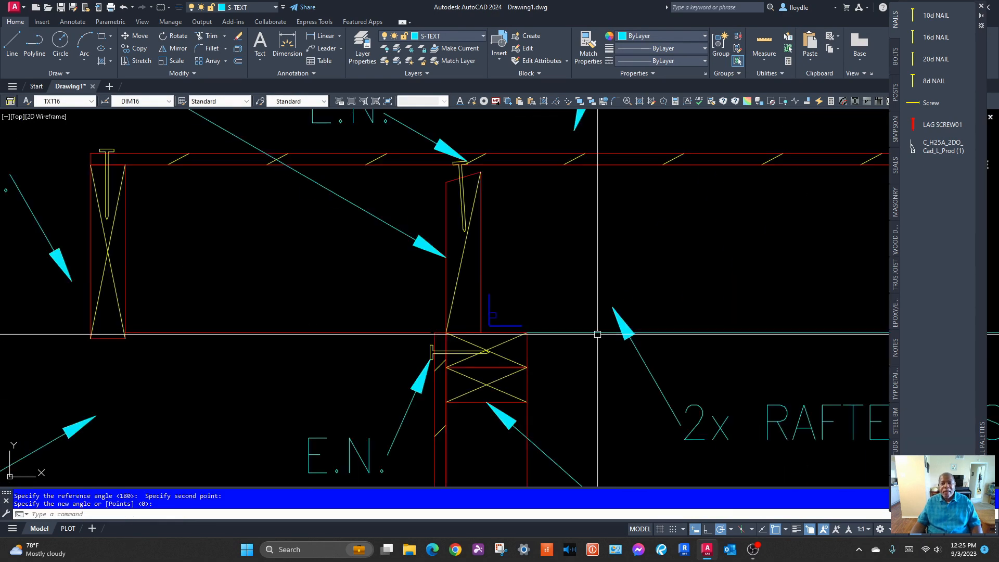
Erase the horizontal reference line and the rafter's bottom edge lines on both sides of the wall
click(768, 340)
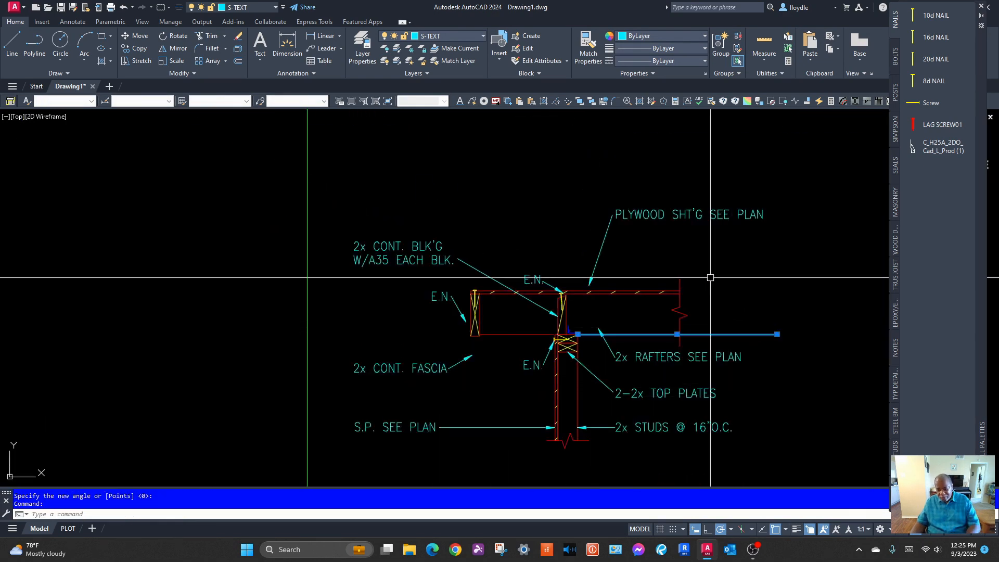
scroll(490, 338, up, 4)
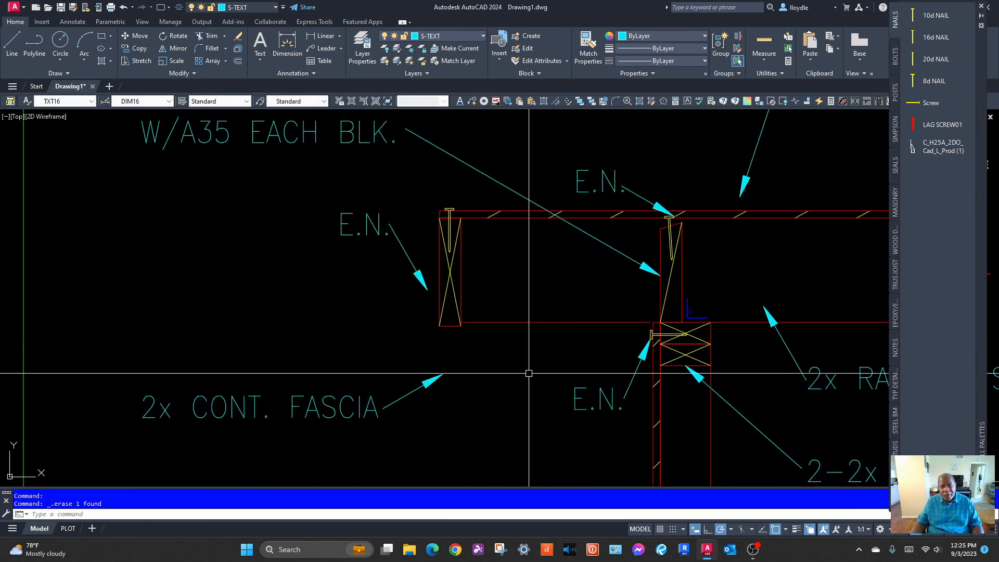
middle_drag(526, 373, 352, 338)
click(388, 264)
click(366, 311)
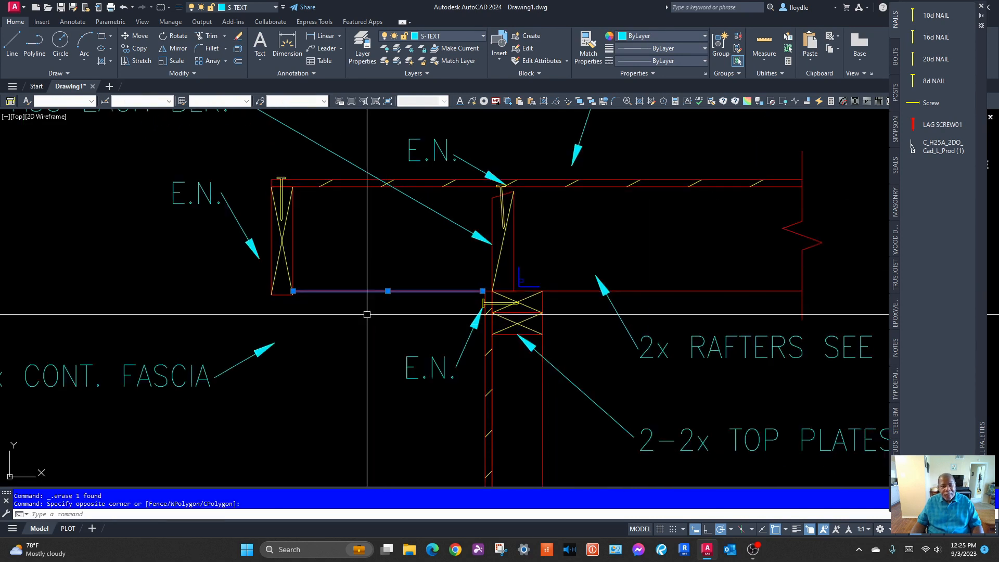
key(Delete)
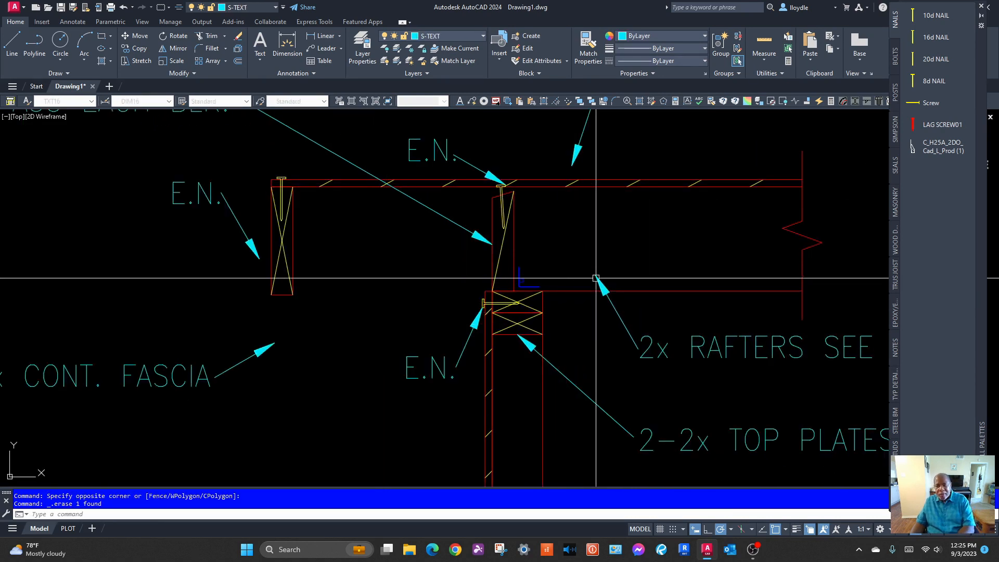
click(682, 274)
click(659, 299)
key(Delete)
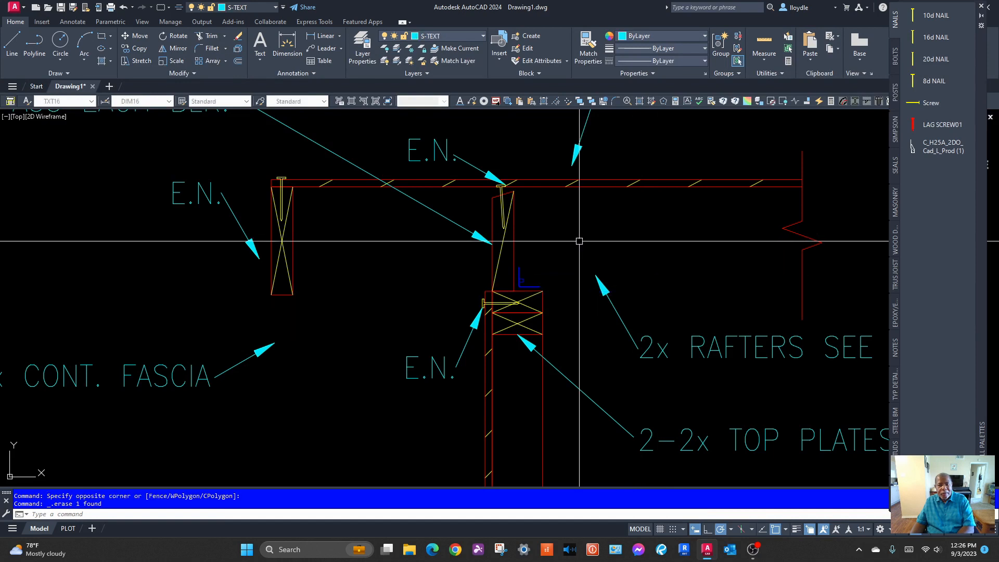
Erase the sloped-top block above the top plates together with its edge nail and the E.N. leader
click(551, 245)
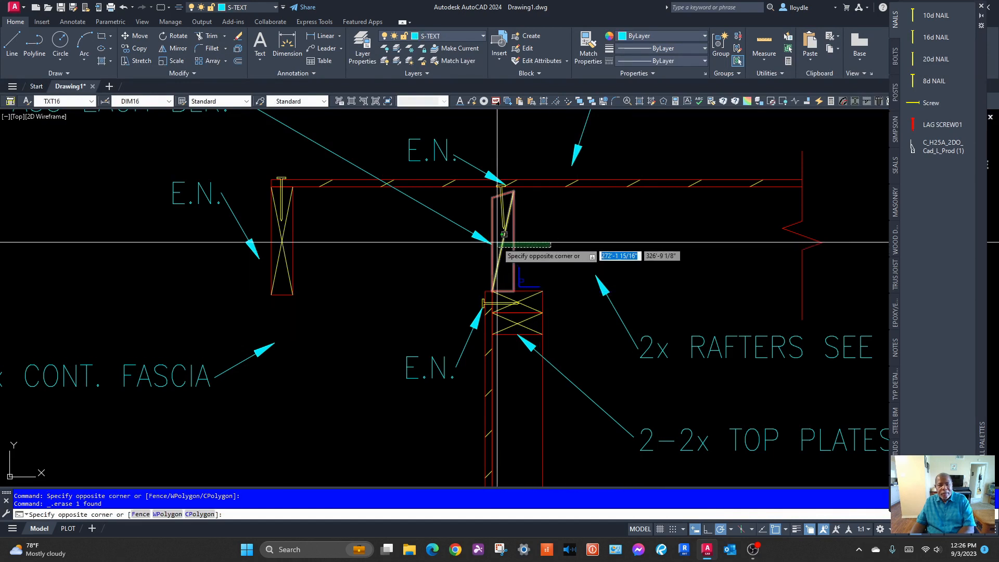
click(497, 242)
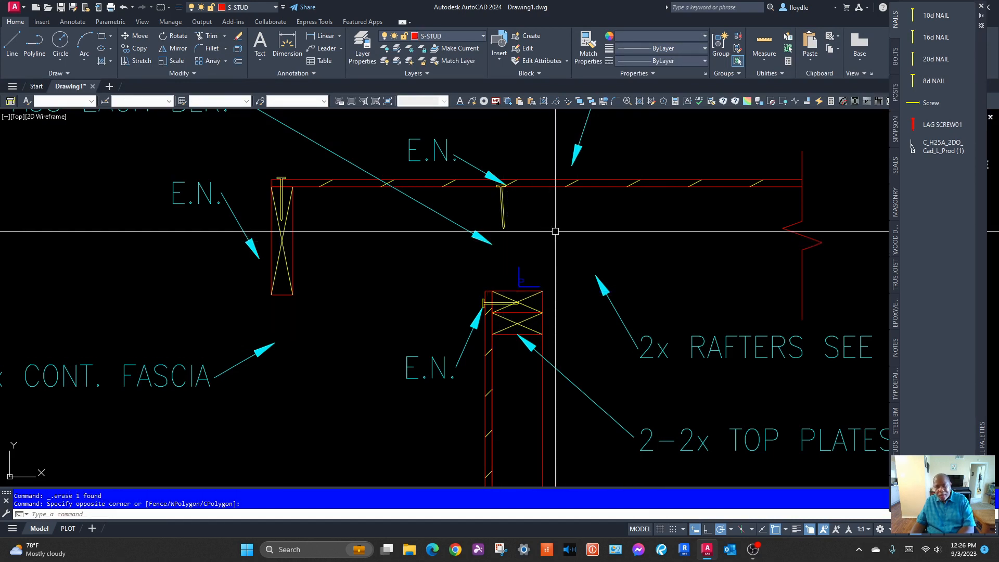
click(503, 211)
key(Delete)
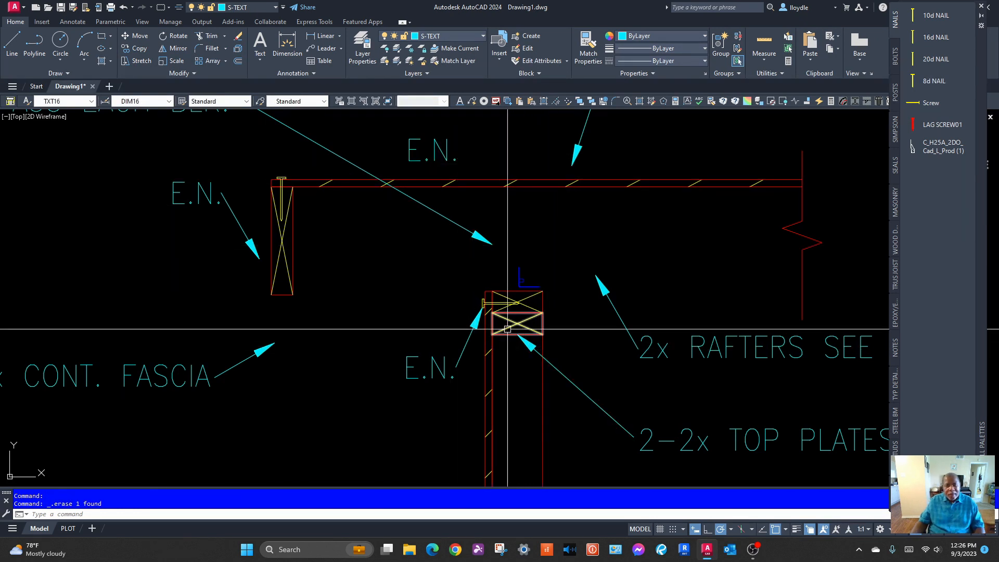
Erase the "2x CONT. BLK'G W/A35 EACH BLK." note and its leader from the copied detail
middle_drag(509, 335, 620, 423)
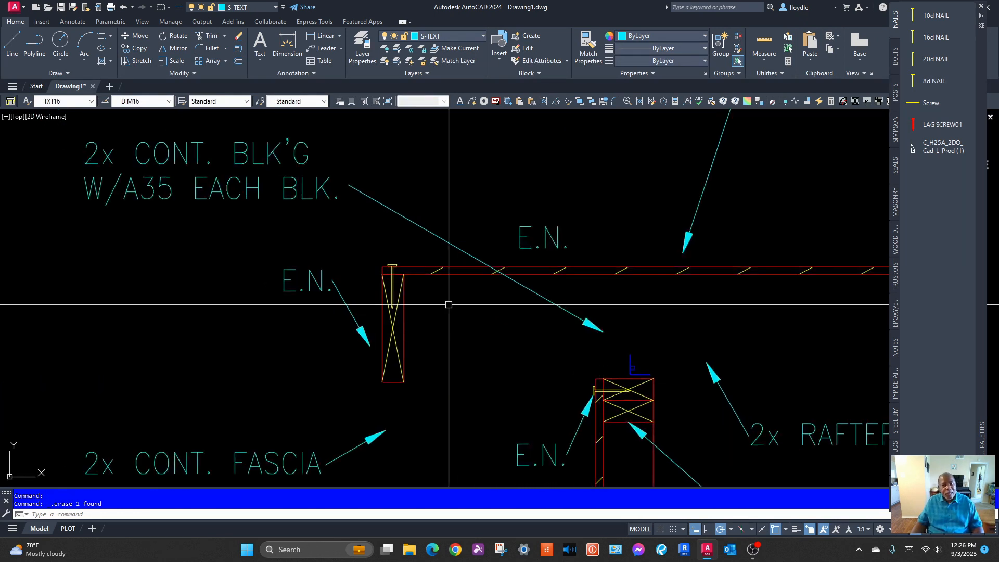
middle_drag(354, 234, 354, 248)
click(401, 137)
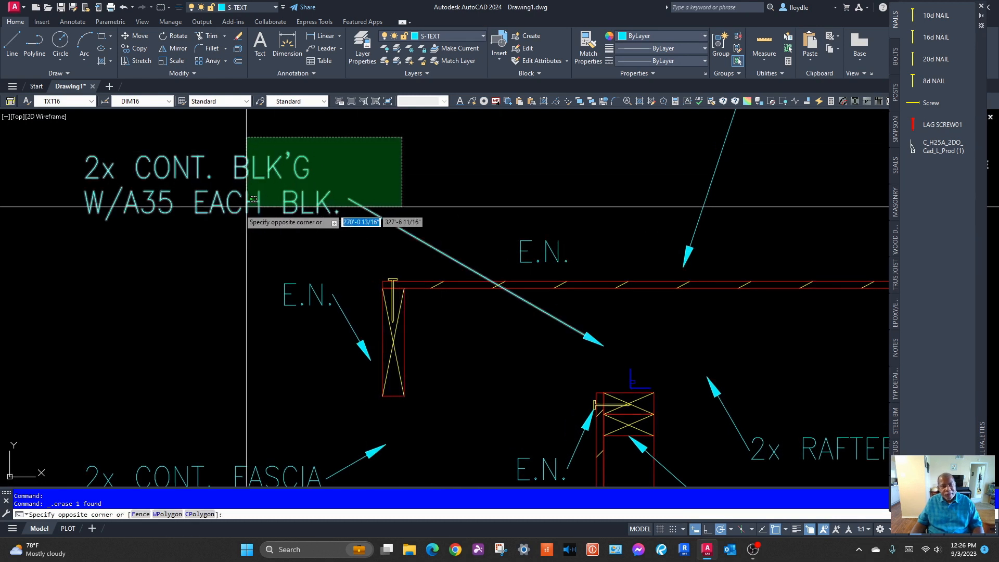
click(245, 214)
key(Delete)
Copy the fascia member horizontally by about 1'-3 5/16" so its outer face lines up with the top plates' outer edge
middle_drag(573, 340, 493, 203)
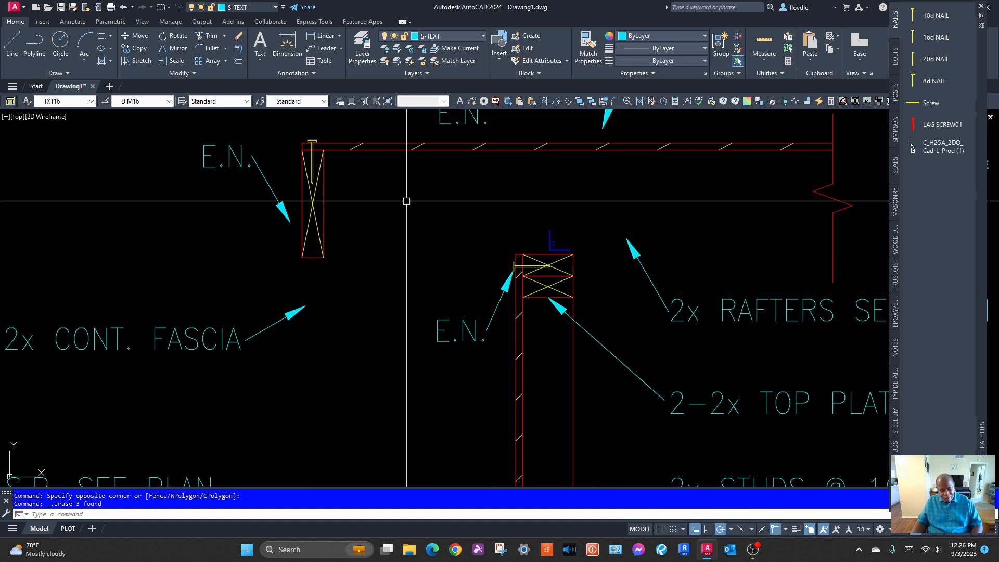
key(Return)
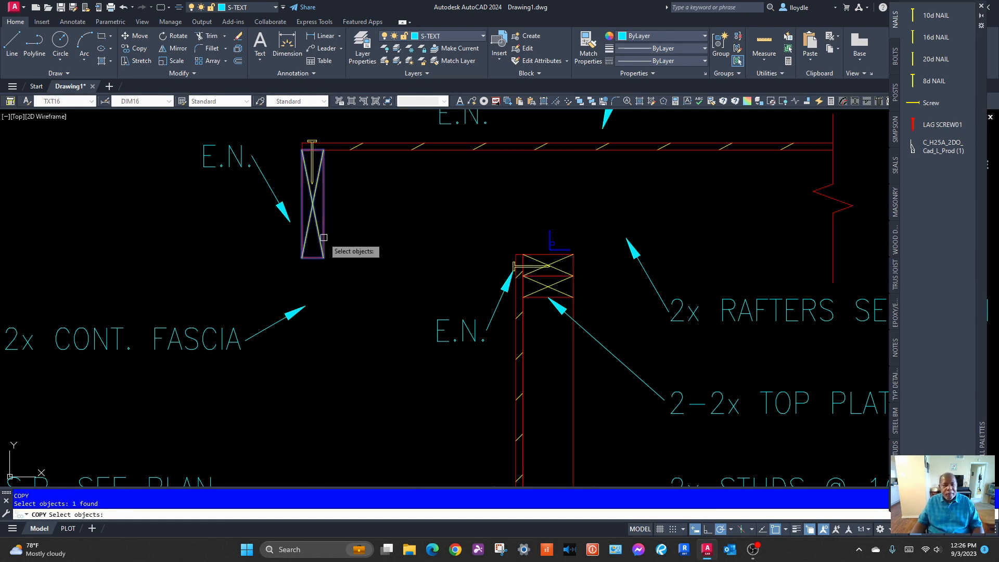
key(Return)
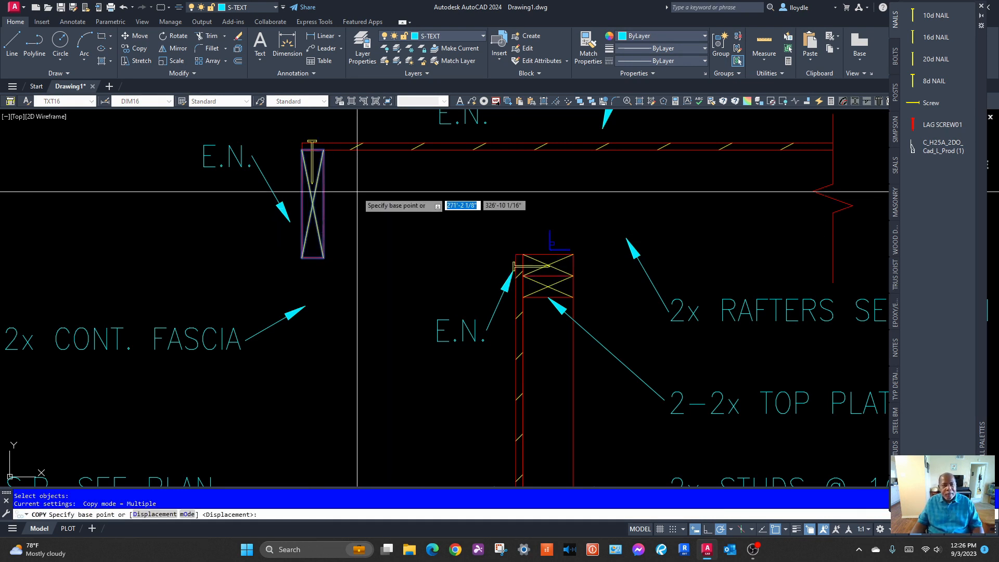
click(302, 213)
scroll(515, 216, up, 3)
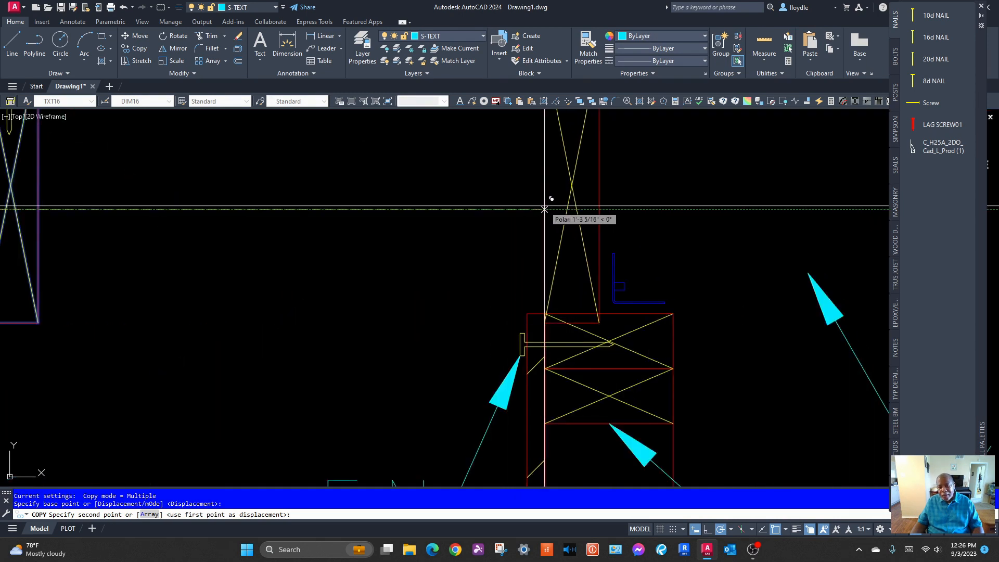
click(544, 205)
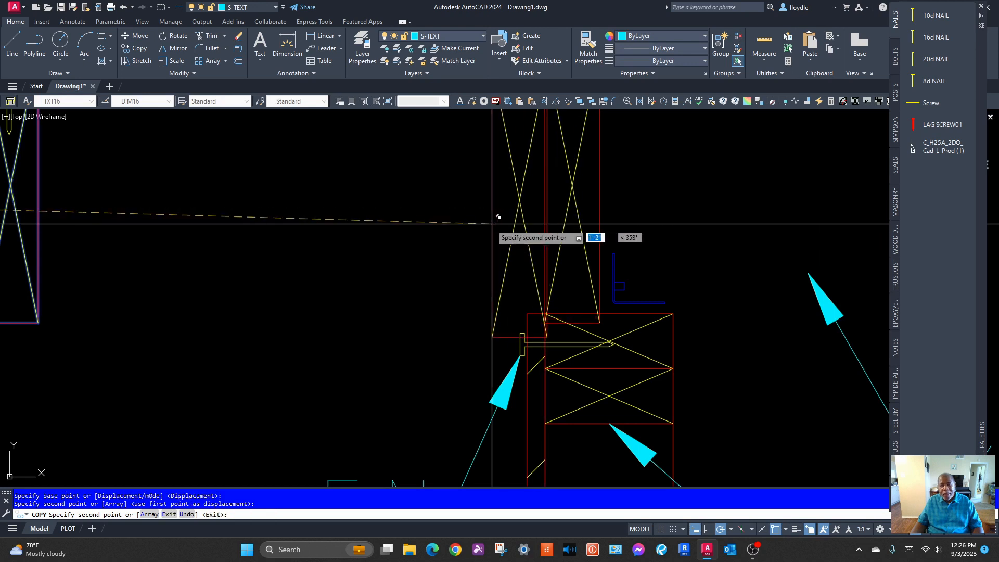
scroll(494, 223, down, 6)
key(Escape)
middle_drag(574, 217, 400, 213)
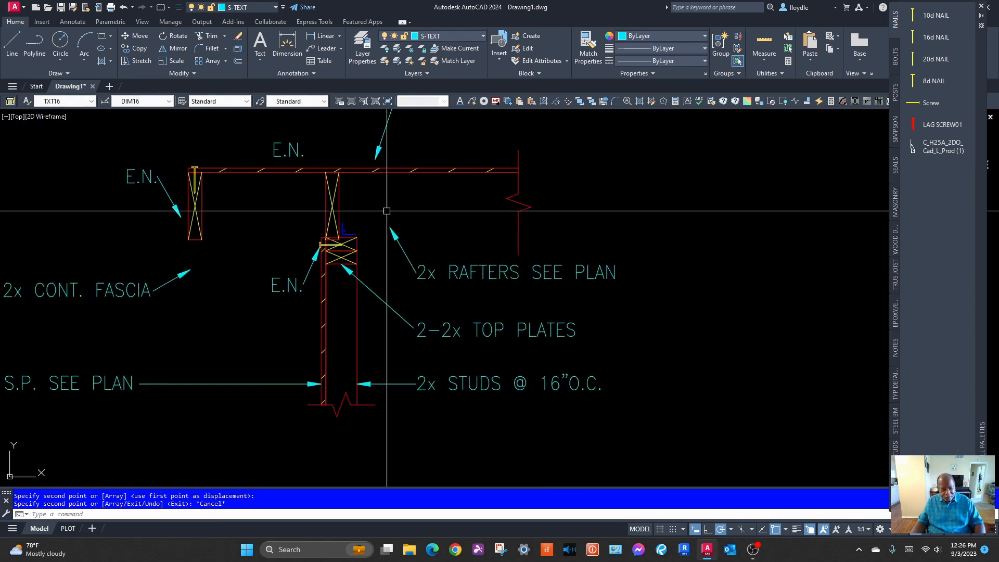
Copy the rafter member above the top plates 16" horizontally toward the break line
key(Return)
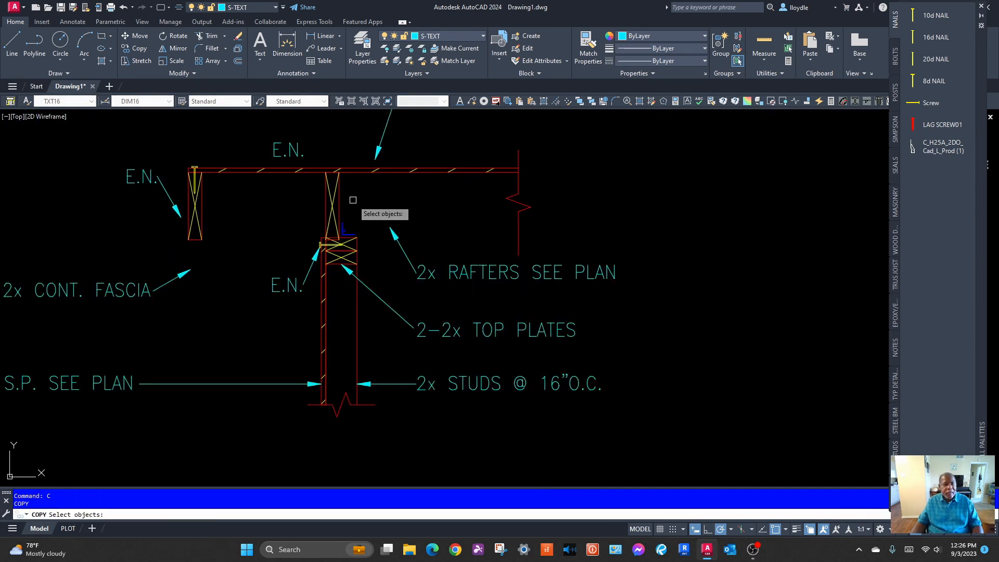
double_click(323, 204)
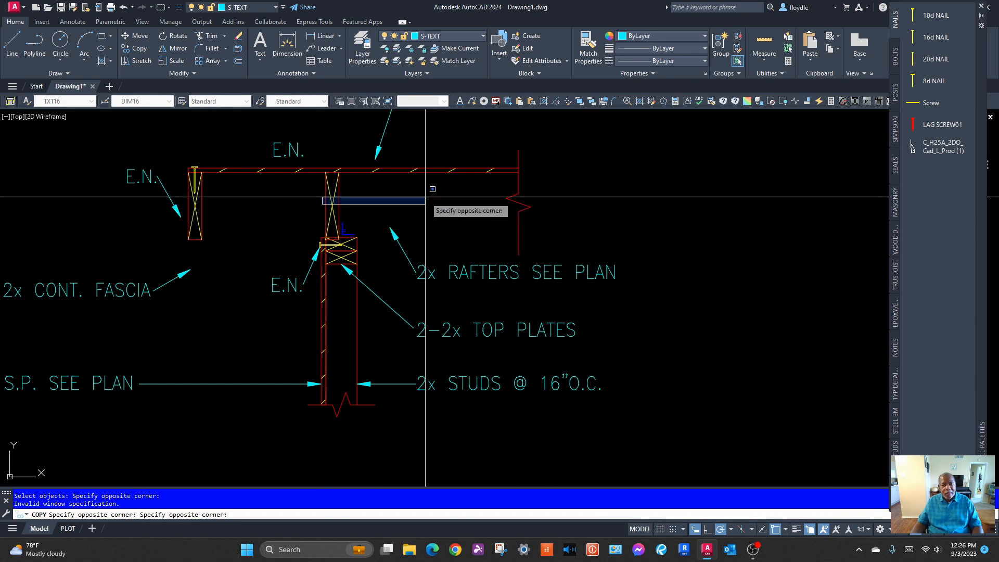
click(292, 200)
key(Return)
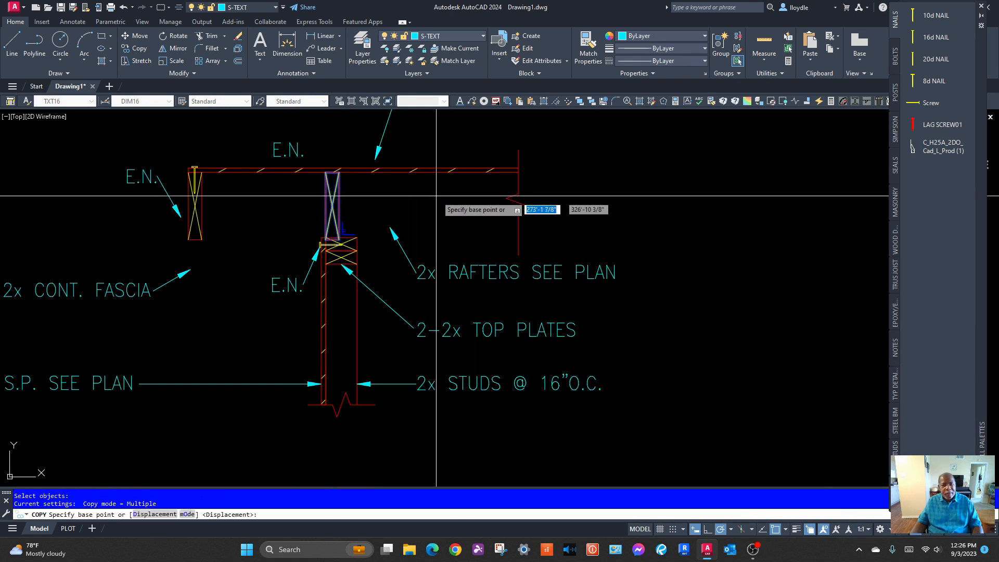
click(548, 211)
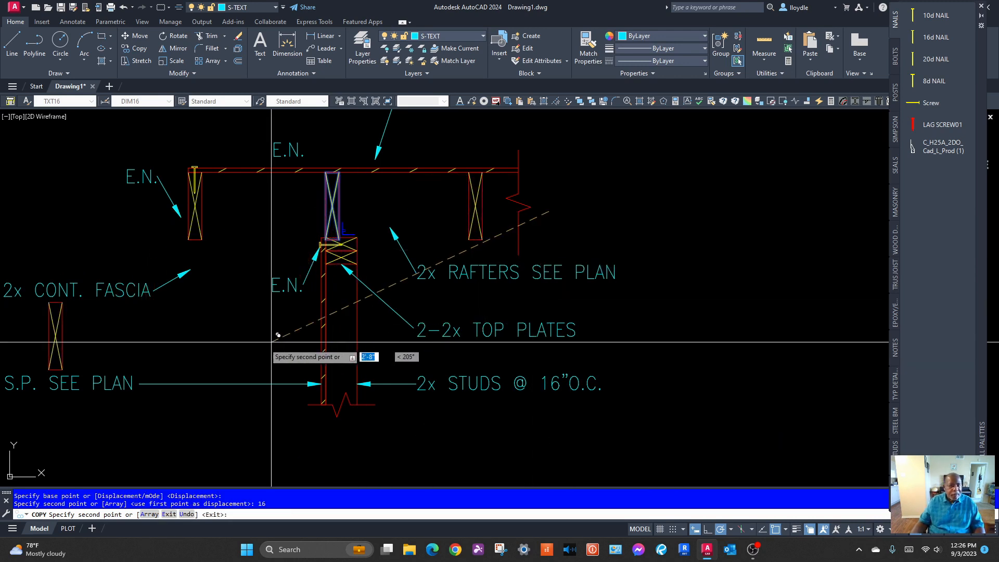
key(Escape)
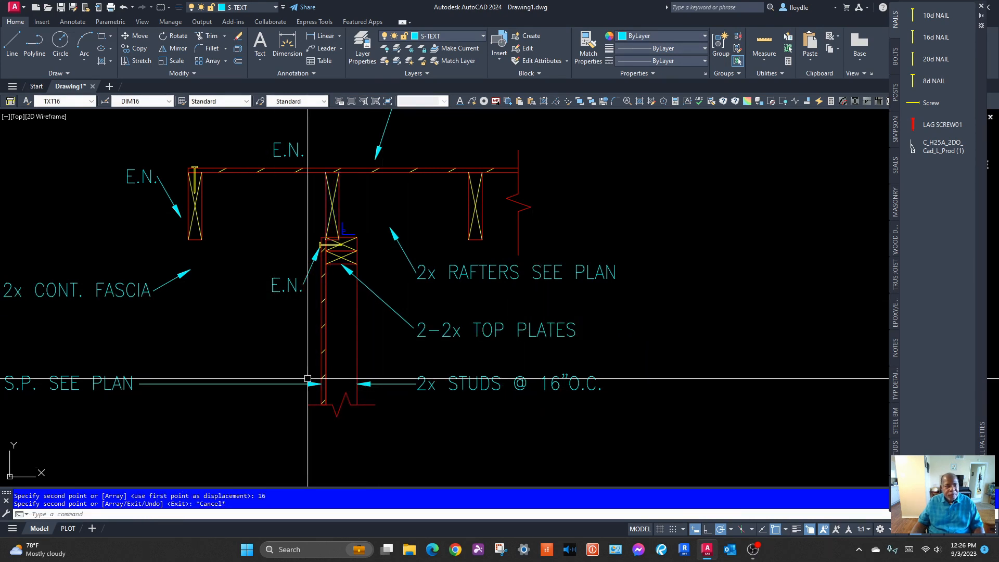
Move the wall assembly with its top plates, nail and clip down 1/4" so the plates meet the underside of the member above
click(139, 37)
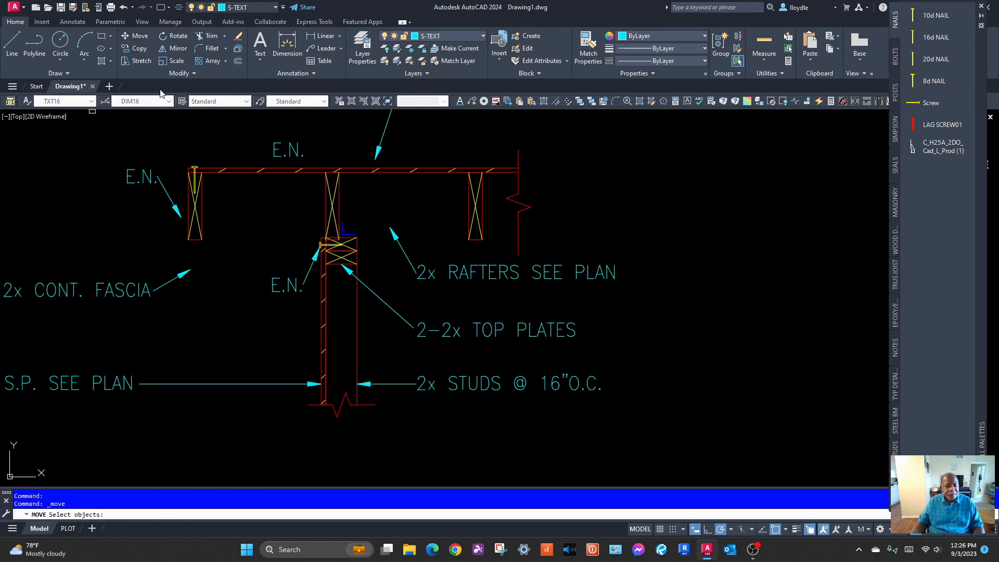
click(298, 431)
click(368, 218)
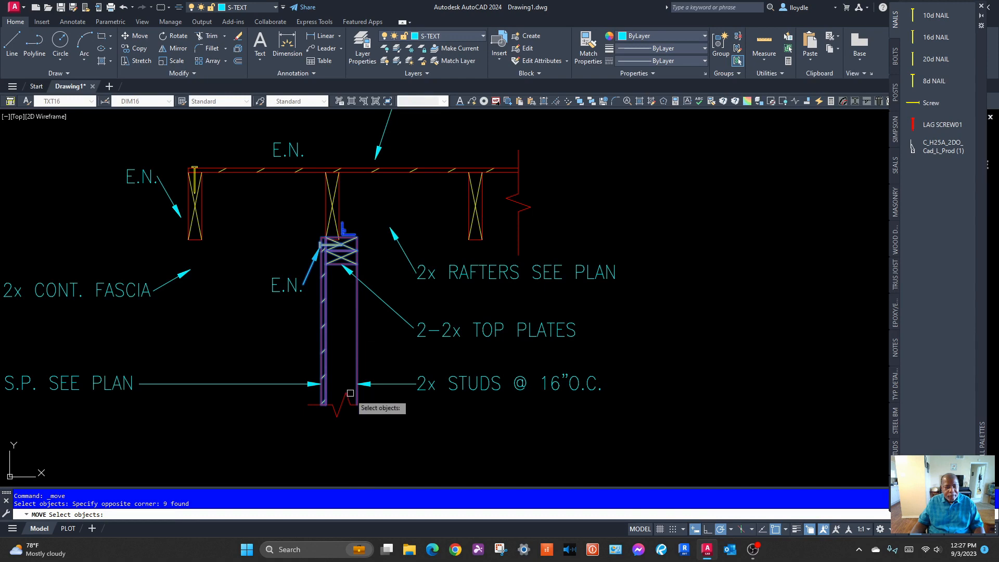
scroll(346, 252, up, 5)
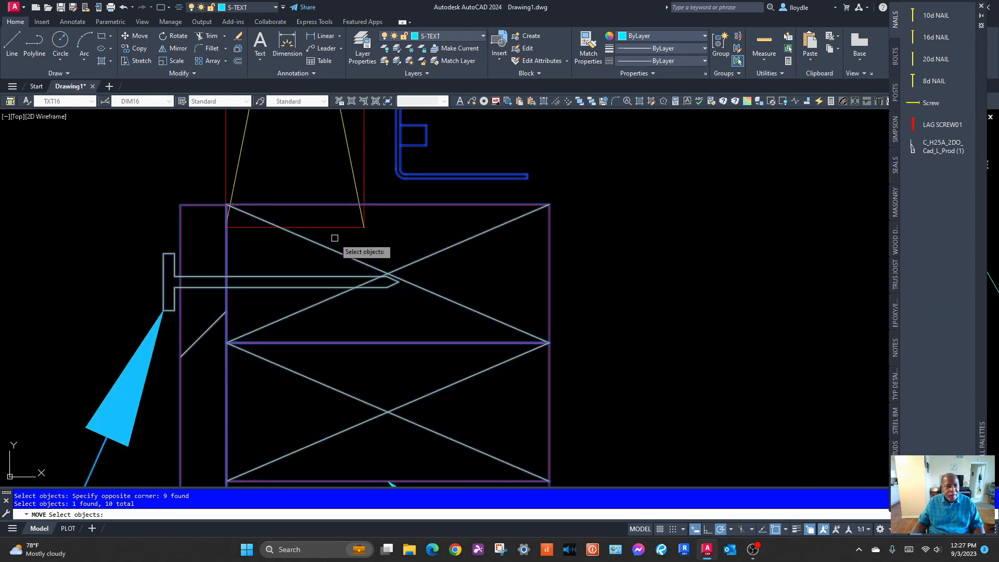
key(Return)
click(316, 204)
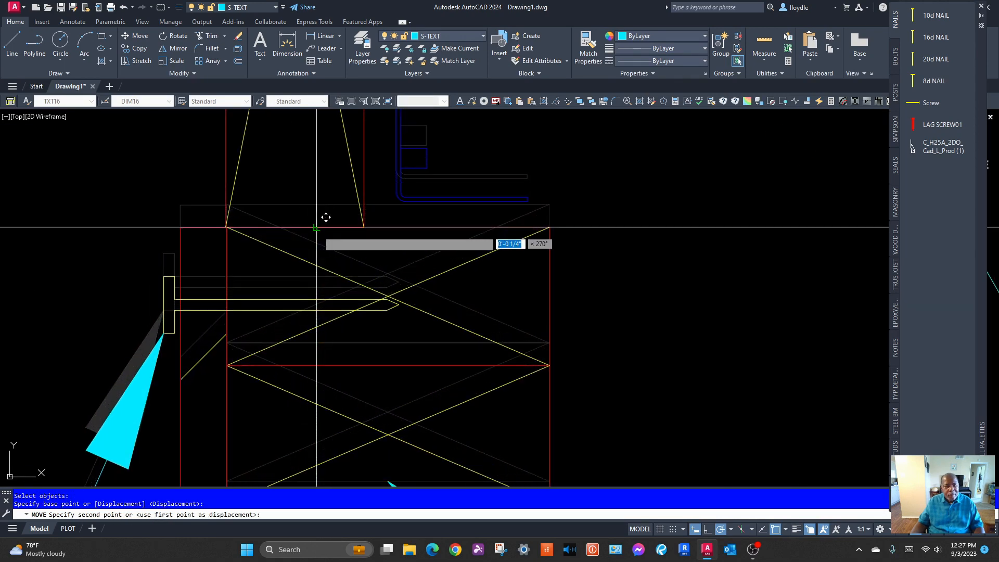
click(316, 227)
scroll(324, 251, down, 5)
scroll(357, 290, down, 6)
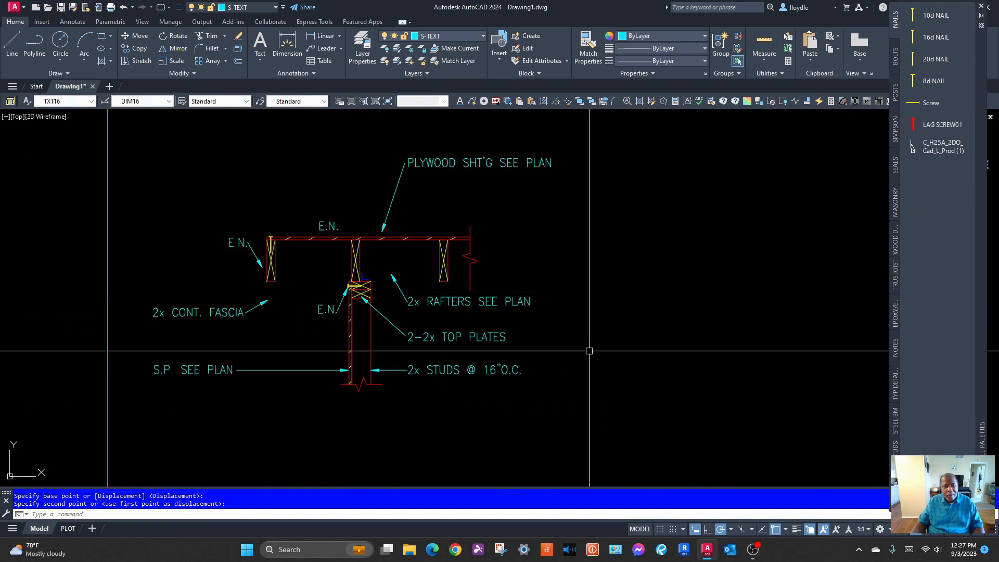
key(Escape)
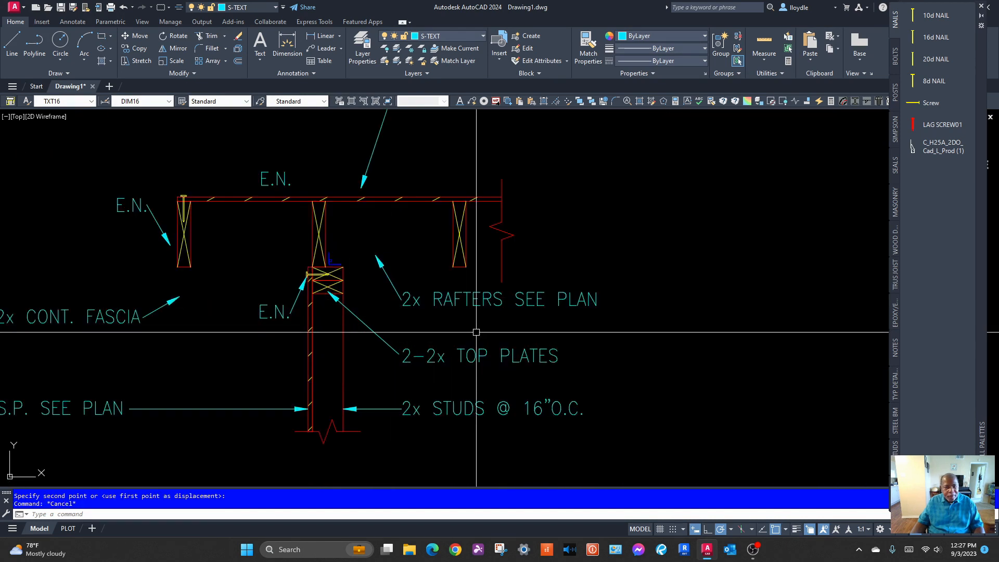
Erase the leader of the "2x RAFTERS SEE PLAN" note
scroll(417, 304, up, 2)
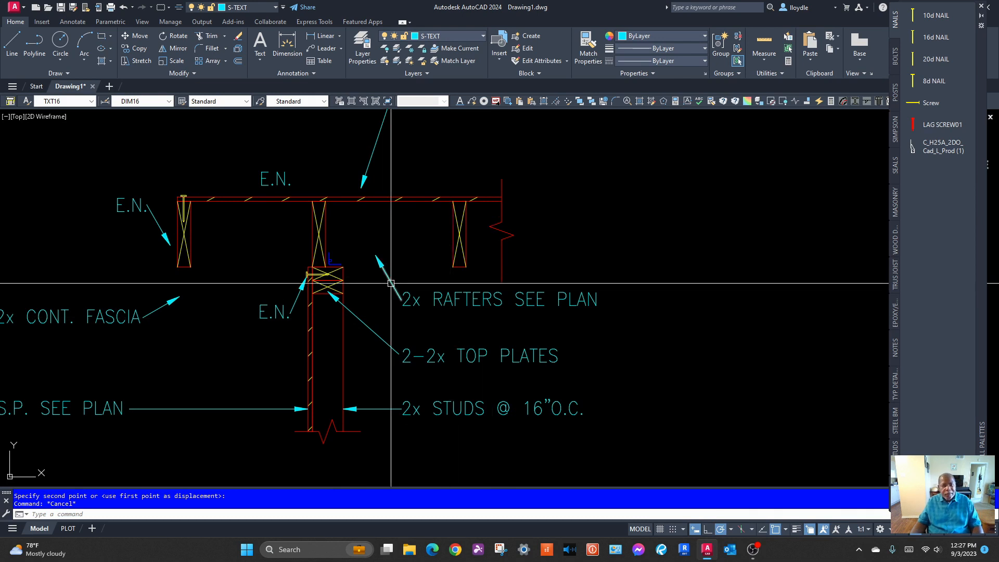
scroll(390, 283, down, 2)
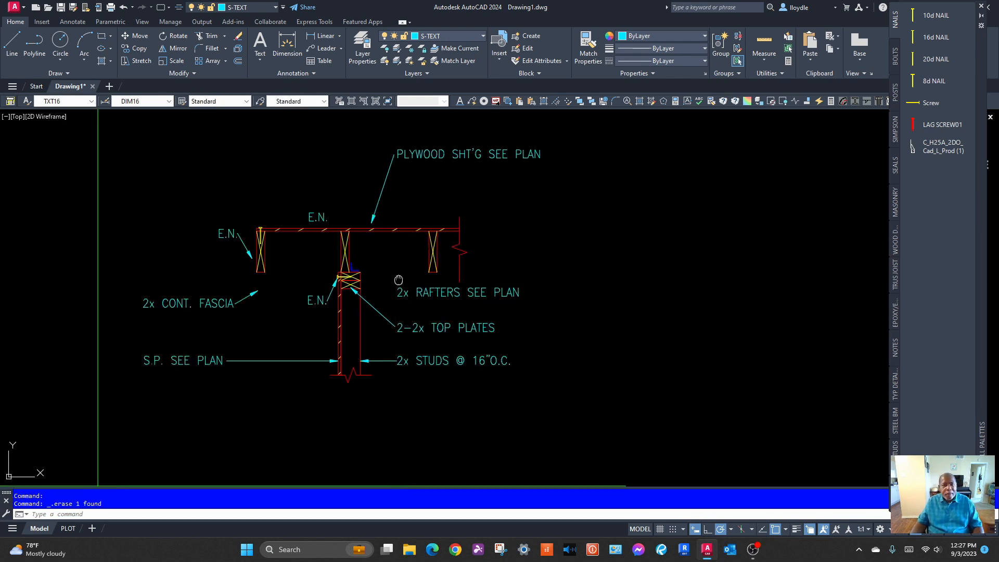
Make S-STUD the current layer and draw the blocking's bottom edge and one diagonal between the wall-line member and the interior rafter
scroll(333, 283, up, 4)
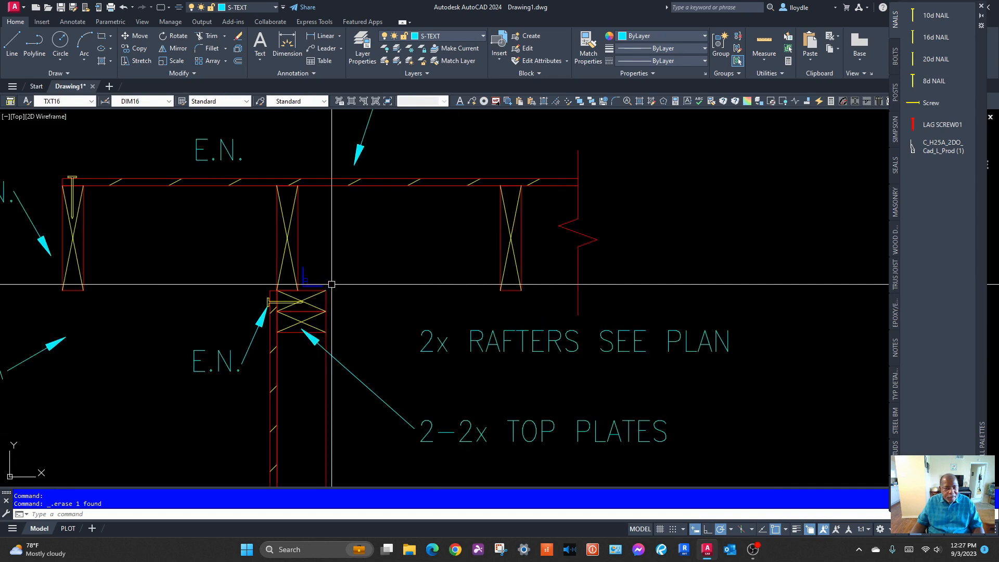
click(458, 48)
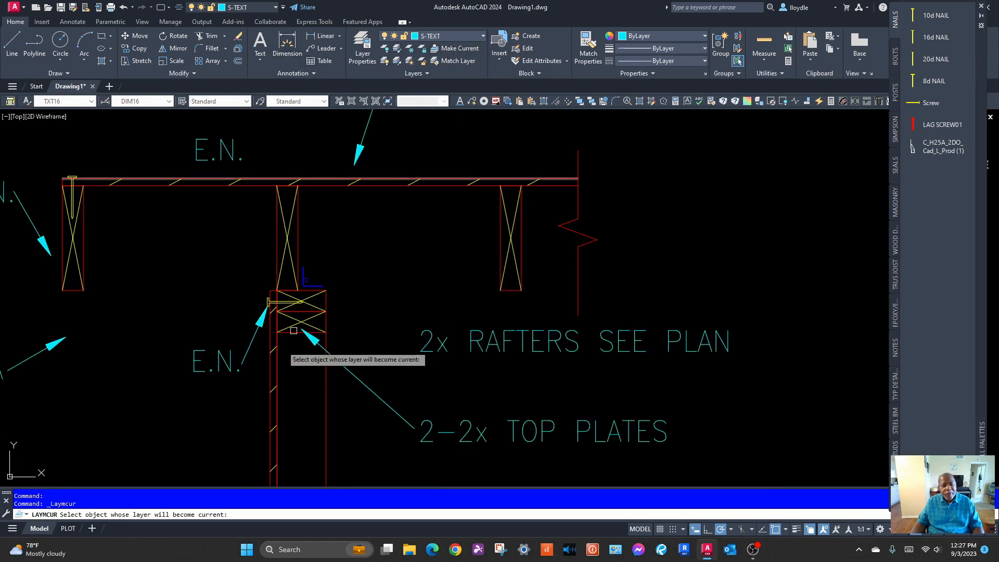
click(325, 364)
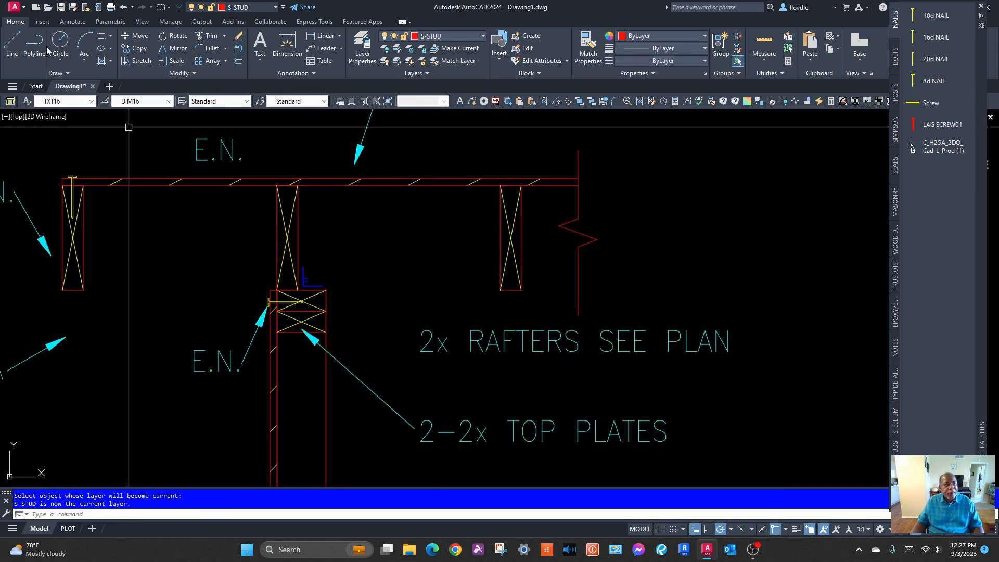
click(14, 46)
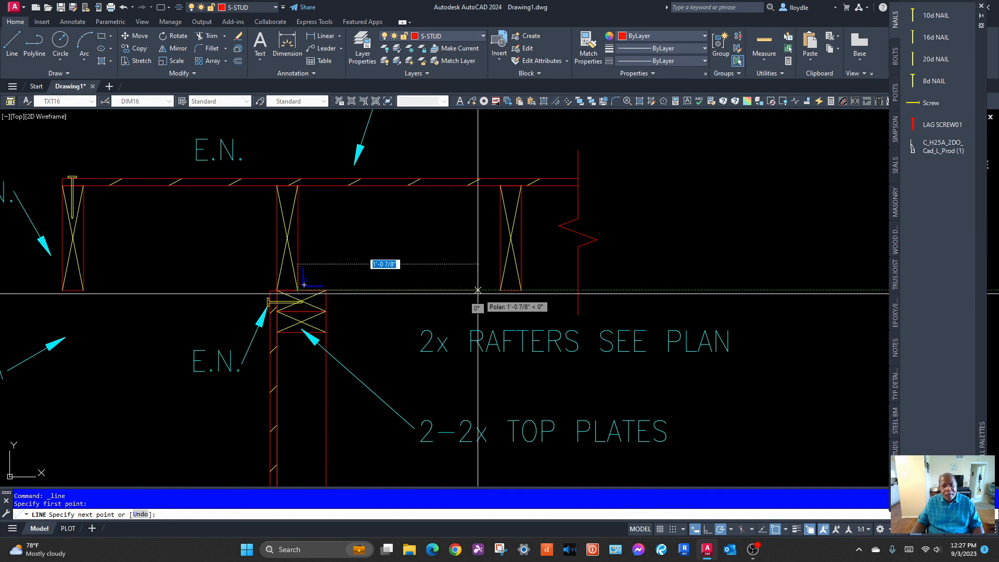
click(500, 290)
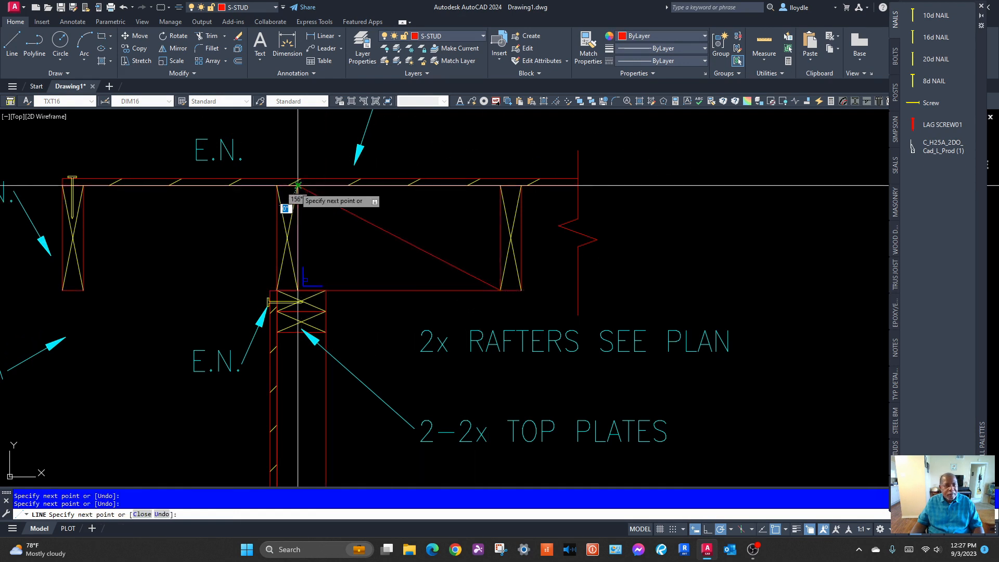
key(Escape)
Change the blocking's diagonal line to yellow
scroll(396, 209, down, 3)
scroll(327, 288, up, 3)
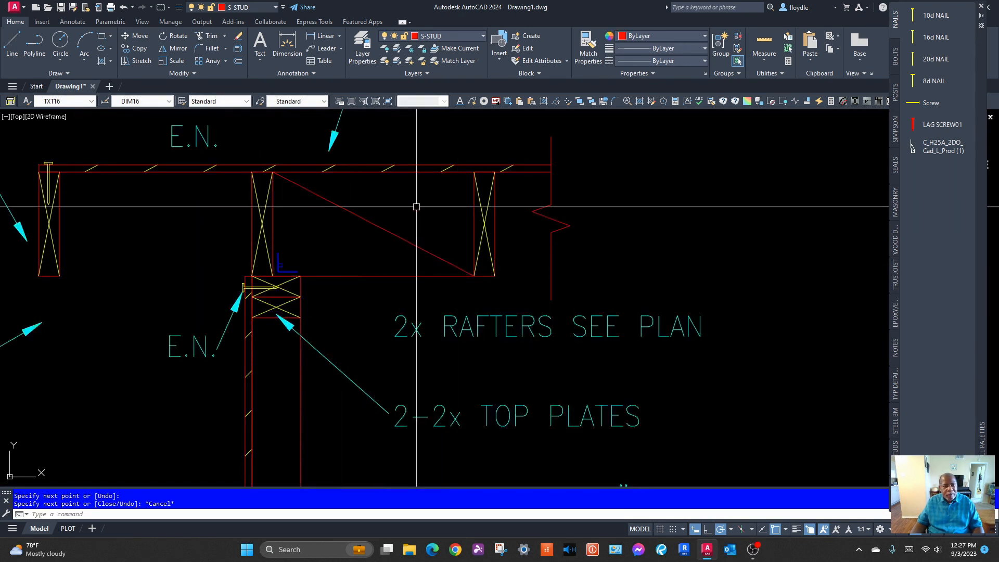
click(385, 229)
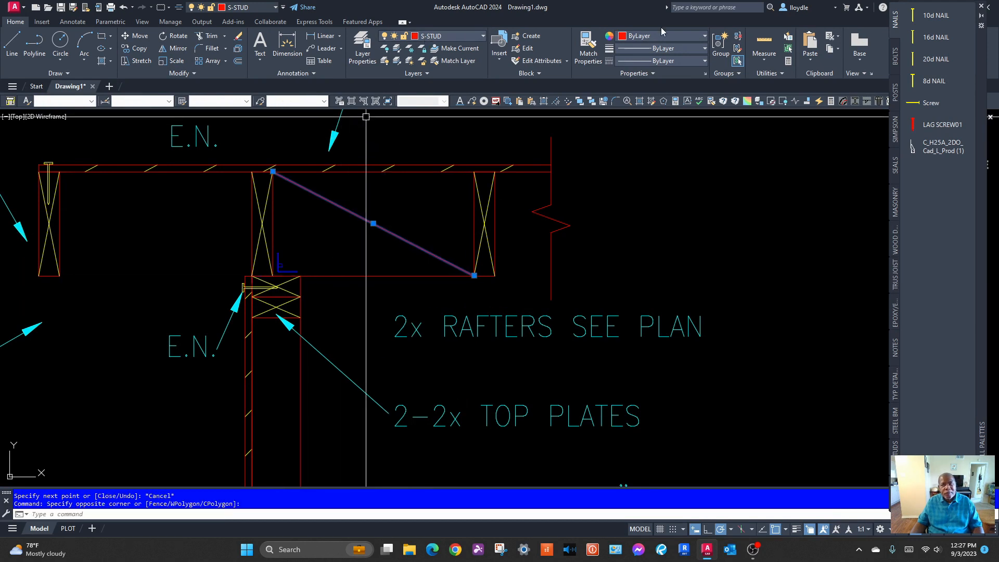
click(629, 36)
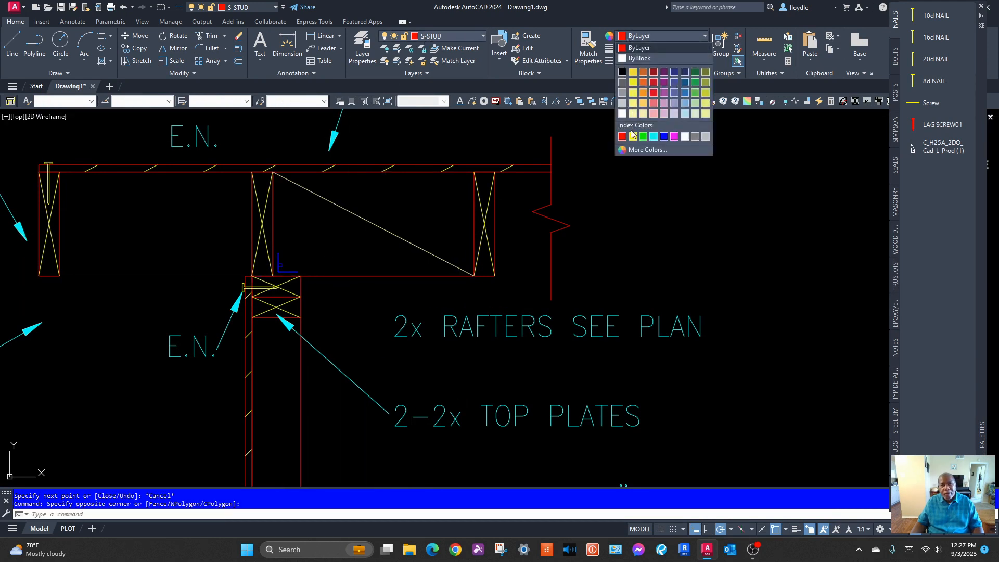
click(632, 136)
key(Escape)
Stretch the E.N. note beside the top plates up and away from the wall by about 1 9/16", keeping its arrow on the nail
scroll(349, 208, down, 4)
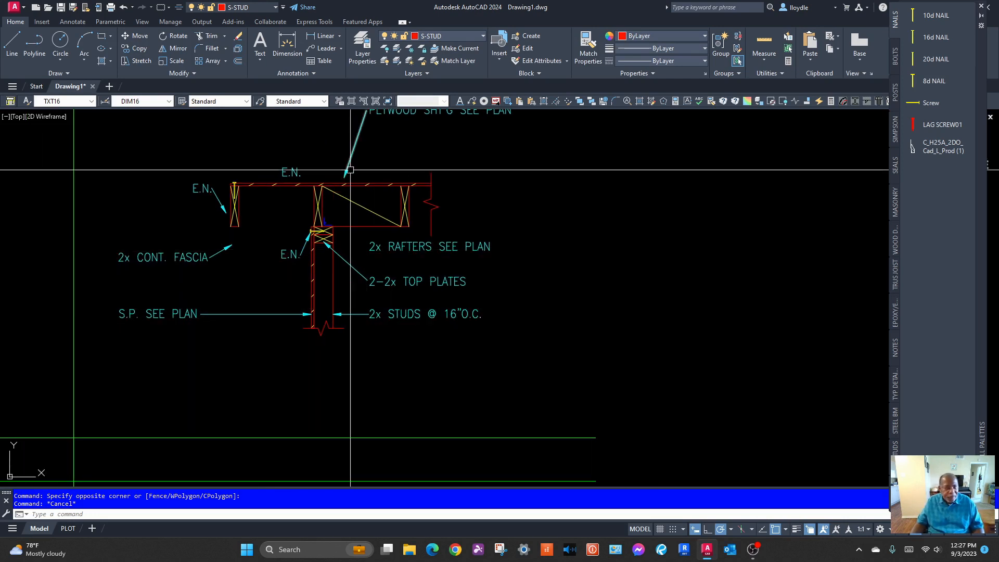
scroll(280, 258, up, 4)
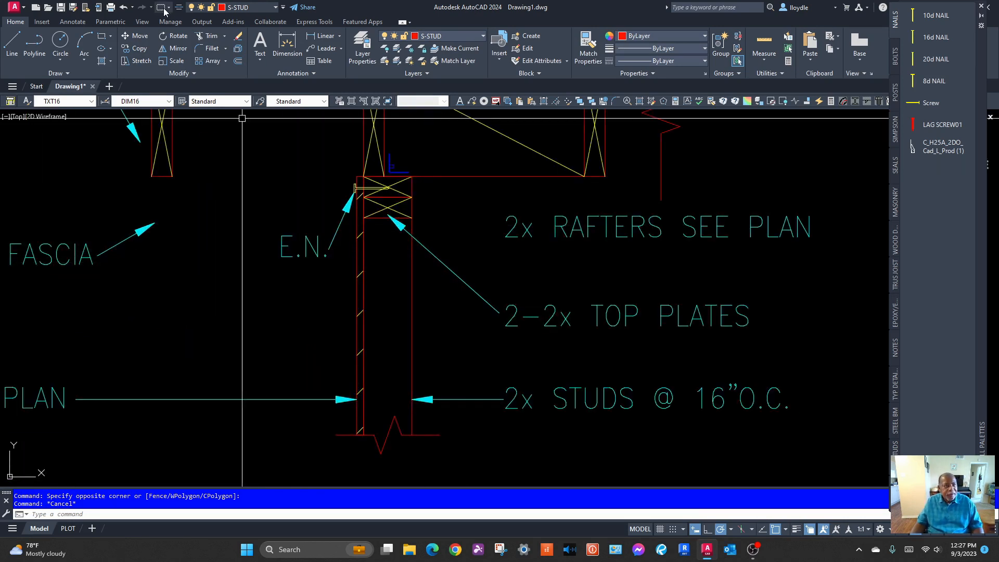
click(334, 262)
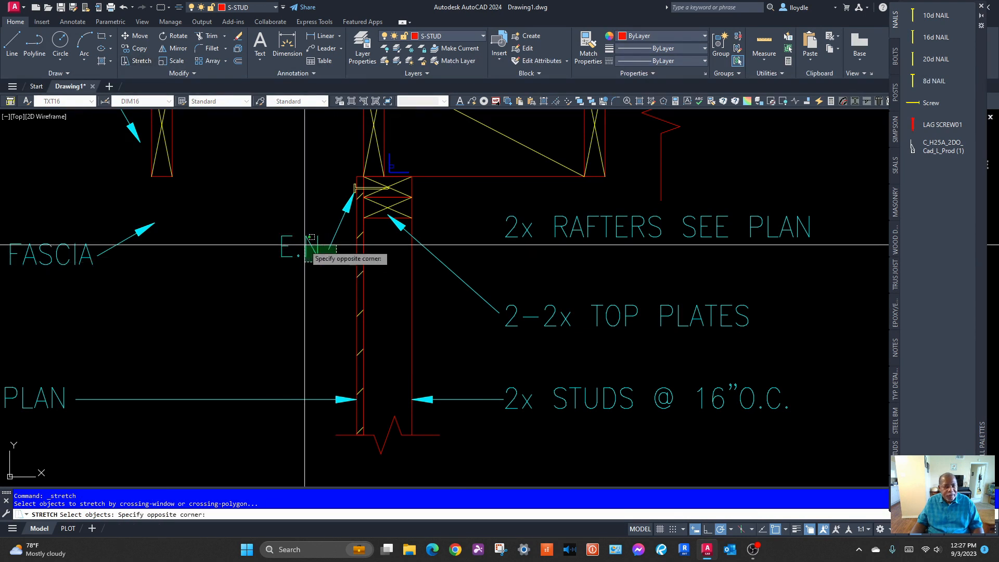
click(270, 218)
key(Return)
click(272, 283)
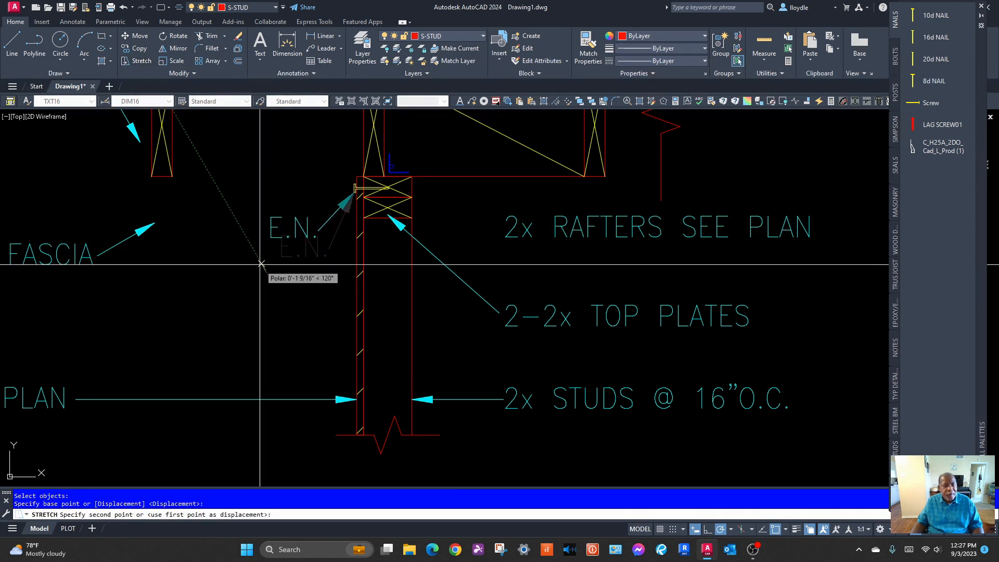
click(262, 264)
Extend the "2x CONT. FASCIA" leader so its arrow tip lands on the fascia's bottom edge
scroll(188, 250, down, 4)
middle_drag(212, 251, 348, 256)
scroll(299, 273, up, 2)
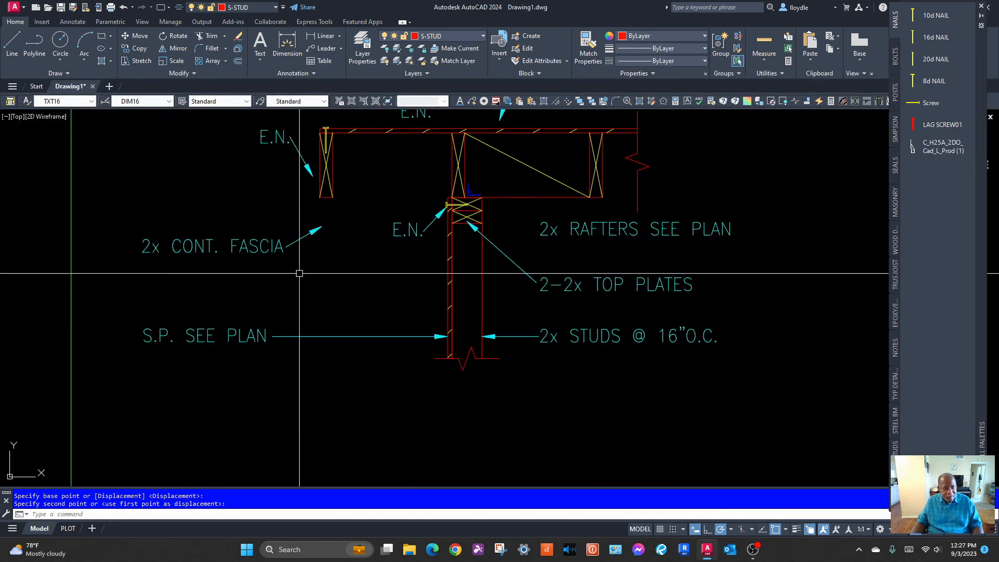
click(321, 226)
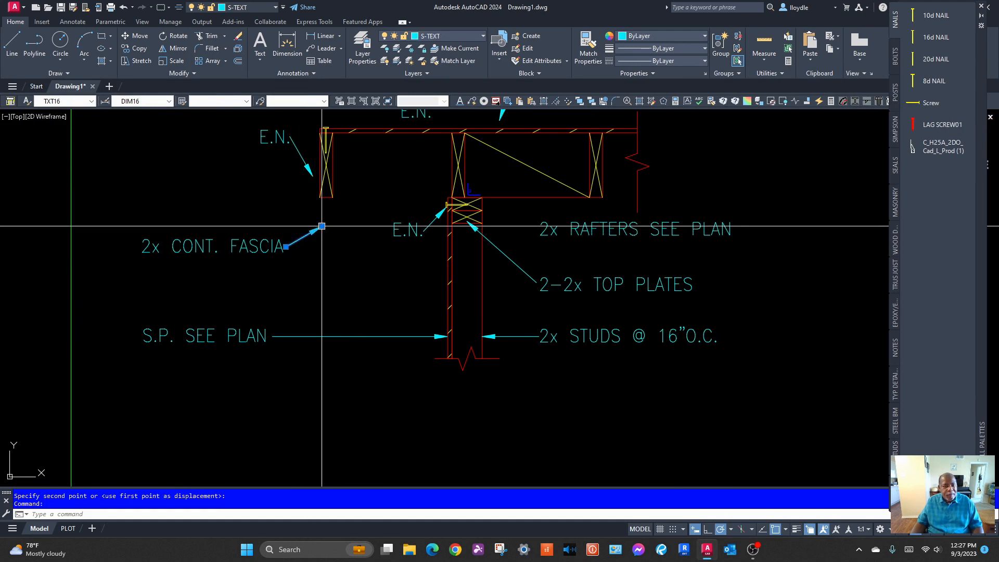
click(322, 227)
click(327, 197)
middle_drag(311, 150, 275, 286)
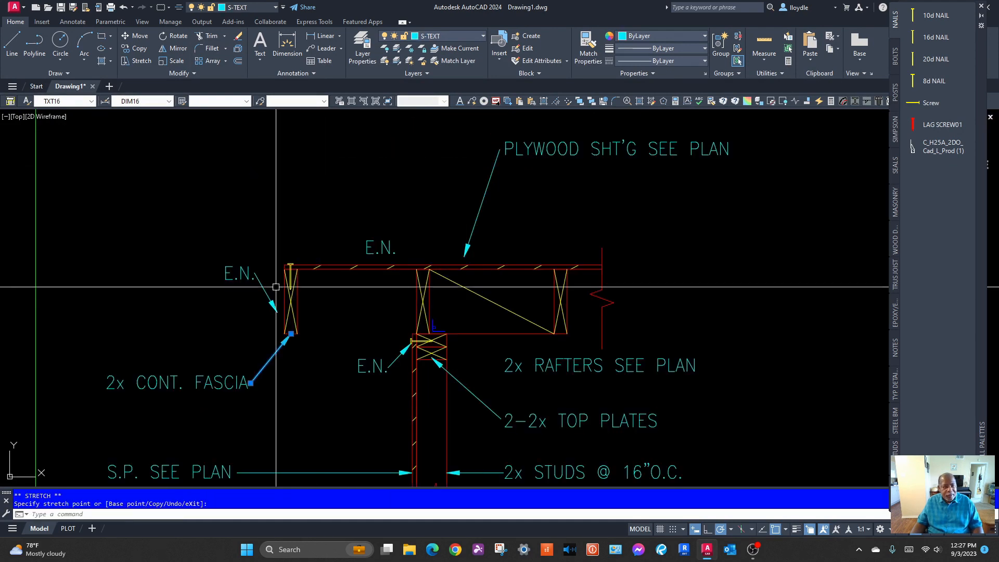
key(Escape)
Move the fascia's E.N. note and leader about 5 7/8" at 75° so the arrow points to the nail head
key(Return)
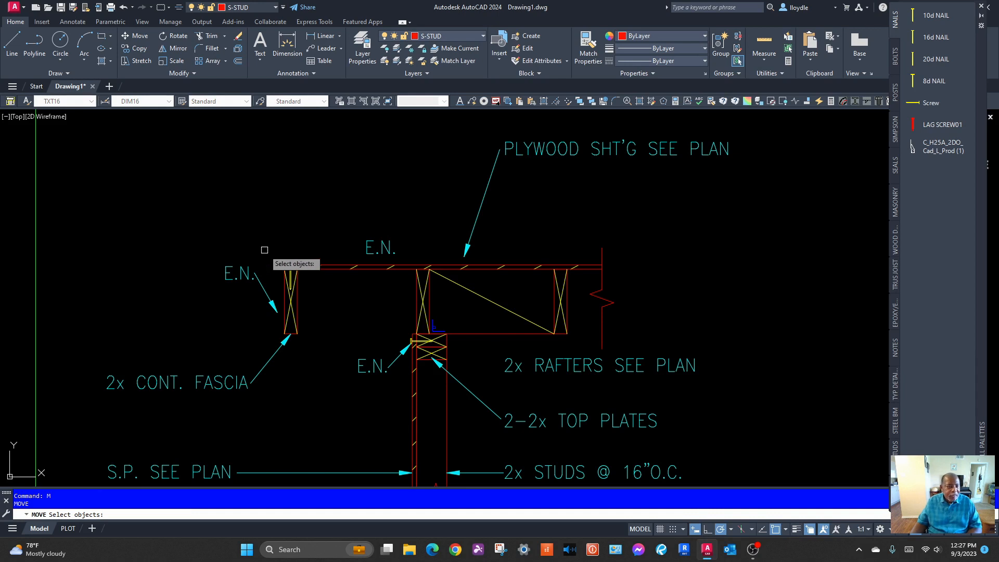
click(240, 274)
key(Return)
click(202, 240)
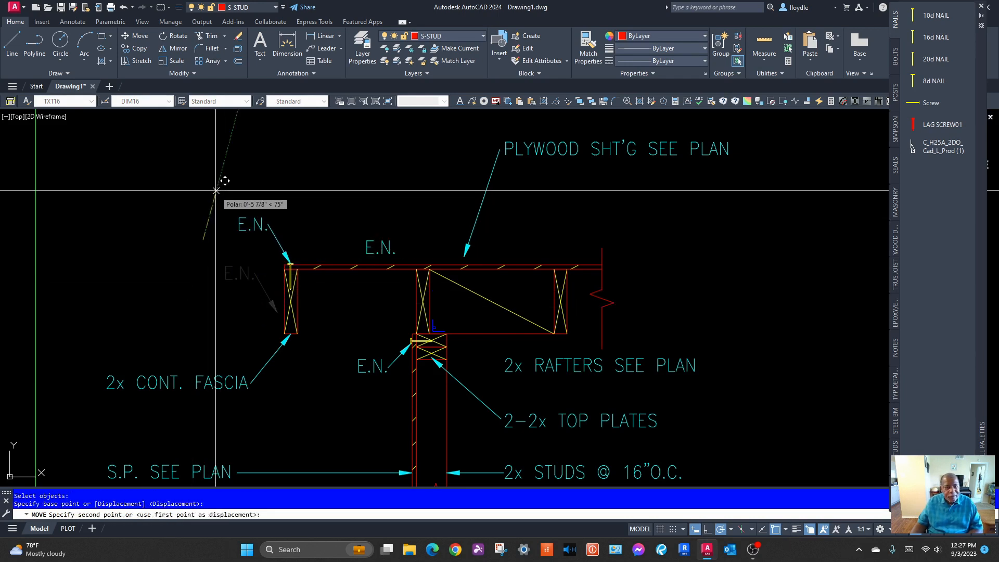
click(216, 191)
Copy the fascia's edge nail horizontally to the centre of the member above the top plates
scroll(372, 291, up, 4)
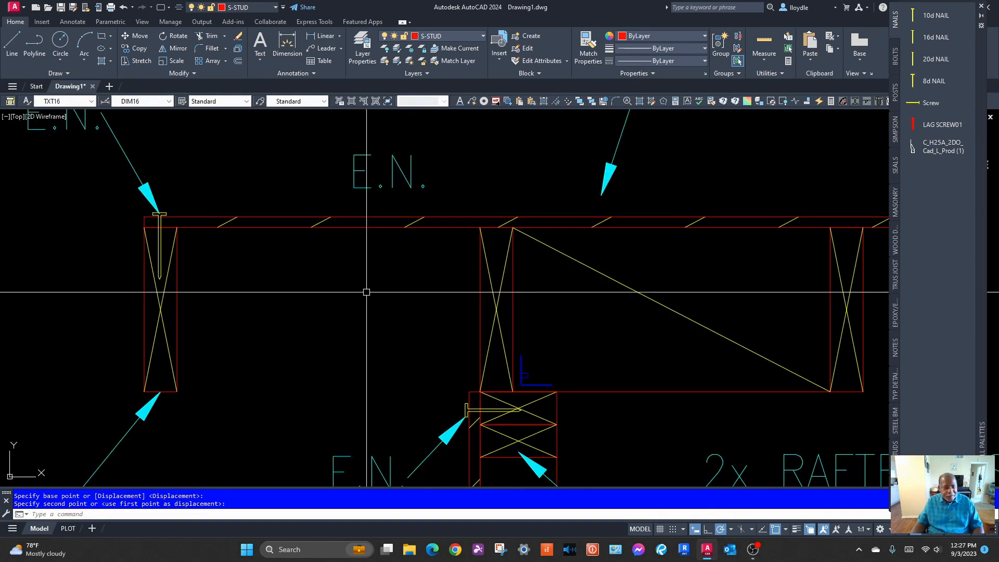
text(C)
key(Return)
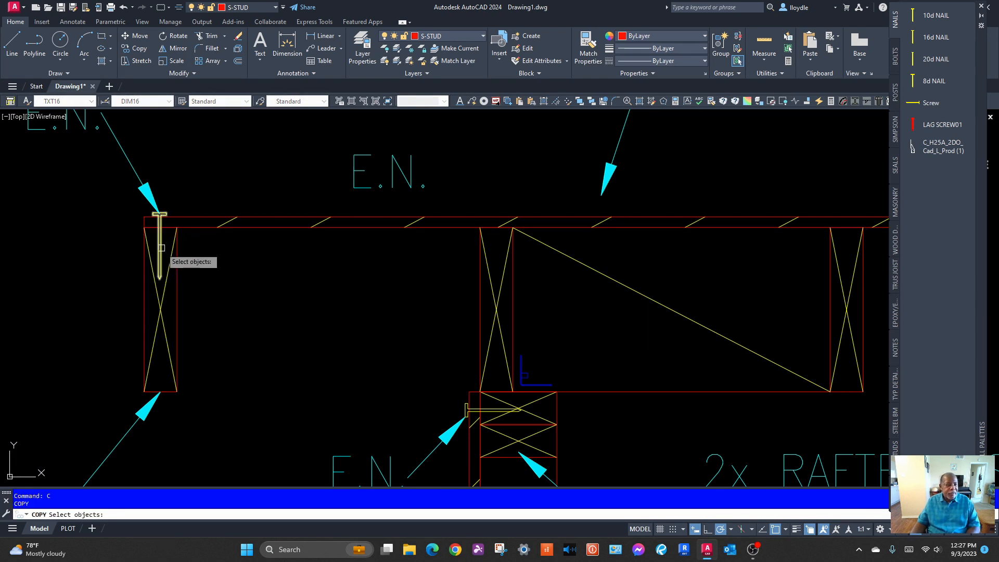
click(157, 247)
key(Return)
click(219, 173)
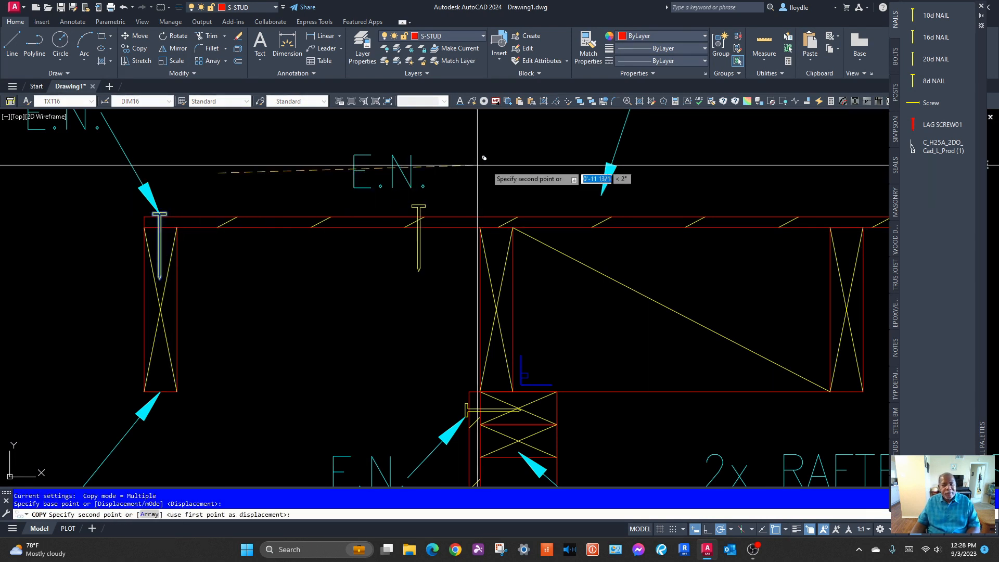
click(556, 173)
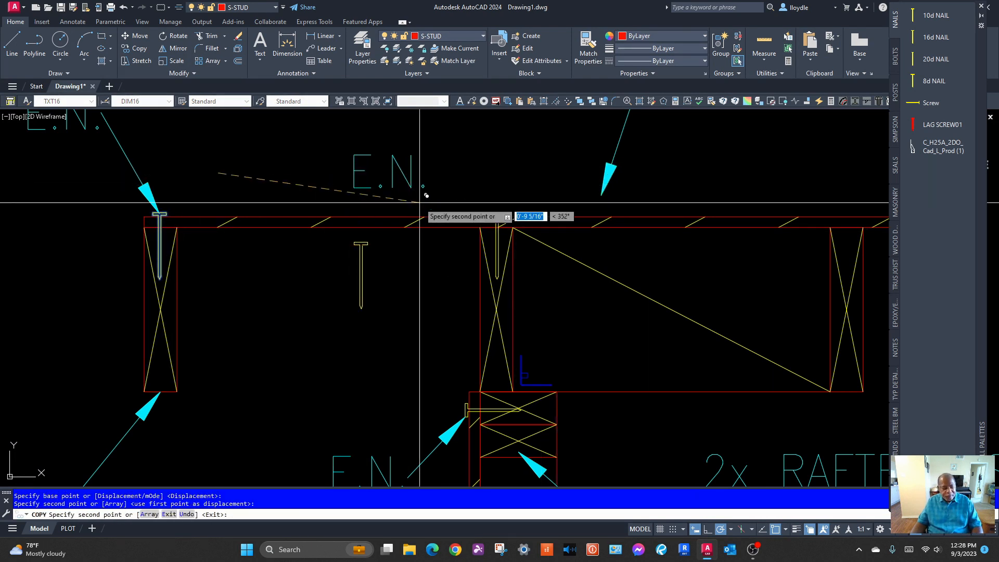
key(Escape)
Erase the loose E.N. note that has no leader above the sheathing
middle_drag(494, 148, 503, 223)
click(452, 210)
click(350, 253)
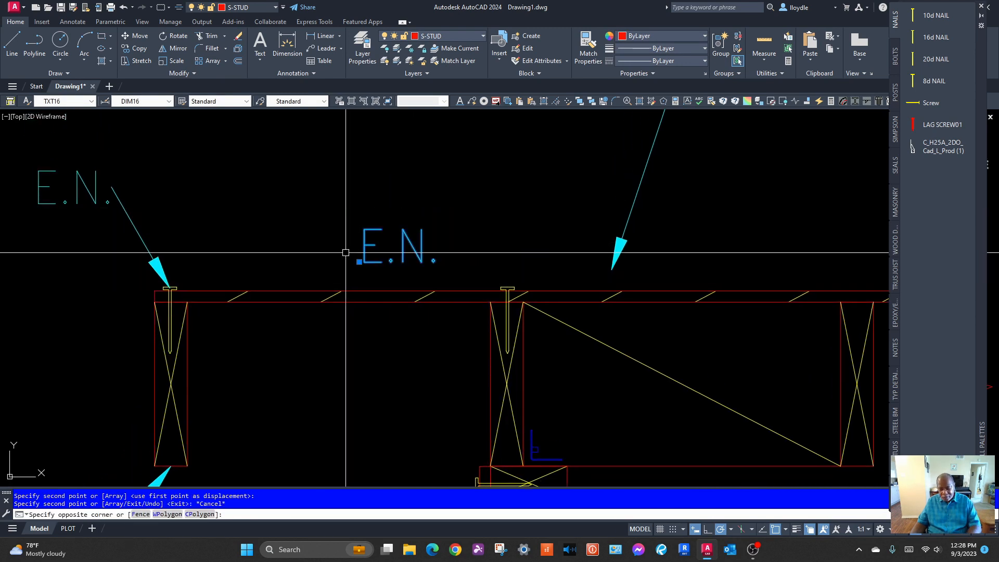
Make S-TEXT the current layer by matching the fascia's E.N. note
click(449, 49)
click(96, 193)
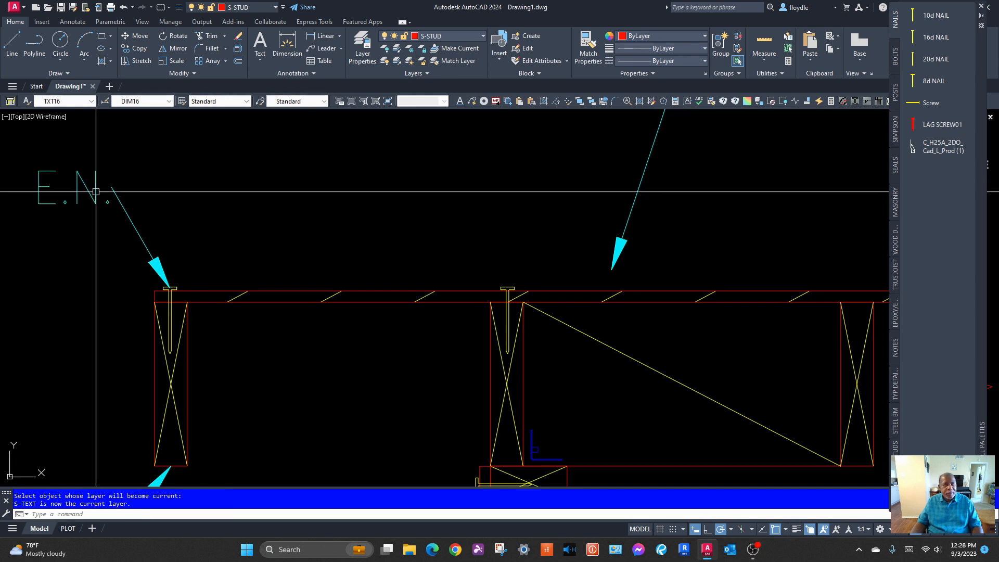
click(471, 101)
key(Escape)
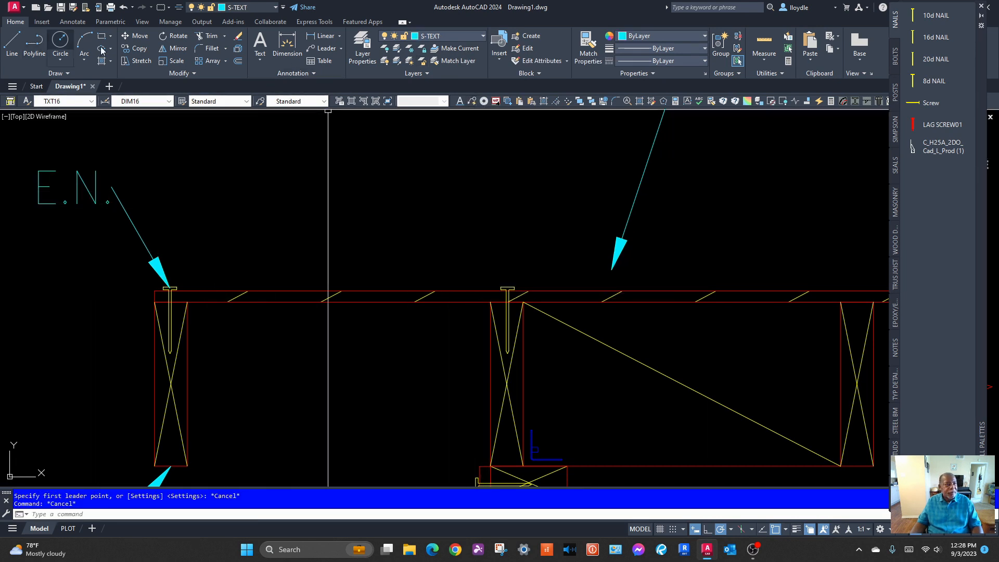
Copy the fascia's E.N. note and leader horizontally about 1'-3 3/8" so the arrow points to the nail above the top plates
click(151, 165)
click(63, 214)
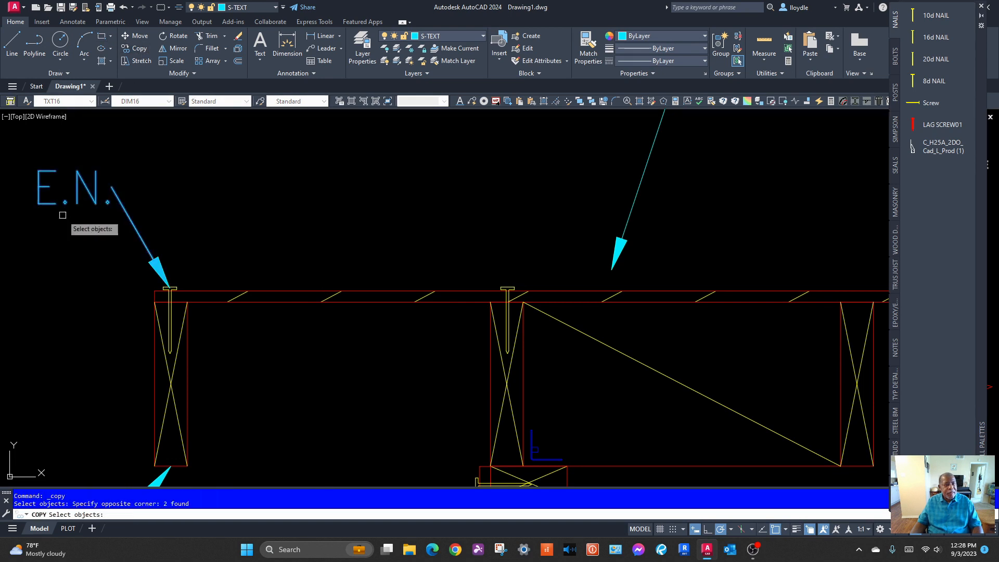
right_click(63, 214)
click(63, 214)
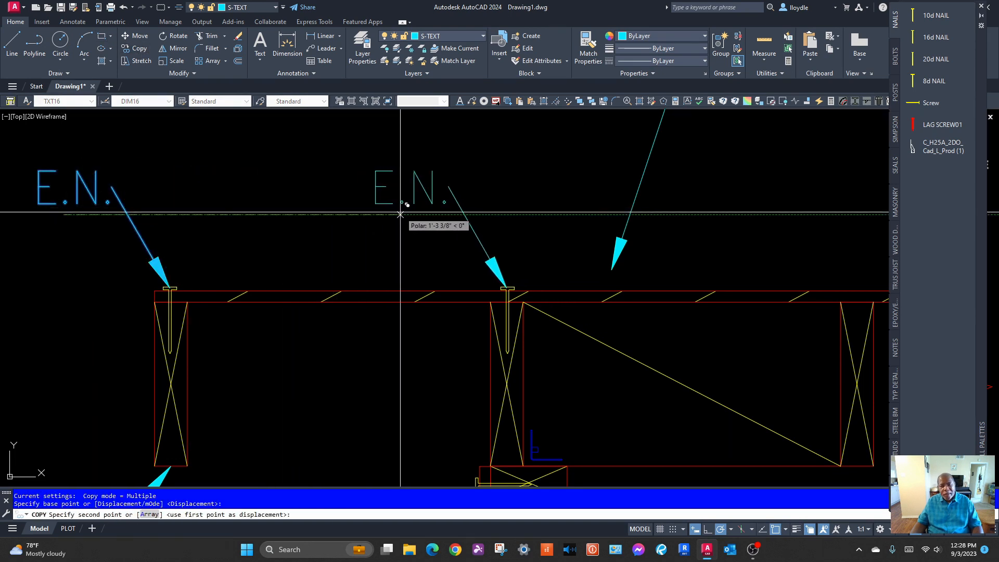
key(Escape)
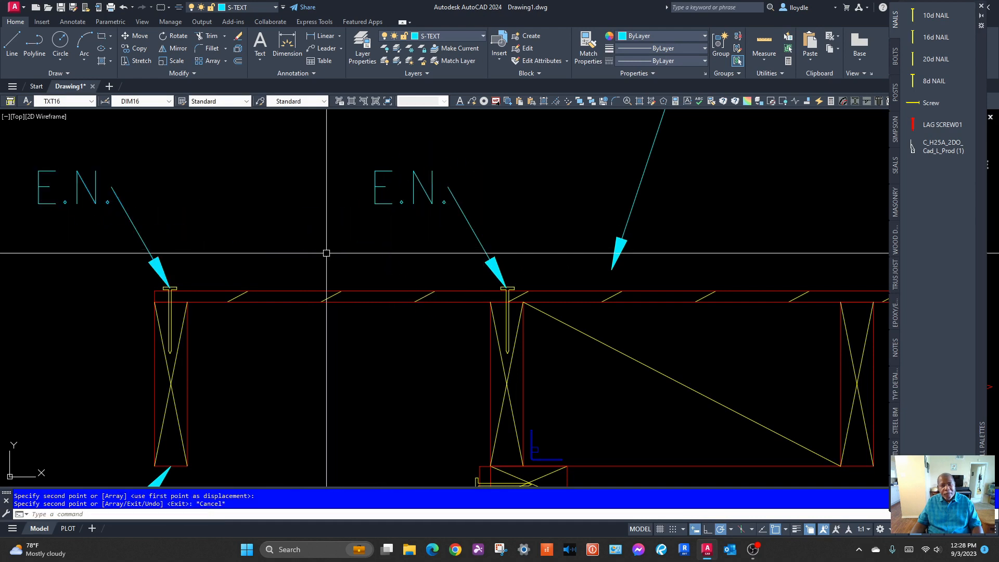
Move the "2x RAFTERS SEE PLAN" note up above the sheathing, beside the top of the roof break line
scroll(331, 248, down, 5)
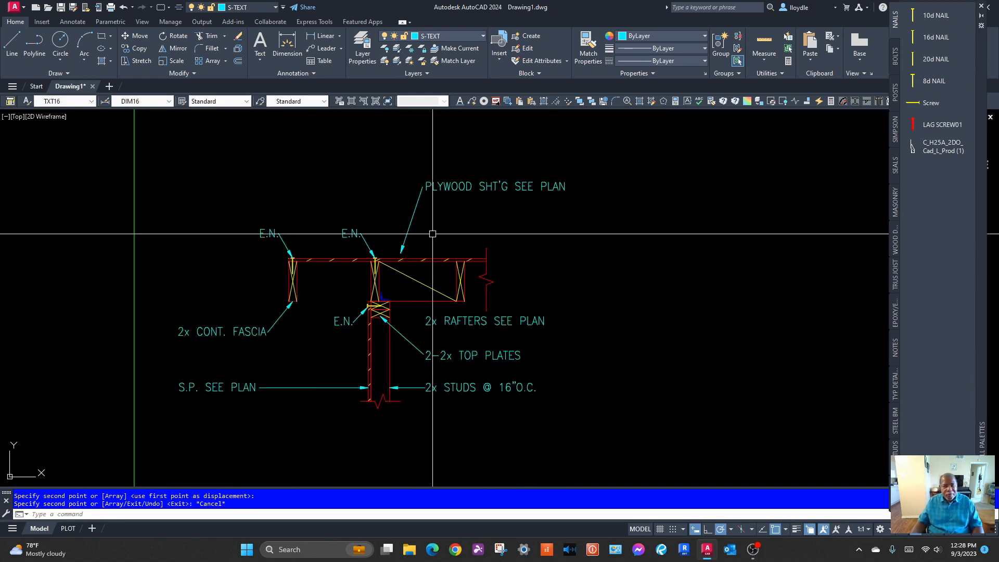
scroll(408, 261, up, 5)
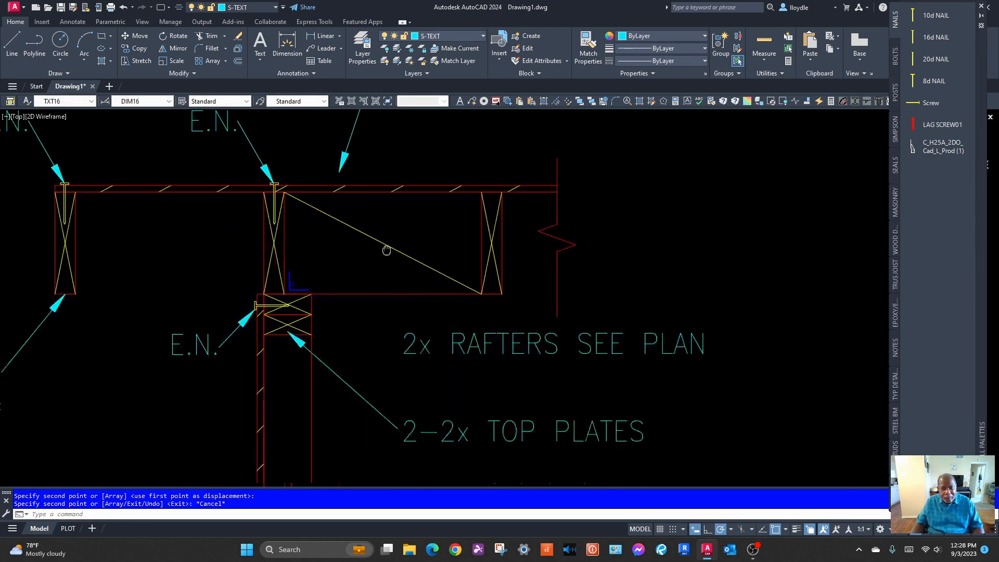
scroll(493, 278, down, 4)
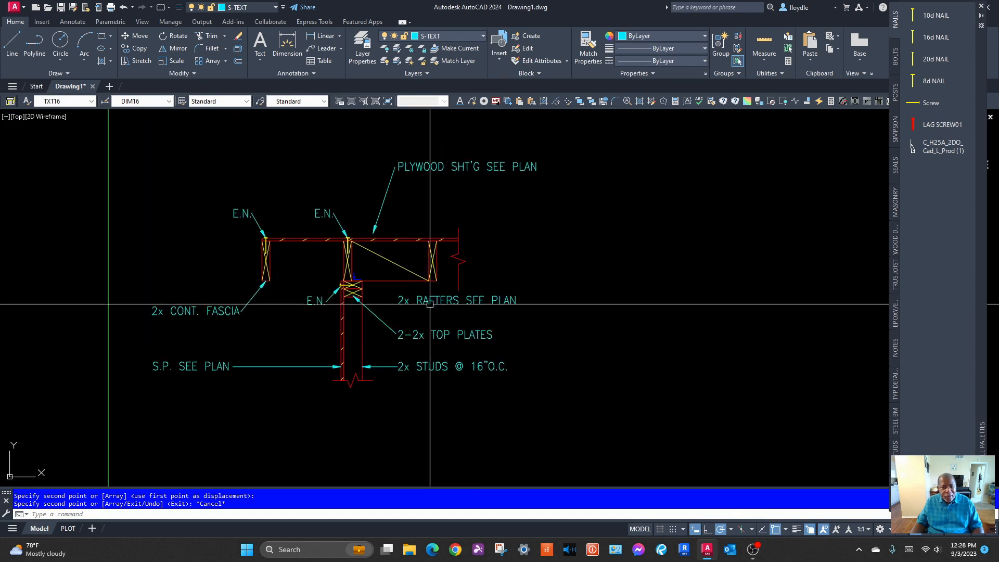
click(398, 311)
click(398, 304)
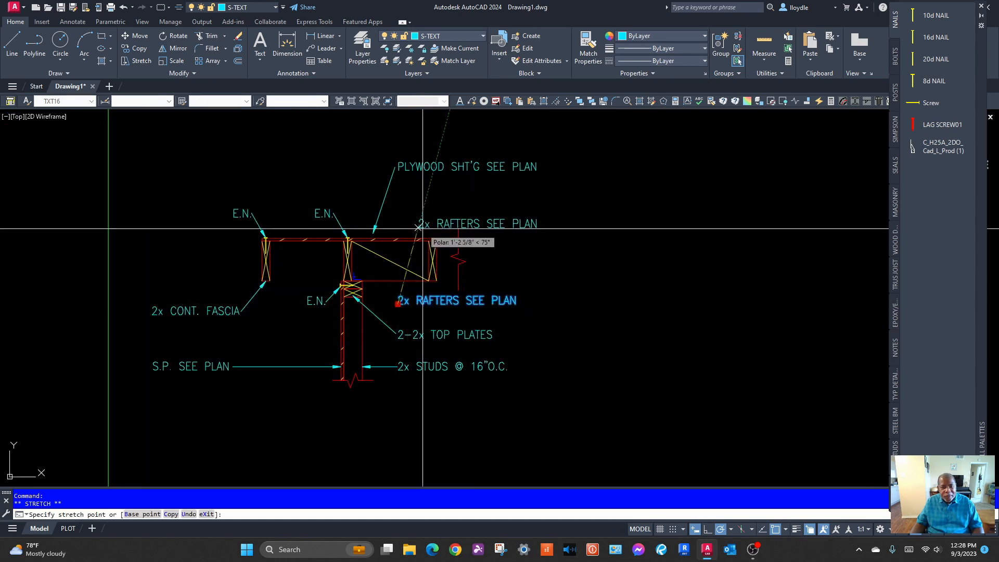
click(448, 211)
key(Escape)
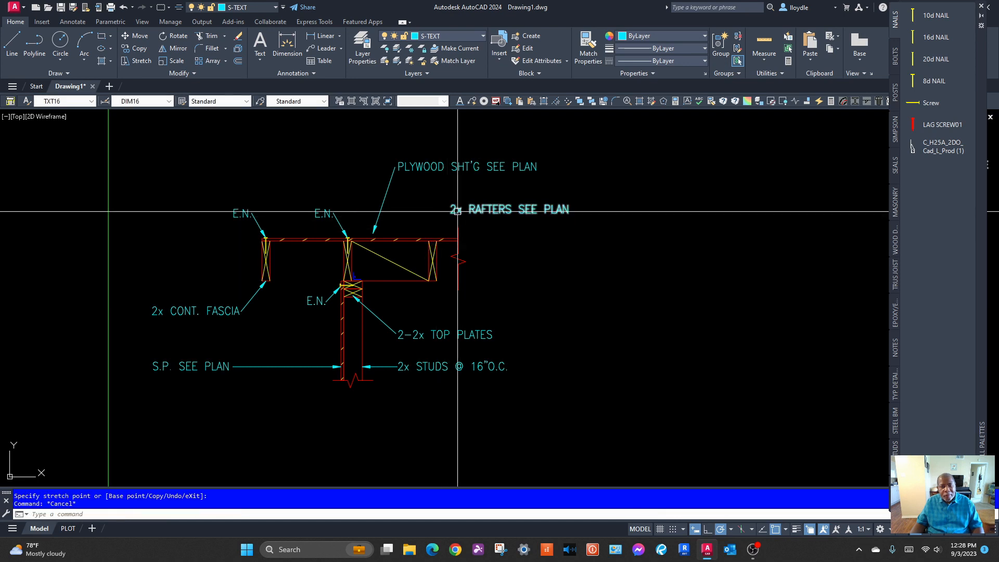
Copy the "2x RAFTERS SEE PLAN" note straight down by one text line
scroll(462, 209, up, 5)
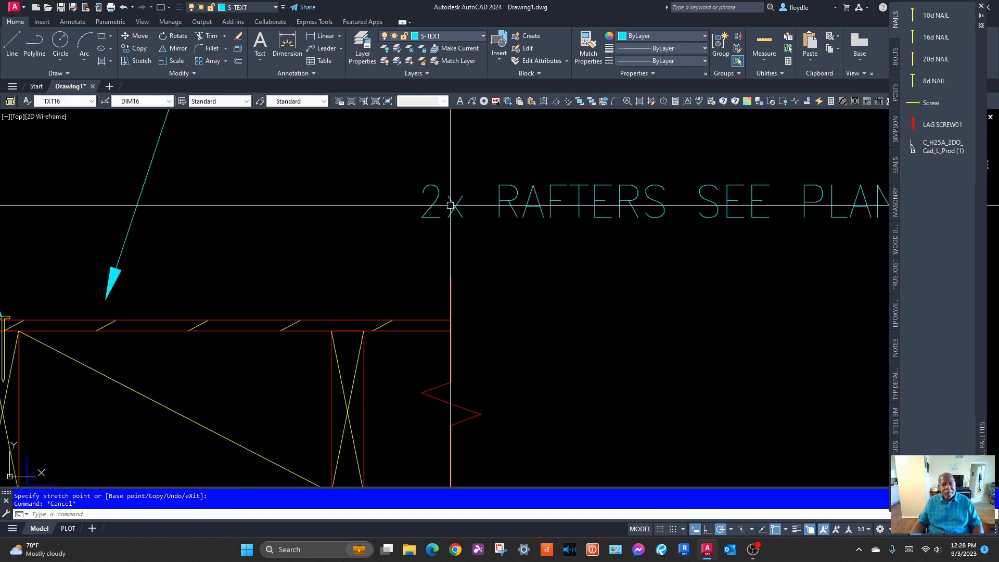
text(c)
key(Return)
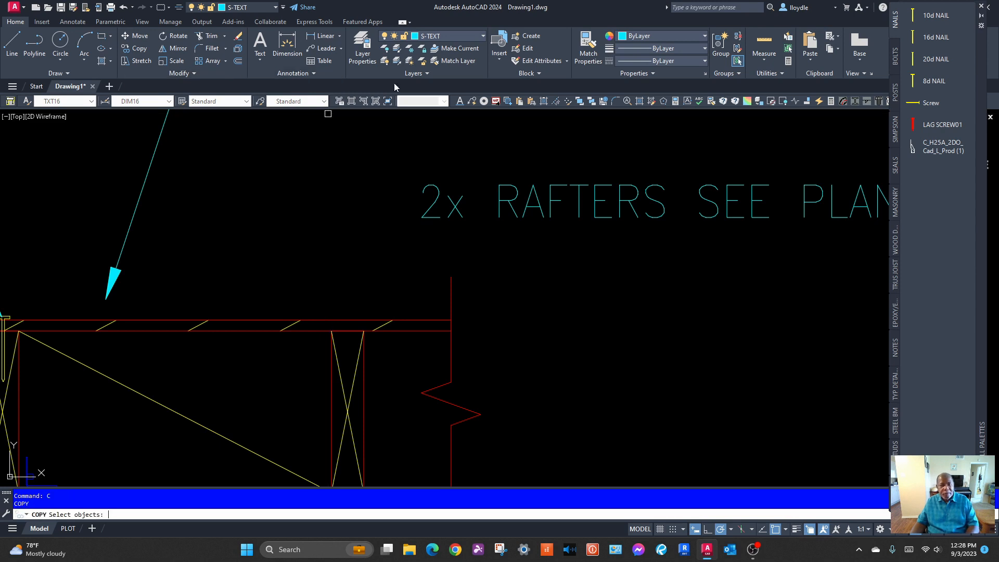
click(553, 283)
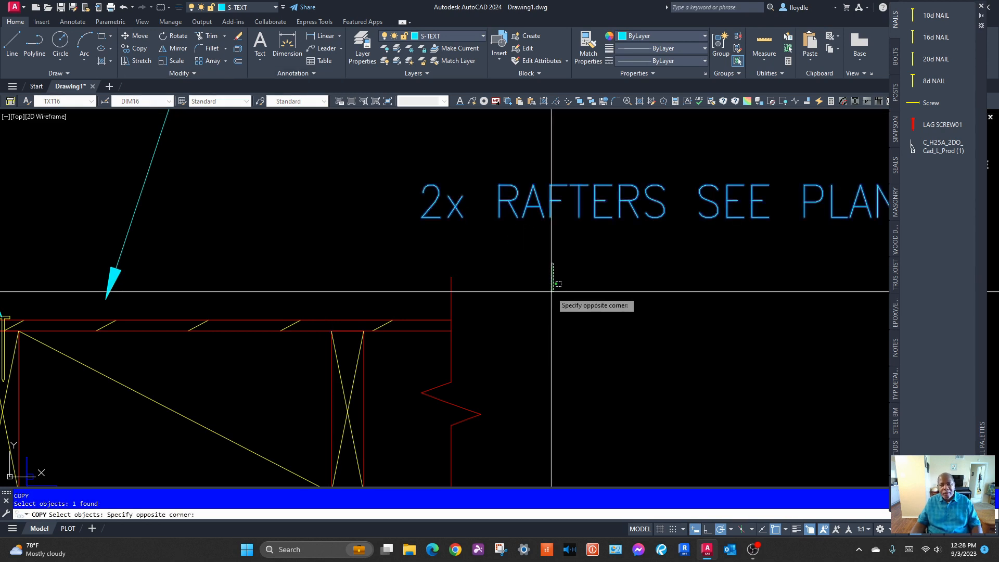
click(479, 207)
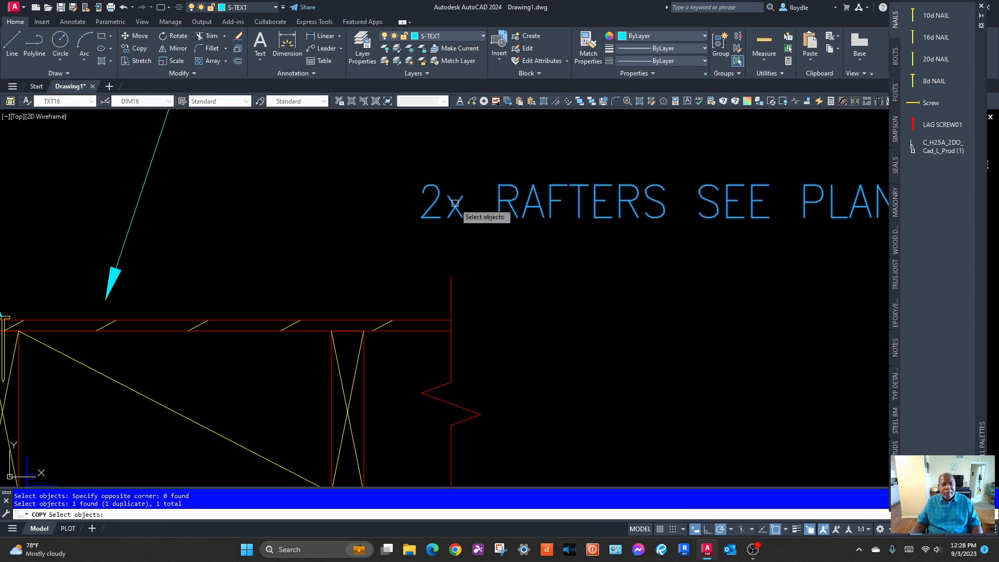
key(Return)
click(456, 204)
click(455, 246)
key(Escape)
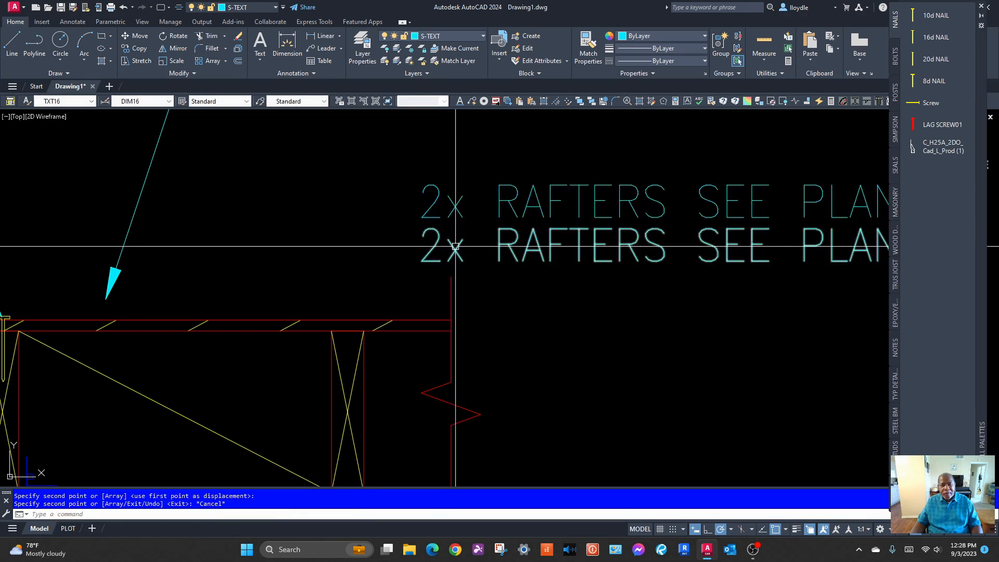
Shorten the lower copy of the rafters note to read "SEE PLAN"
click(455, 246)
double_click(415, 268)
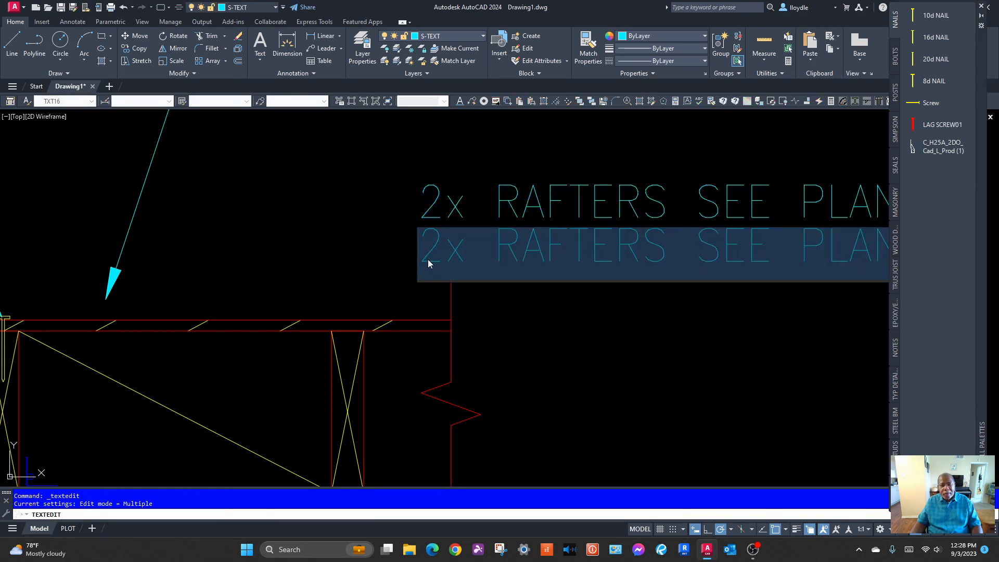
click(427, 259)
key(Delete)
key(Delete)
key(Delete)
key(Delete)
key(Delete)
key(Delete)
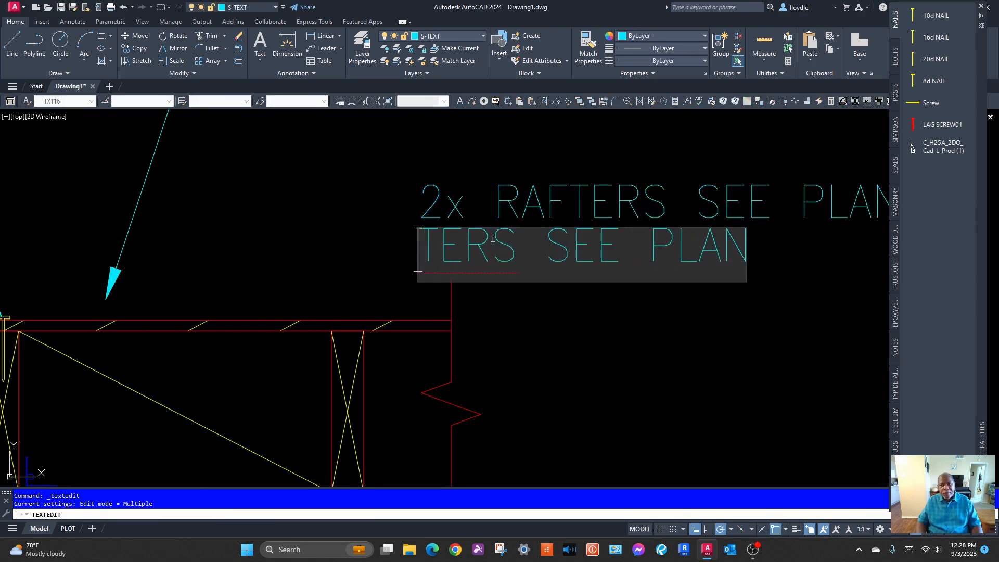
key(Delete)
key(Delete)
key(Delete)
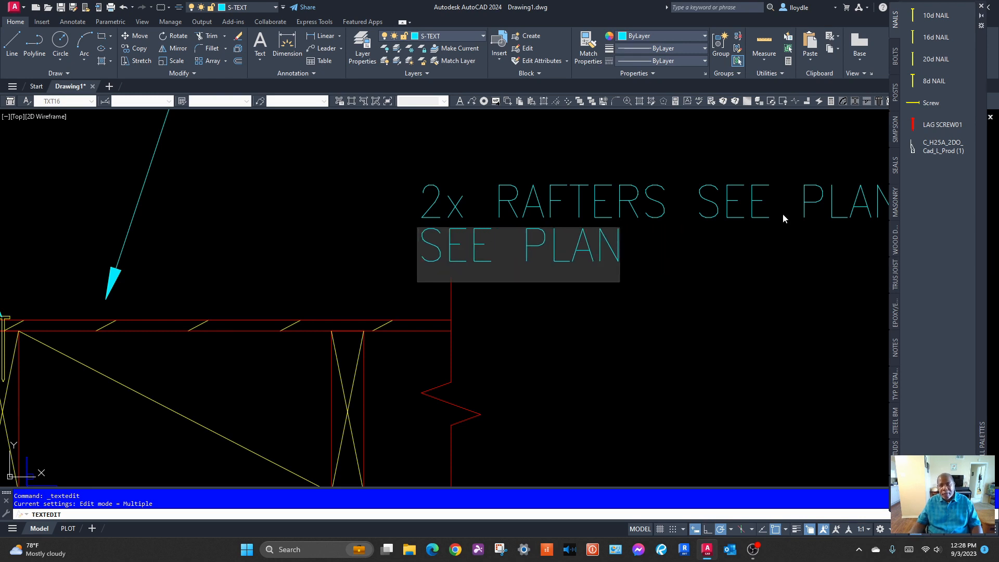
click(782, 213)
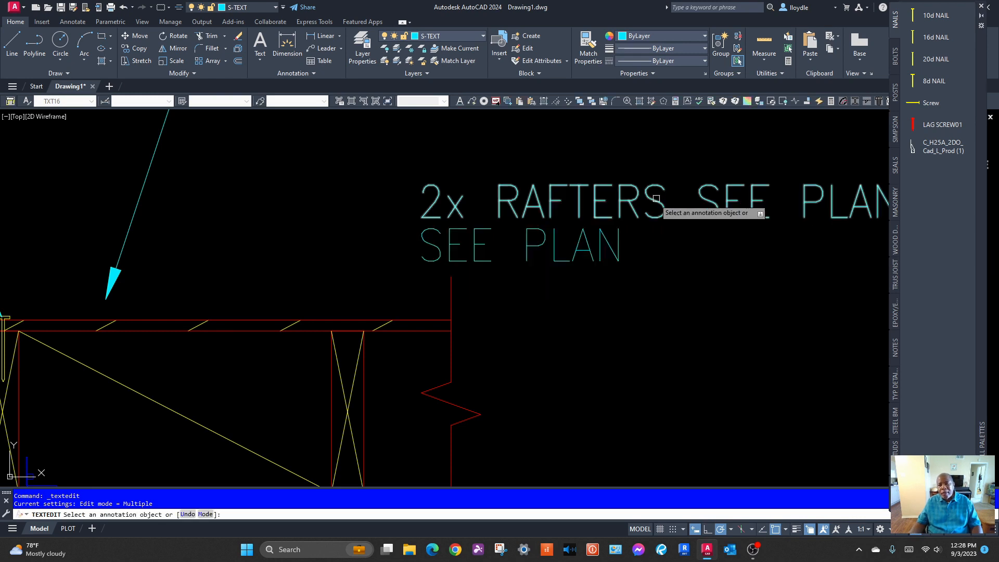
Shorten the upper rafters note to read "2x RAFTERS"
click(685, 220)
key(Delete)
key(Delete)
key(Delete)
key(Delete)
key(Delete)
key(Delete)
key(Delete)
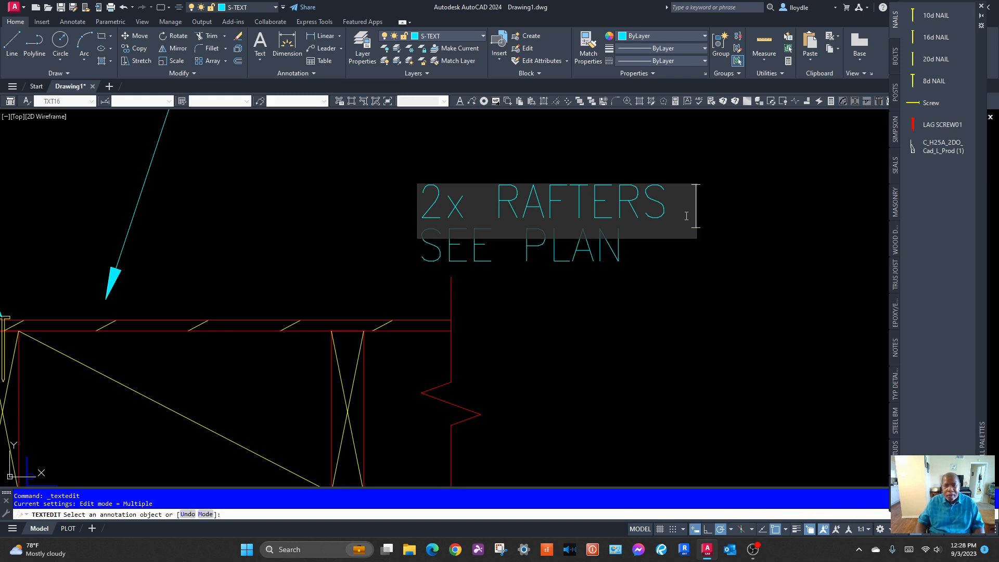
click(816, 251)
key(Escape)
Add the note "2x BLK'G @ 4'-0"O.C." below the blocking, above the "2-2x TOP PLATES" note
scroll(624, 292, down, 3)
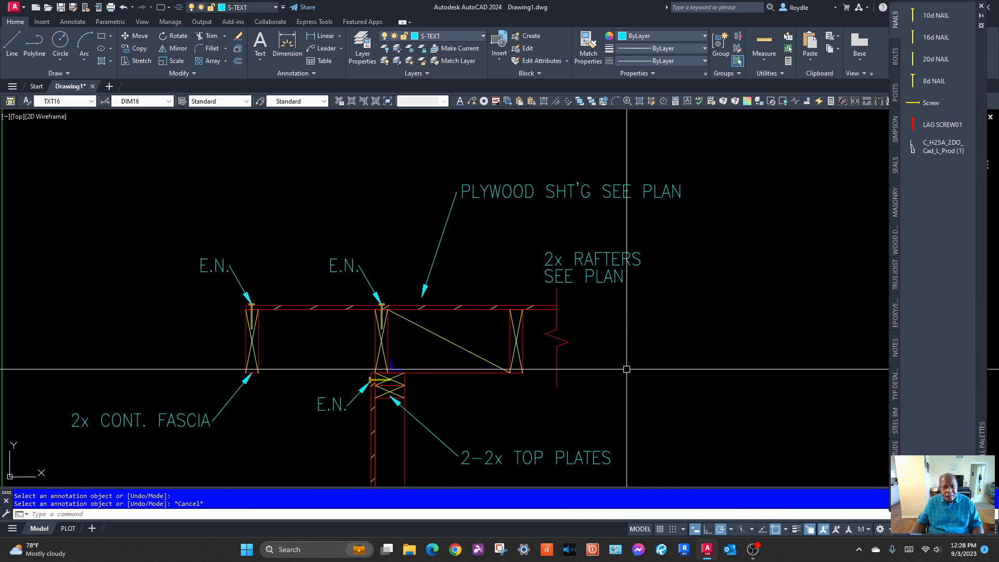
middle_drag(624, 368, 604, 233)
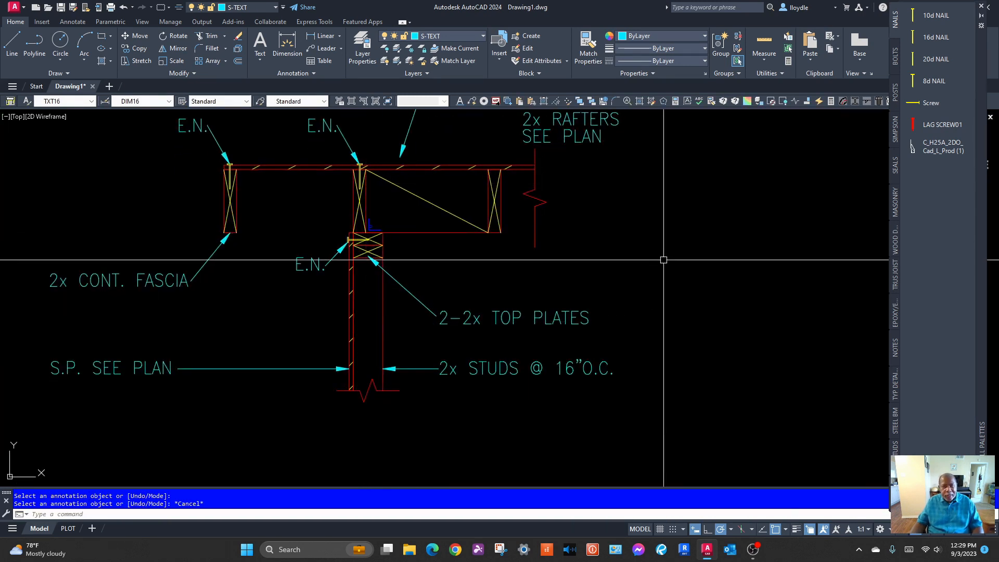
mouse_move(665, 258)
middle_down()
mouse_move(574, 338)
mouse_move(548, 269)
middle_up()
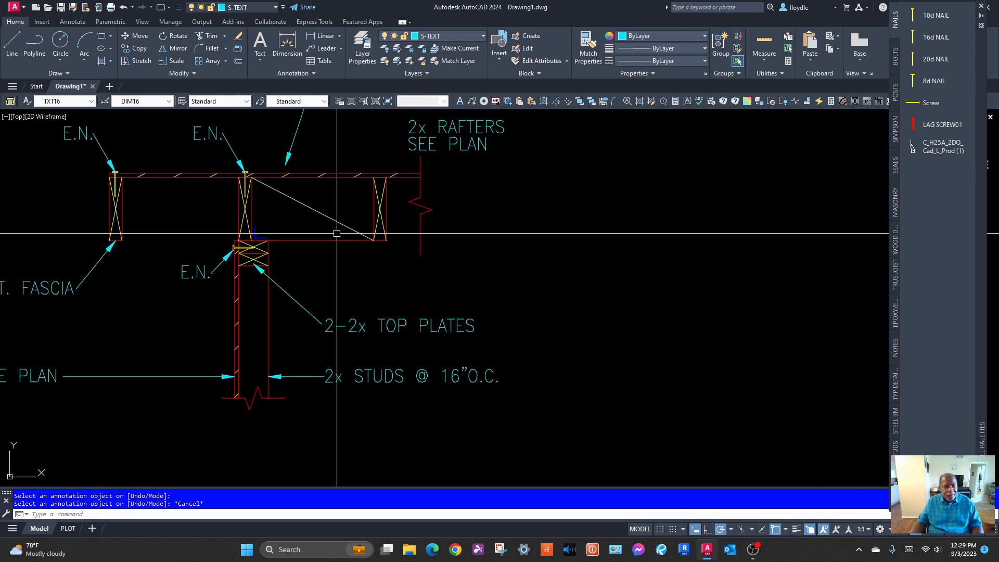
click(459, 101)
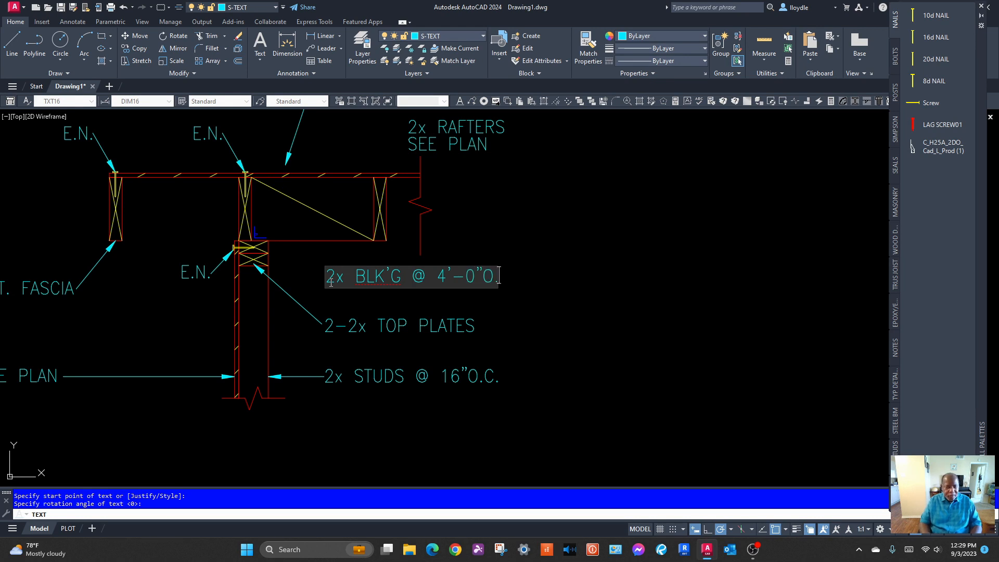
key(Return)
key(Return)
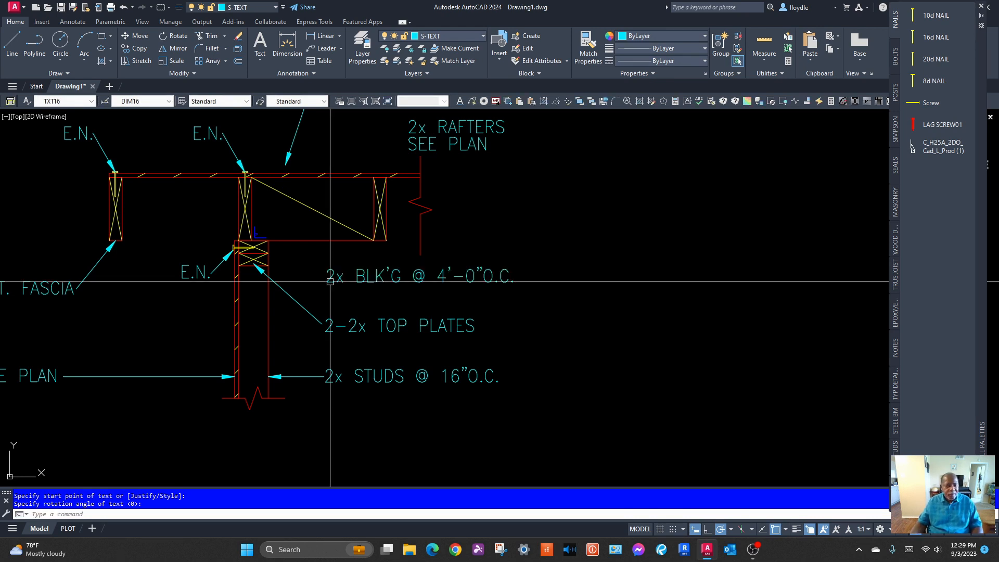
Draw a leader from the "2x RAFTERS" note with its arrow on the upper end of the rafter beside the break line
middle_drag(446, 249, 440, 298)
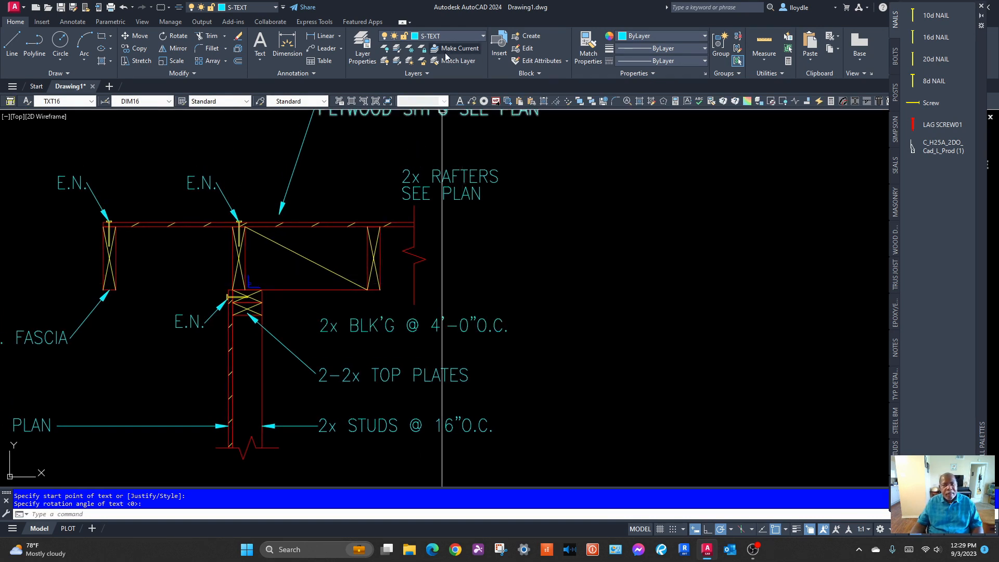
click(474, 102)
scroll(413, 215, up, 4)
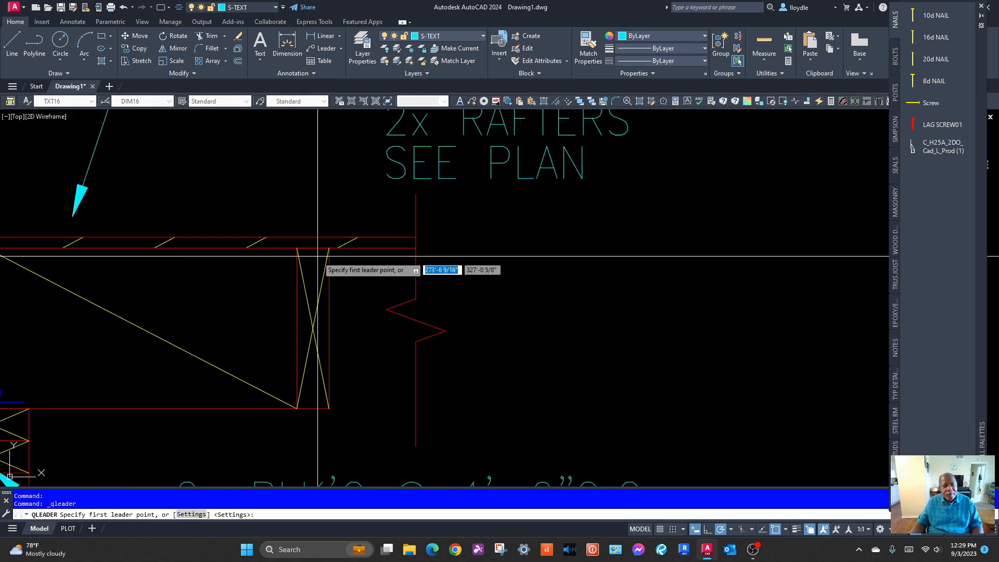
click(320, 254)
click(379, 124)
scroll(341, 180, down, 6)
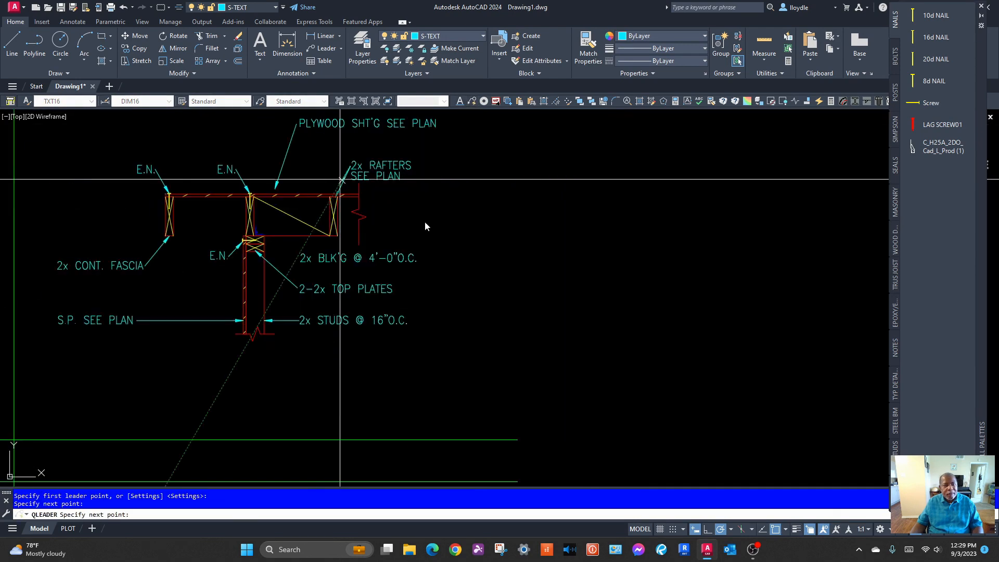
key(Escape)
Stretch the "PLYWOOD SHT'G SEE PLAN" leader so its arrow tip lands on the top edge of the sheathing
scroll(282, 188, up, 4)
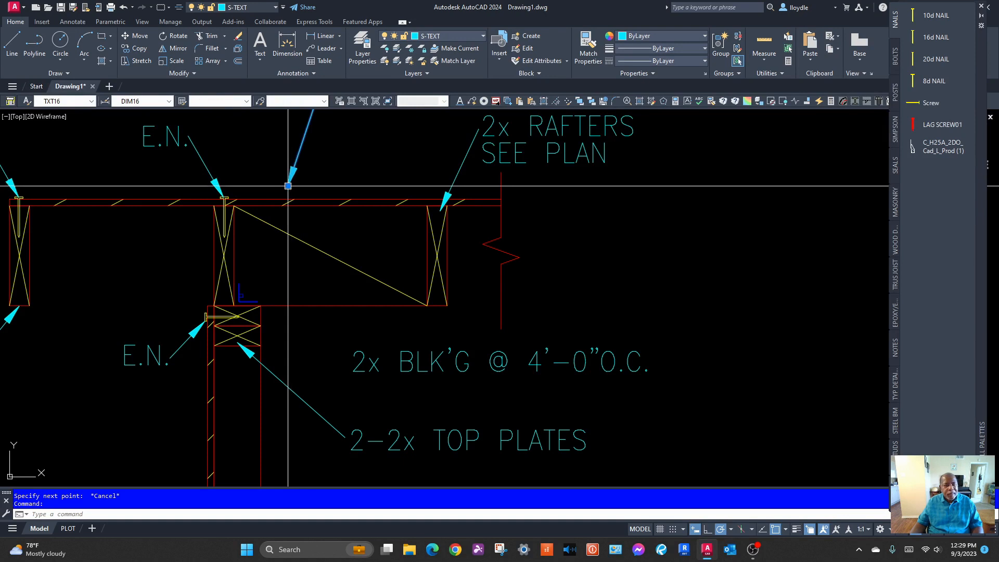
click(281, 199)
key(Escape)
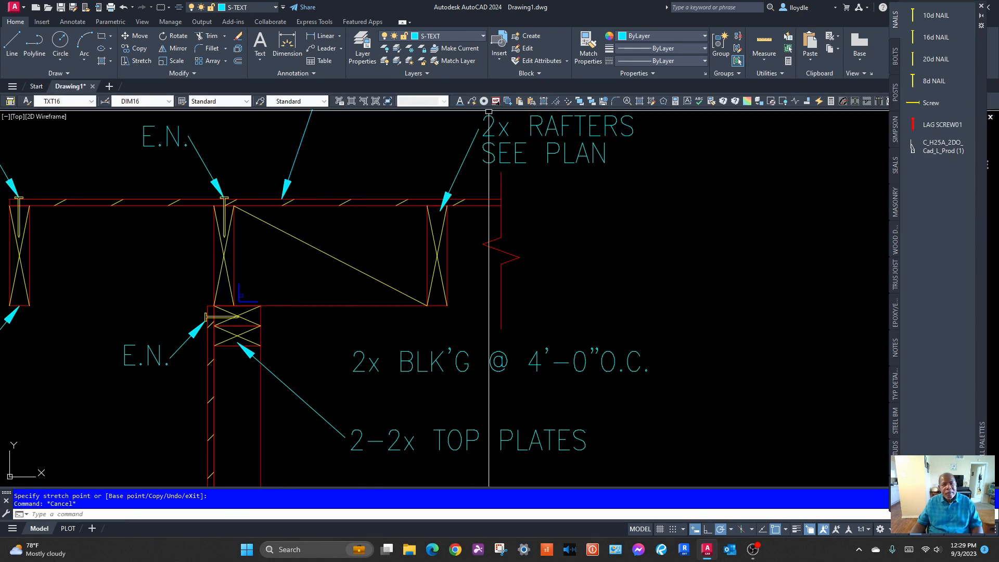
Draw a leader from the "2x BLK'G @ 4'-0"O.C." note with its arrow on the blocking's bottom edge
click(471, 102)
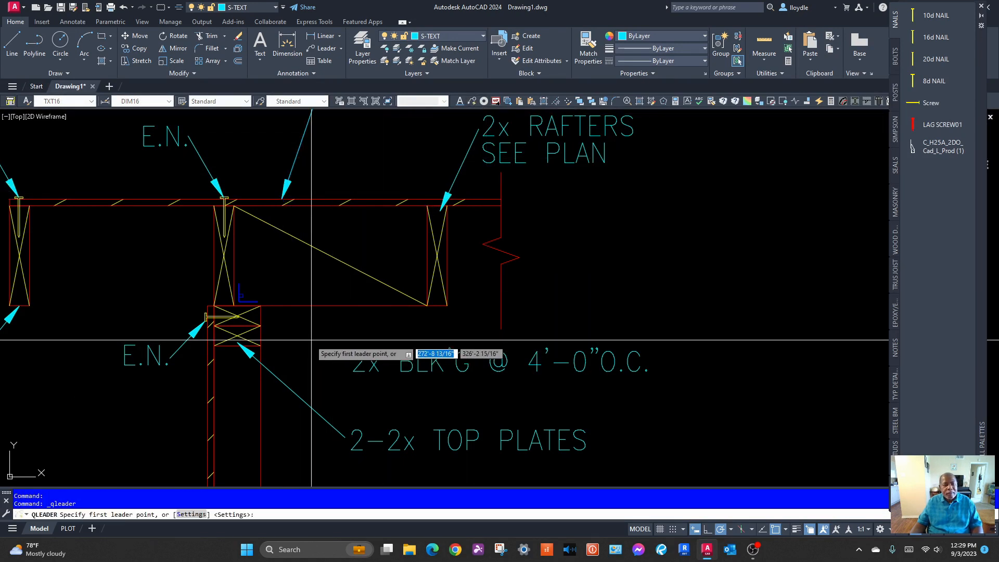
click(317, 307)
click(348, 364)
scroll(314, 316, down, 2)
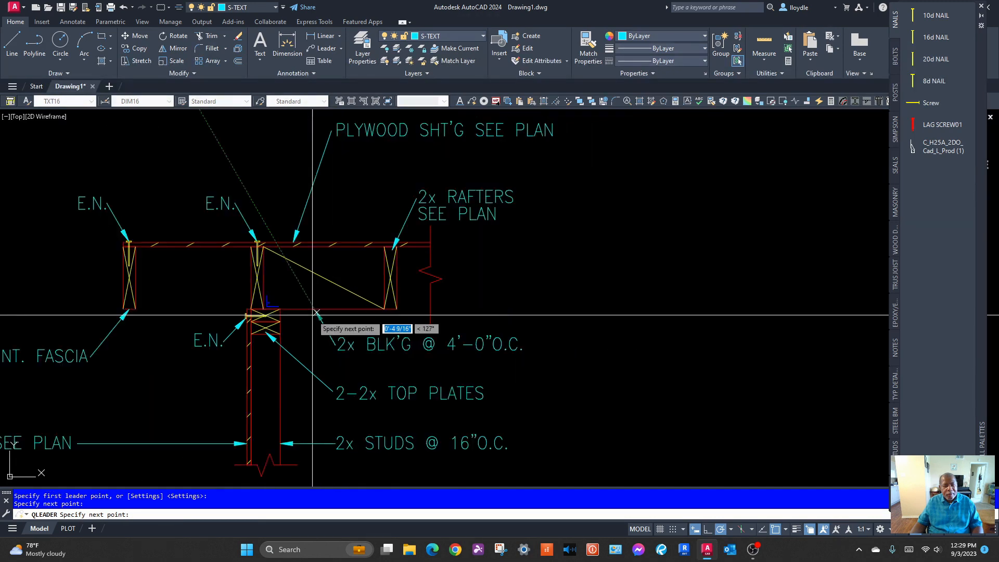
key(Escape)
scroll(271, 292, up, 1)
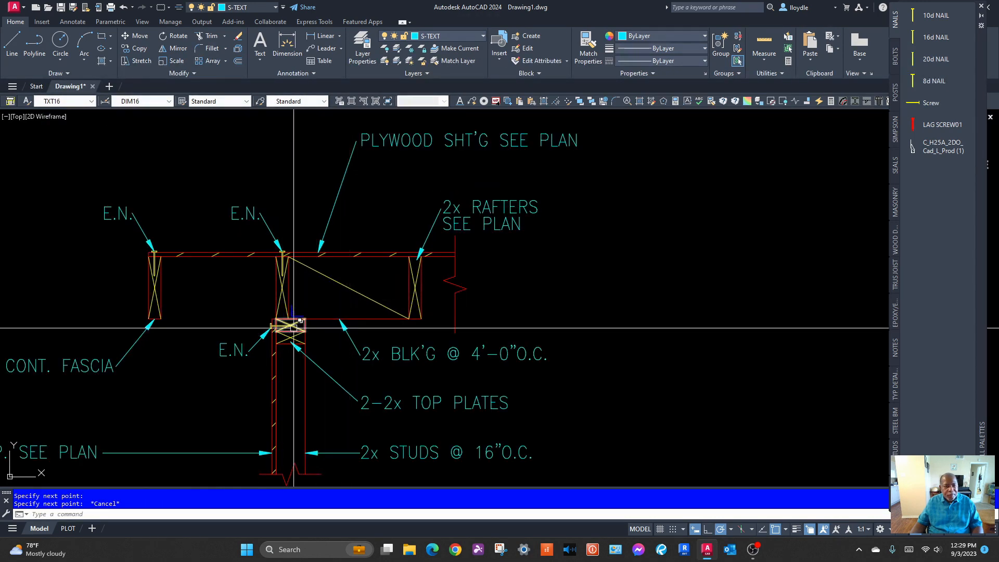
middle_drag(296, 325, 400, 295)
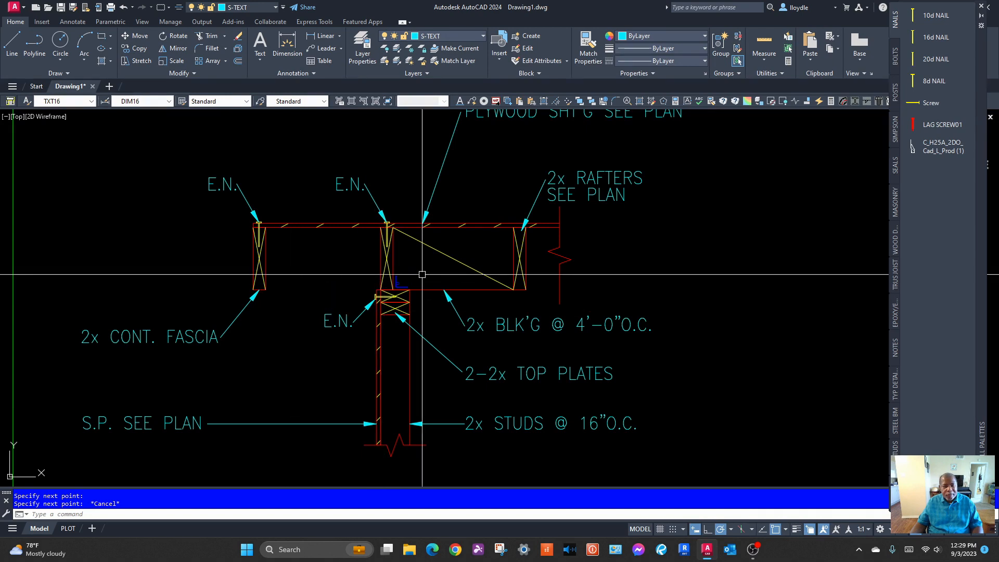
Add the two-line note "2x CONT." and "W/A35 @ 16"O.C." above and left of the fascia's E.N. label
middle_drag(289, 282, 439, 339)
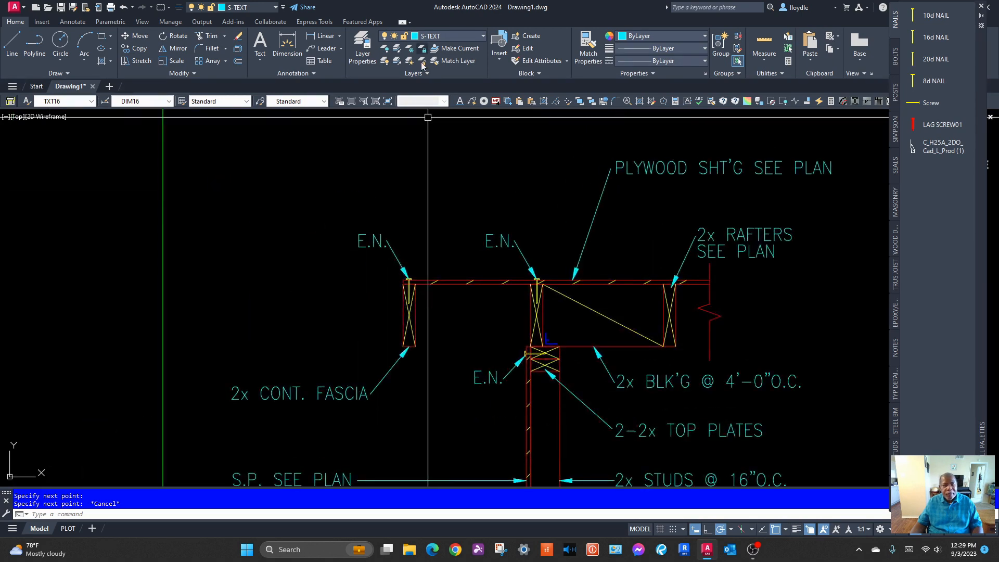
click(459, 102)
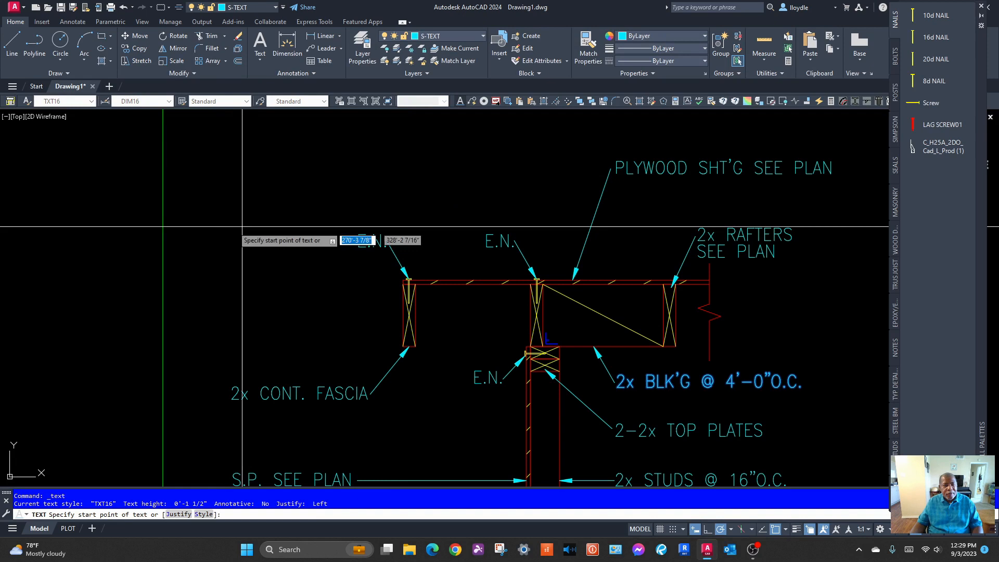
click(232, 182)
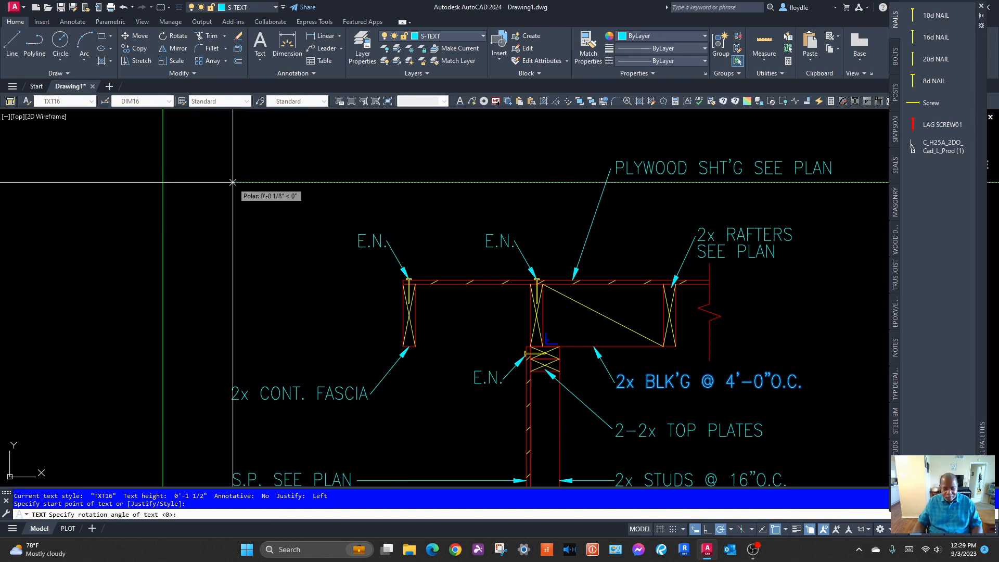
key(Return)
text(2x CONT.)
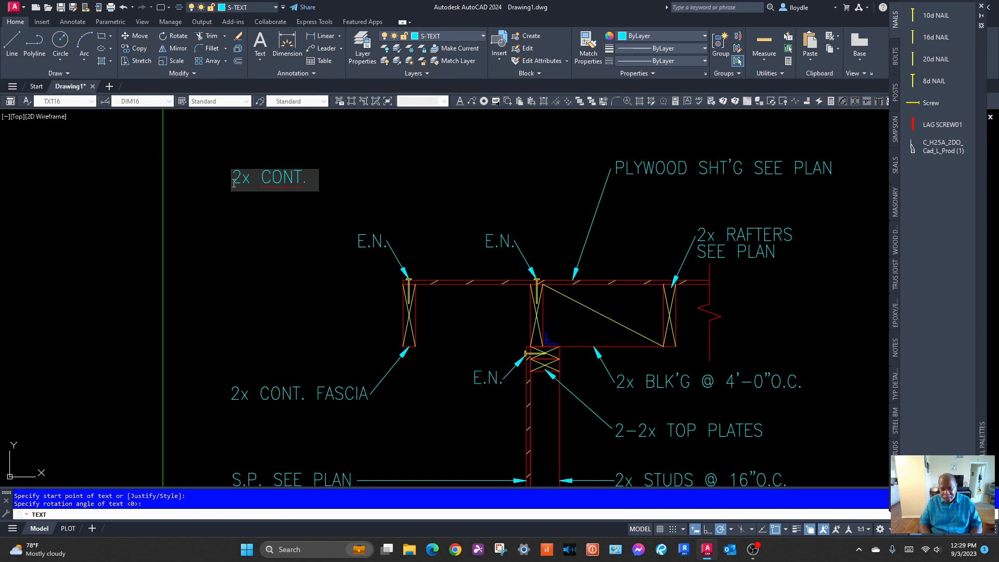
key(Return)
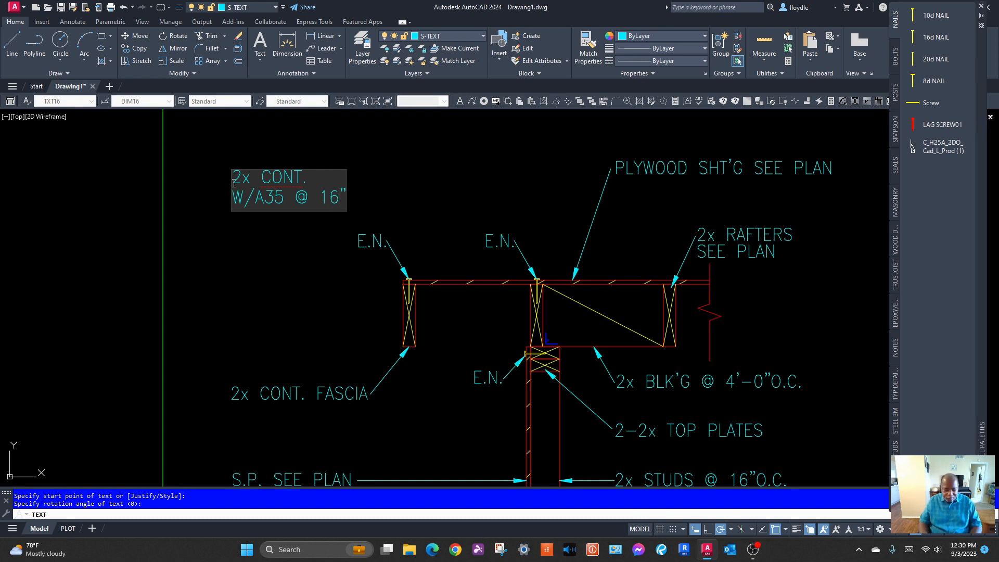
text(C.)
key(Return)
key(Return)
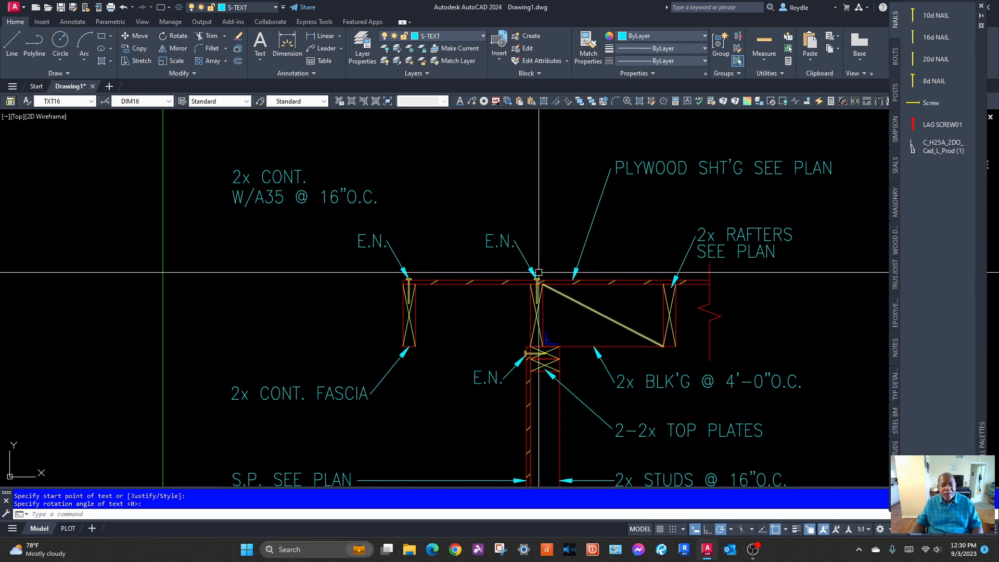
Draw a leader from the "W/A35 @ 16"O.C." note with its arrow on the outer face of the member above the wall
click(472, 101)
click(528, 310)
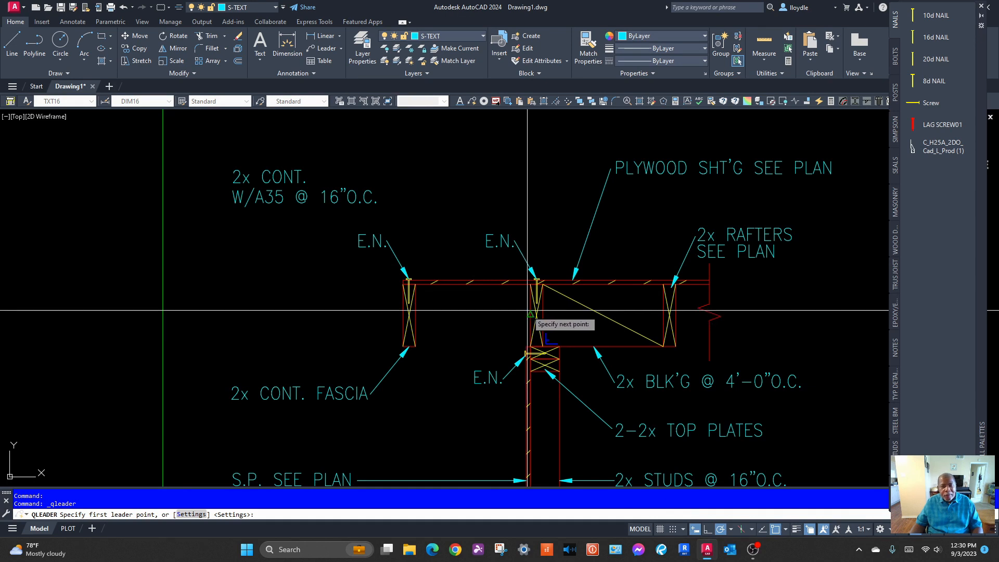
click(378, 197)
key(Escape)
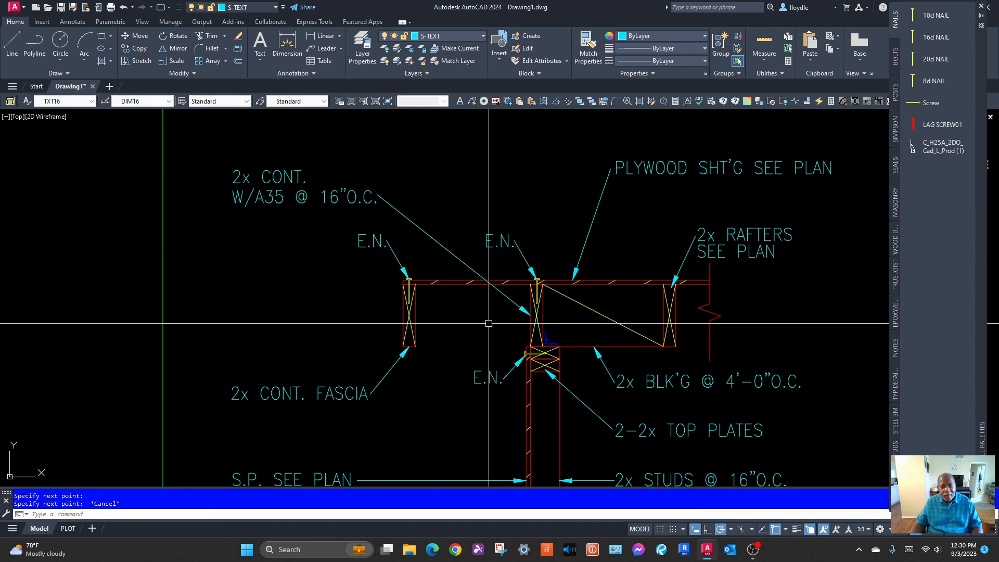
Examine the finished flat-roof detail and compare it with the sloped eave detail in the grid cell above
middle_drag(462, 322, 399, 239)
scroll(398, 240, down, 2)
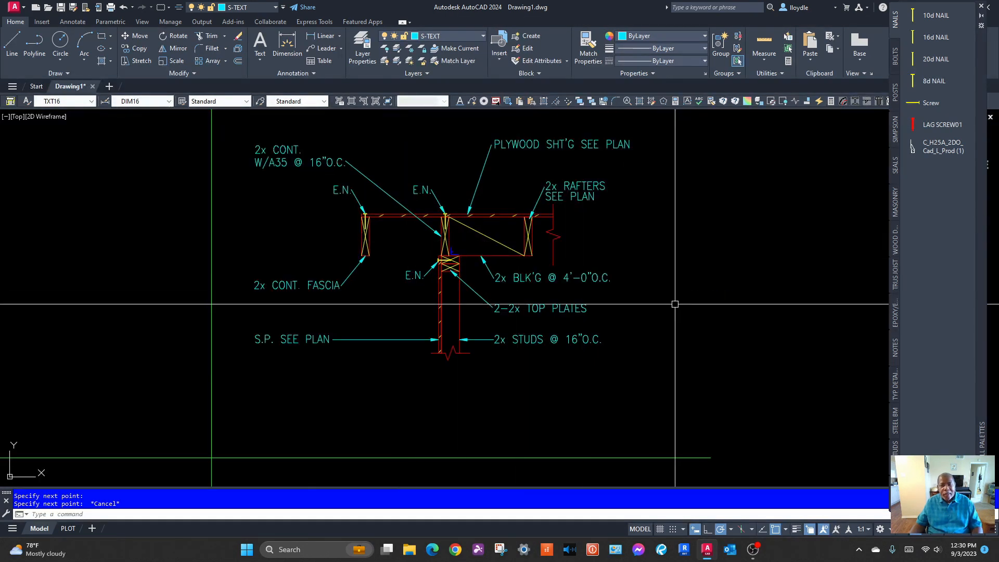
middle_drag(675, 304, 602, 331)
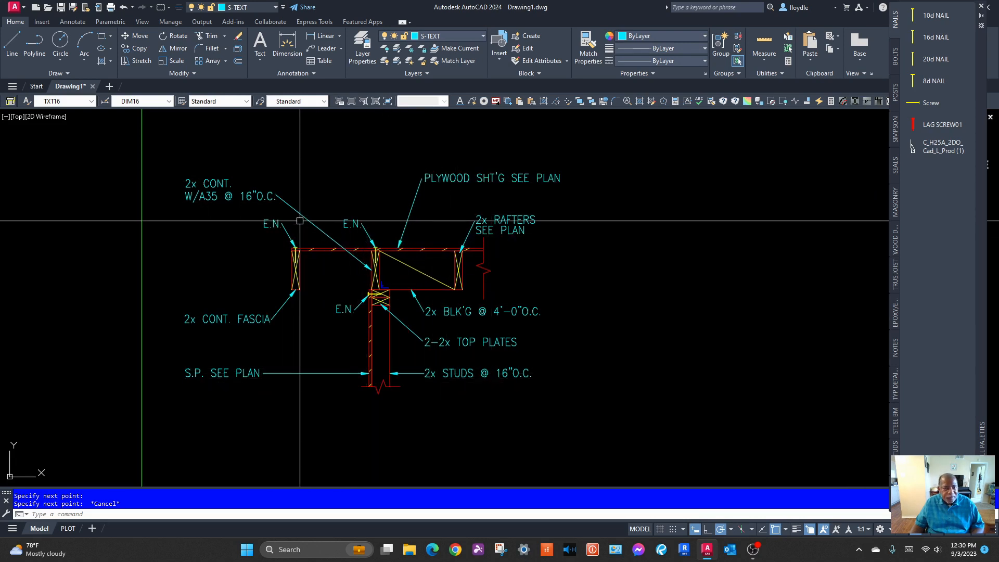
scroll(300, 220, down, 3)
scroll(311, 201, up, 1)
middle_drag(417, 208, 425, 269)
scroll(438, 262, down, 2)
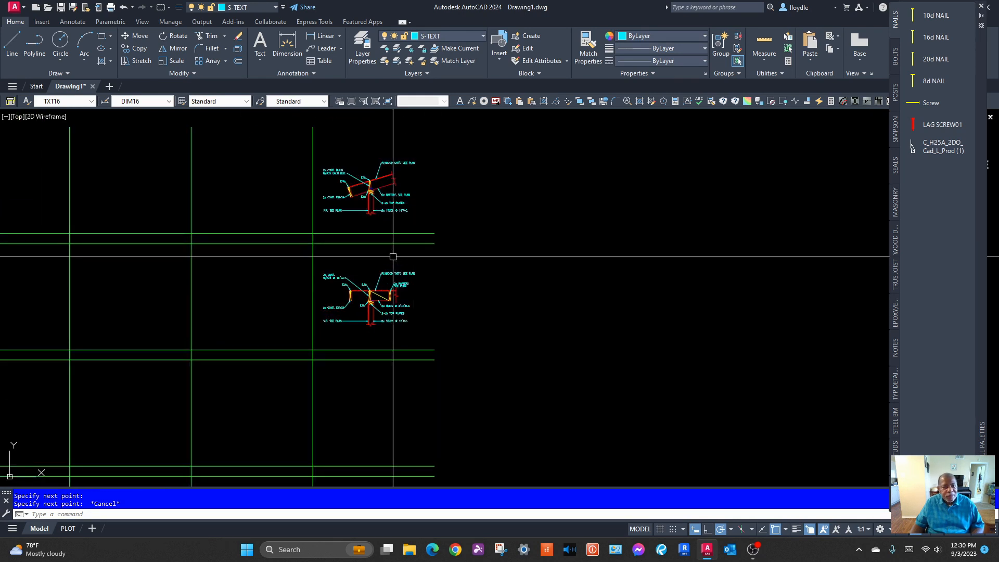
scroll(350, 261, up, 4)
scroll(502, 307, down, 2)
scroll(502, 307, down, 2)
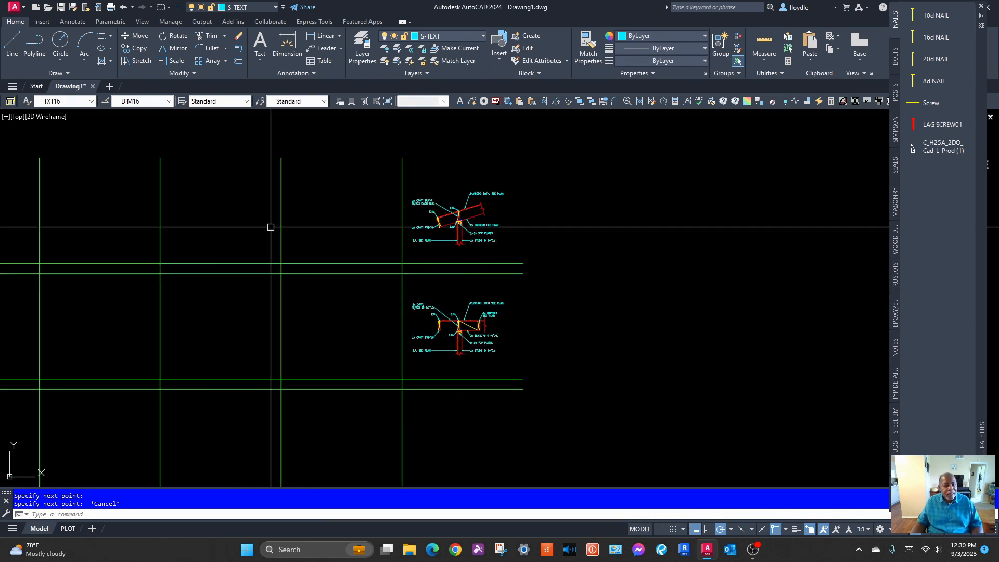
Switch to the PLOT layout and inspect how both eave details sit on the sheet
click(68, 530)
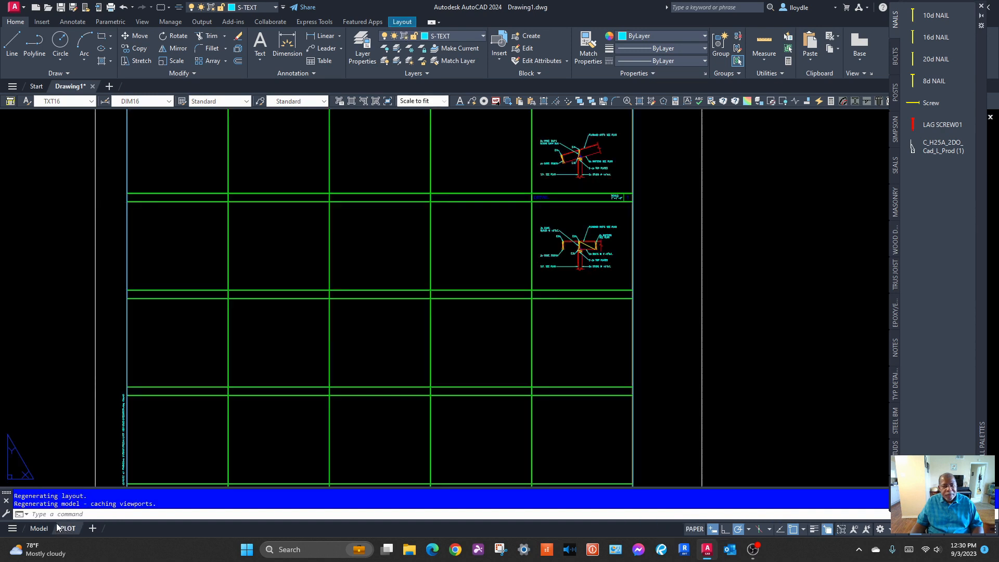
scroll(521, 250, up, 4)
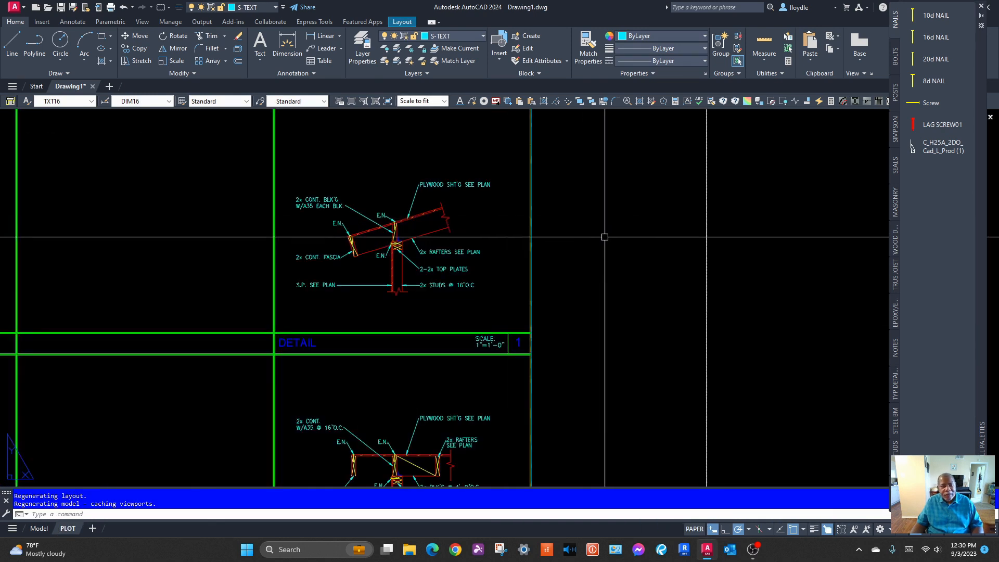
scroll(587, 233, down, 6)
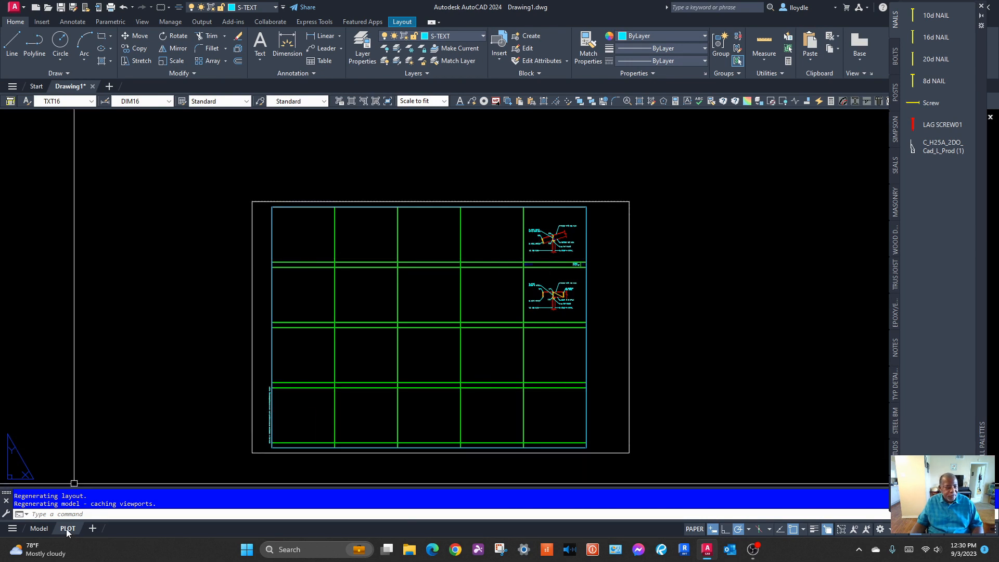
Return to model space and review the detail grids and frames for the different scales, from 1 1/2"=1'-0" to 1/8"=1'-0"
click(38, 528)
middle_drag(546, 227, 517, 338)
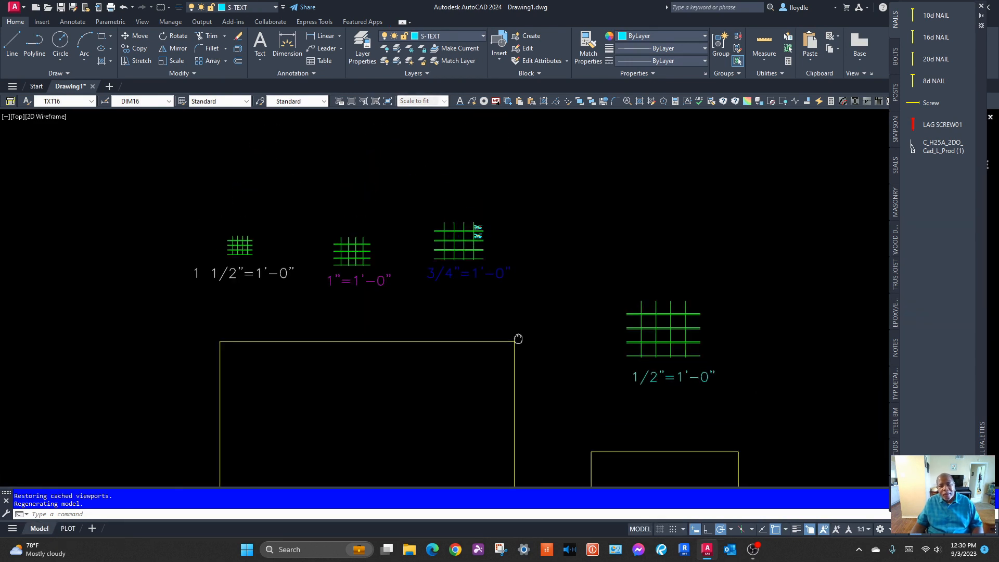
scroll(341, 240, up, 4)
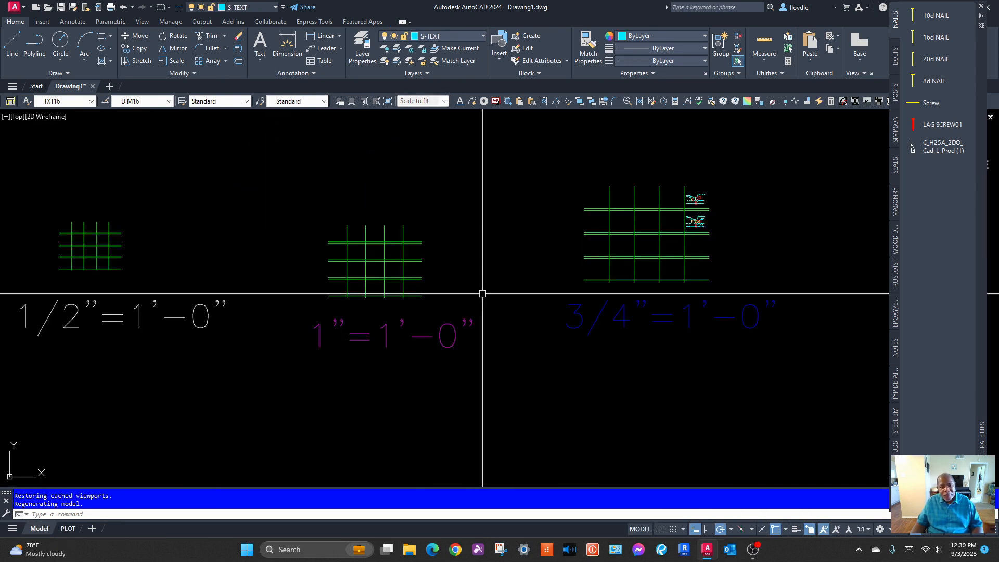
middle_drag(657, 291, 593, 301)
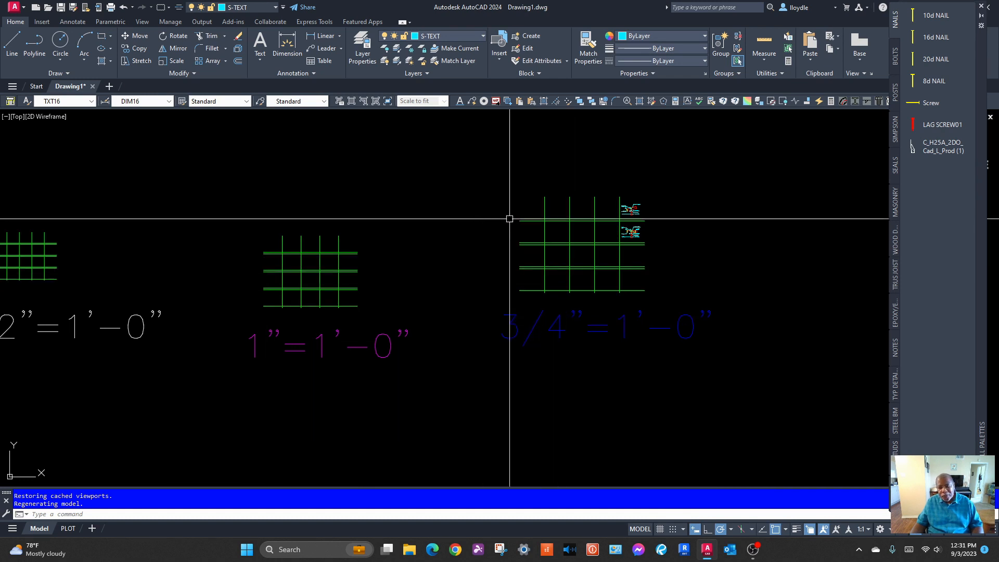
scroll(551, 245, down, 2)
middle_drag(587, 323, 315, 187)
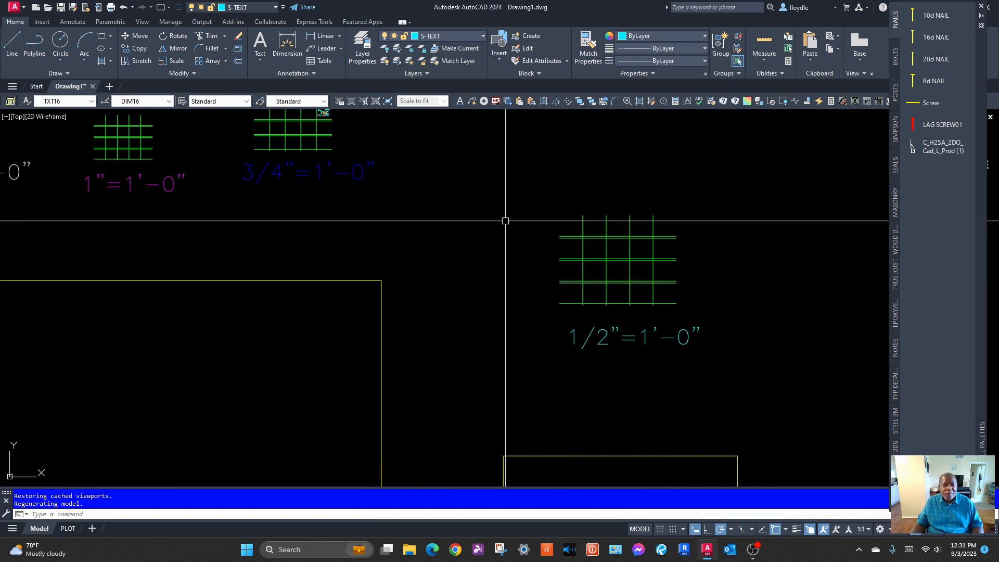
scroll(494, 215, down, 2)
scroll(494, 214, down, 2)
middle_drag(470, 210, 492, 265)
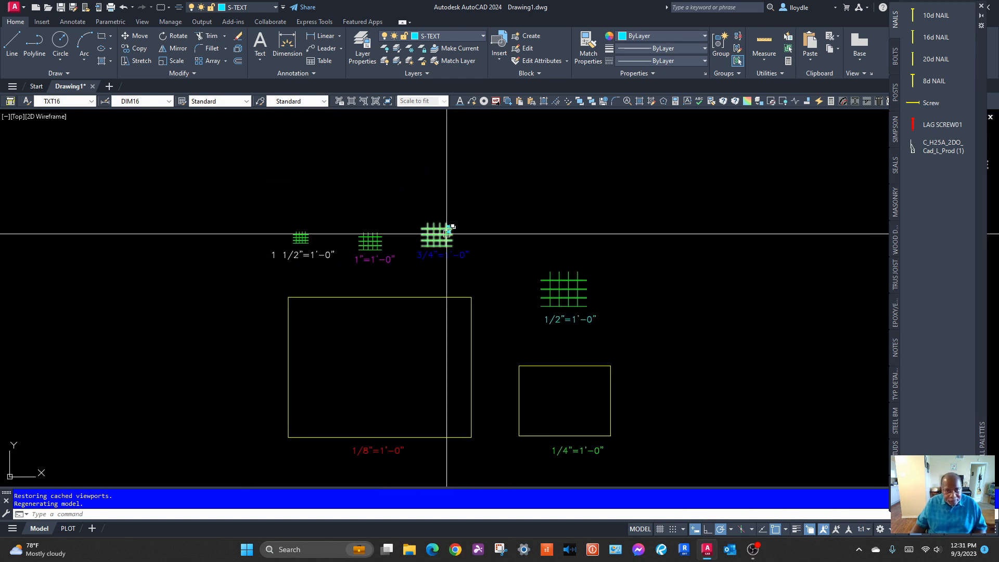
scroll(447, 232, up, 2)
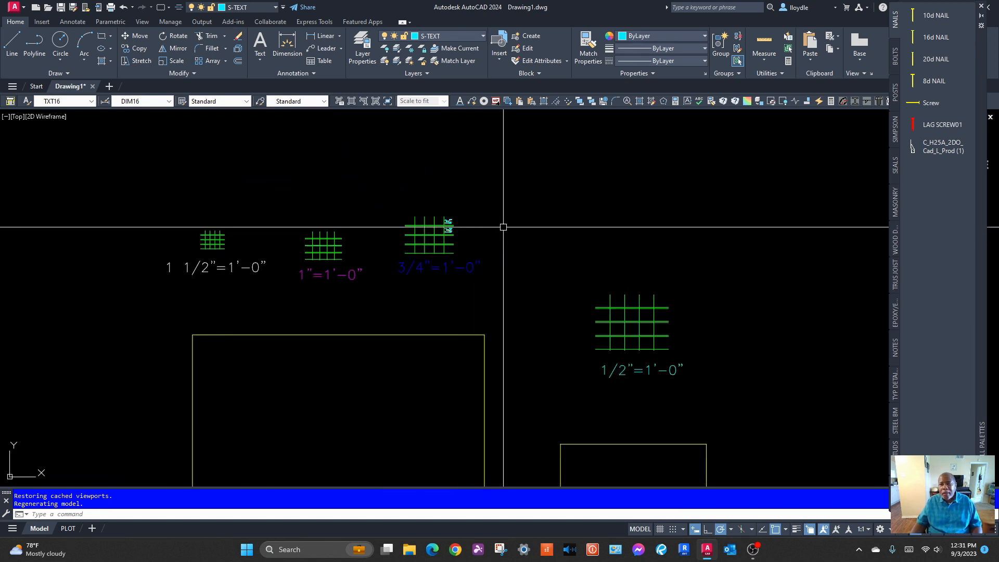